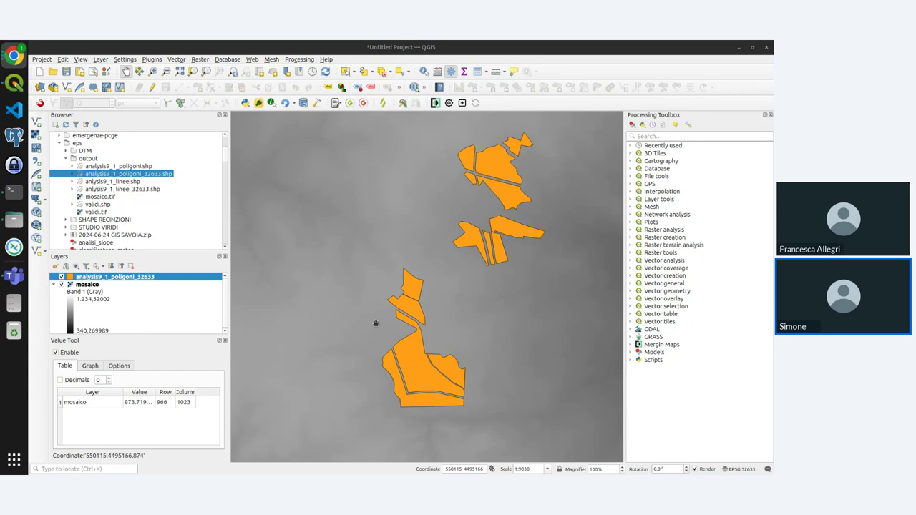
# - Collapse the mosaico layer's legend and create a new, empty processing model
pyautogui.click(55, 284)
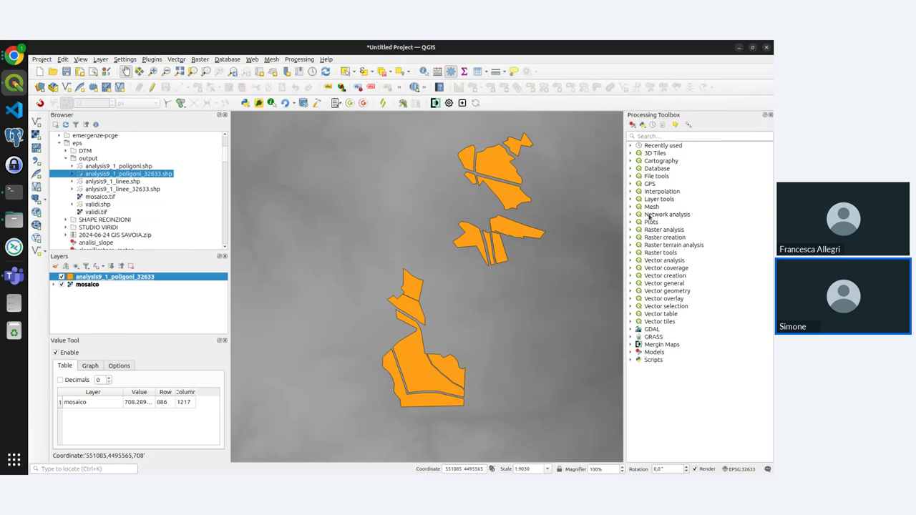
pyautogui.click(631, 125)
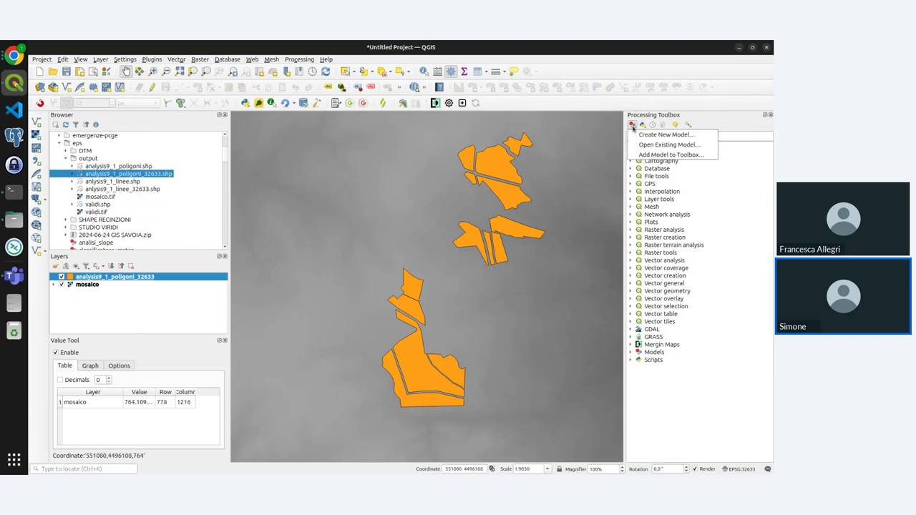
pyautogui.click(689, 133)
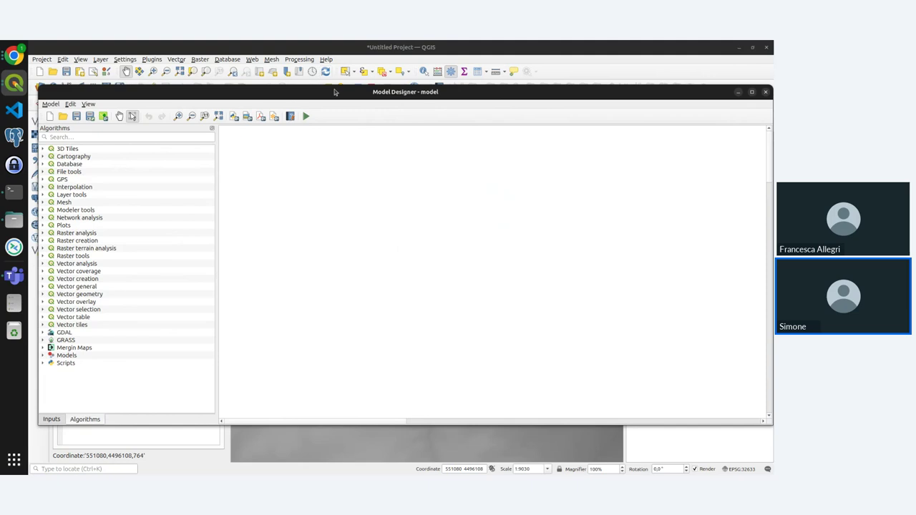
pyautogui.moveTo(151, 91); pyautogui.dragTo(83, 90)
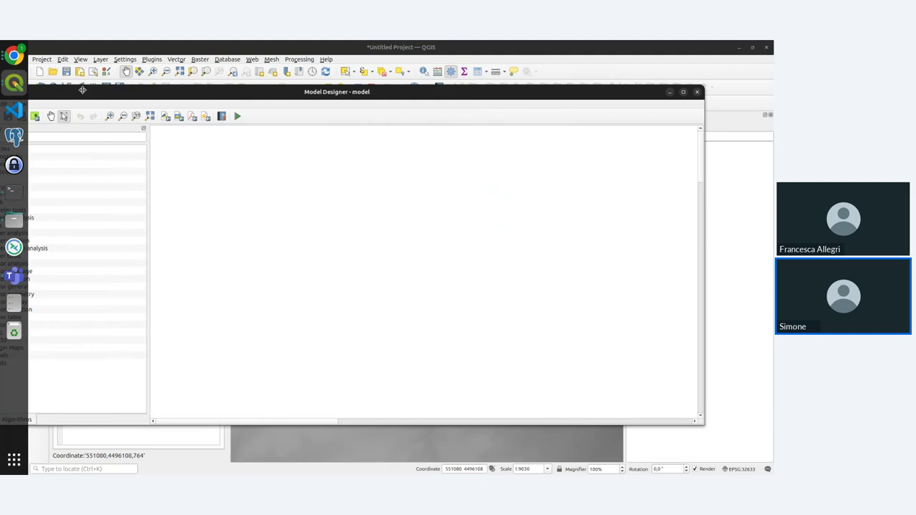
pyautogui.moveTo(83, 89); pyautogui.dragTo(144, 90)
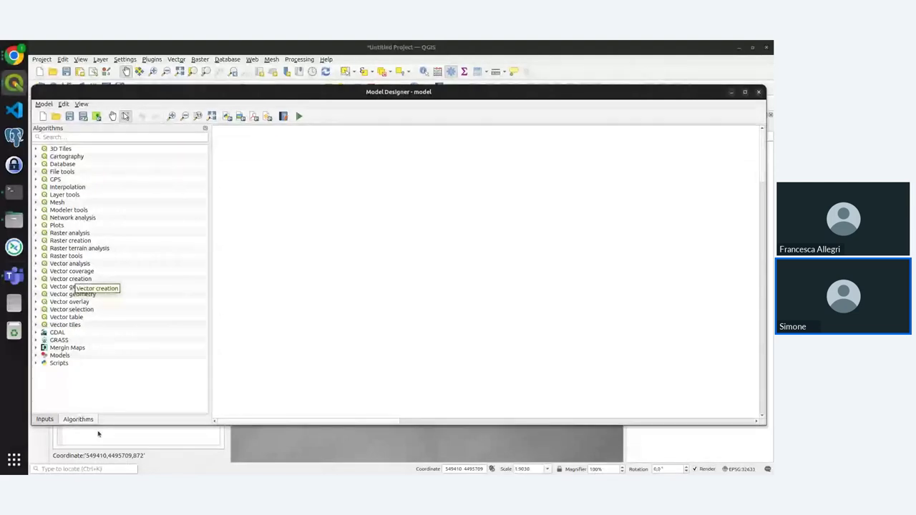
# - Add a raster layer input to the model with the description Raster Layer
pyautogui.click(44, 418)
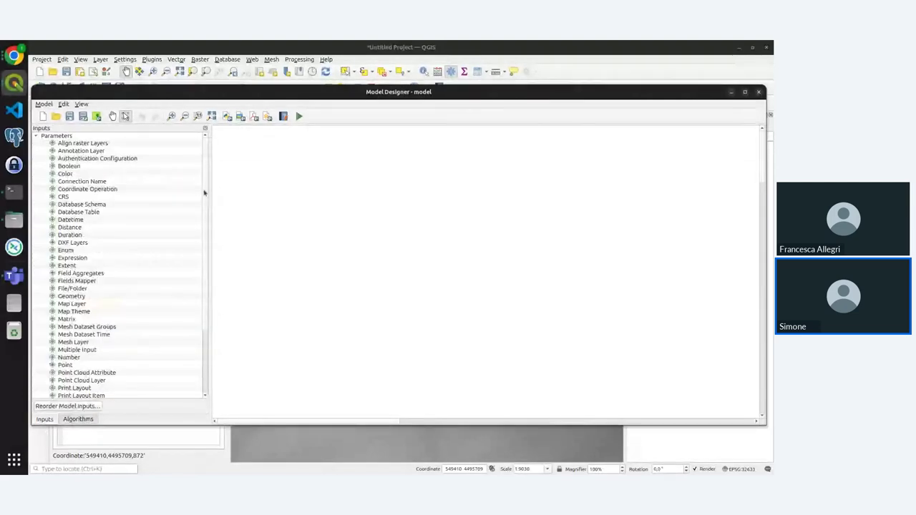
pyautogui.moveTo(204, 192)
pyautogui.mouseDown()
pyautogui.moveTo(207, 262)
pyautogui.moveTo(213, 191)
pyautogui.mouseUp()
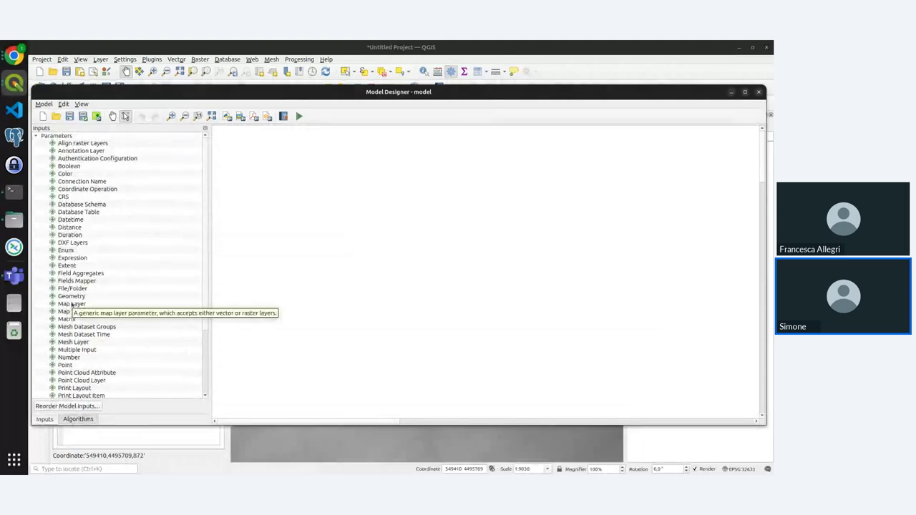
pyautogui.scroll(-2, 72, 306)
pyautogui.scroll(-2, 72, 307)
pyautogui.moveTo(72, 335); pyautogui.dragTo(261, 257)
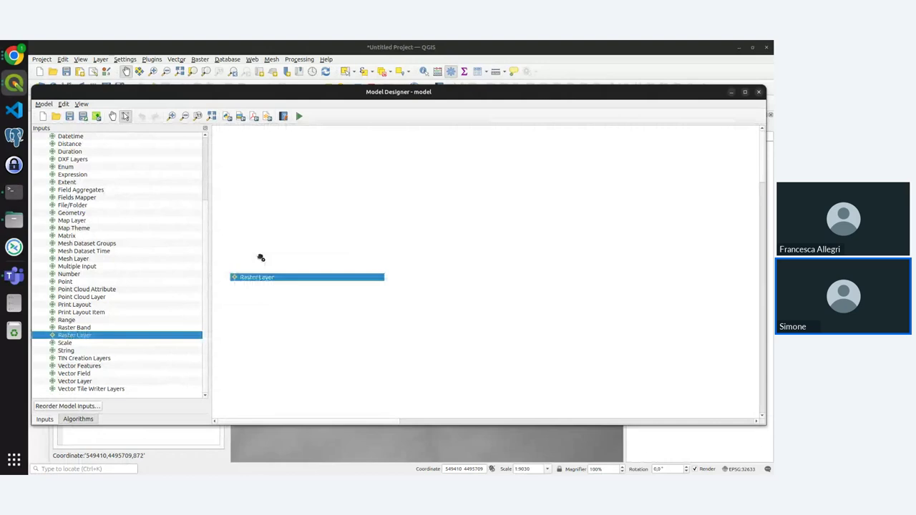
pyautogui.moveTo(260, 258); pyautogui.dragTo(260, 257)
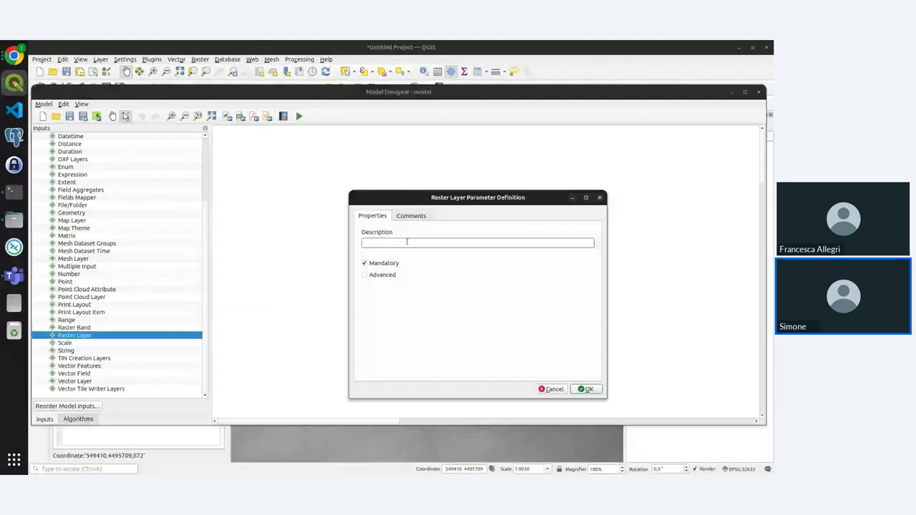
pyautogui.write('Rast')
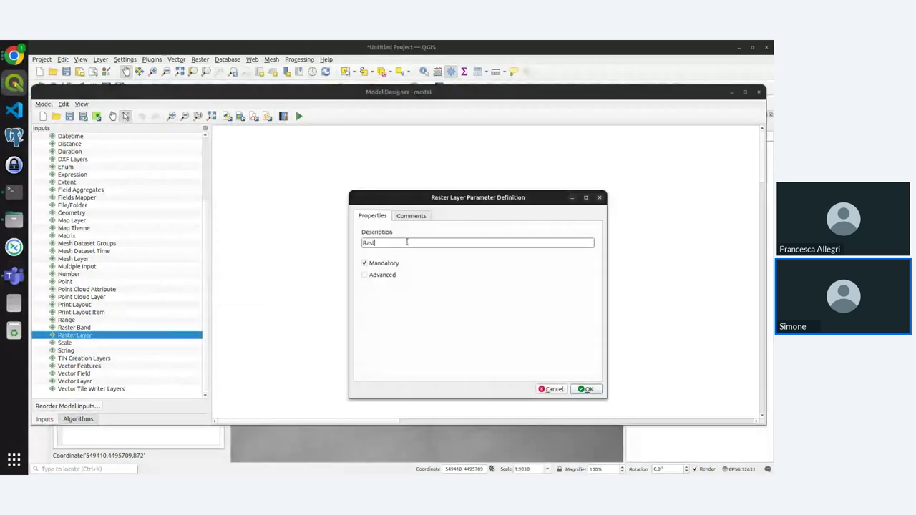
pyautogui.write('er Layer')
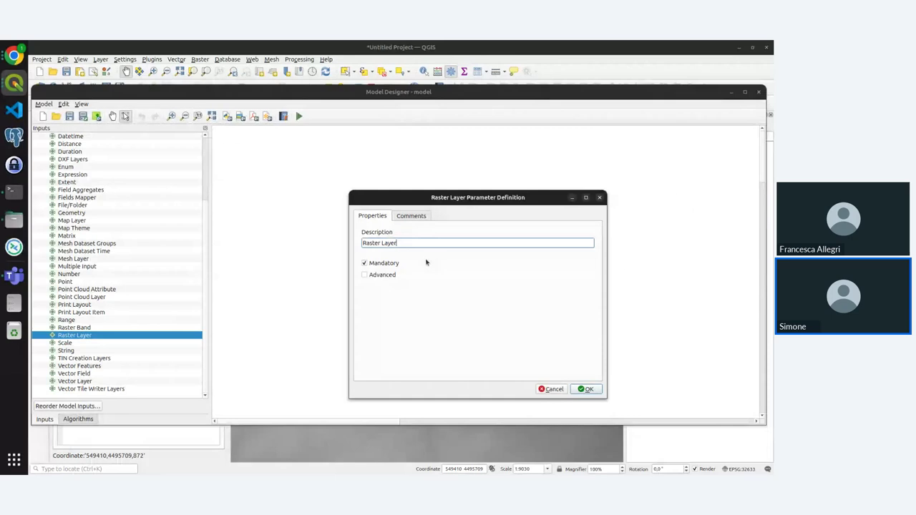
pyautogui.click(584, 389)
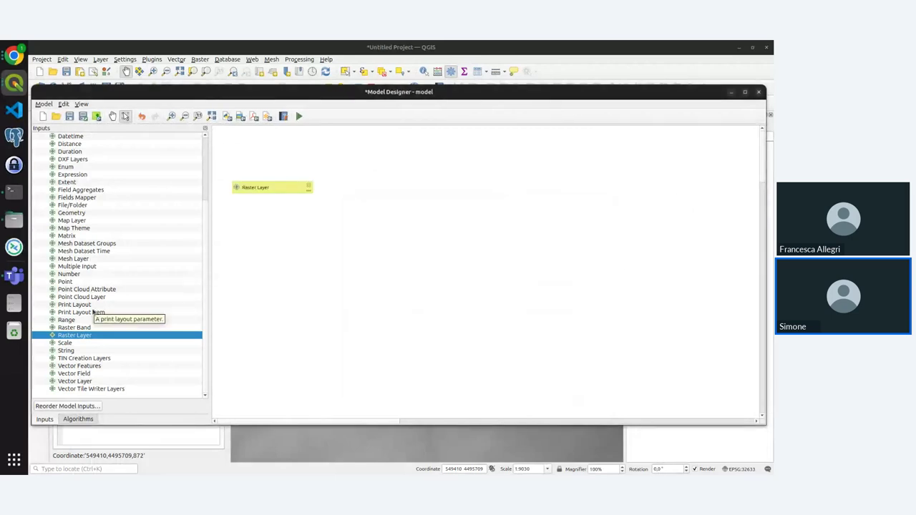
# - Add a vector layer input described as Vetor Layer with the Polygon geometry type, placed below the raster input
pyautogui.click(85, 381)
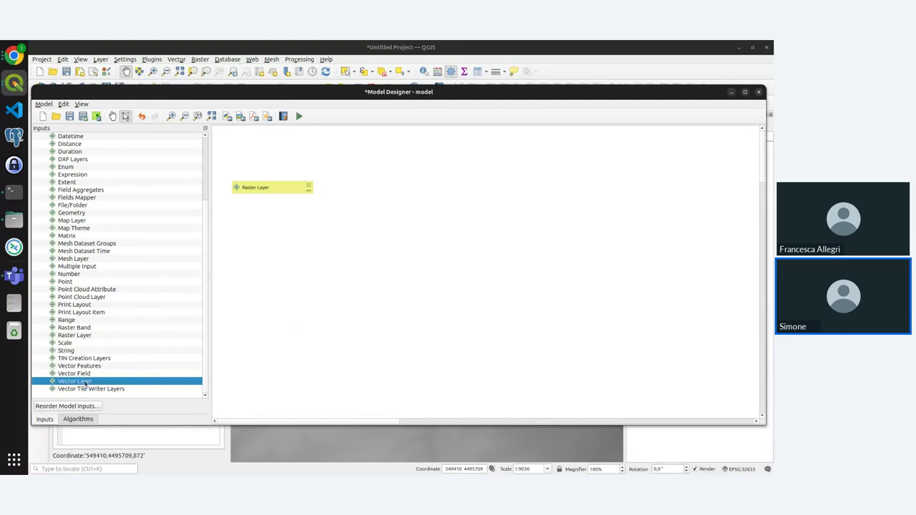
pyautogui.moveTo(85, 383); pyautogui.dragTo(269, 250)
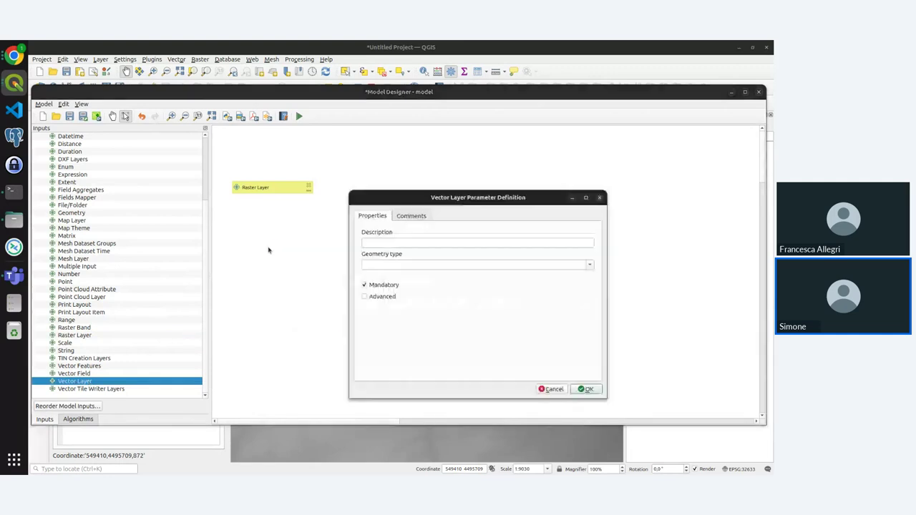
pyautogui.click(413, 242)
pyautogui.write('Ve')
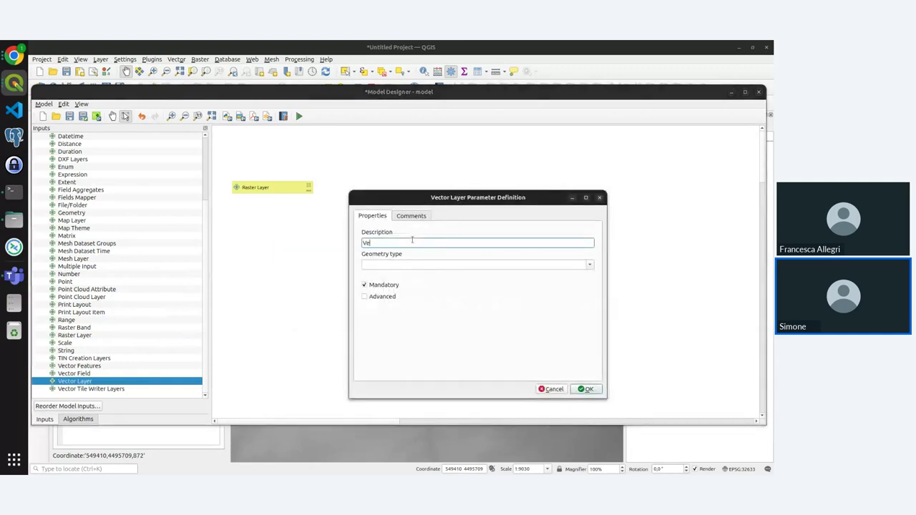
pyautogui.write('tor Layer')
pyautogui.click(590, 265)
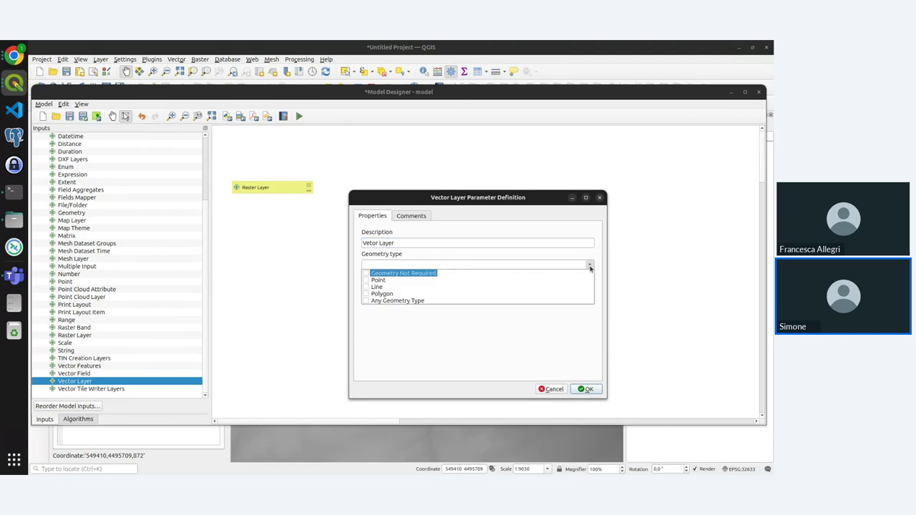
pyautogui.click(381, 294)
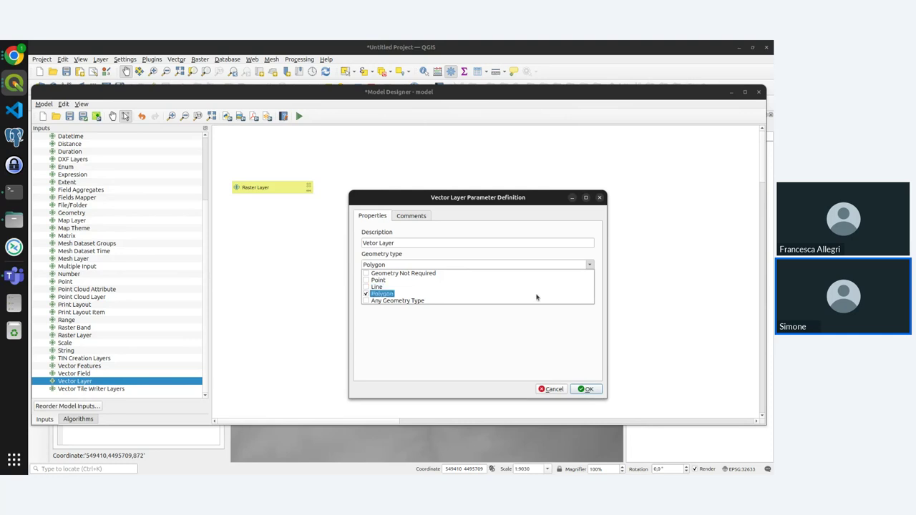
pyautogui.click(594, 390)
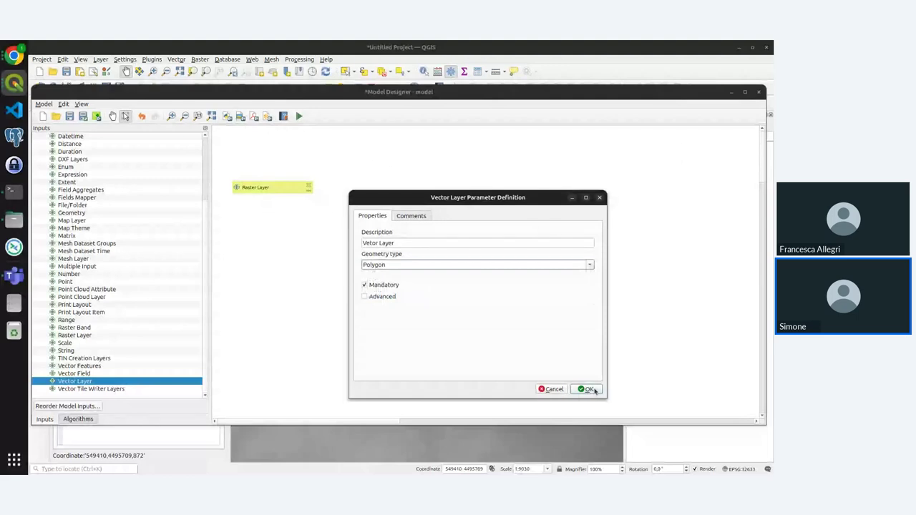
pyautogui.click(591, 391)
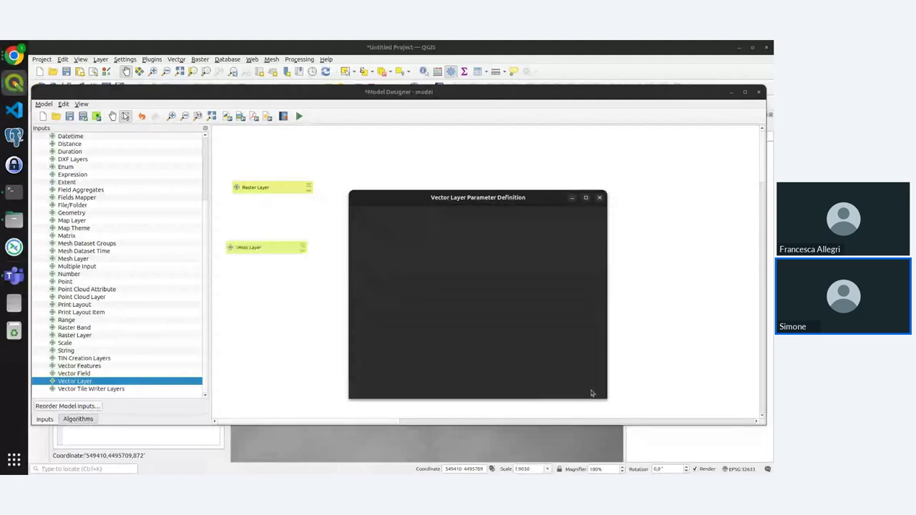
pyautogui.moveTo(253, 248); pyautogui.dragTo(263, 252)
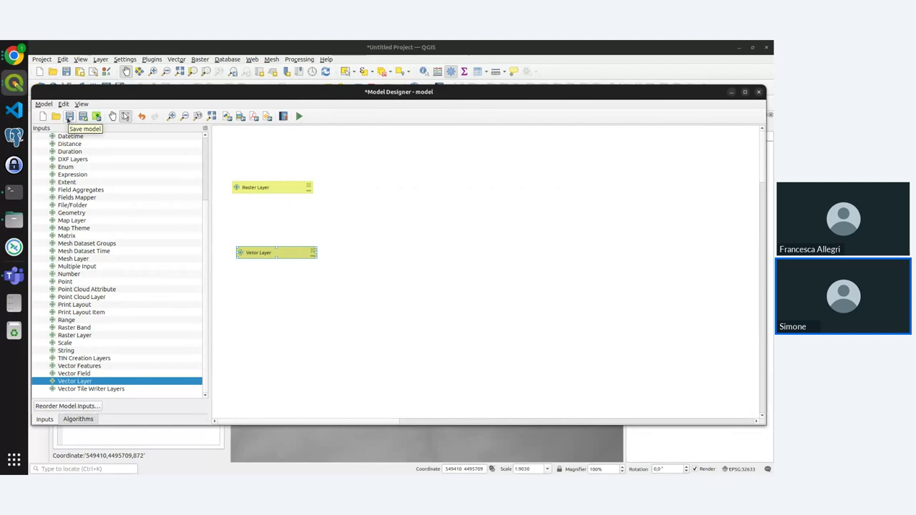
# - Save the model under the name geobreak in the models folder
pyautogui.click(70, 117)
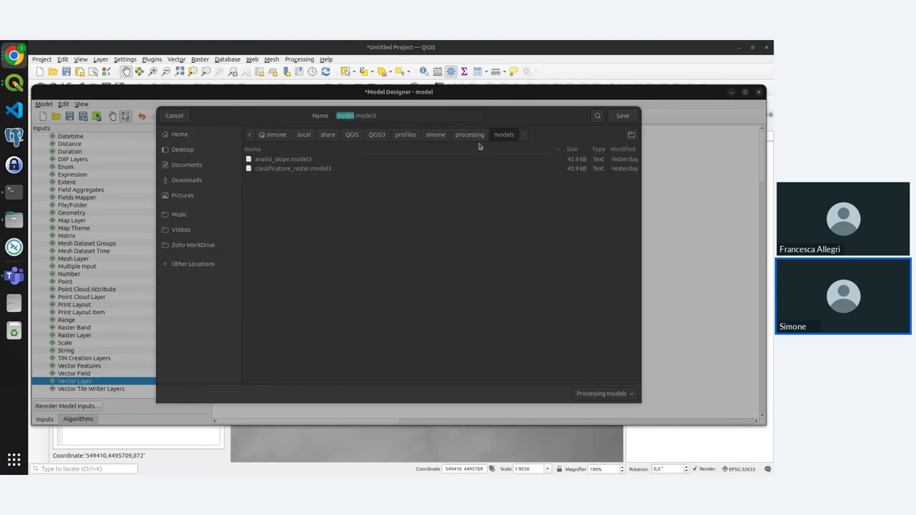
pyautogui.click(353, 114)
pyautogui.moveTo(354, 115); pyautogui.dragTo(332, 116)
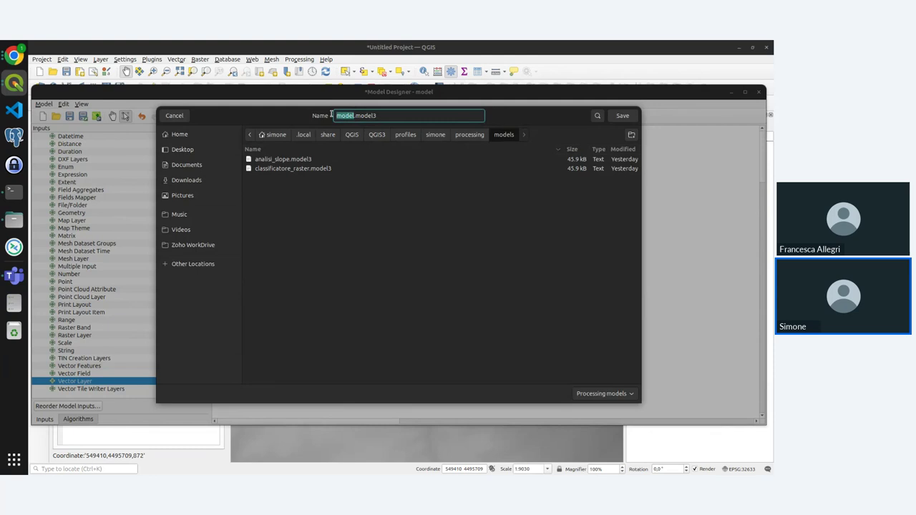
pyautogui.write('geobreak')
pyautogui.click(624, 117)
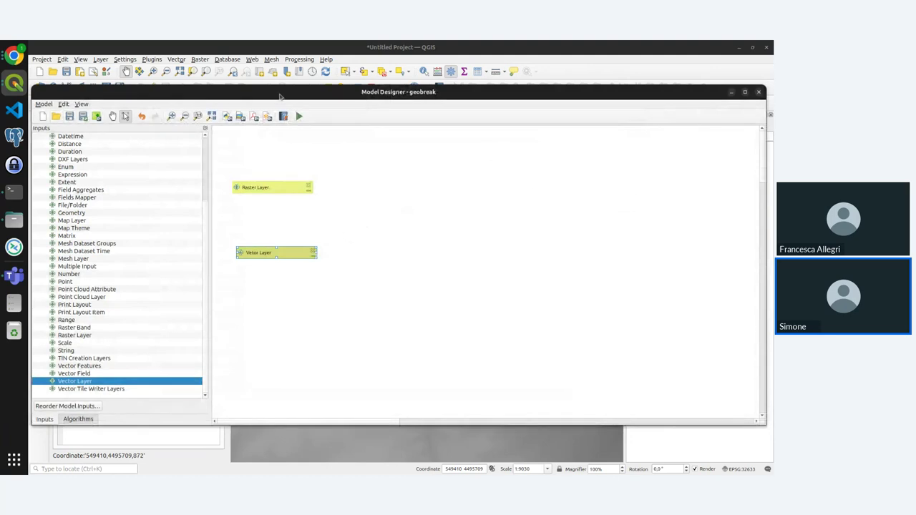
# - Close the model editor and open the geobreak model's run dialog to check its raster and vector input parameters
pyautogui.click(758, 91)
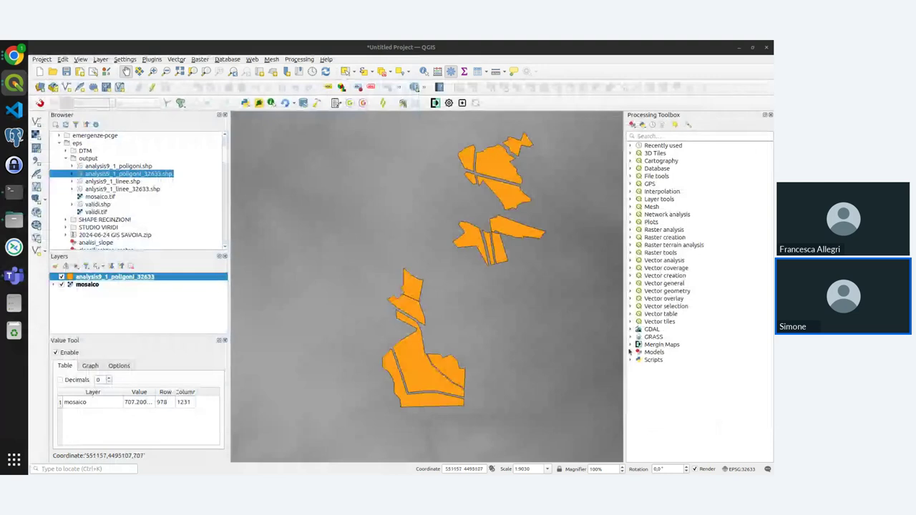
pyautogui.click(662, 376)
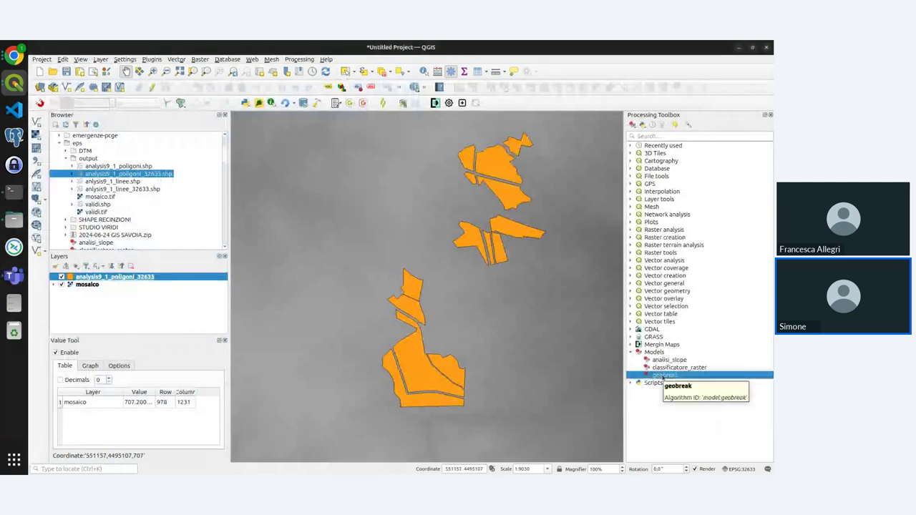
pyautogui.doubleClick(662, 376)
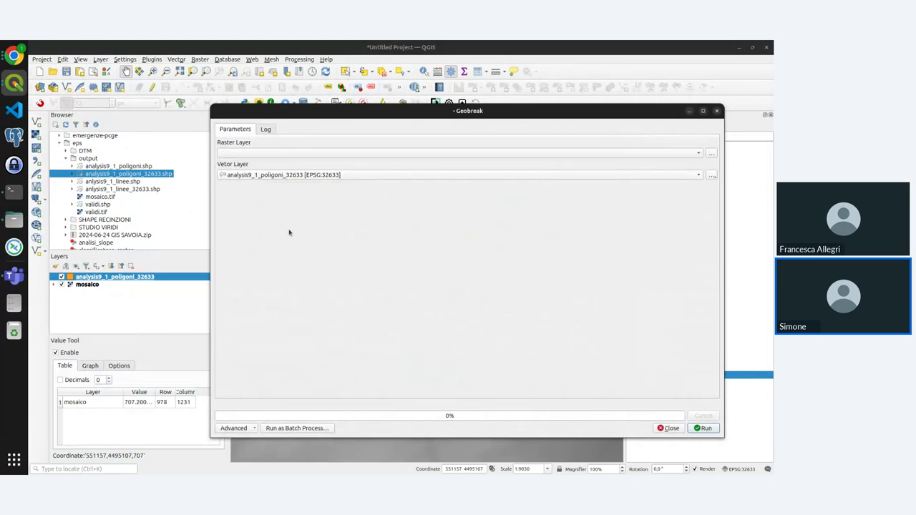
pyautogui.click(333, 151)
pyautogui.click(334, 151)
pyautogui.click(669, 427)
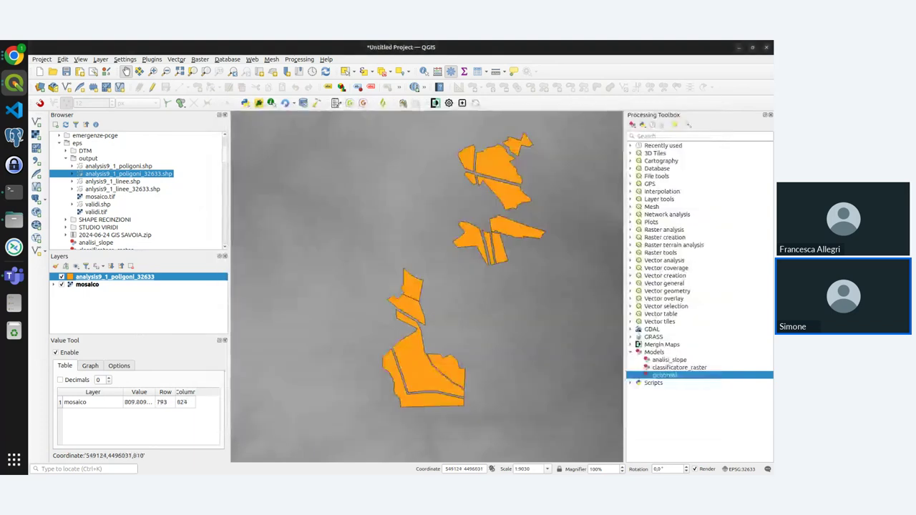
# - Reopen the geobreak model for editing and align the Raster Layer input with the Vetor Layer input
pyautogui.doubleClick(665, 375)
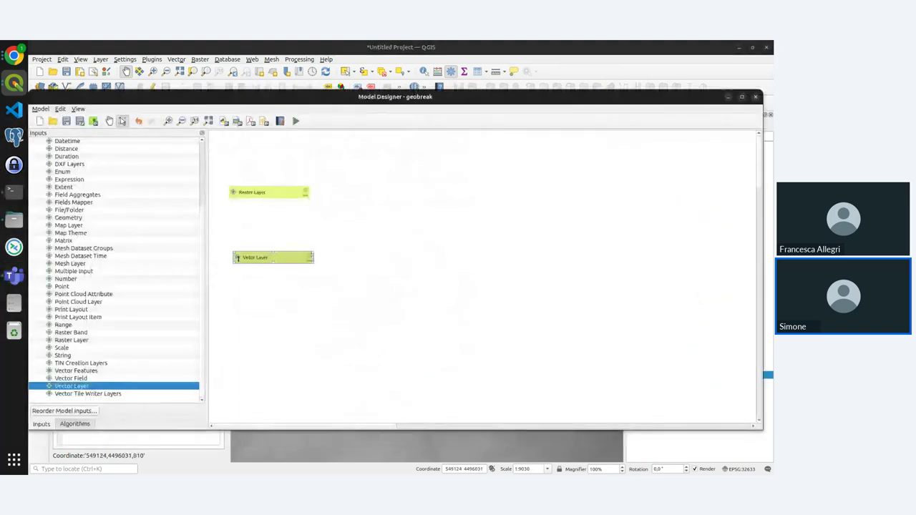
pyautogui.click(237, 258)
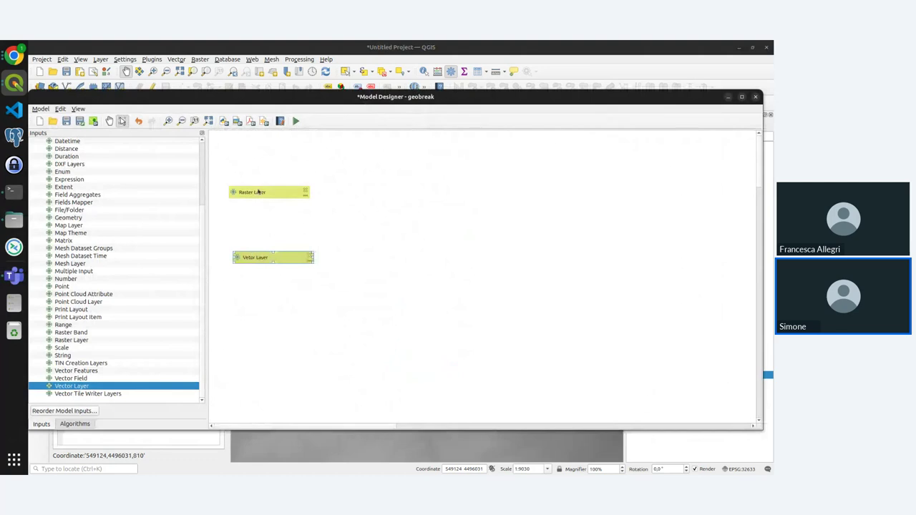
pyautogui.moveTo(259, 191); pyautogui.dragTo(263, 197)
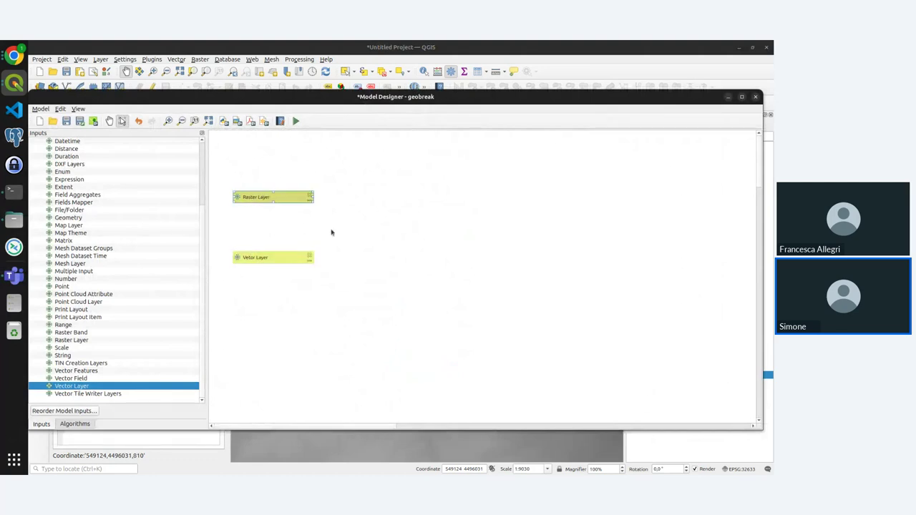
pyautogui.click(331, 231)
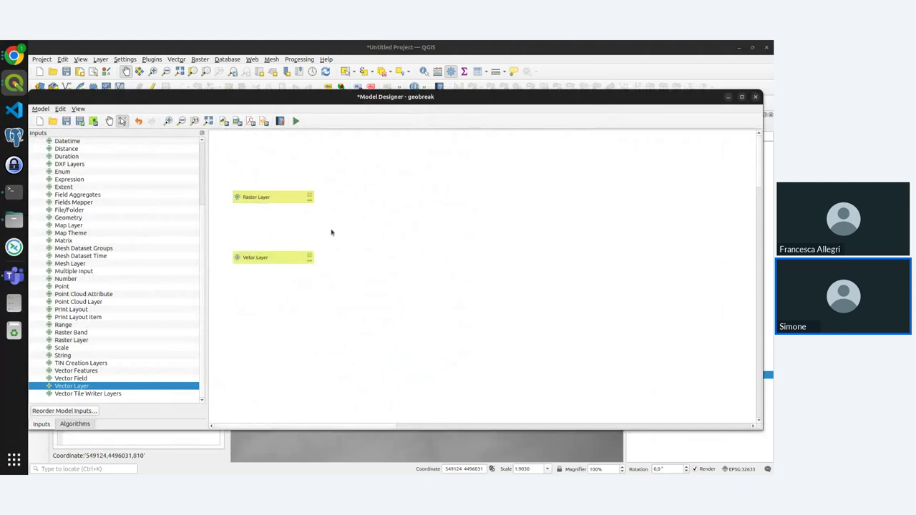
# - Add the GDAL Clip raster by mask layer algorithm with Raster Layer as input, Vetor Layer as mask and a final output named Clipped
pyautogui.click(76, 424)
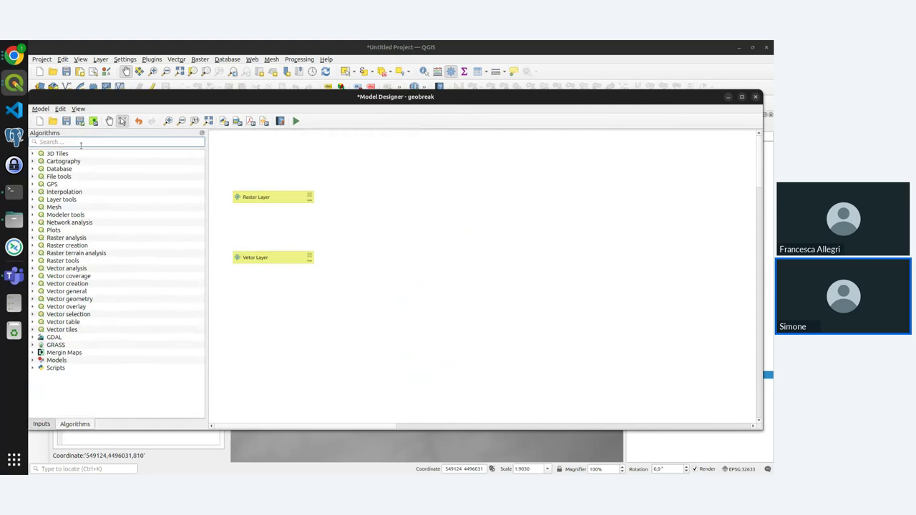
pyautogui.click(81, 143)
pyautogui.write('clip')
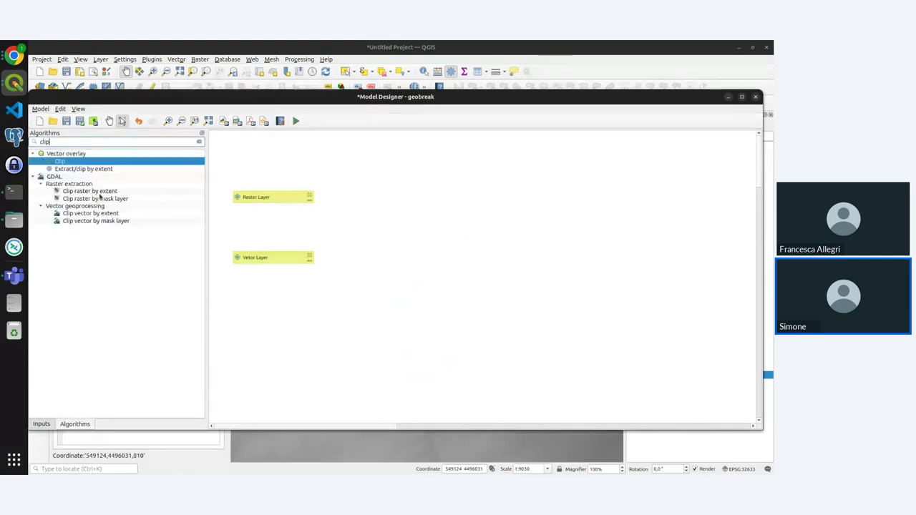
pyautogui.click(99, 199)
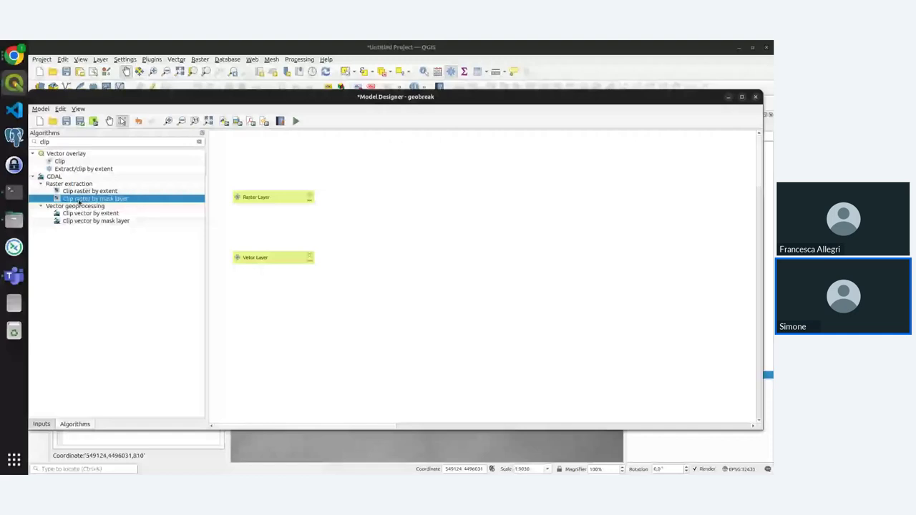
pyautogui.moveTo(78, 202); pyautogui.dragTo(392, 233)
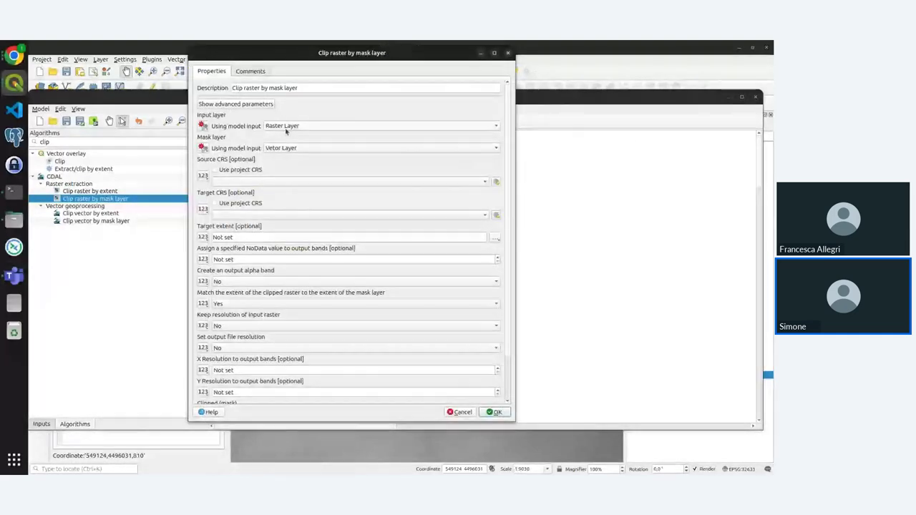
pyautogui.click(207, 127)
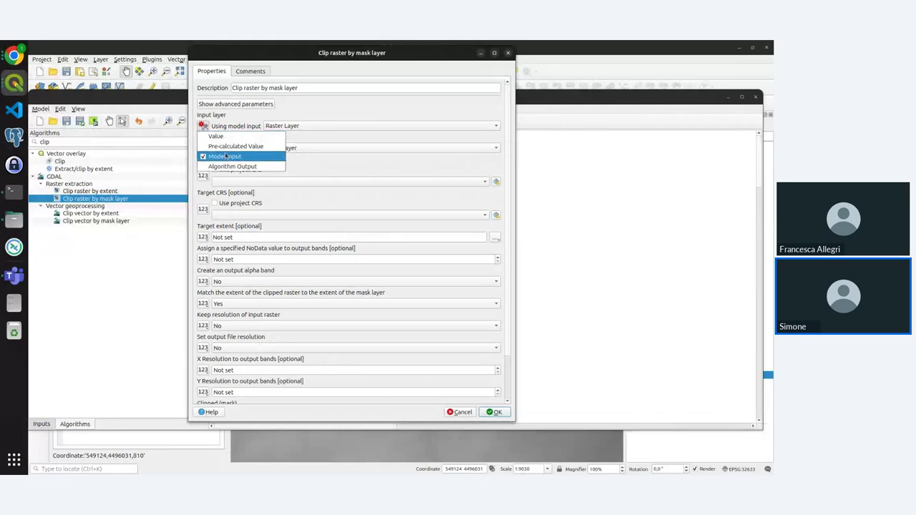
pyautogui.click(358, 111)
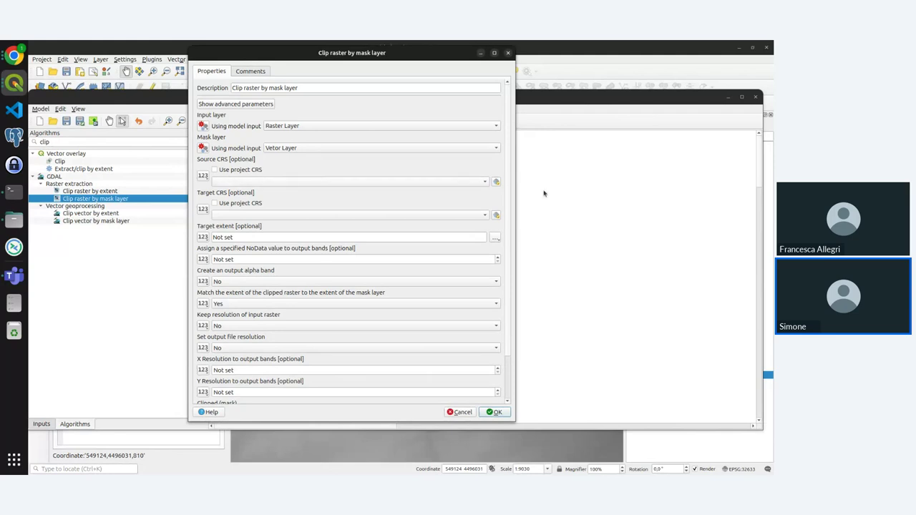
pyautogui.scroll(-3, 293, 147)
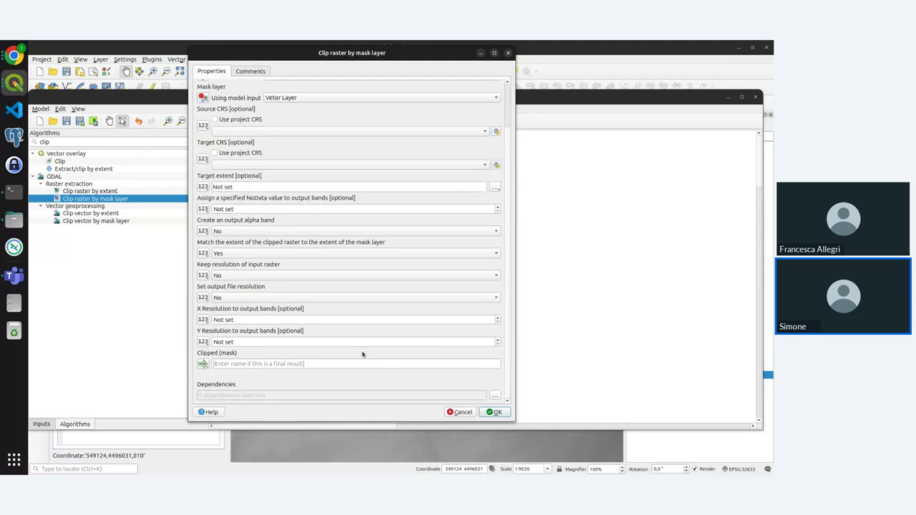
pyautogui.click(242, 363)
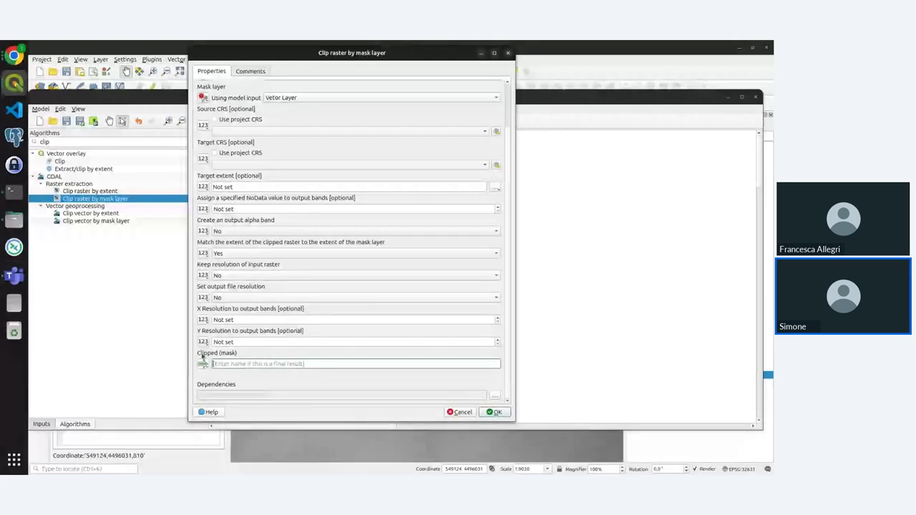
pyautogui.write('Clipped')
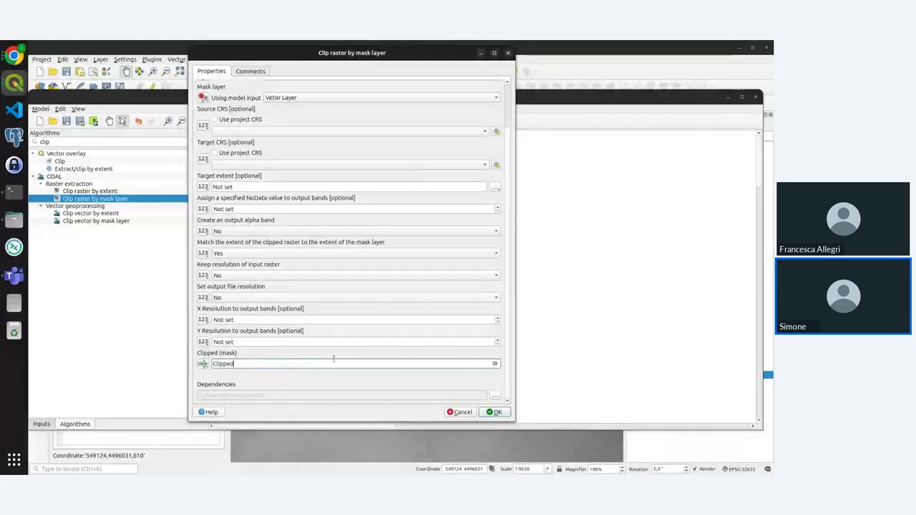
pyautogui.click(495, 412)
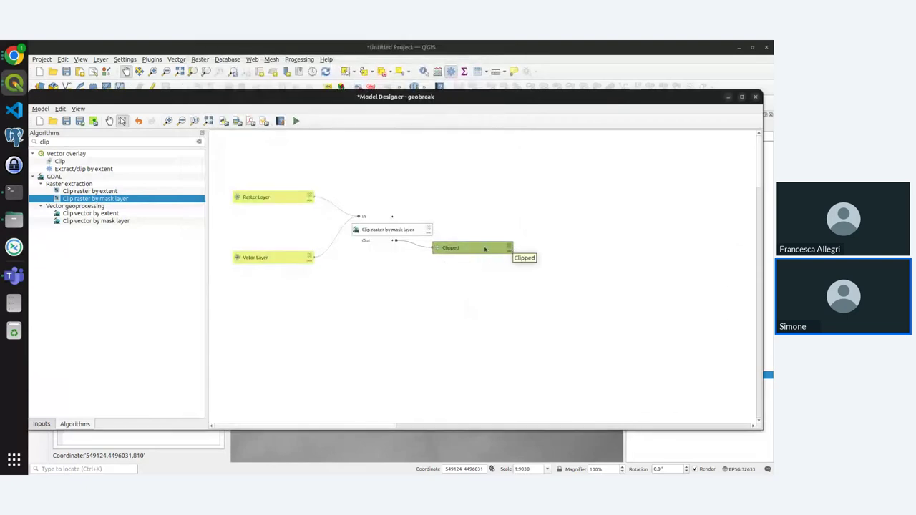
# - Delete the Clipped output from the model and check the clip algorithm's output name setting
pyautogui.click(510, 247)
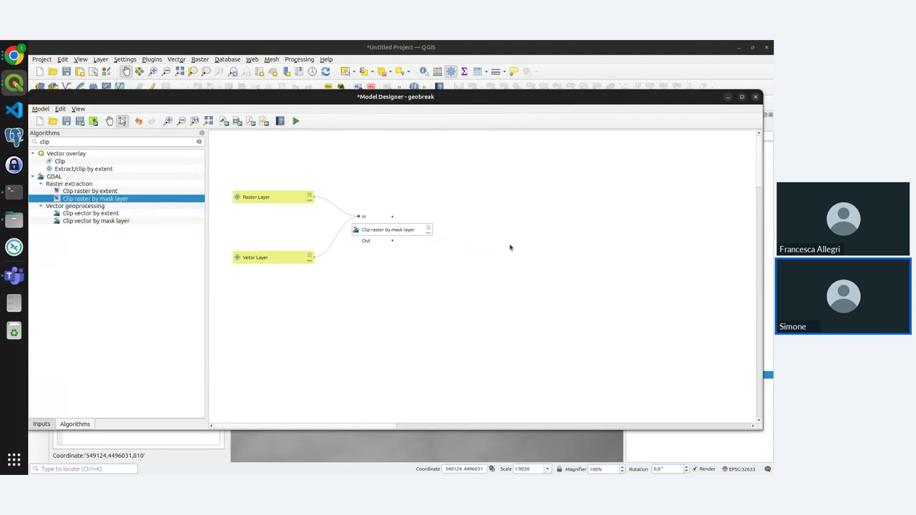
pyautogui.click(428, 233)
pyautogui.scroll(-3, 283, 367)
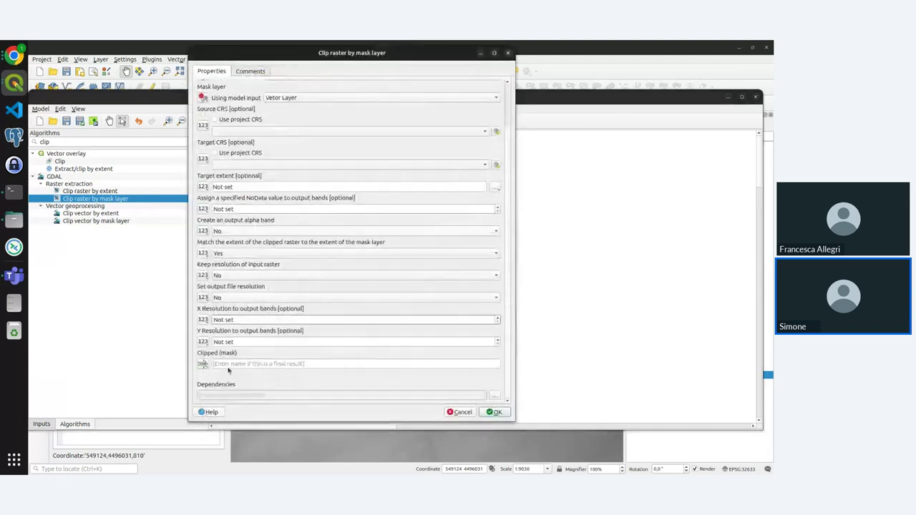
pyautogui.click(493, 411)
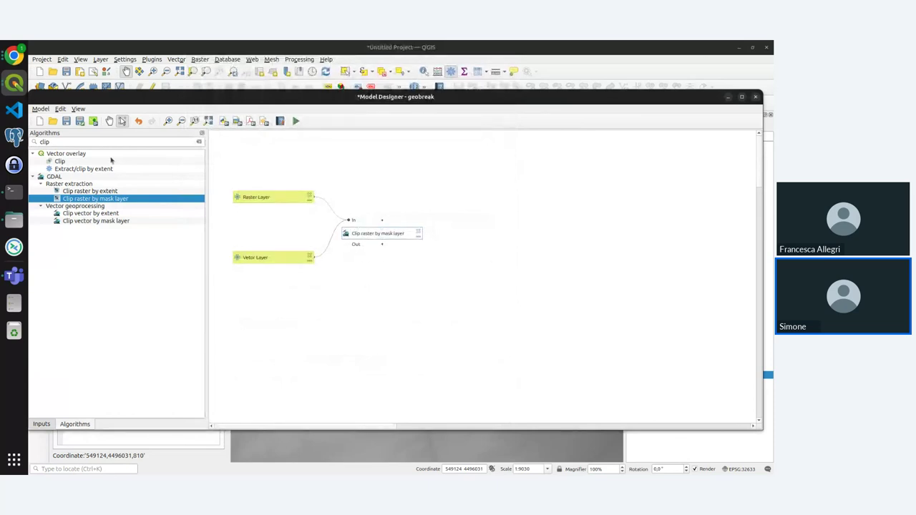
# - Add the GDAL Aspect algorithm using the Clipped (mask) output of the clip algorithm as input, with a final output named Aspect
pyautogui.doubleClick(76, 142)
pyautogui.write('aspec')
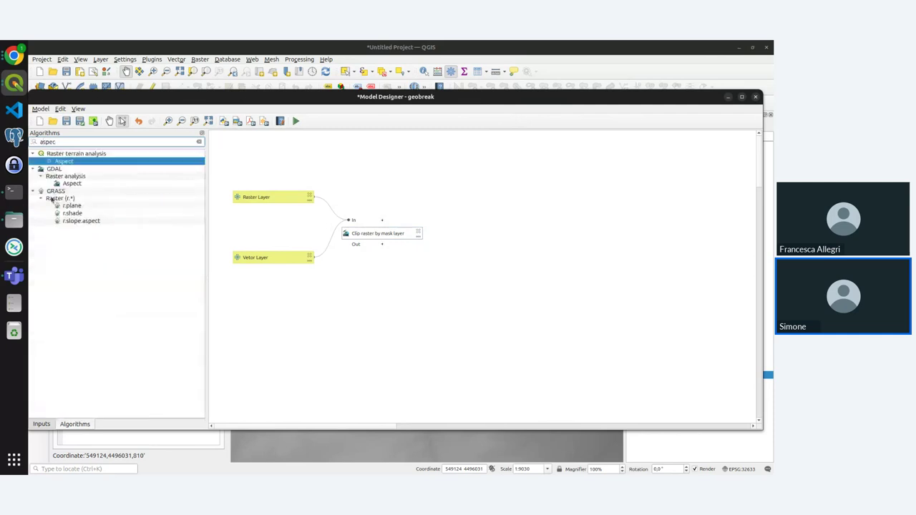
pyautogui.click(81, 184)
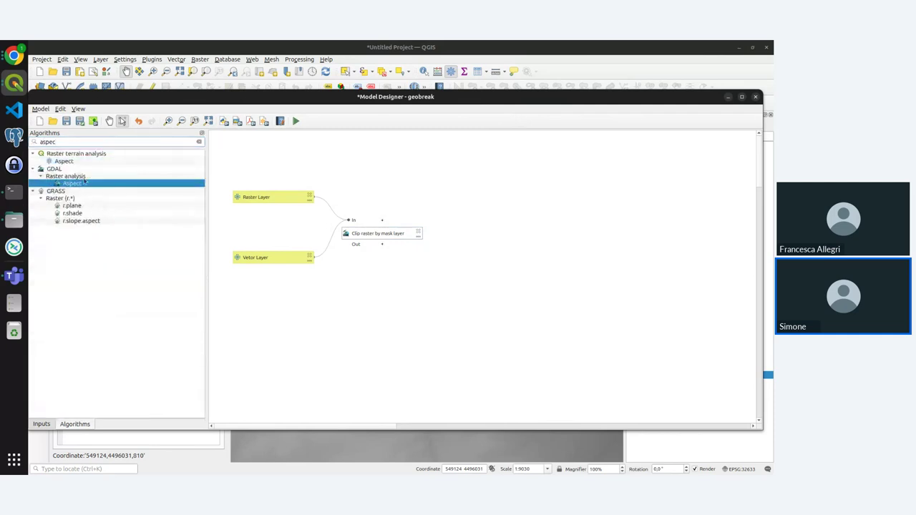
pyautogui.moveTo(107, 184); pyautogui.dragTo(476, 184)
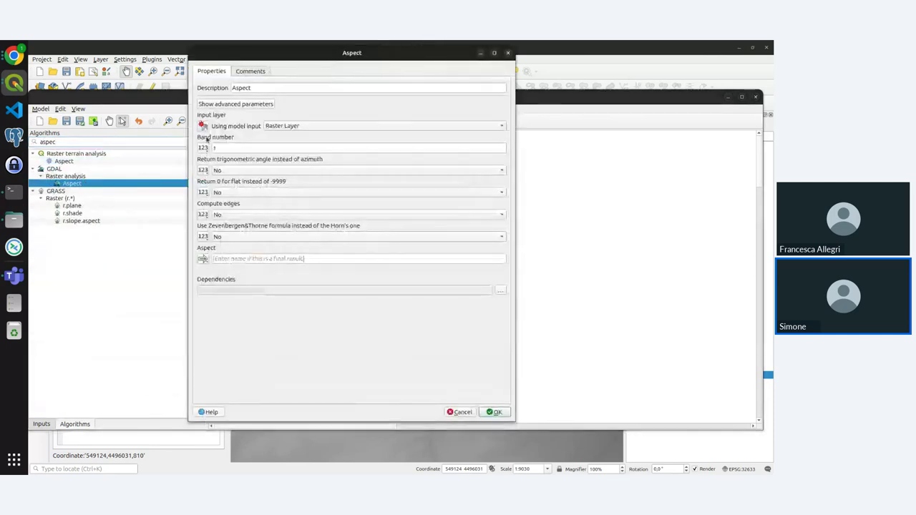
pyautogui.click(202, 126)
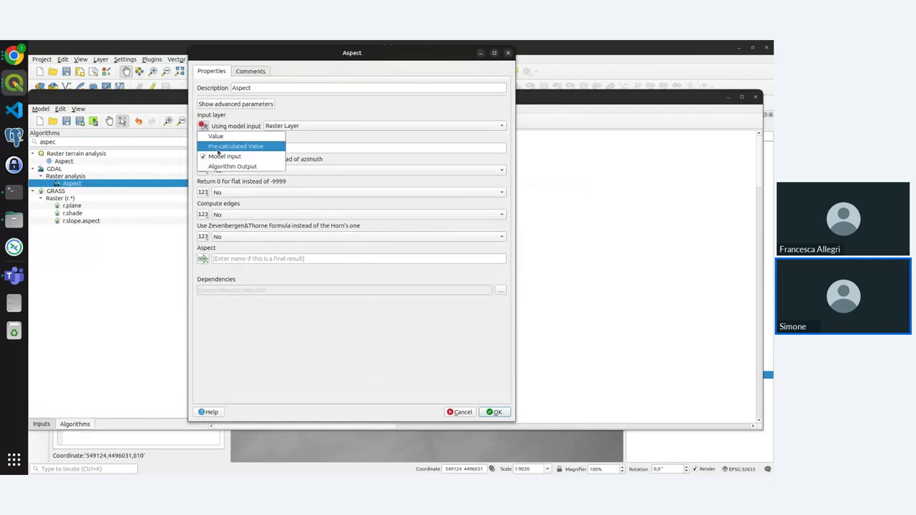
pyautogui.click(221, 168)
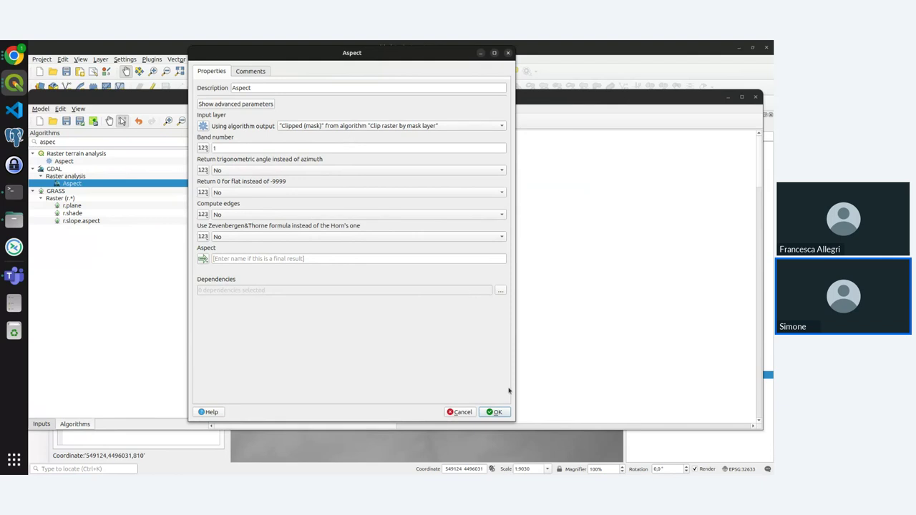
pyautogui.click(241, 258)
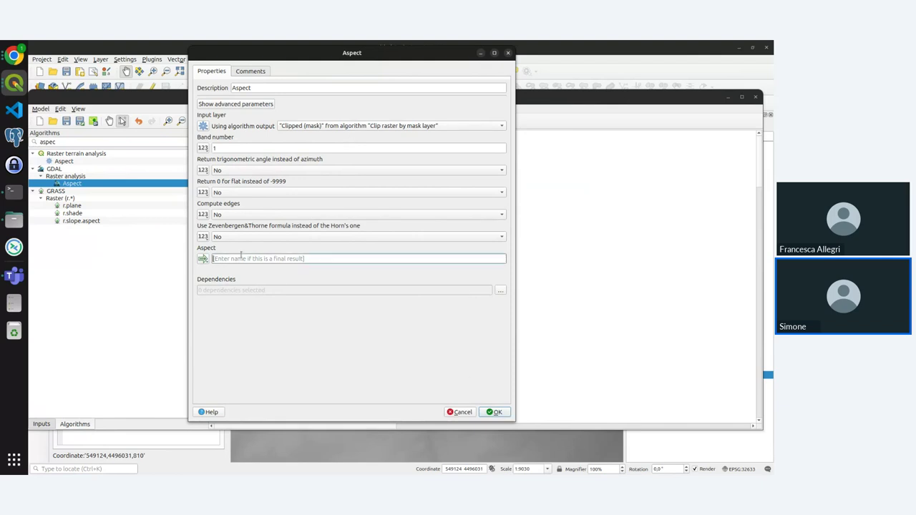
pyautogui.write('Aspect')
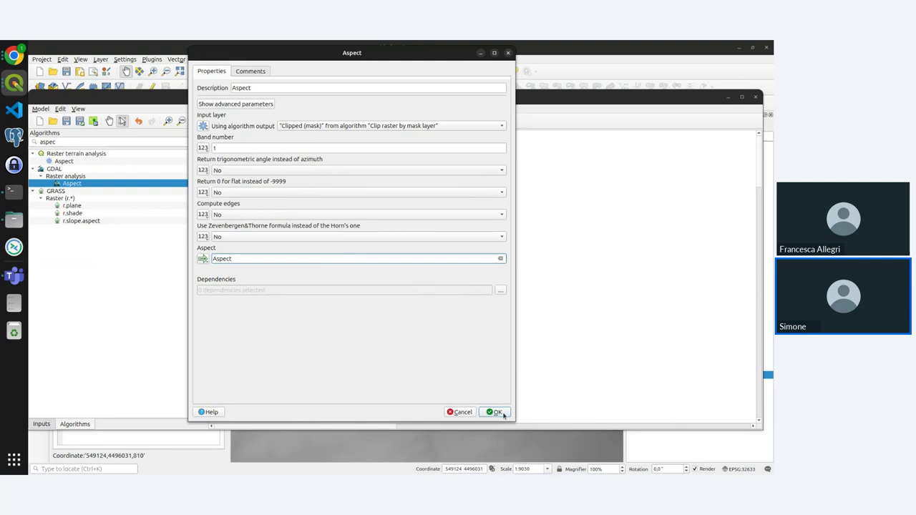
pyautogui.click(495, 412)
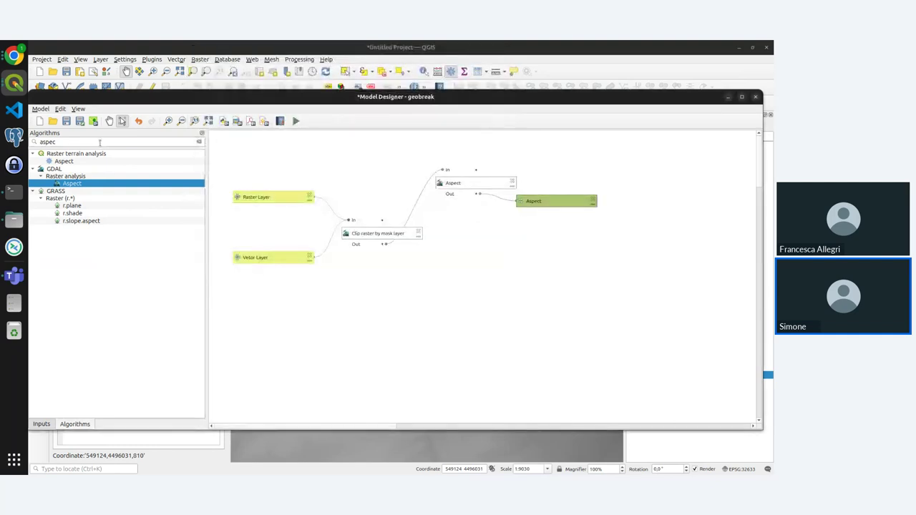
# - Add the GDAL Slope algorithm and set its input layer to the Clipped (mask) output of the clip algorithm
pyautogui.doubleClick(99, 142)
pyautogui.press('BackSpace')
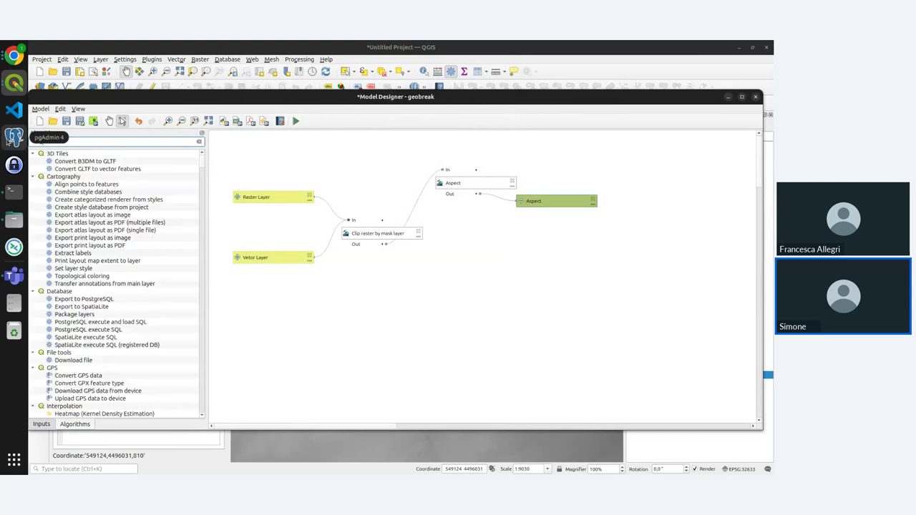
pyautogui.write('slope')
pyautogui.moveTo(69, 191); pyautogui.dragTo(454, 296)
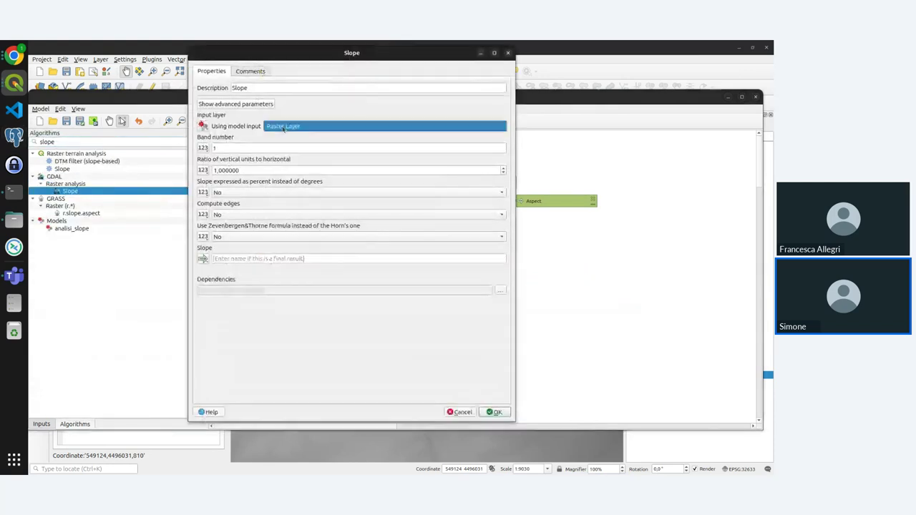
pyautogui.click(283, 128)
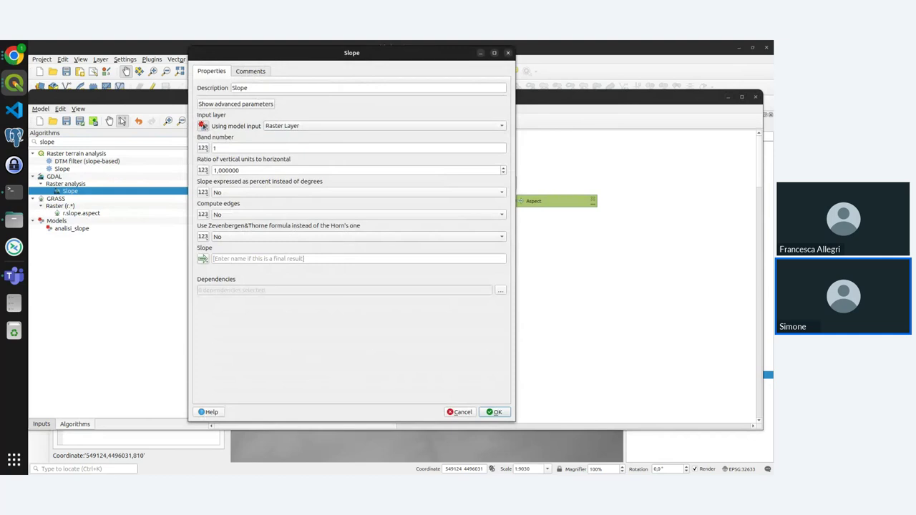
pyautogui.click(203, 125)
pyautogui.click(236, 164)
pyautogui.click(315, 126)
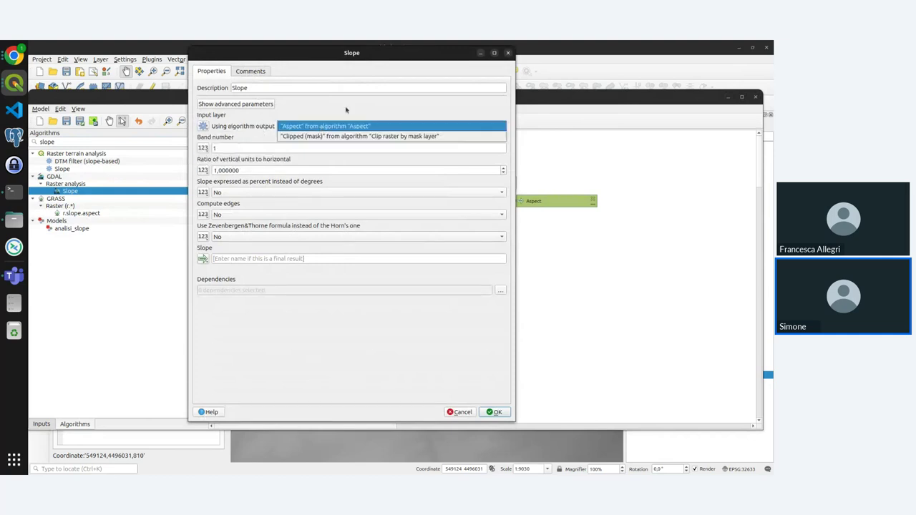
pyautogui.click(328, 137)
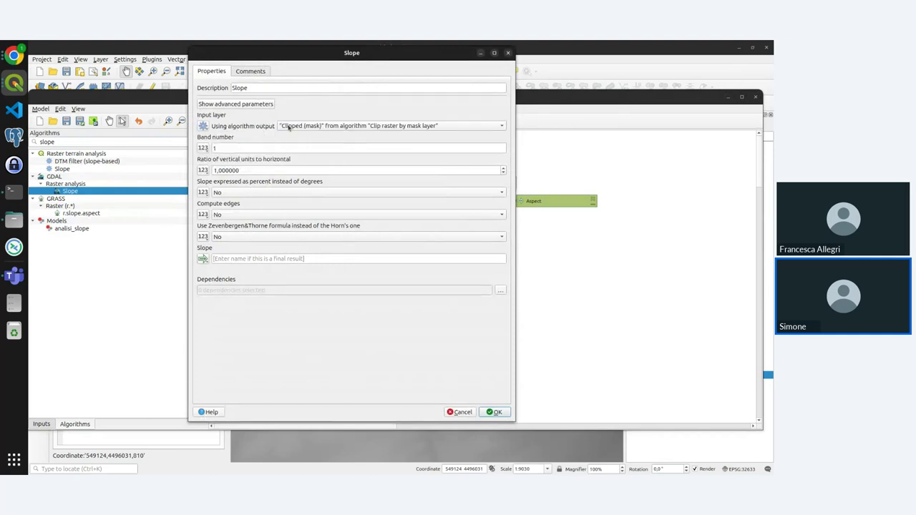
# - Name the Slope algorithm's final output Slope and accept its settings
pyautogui.click(276, 260)
pyautogui.write('Slo')
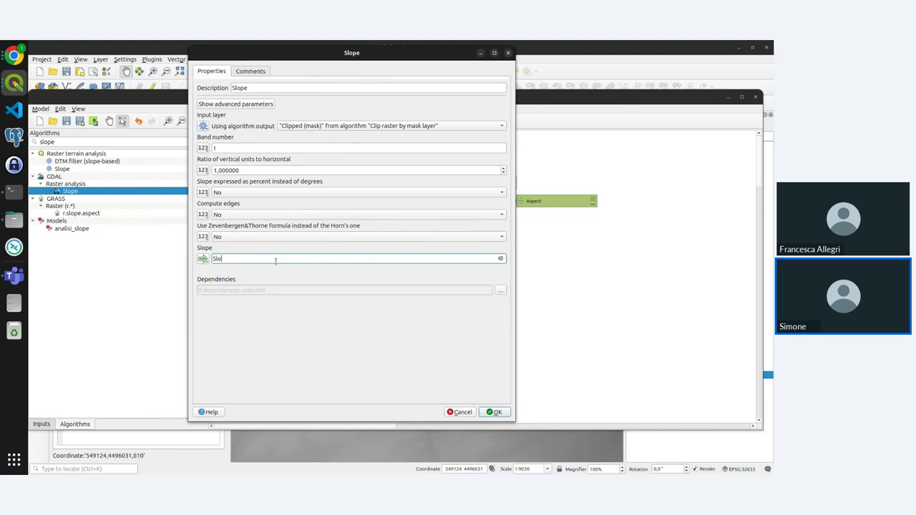
pyautogui.write('pe')
pyautogui.click(494, 412)
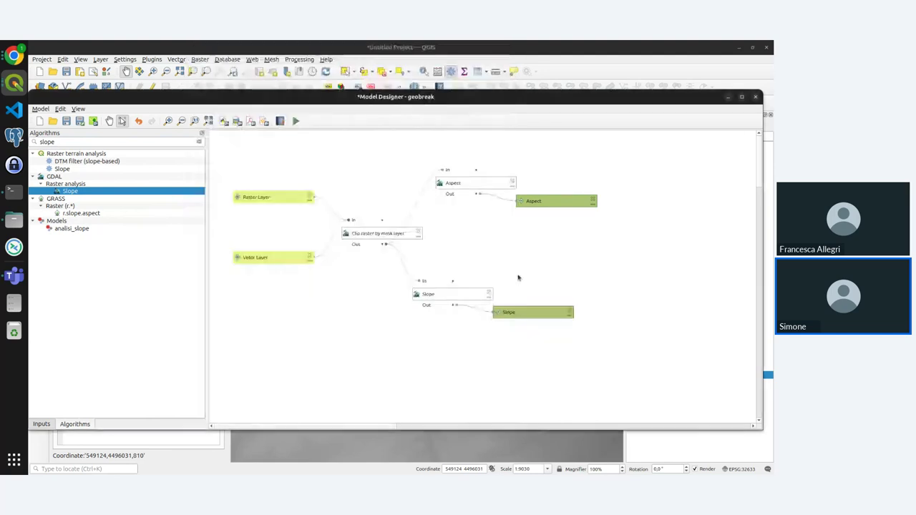
# - Rearrange the model diagram compactly, with both inputs before the clip algorithm and Aspect and Slope aligned vertically beside their outputs
pyautogui.moveTo(440, 296); pyautogui.dragTo(466, 296)
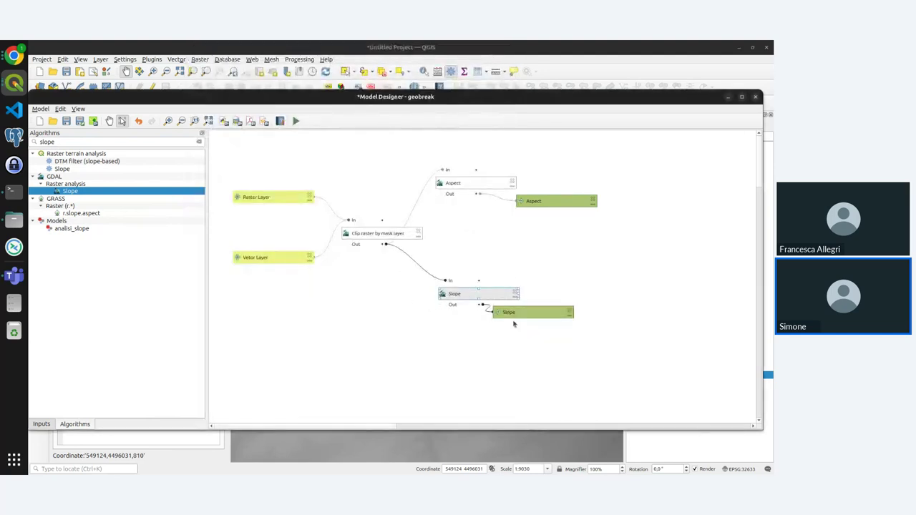
pyautogui.moveTo(514, 315); pyautogui.dragTo(535, 332)
pyautogui.click(534, 312)
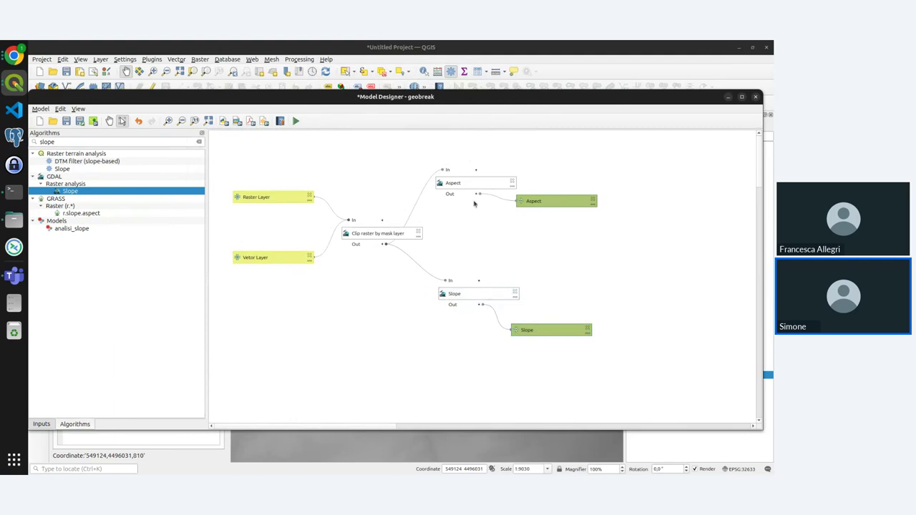
pyautogui.moveTo(248, 204); pyautogui.dragTo(226, 193)
pyautogui.moveTo(259, 259); pyautogui.dragTo(234, 259)
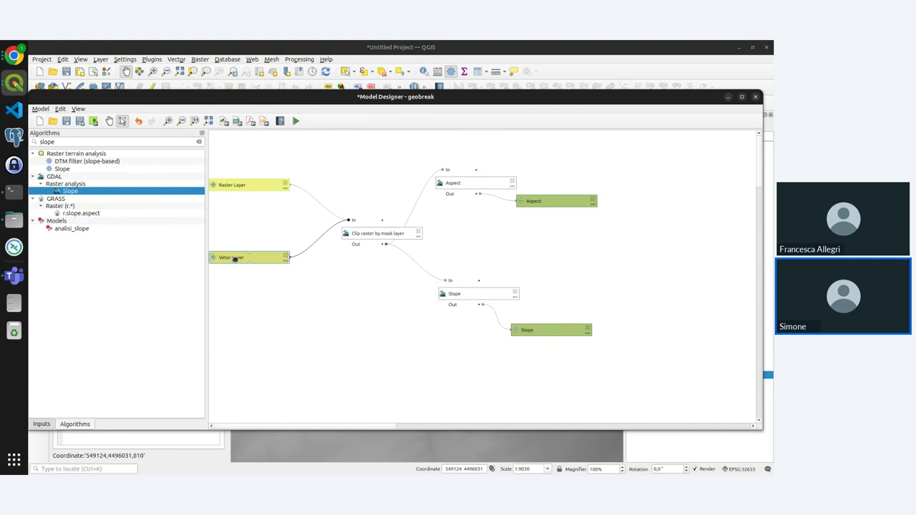
pyautogui.moveTo(368, 235); pyautogui.dragTo(331, 223)
pyautogui.moveTo(468, 190); pyautogui.dragTo(423, 179)
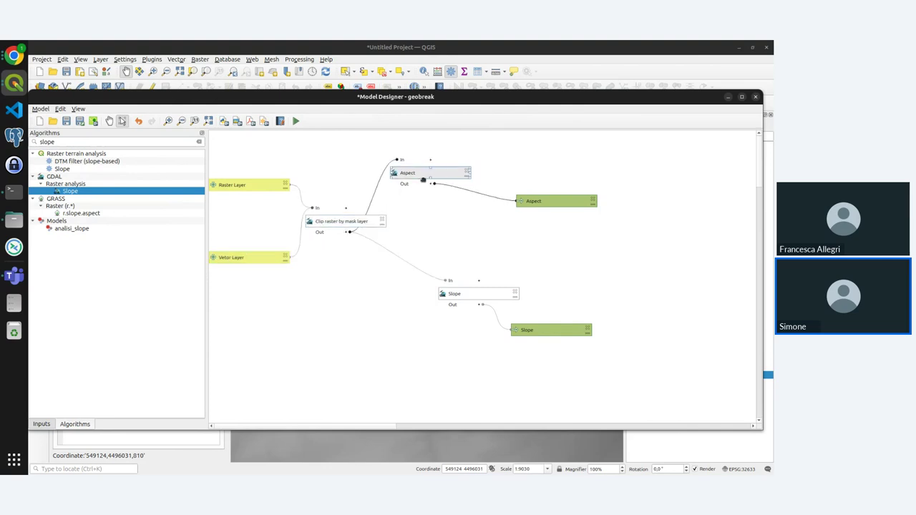
pyautogui.moveTo(537, 201); pyautogui.dragTo(471, 196)
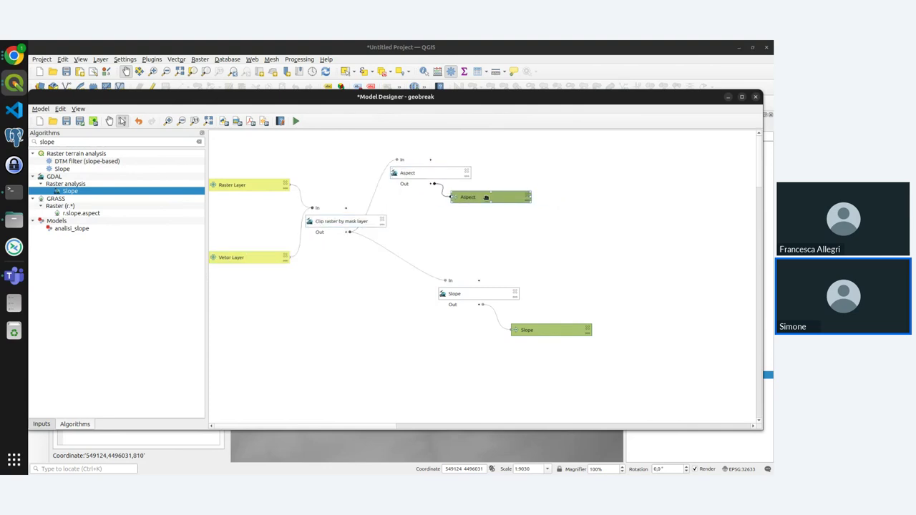
pyautogui.moveTo(499, 298); pyautogui.dragTo(445, 270)
pyautogui.moveTo(538, 337); pyautogui.dragTo(478, 312)
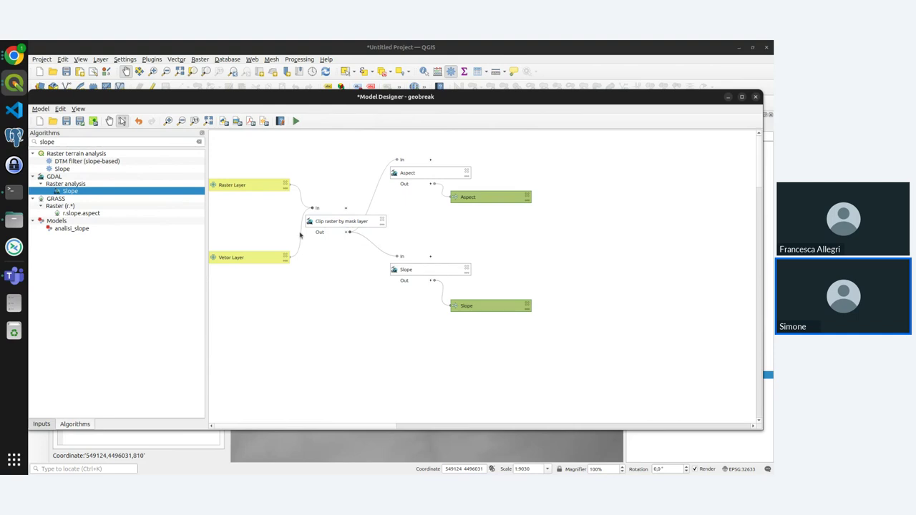
# - Search the model designer's algorithms for table and select Reclassify by table
pyautogui.click(76, 140)
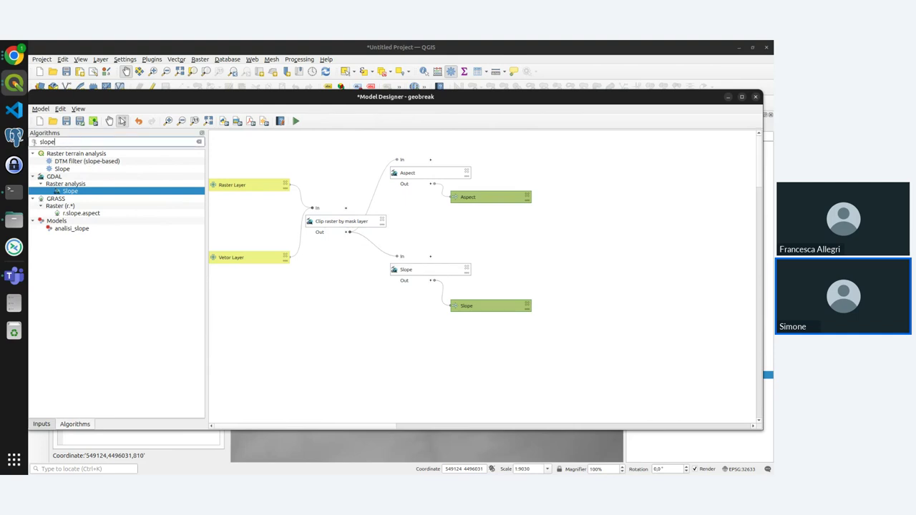
pyautogui.hotkey('ctrl', 'a')
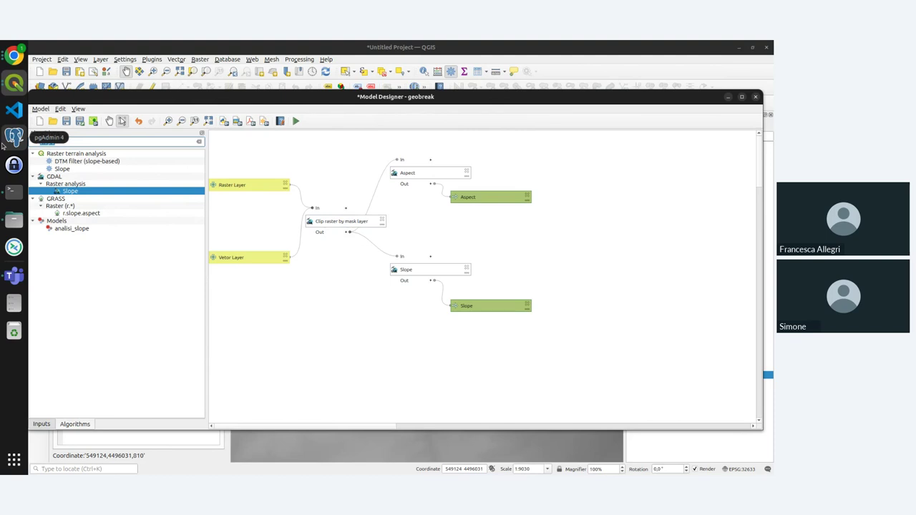
pyautogui.press('BackSpace')
pyautogui.write('ra')
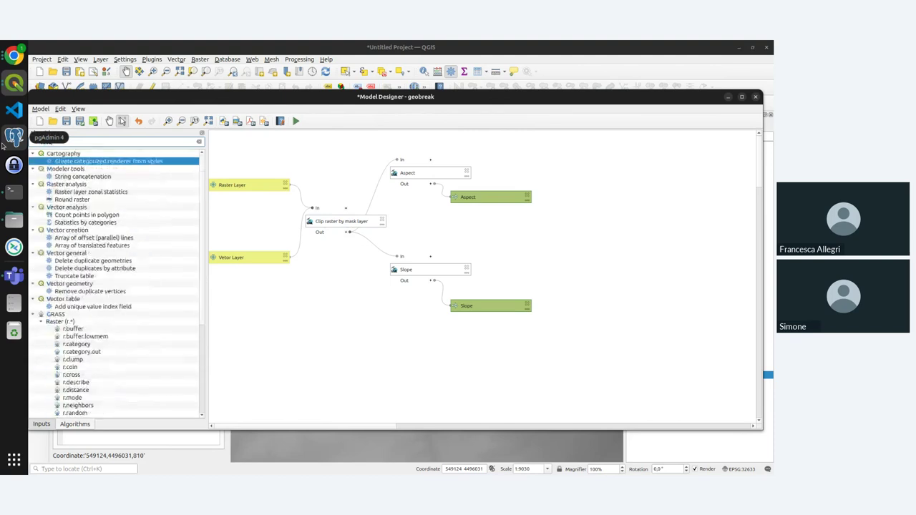
pyautogui.write('ble')
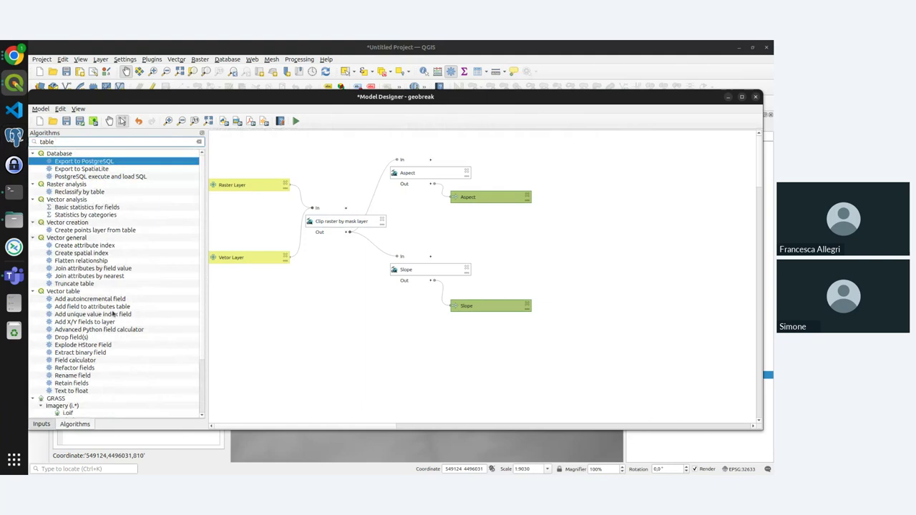
pyautogui.click(71, 192)
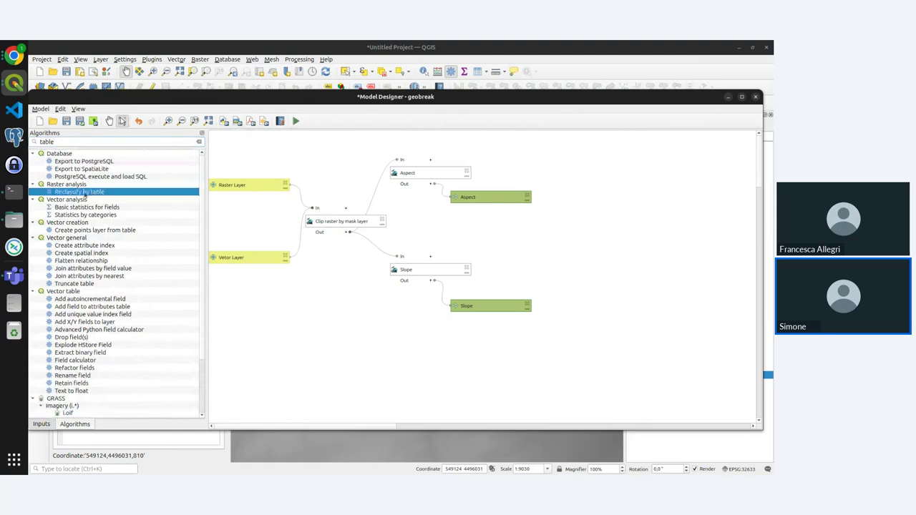
# - Search the main Processing Toolbox for reclassif, open Reclassify by table to inspect its band and reclassification table parameters, and close it without running
pyautogui.hotkey('alt', 'Tab')
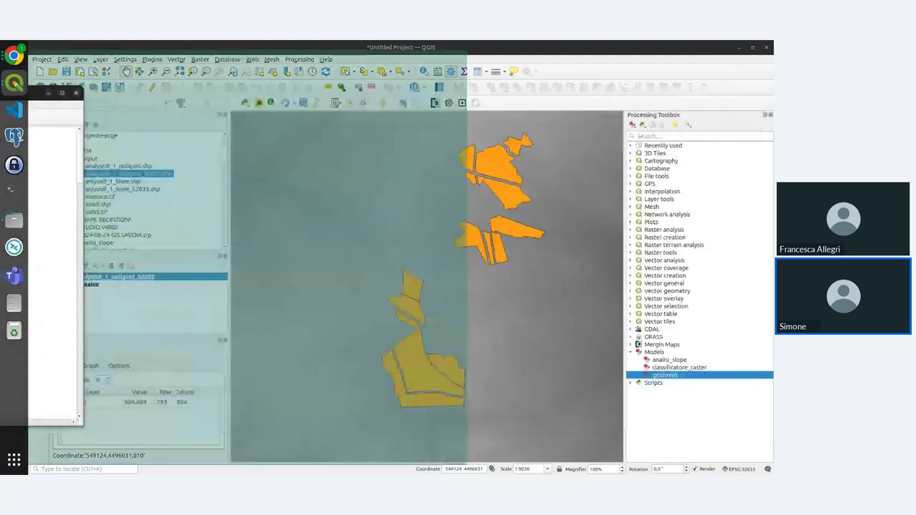
pyautogui.click(650, 136)
pyautogui.write('reclassif')
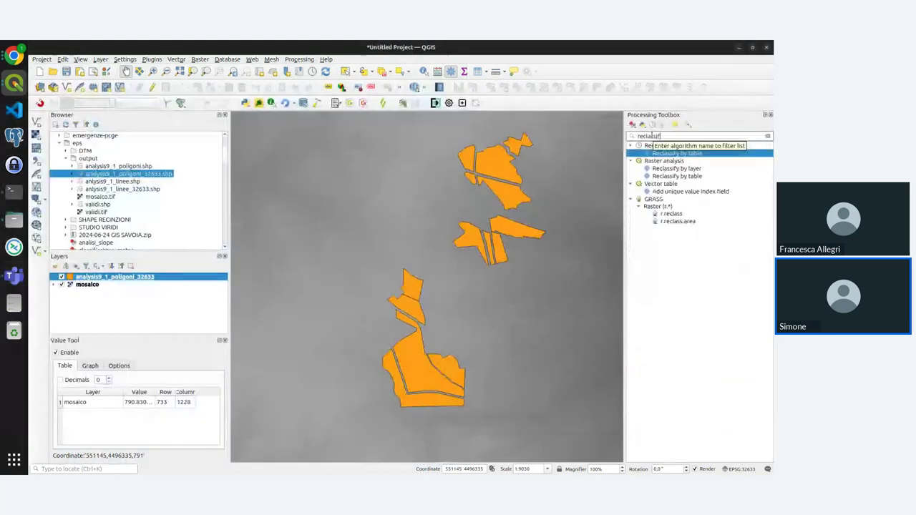
pyautogui.doubleClick(699, 152)
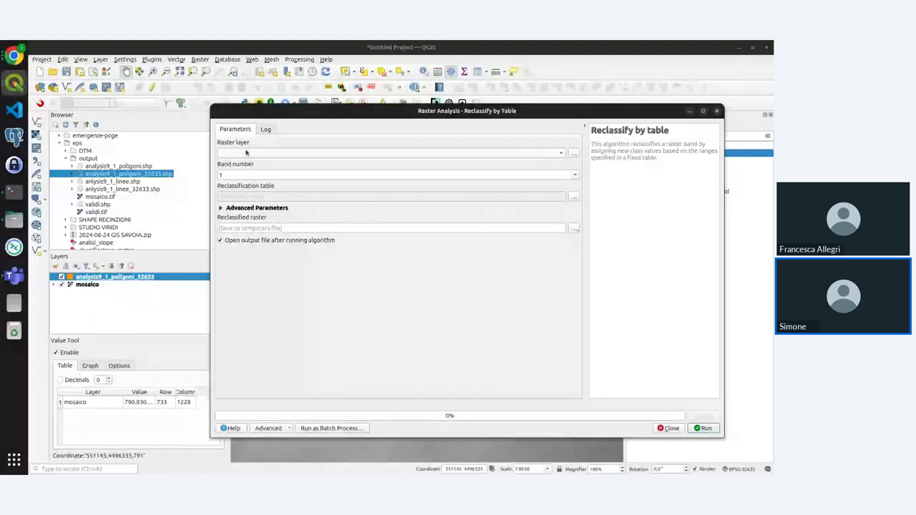
pyautogui.click(228, 173)
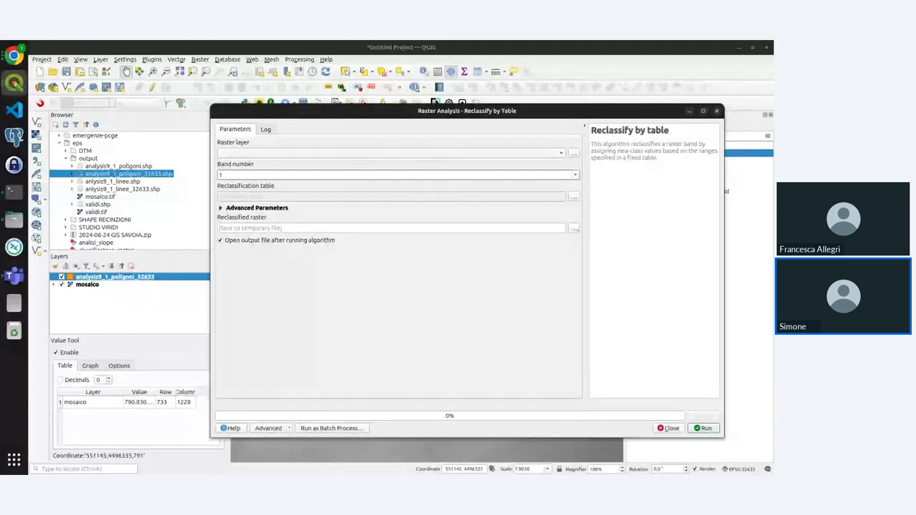
pyautogui.click(574, 197)
pyautogui.click(221, 141)
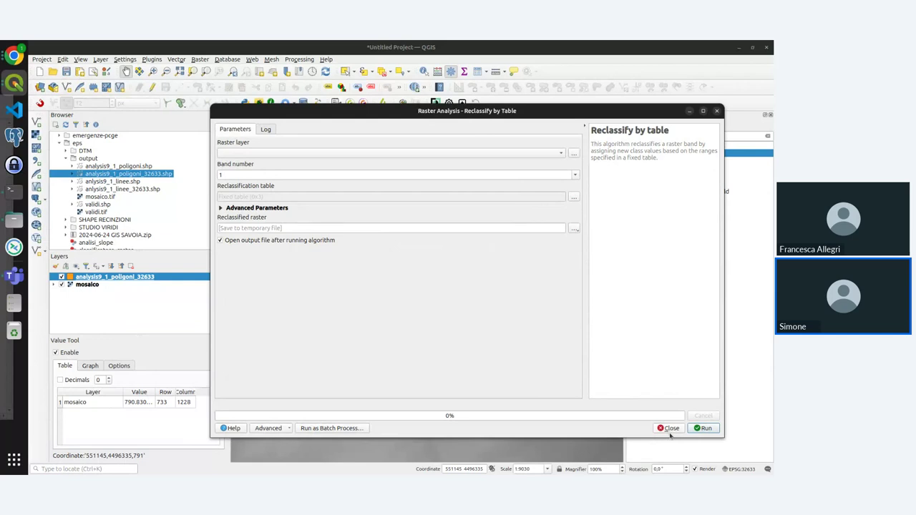
pyautogui.click(670, 428)
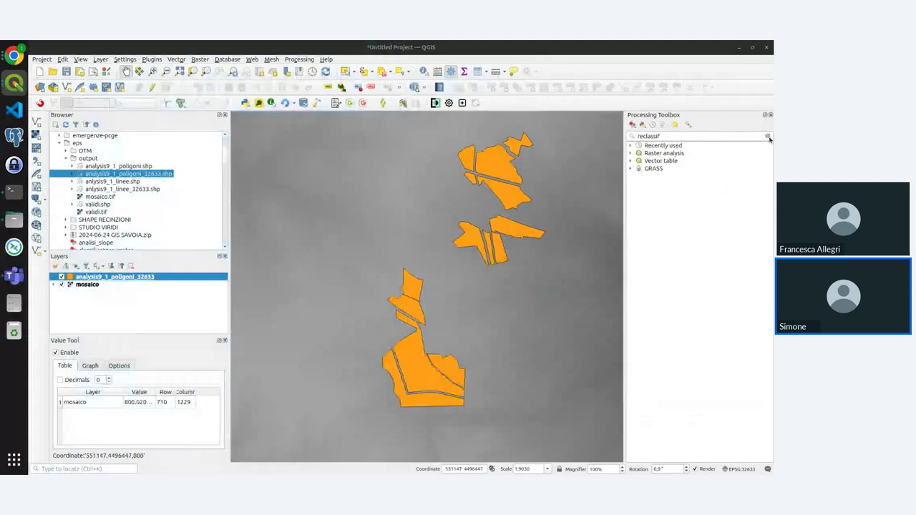
# - Run the geobreak model from the Processing Toolbox on mosaico and analysis9_1_poligoni_32633 with temporary Aspect and Slope outputs
pyautogui.click(768, 136)
pyautogui.click(631, 352)
pyautogui.doubleClick(655, 375)
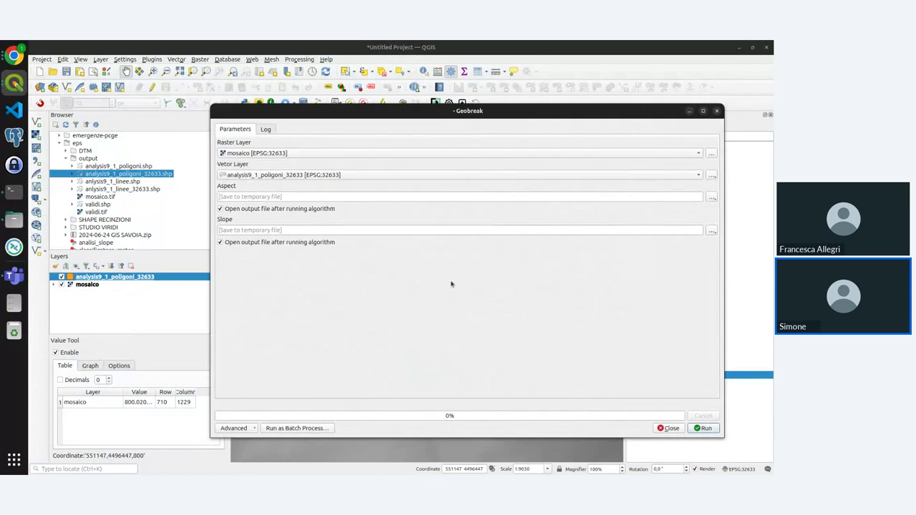
pyautogui.click(705, 428)
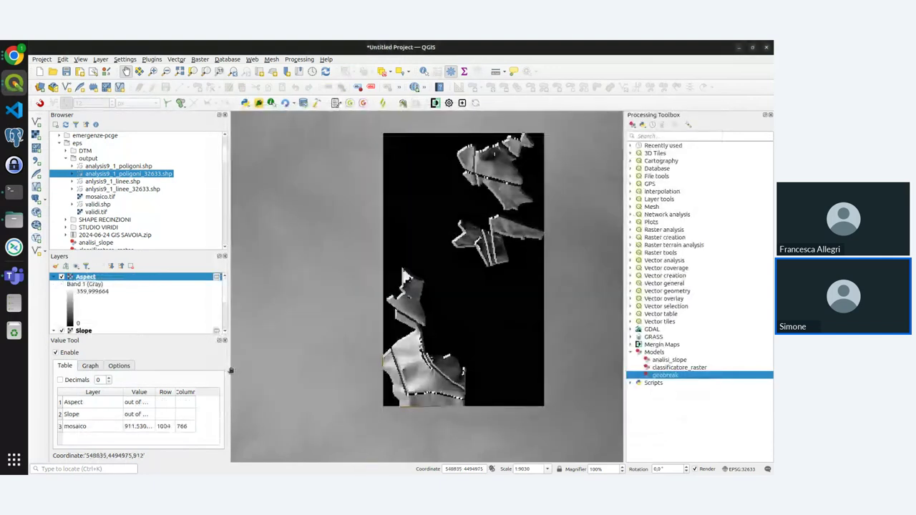
# - Hide the analysis9_1_poligoni_32633 and mosaico layers and review the Aspect and Slope results in the layer list
pyautogui.moveTo(232, 373); pyautogui.dragTo(253, 373)
pyautogui.scroll(-3, 188, 282)
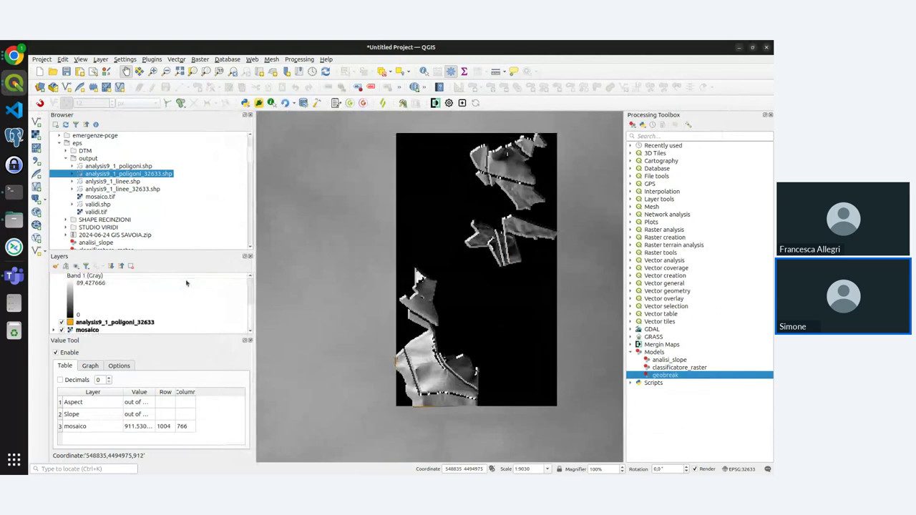
pyautogui.click(62, 322)
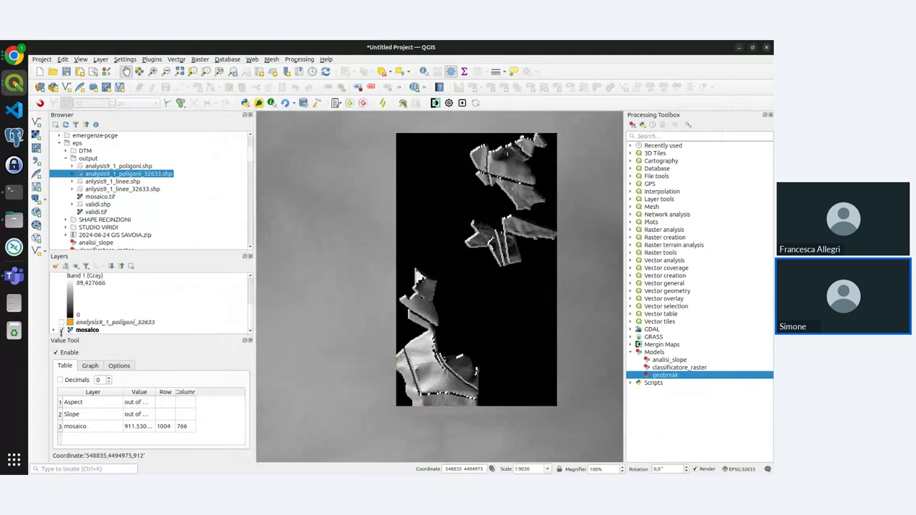
pyautogui.click(62, 330)
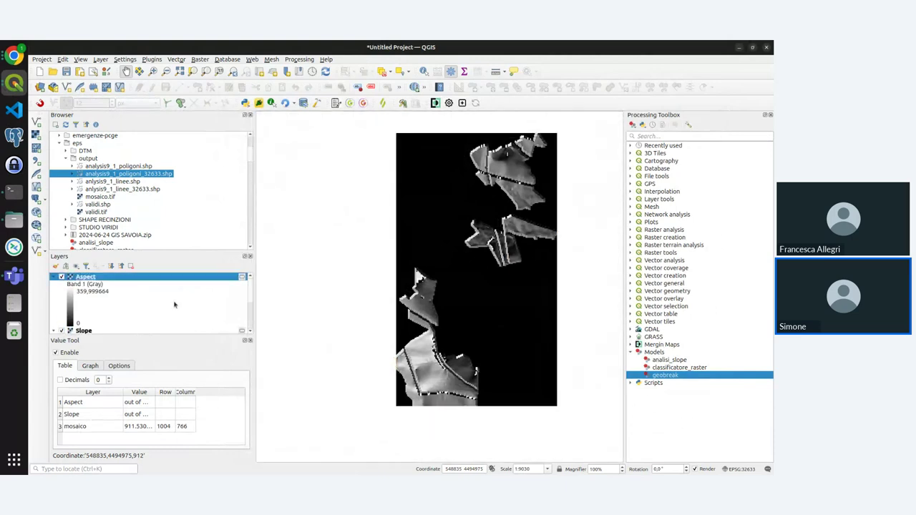
pyautogui.scroll(2, 78, 307)
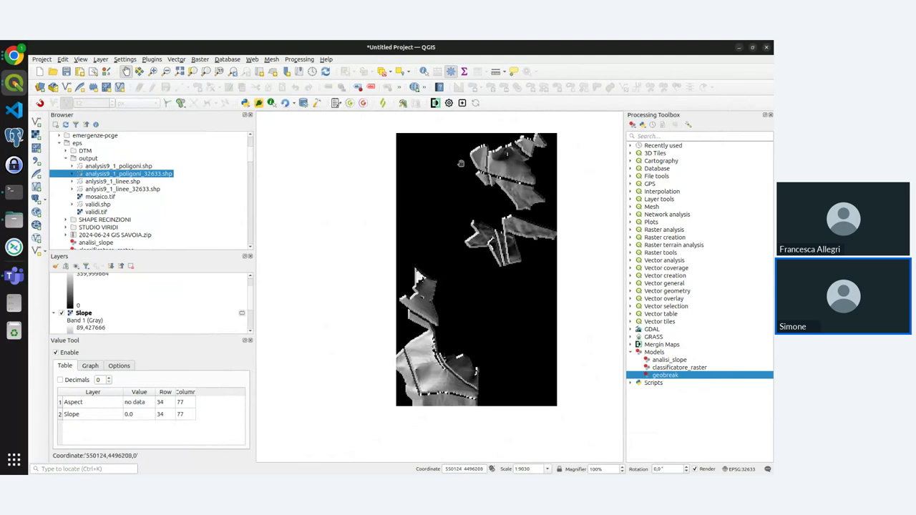
pyautogui.scroll(1, 114, 292)
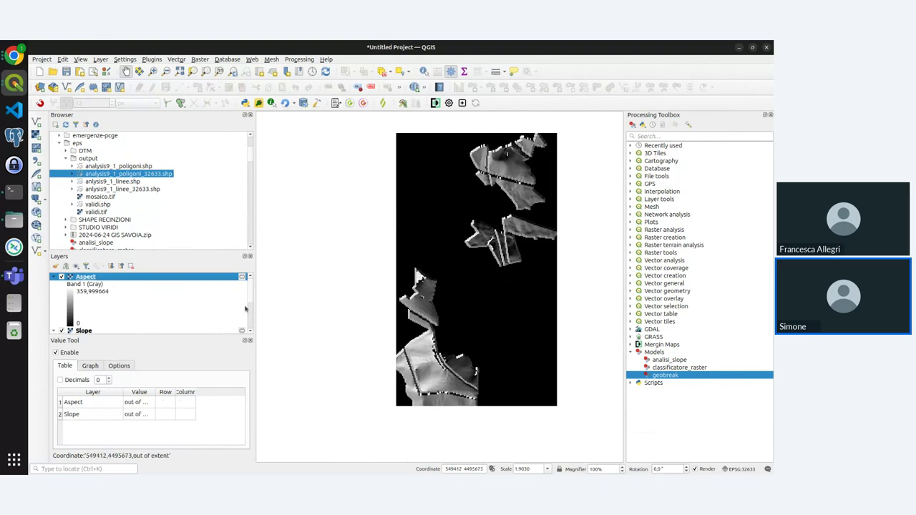
pyautogui.scroll(-2, 251, 300)
pyautogui.scroll(3, 243, 307)
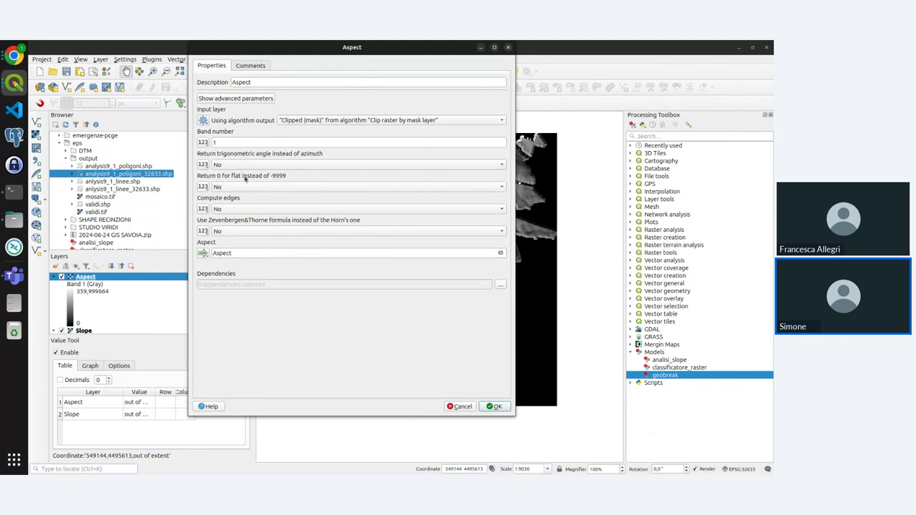
# - Check the Return 0 for flat instead of -9999 choices in the model's Aspect algorithm and leave its settings without accepting
pyautogui.click(272, 189)
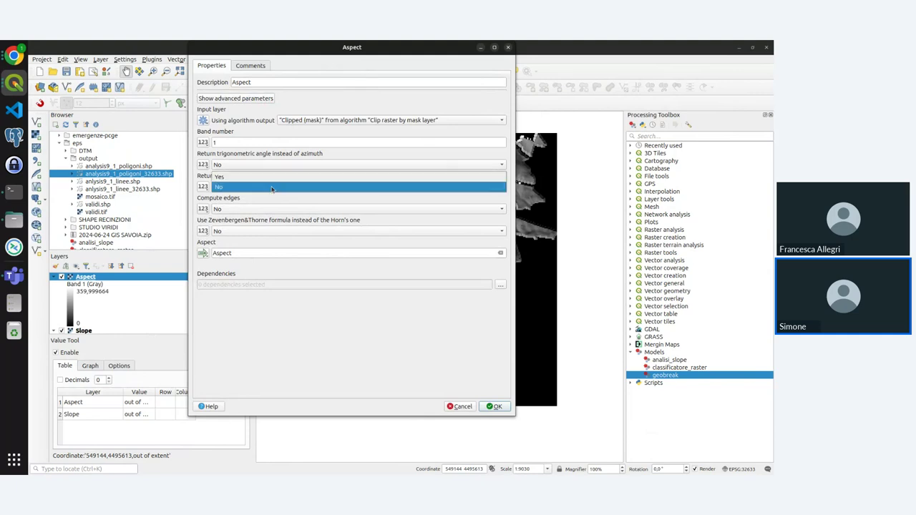
pyautogui.click(272, 188)
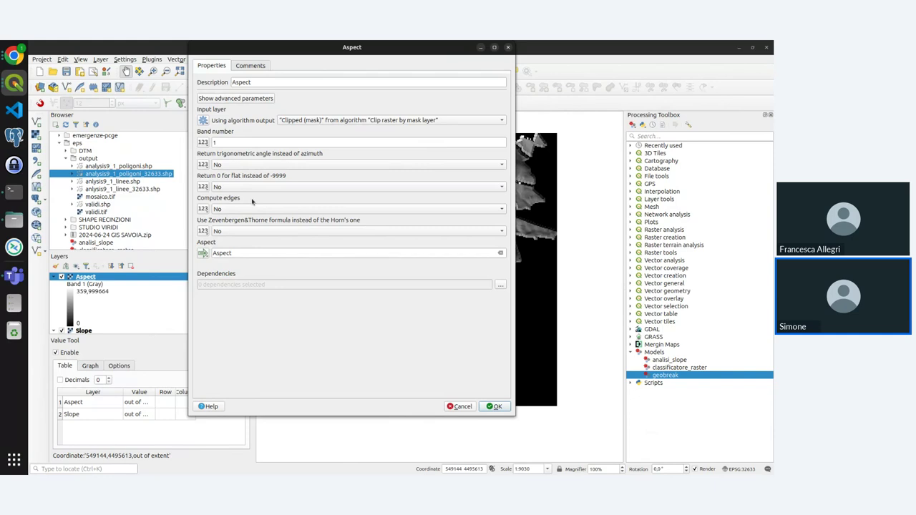
pyautogui.click(461, 407)
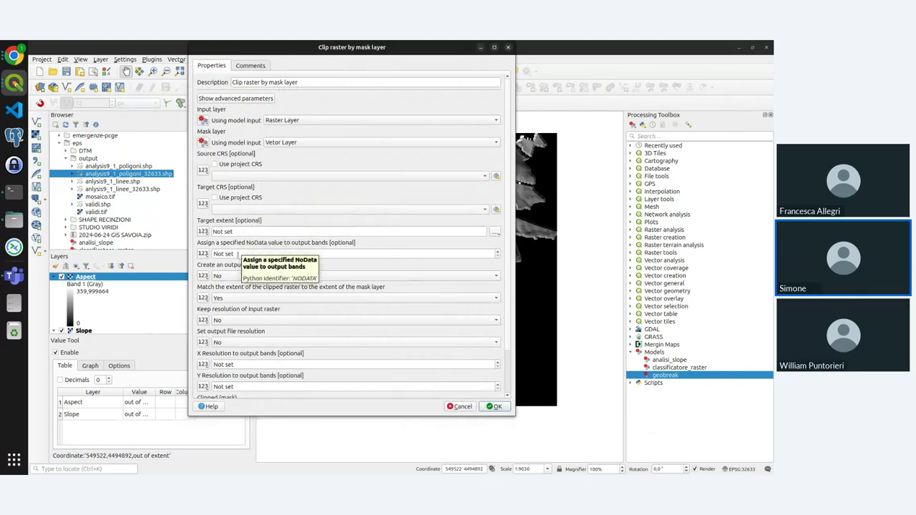
# - Assign -9999 as the NoData value for output bands in the Clip raster by mask layer algorithm and accept the settings
pyautogui.click(237, 254)
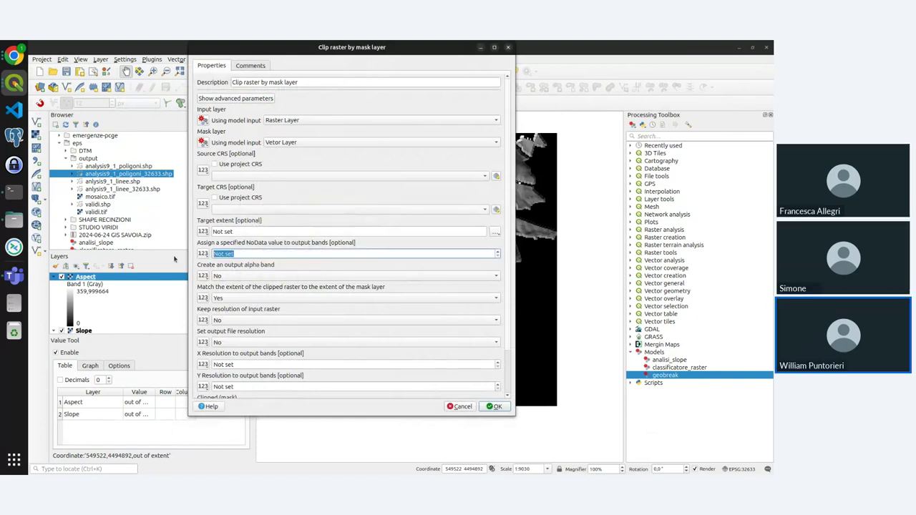
pyautogui.write('-9999')
pyautogui.click(508, 406)
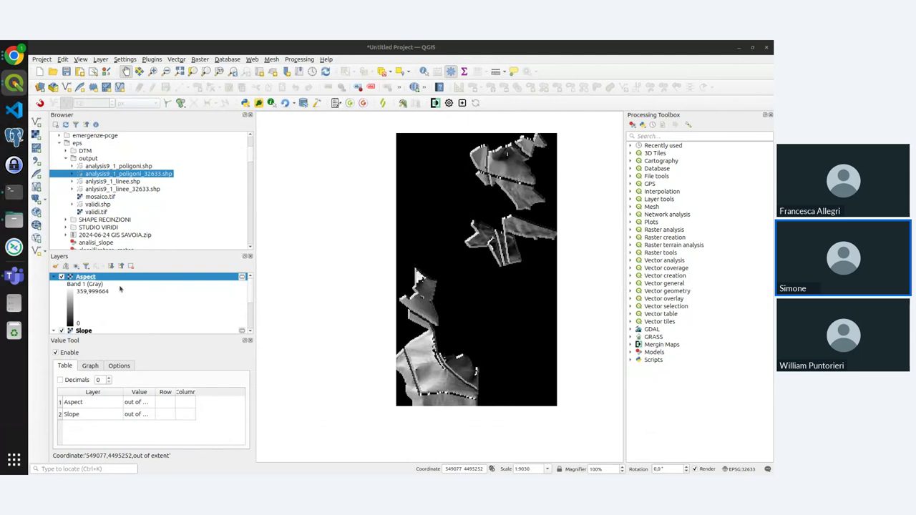
# - Remove the existing Aspect and Slope result layers from the project
pyautogui.click(129, 266)
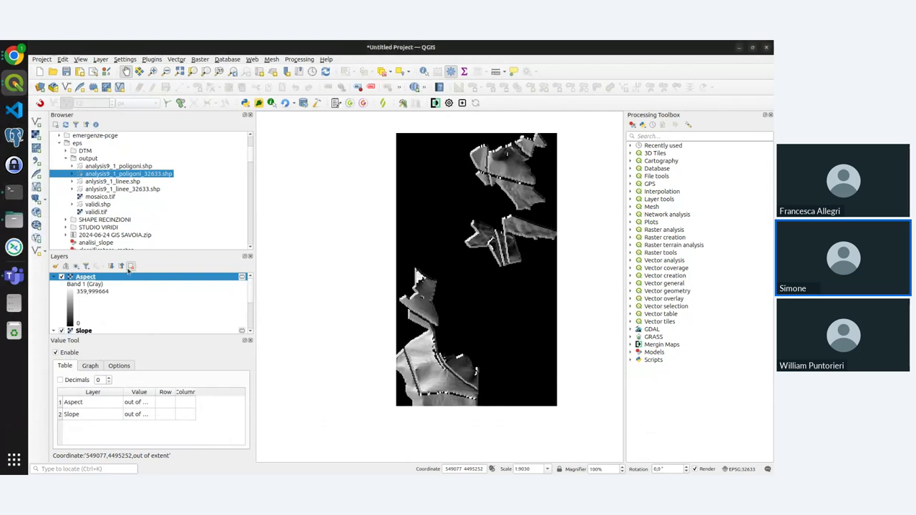
pyautogui.press('Return')
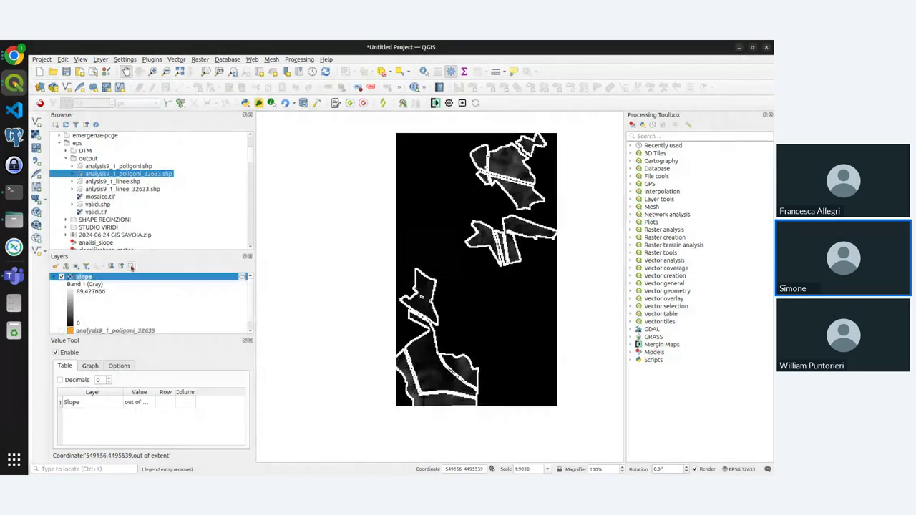
pyautogui.click(130, 267)
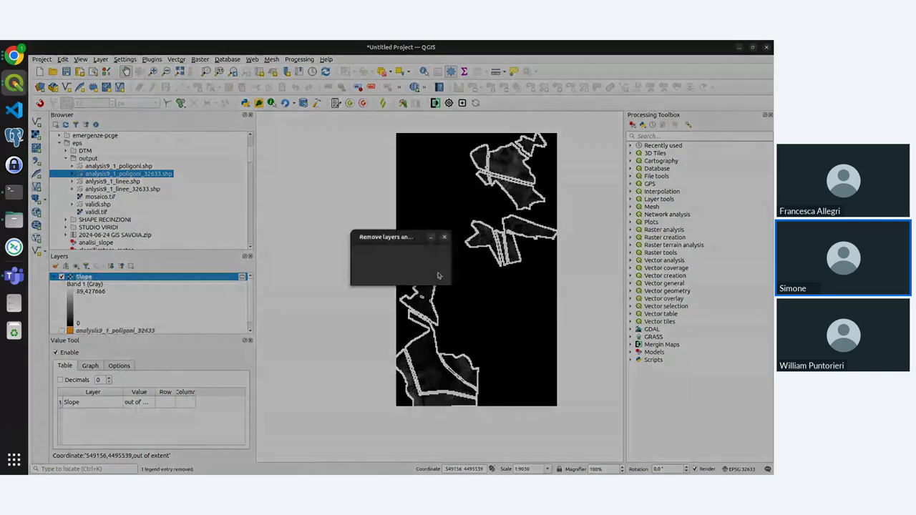
pyautogui.press('Return')
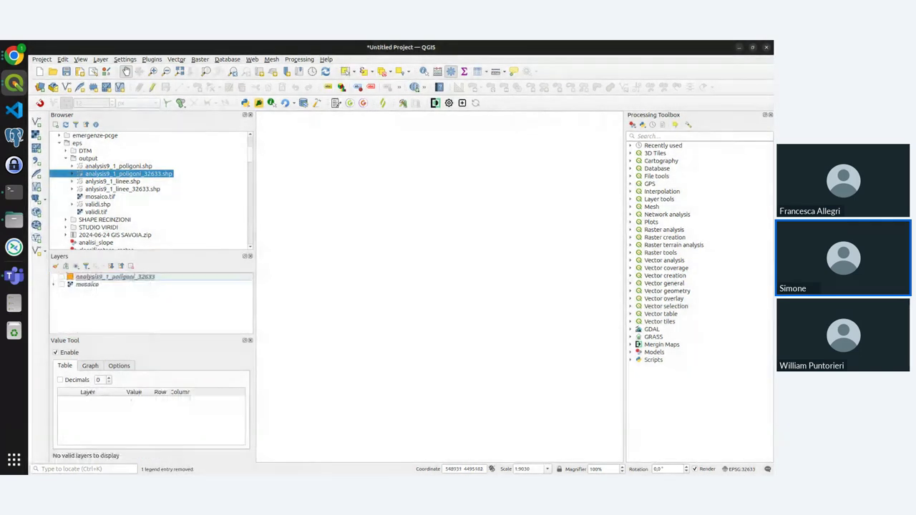
# - Run the geobreak model from the model designer on mosaico and analysis9_1_poligoni_32633, saving Aspect and Slope to temporary files
pyautogui.hotkey('alt', 'Tab')
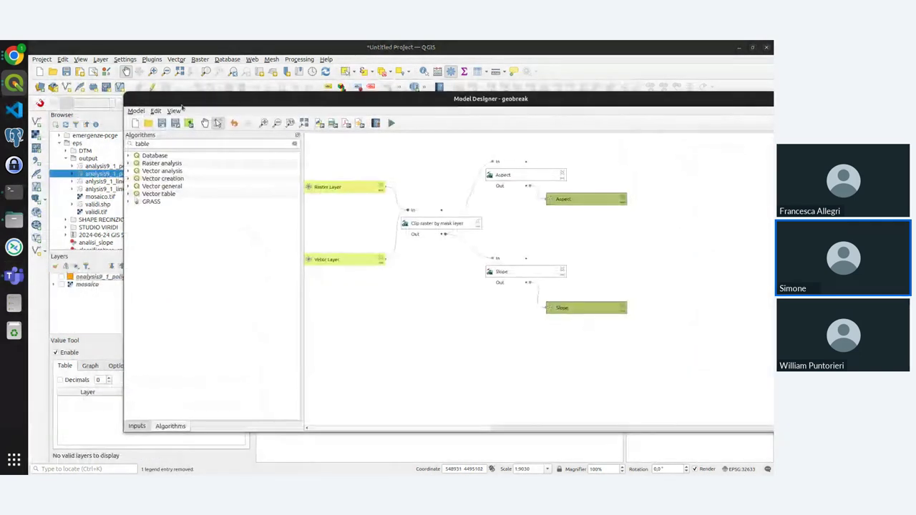
pyautogui.click(372, 125)
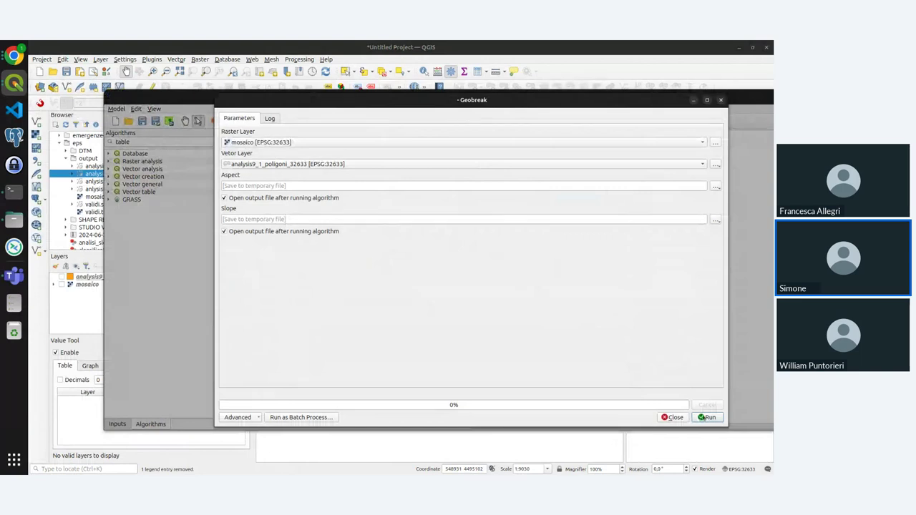
pyautogui.click(705, 417)
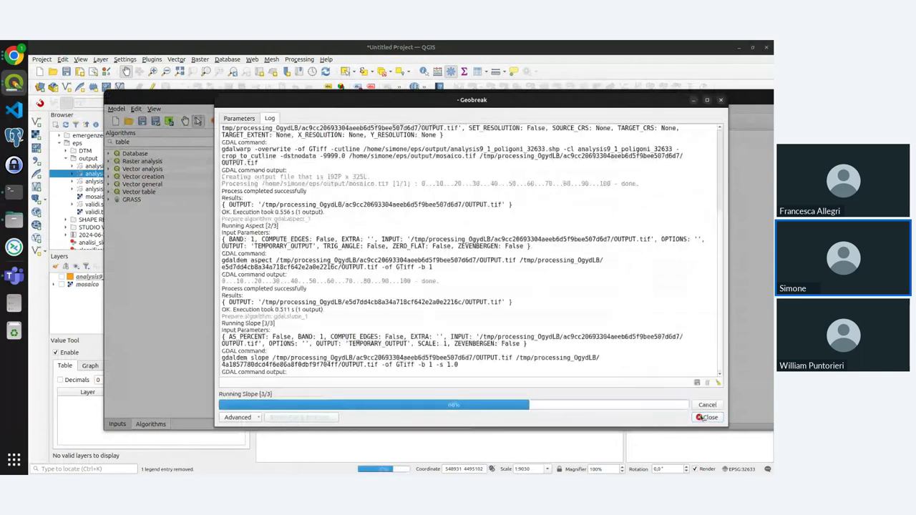
# - Toggle the visibility of the new Aspect and Slope layers to compare them, leaving both shown
pyautogui.click(57, 286)
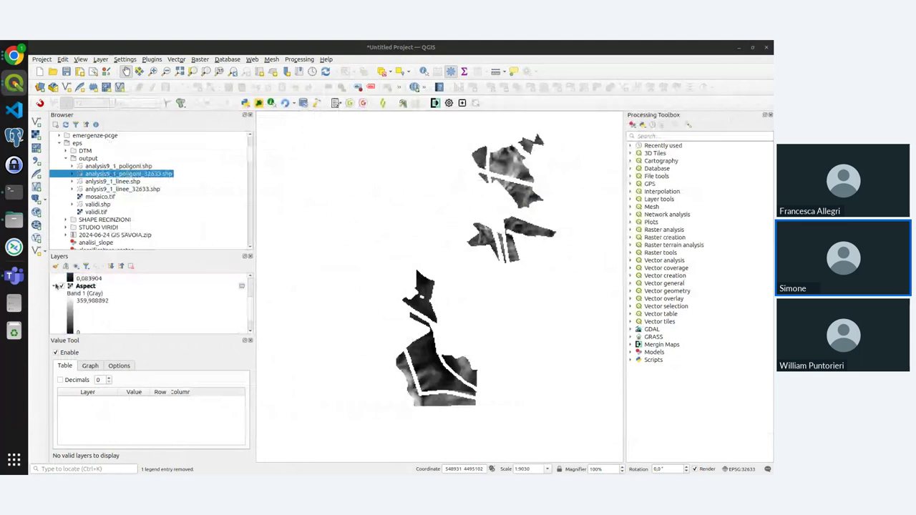
pyautogui.click(57, 286)
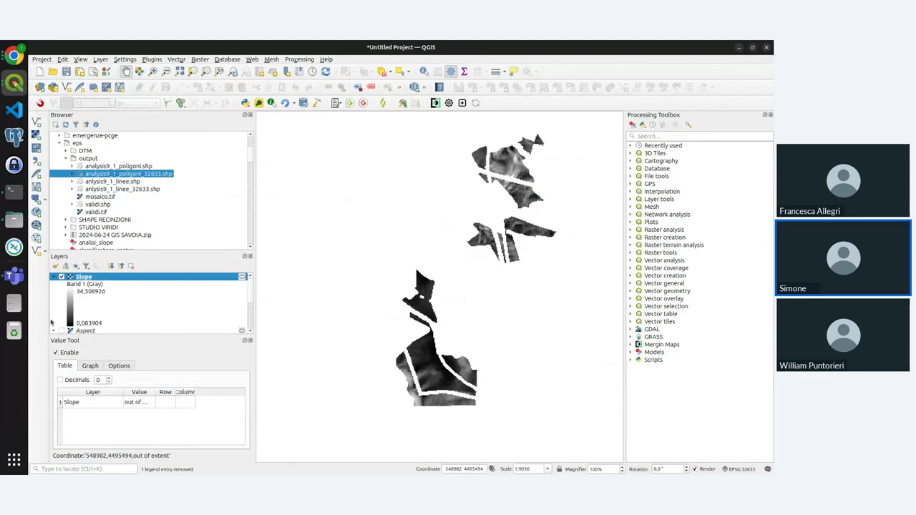
pyautogui.click(62, 330)
pyautogui.click(62, 277)
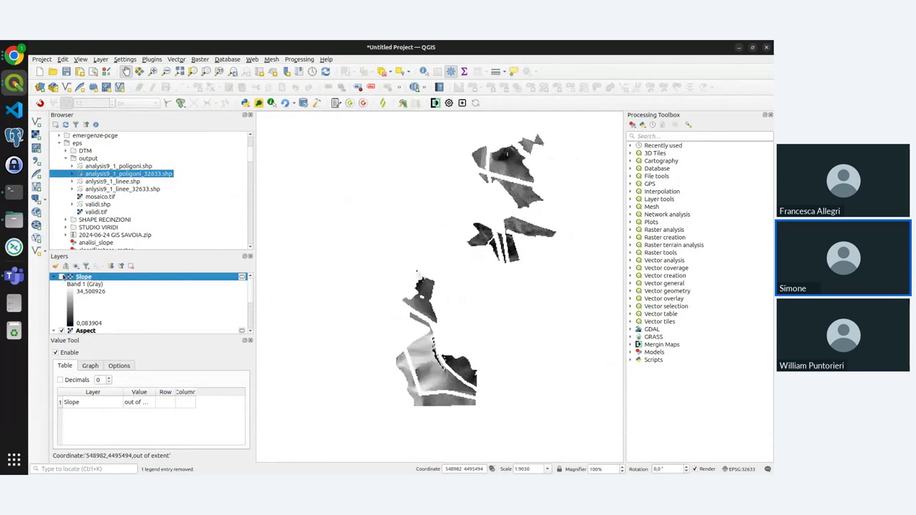
pyautogui.click(61, 277)
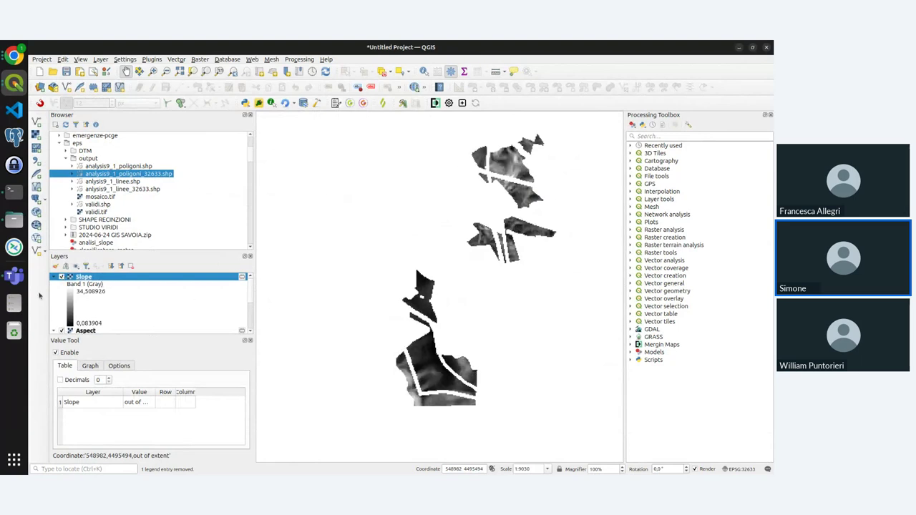
# - Collapse the legends of the Slope and Aspect layers and make Slope the active layer
pyautogui.click(54, 277)
pyautogui.click(58, 284)
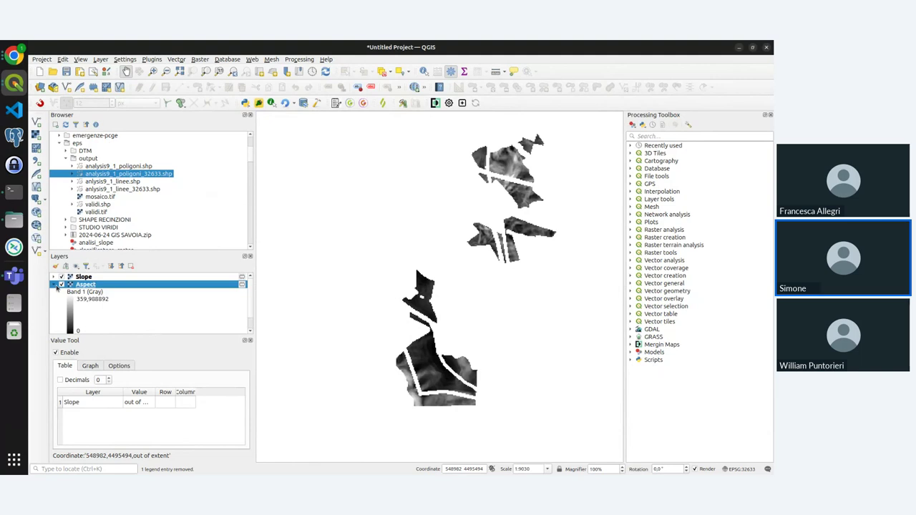
pyautogui.click(54, 284)
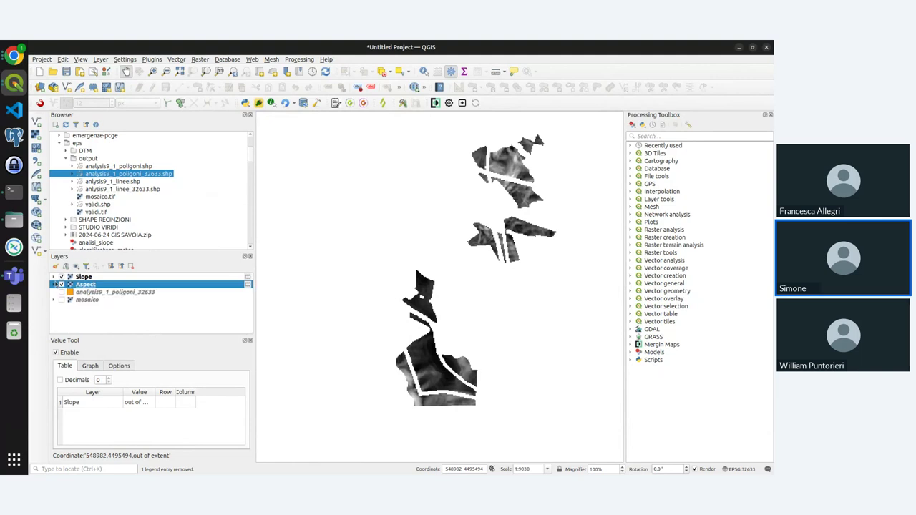
pyautogui.click(92, 278)
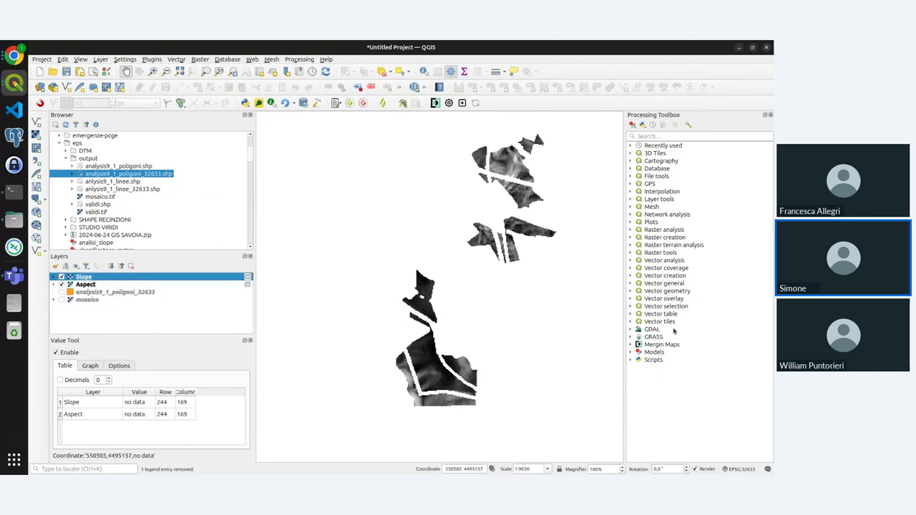
# - Find the Reclassify by table algorithm and open its reclassification table for band 1 of the Slope layer
pyautogui.click(660, 136)
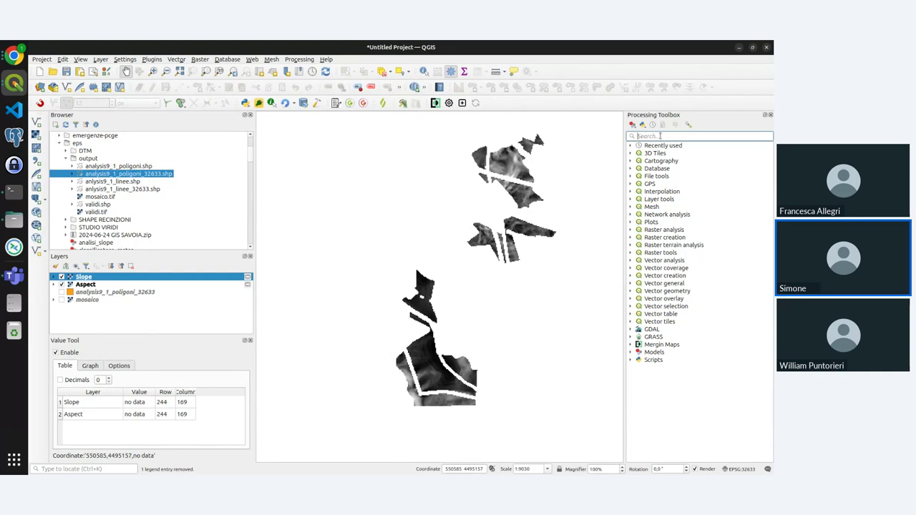
pyautogui.write('reclassi')
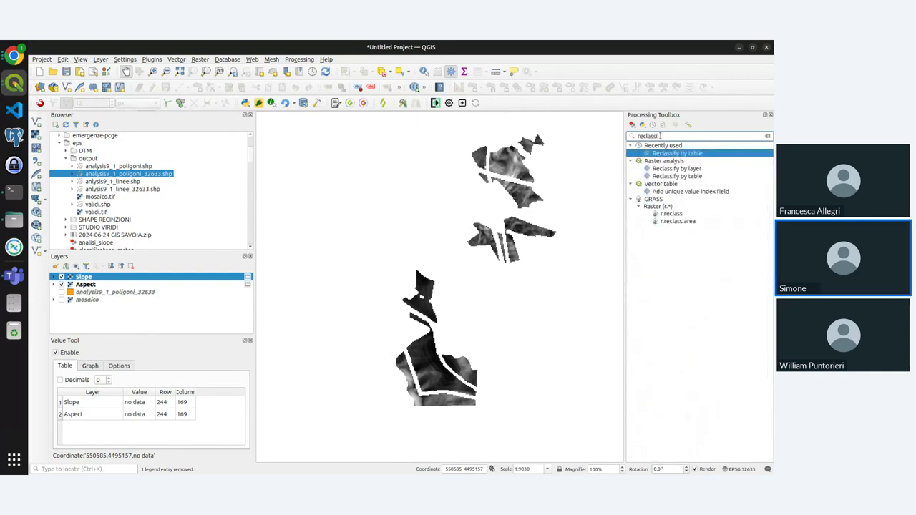
pyautogui.doubleClick(675, 154)
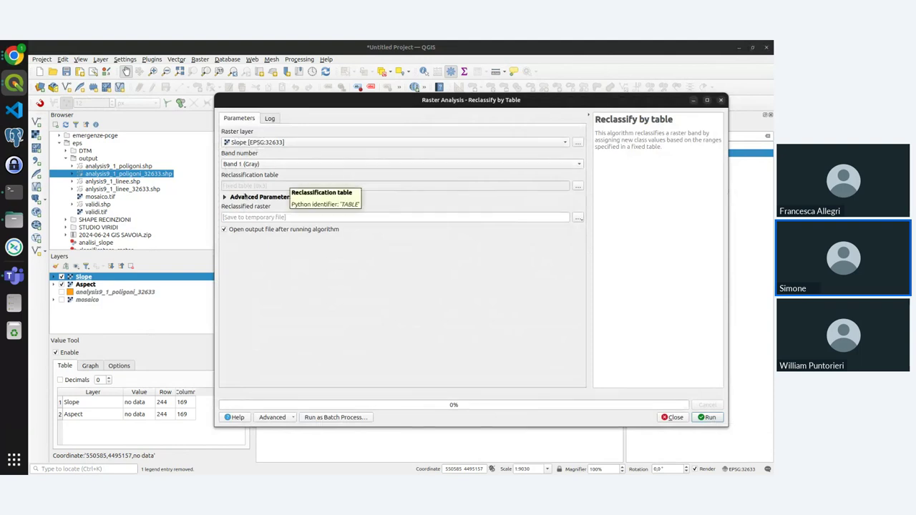
pyautogui.click(577, 186)
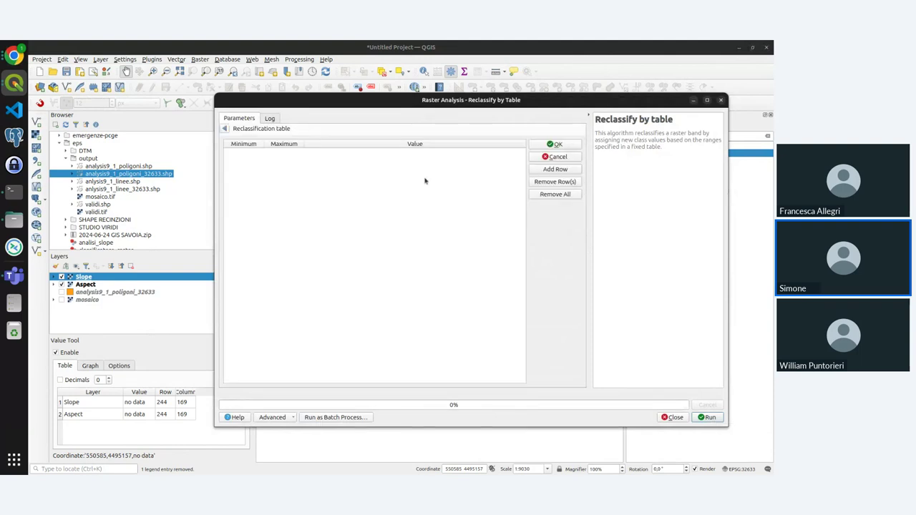
# - Add a first reclassification row that maps slope values from 0 to 9.1 to -9999
pyautogui.click(556, 170)
pyautogui.doubleClick(245, 156)
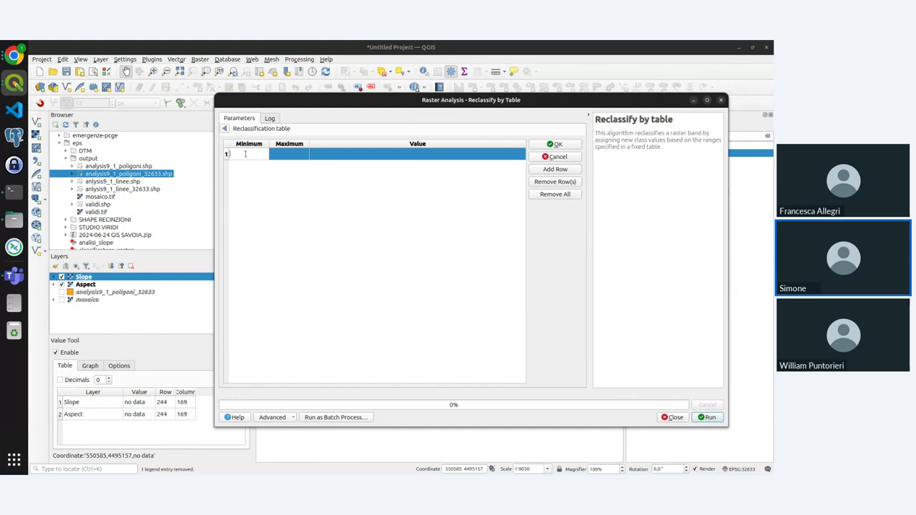
pyautogui.write('0')
pyautogui.press('Tab')
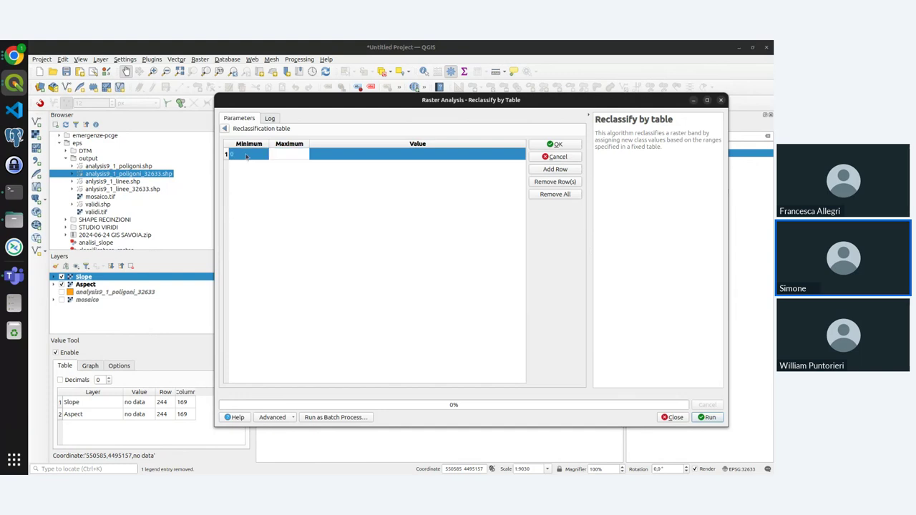
pyautogui.write('9.1')
pyautogui.press('Tab')
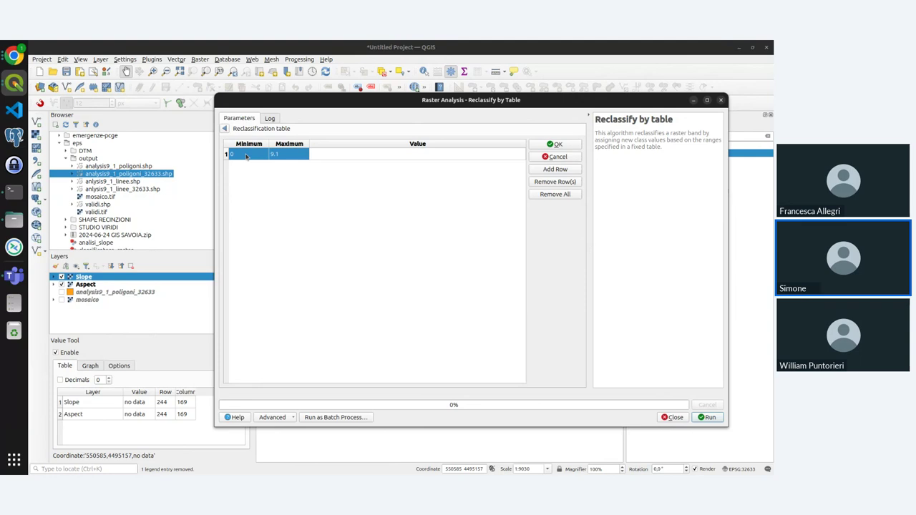
pyautogui.press('BackSpace')
pyautogui.click(307, 217)
# - Add a second reclassification row that maps slope values from 9.1 to 10000 to 1
pyautogui.click(554, 170)
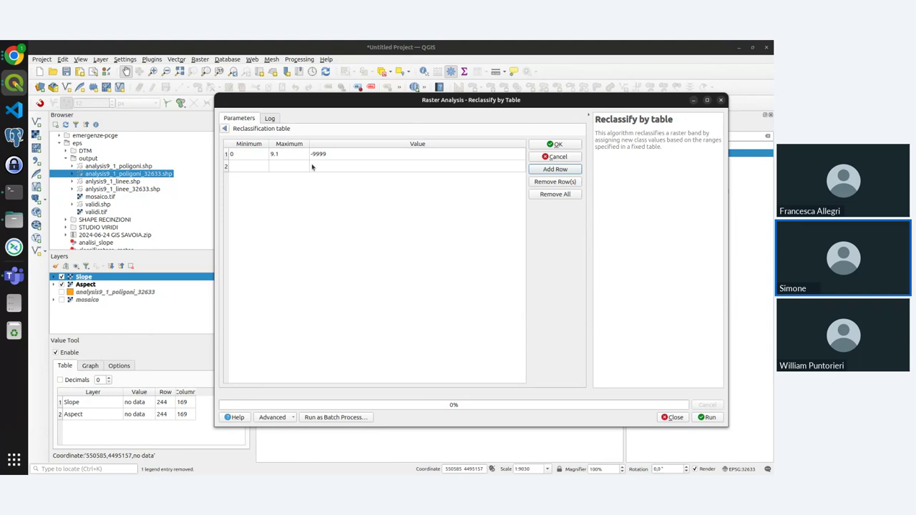
pyautogui.click(245, 165)
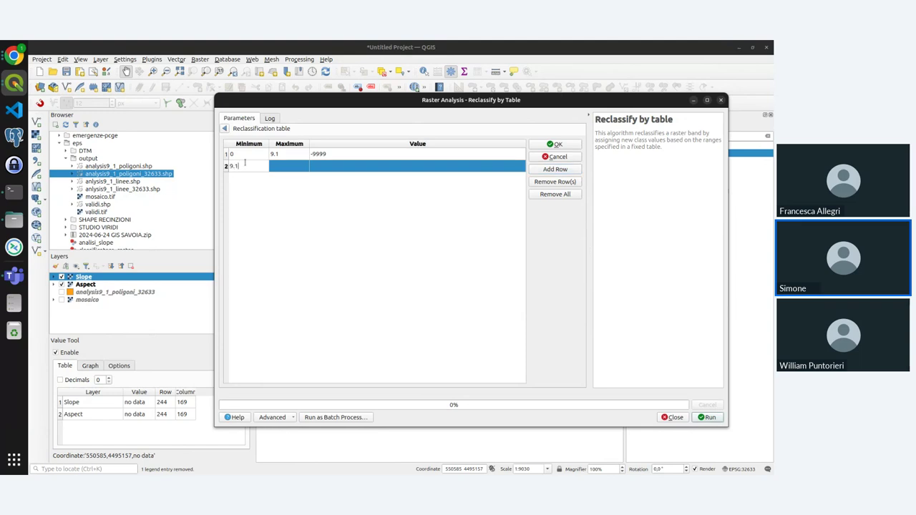
pyautogui.doubleClick(289, 172)
pyautogui.write('1')
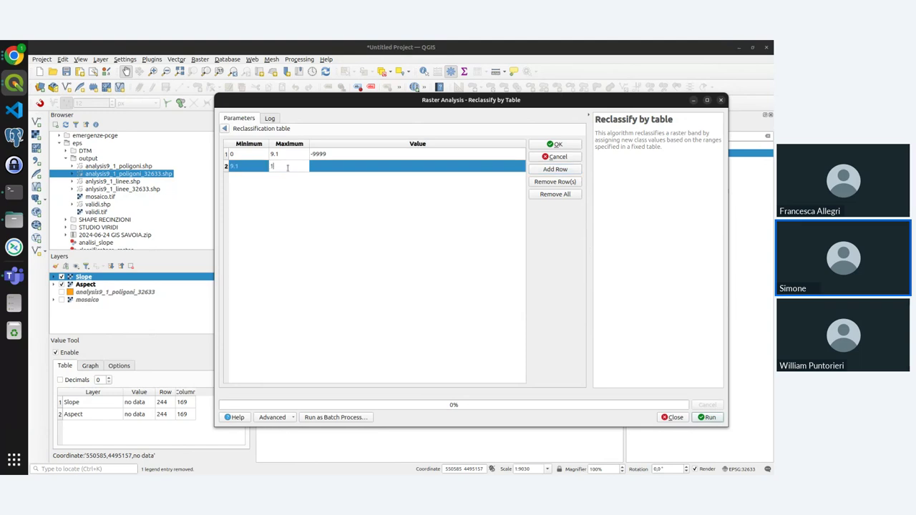
pyautogui.write('0000')
pyautogui.press('Return')
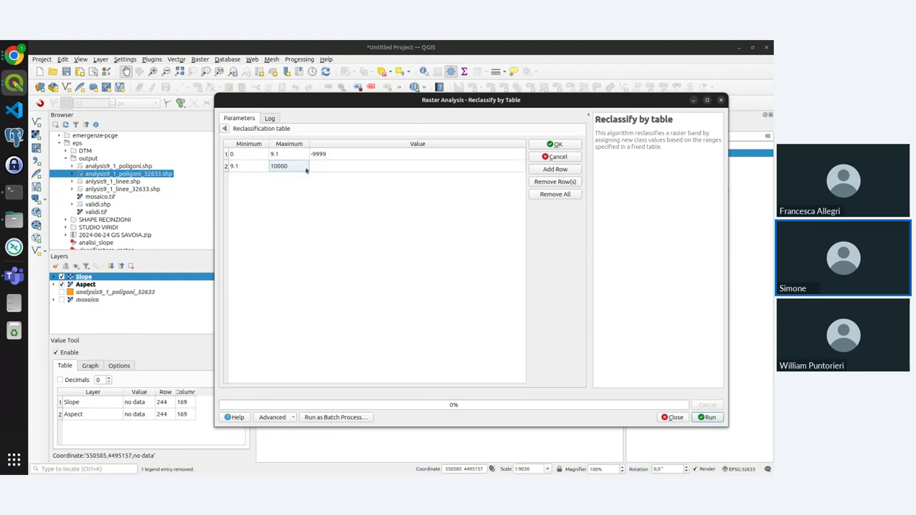
pyautogui.doubleClick(352, 166)
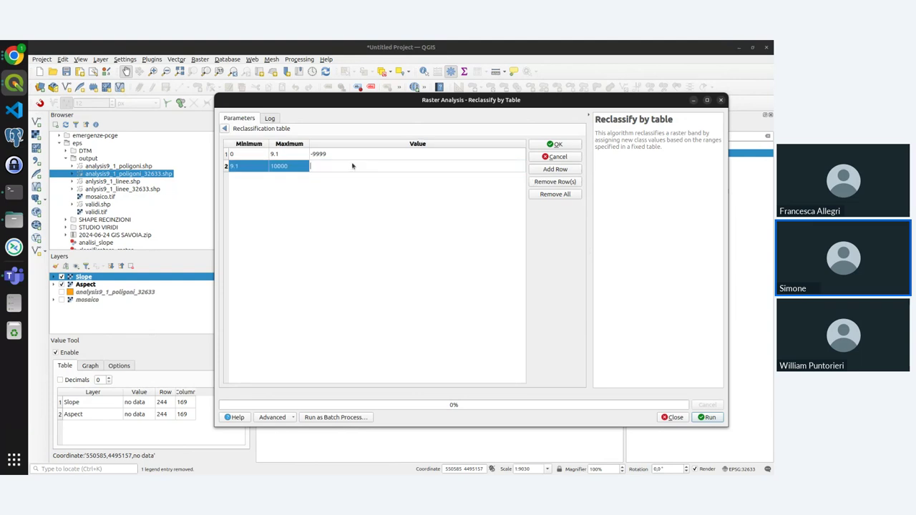
pyautogui.write('1')
pyautogui.press('Return')
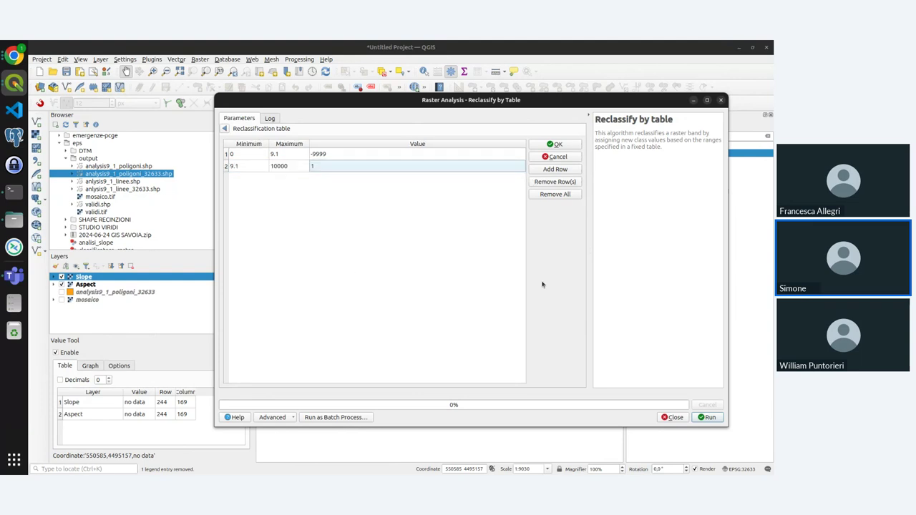
# - Accept the table, run the Slope reclassification to a temporary file and close the dialog
pyautogui.click(567, 146)
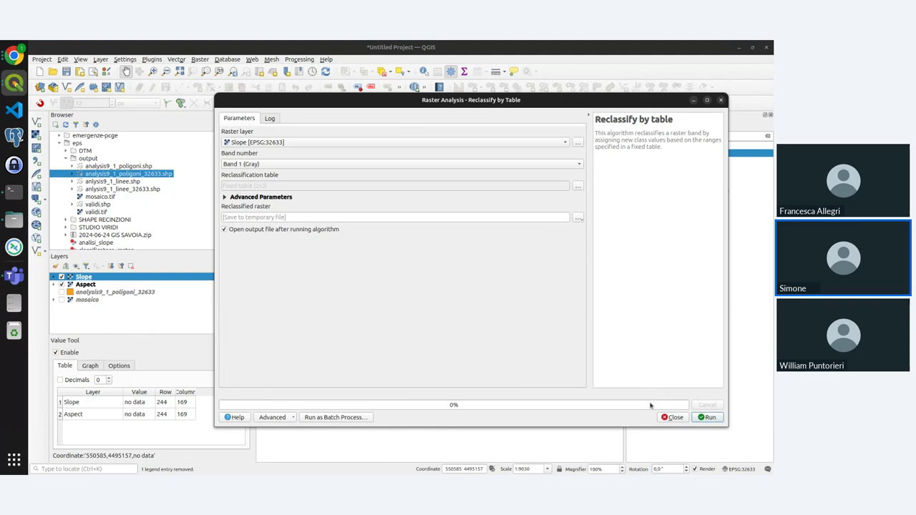
pyautogui.click(707, 417)
pyautogui.click(640, 417)
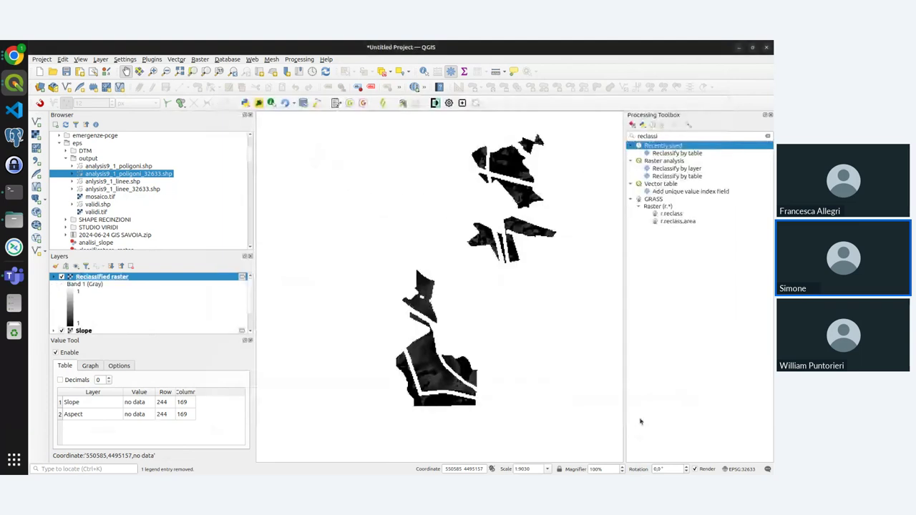
# - Hide the Slope and Aspect layers to view the reclassified raster alone, and remove that raster from the project
pyautogui.scroll(-1, 107, 315)
pyautogui.click(62, 315)
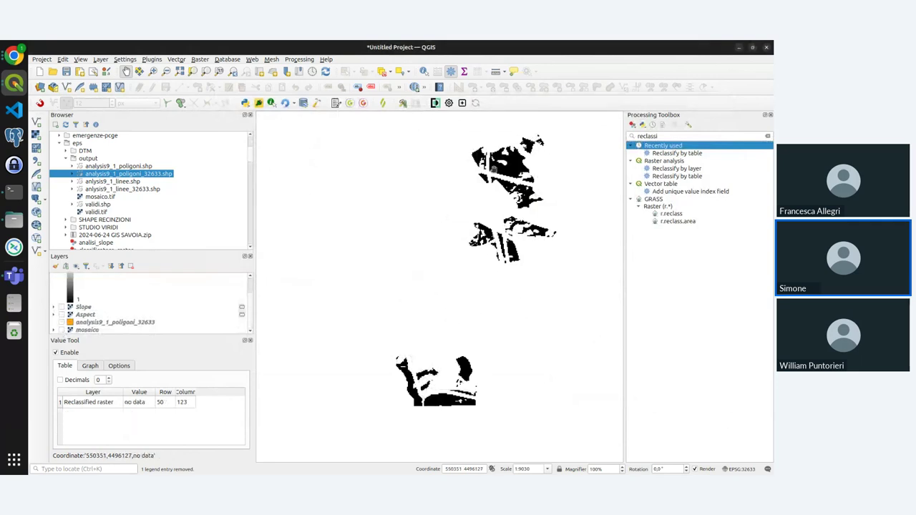
pyautogui.scroll(1, 133, 308)
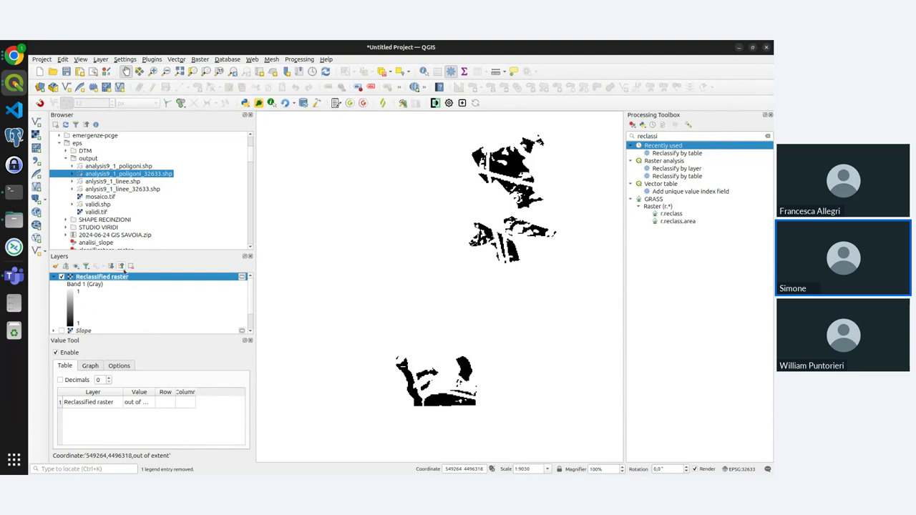
pyautogui.click(131, 265)
pyautogui.click(425, 276)
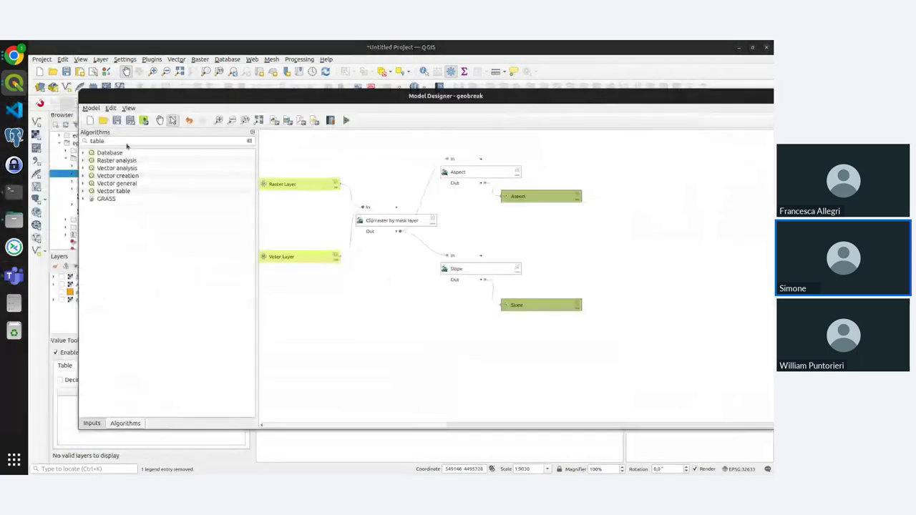
# - Add Reclassify by table to the geobreak model, using the "Slope" output of the Slope algorithm as its raster layer
pyautogui.doubleClick(122, 141)
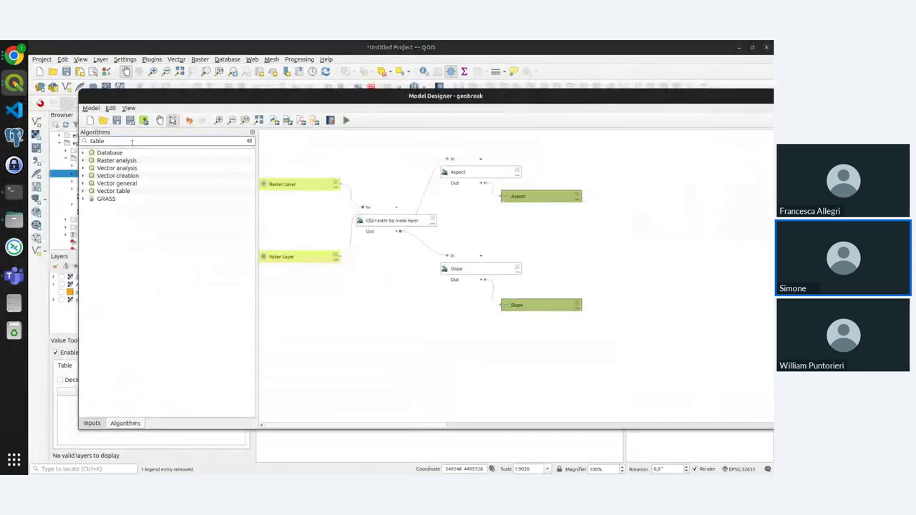
pyautogui.press('BackSpace')
pyautogui.write('reclassif')
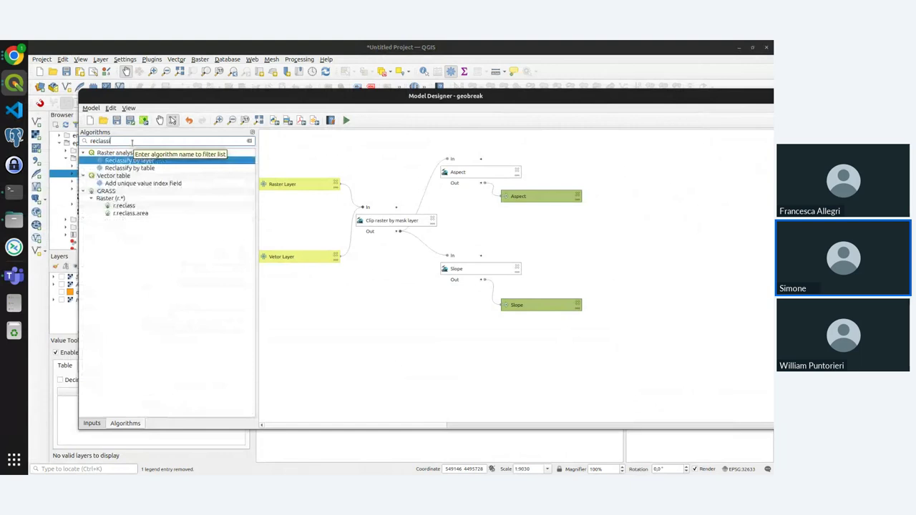
pyautogui.doubleClick(130, 167)
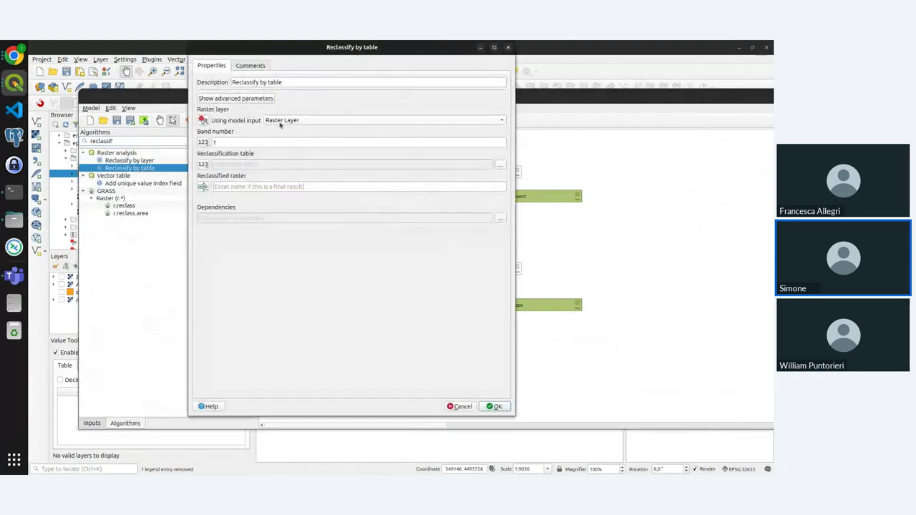
pyautogui.click(204, 121)
pyautogui.click(221, 162)
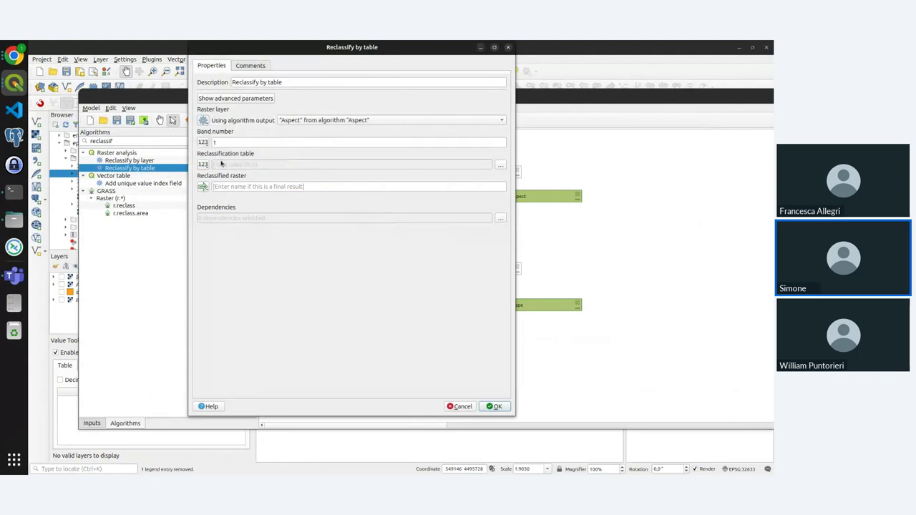
pyautogui.click(309, 123)
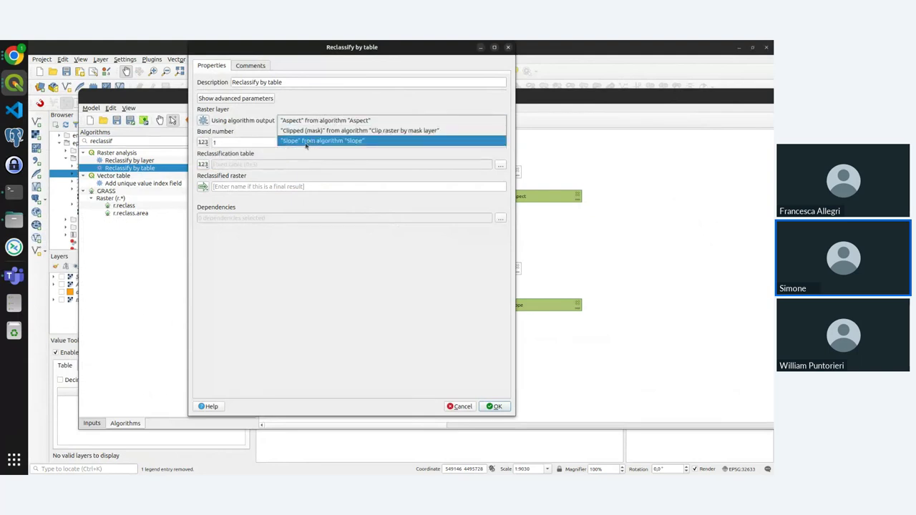
pyautogui.click(306, 141)
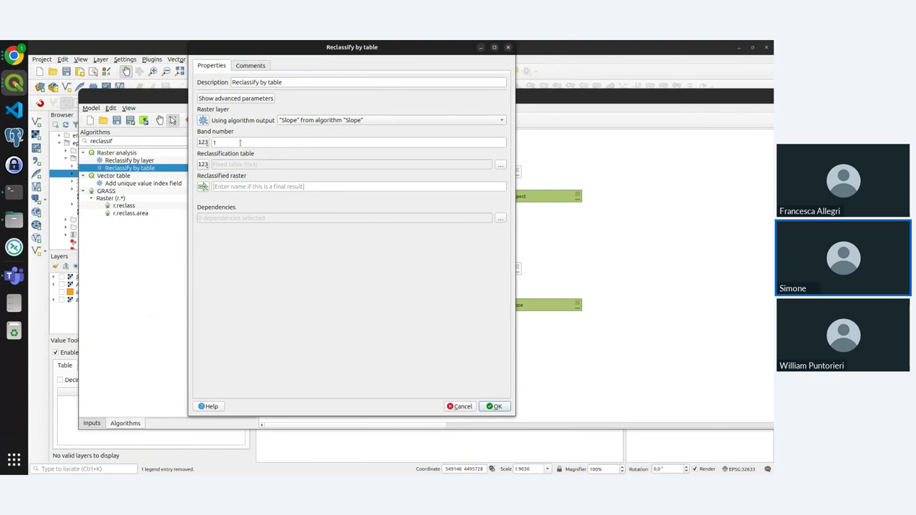
# - Add a first row to the model step's reclassification table mapping values from 0 to 9 to -9999
pyautogui.click(500, 165)
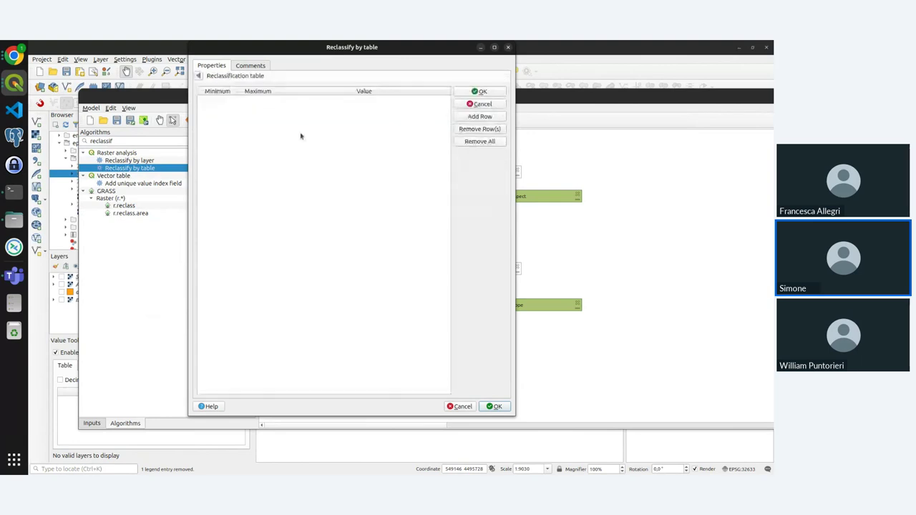
pyautogui.click(490, 118)
pyautogui.doubleClick(225, 100)
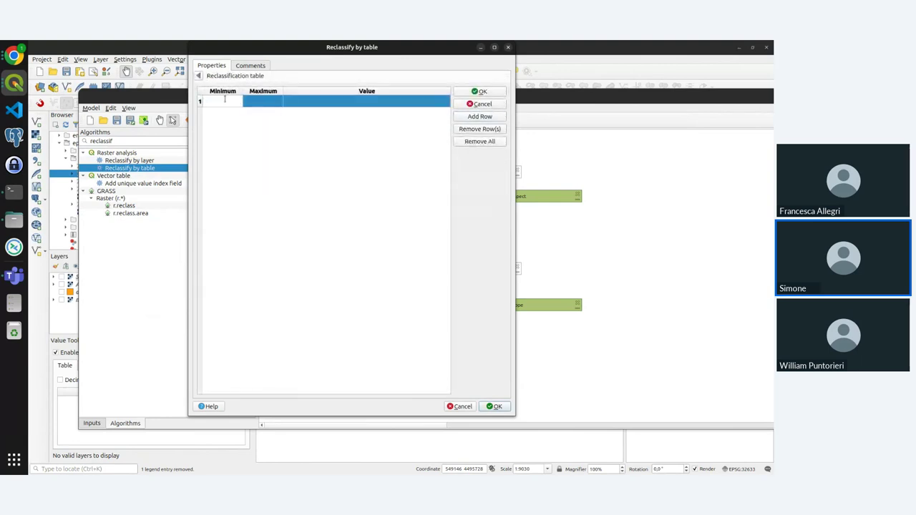
pyautogui.doubleClick(264, 100)
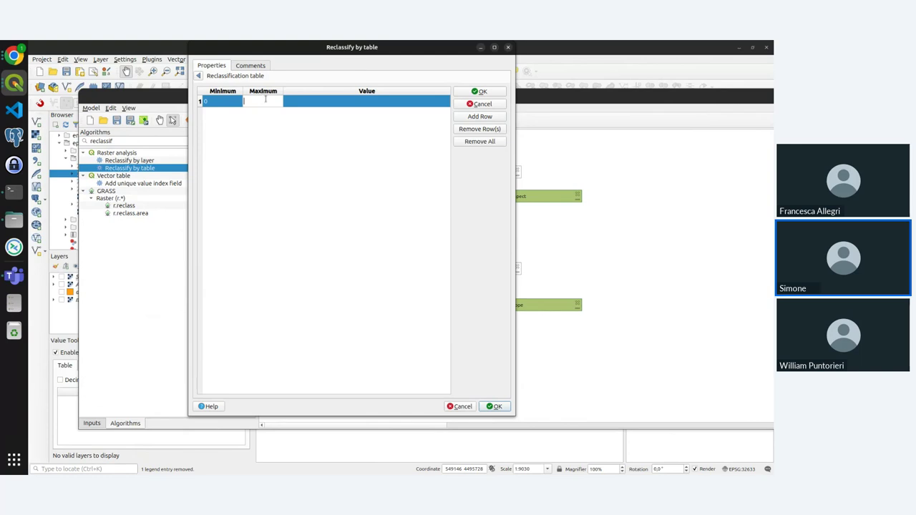
pyautogui.write('9')
pyautogui.doubleClick(301, 101)
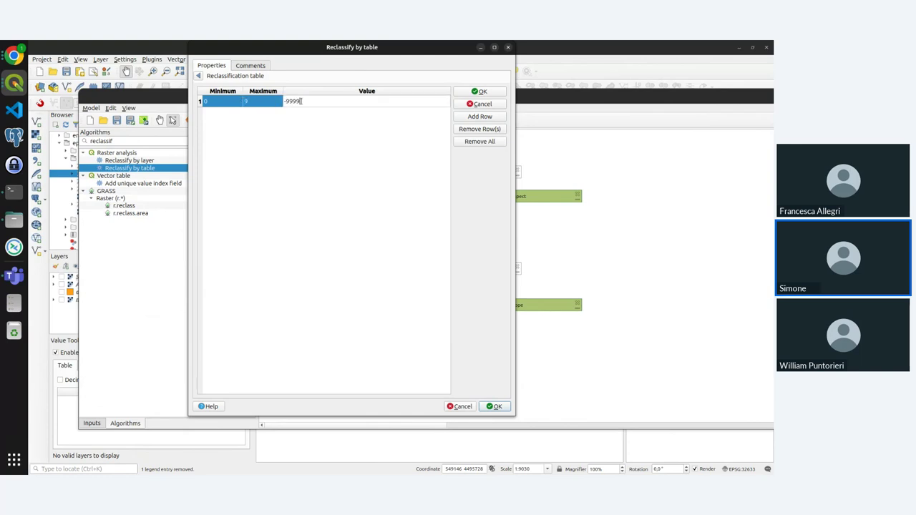
pyautogui.click(375, 174)
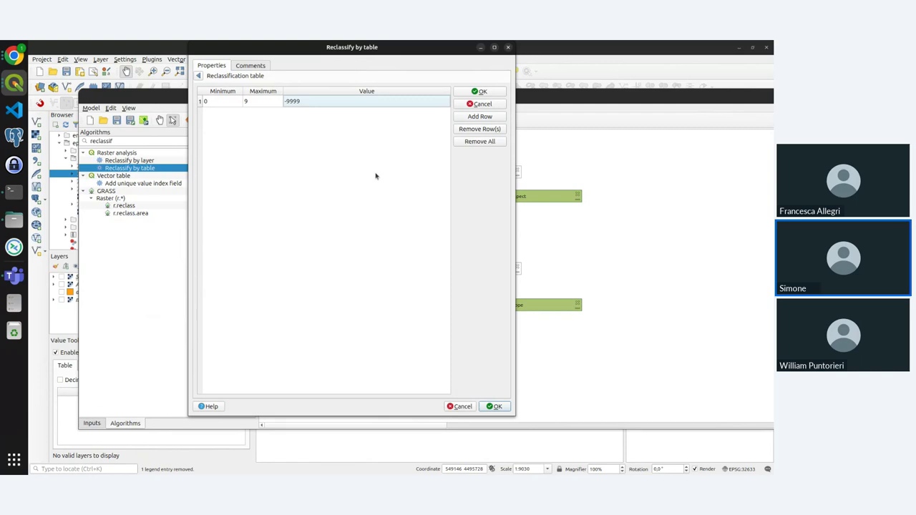
# - Add a second row for values from 9 upward with class value 1, and accept the reclassification table
pyautogui.click(480, 116)
pyautogui.doubleClick(216, 115)
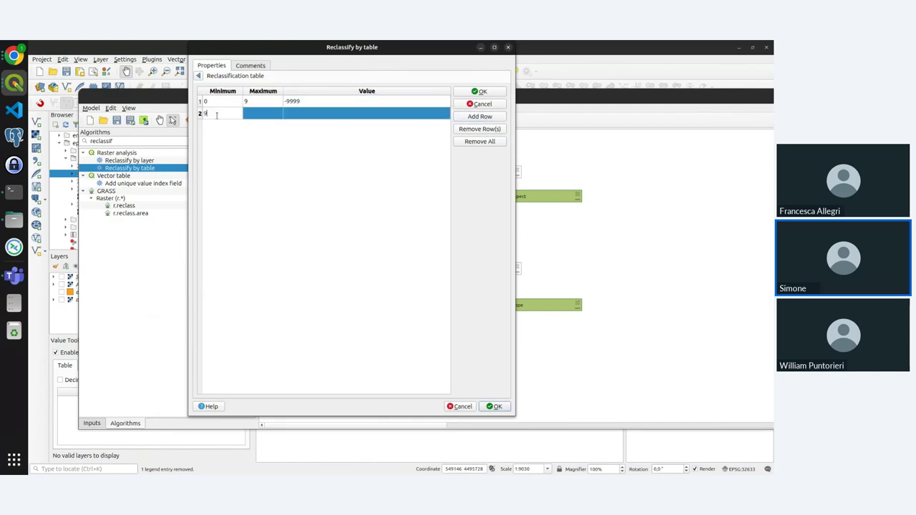
pyautogui.write('9')
pyautogui.click(257, 110)
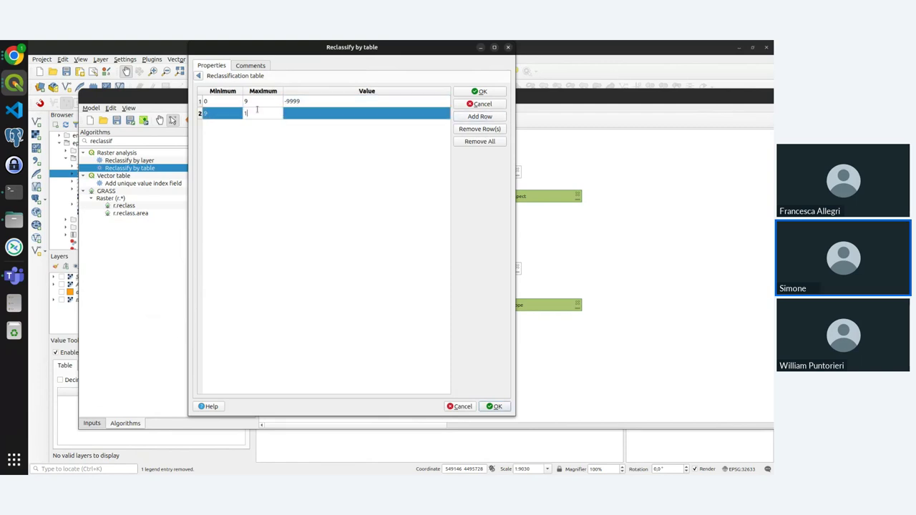
pyautogui.click(332, 110)
pyautogui.write('1')
pyautogui.click(479, 92)
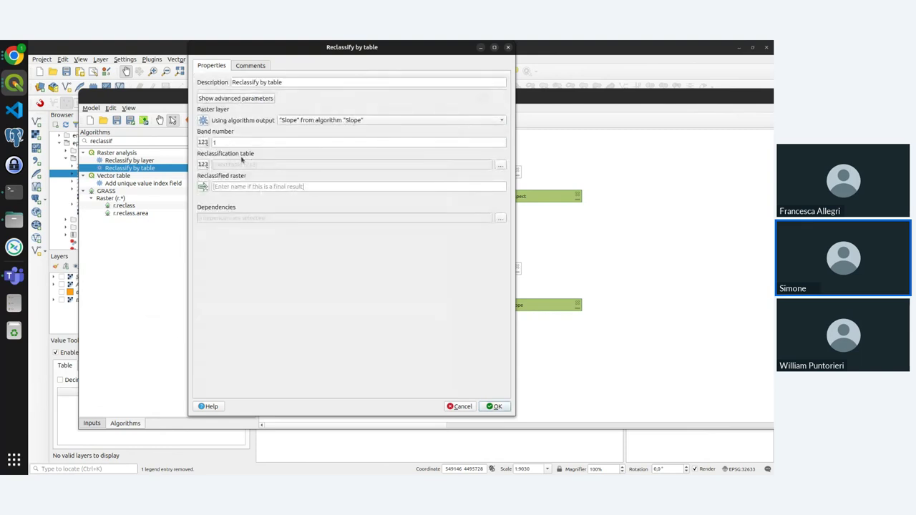
# - Set the reclassification's output NoData value to -9999 with range boundaries min < value <= max, and add the algorithm to the model
pyautogui.click(264, 99)
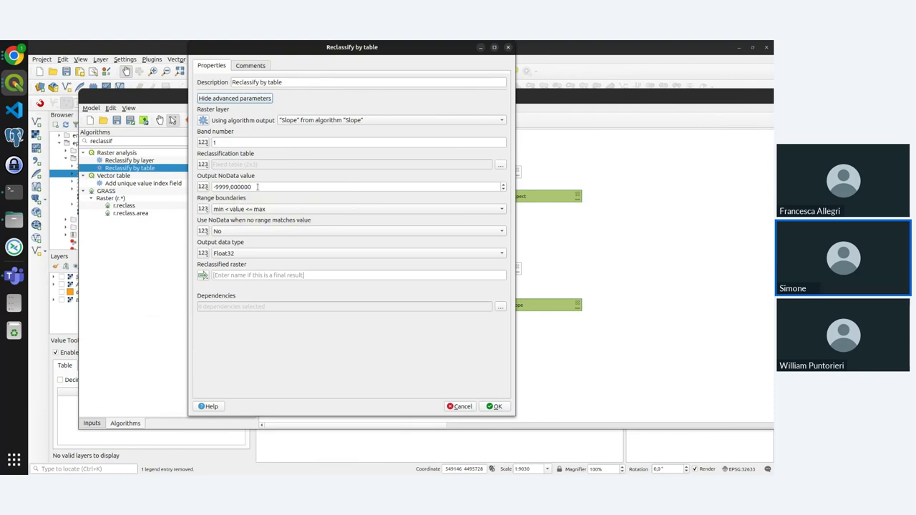
pyautogui.click(230, 187)
pyautogui.moveTo(230, 187); pyautogui.dragTo(276, 187)
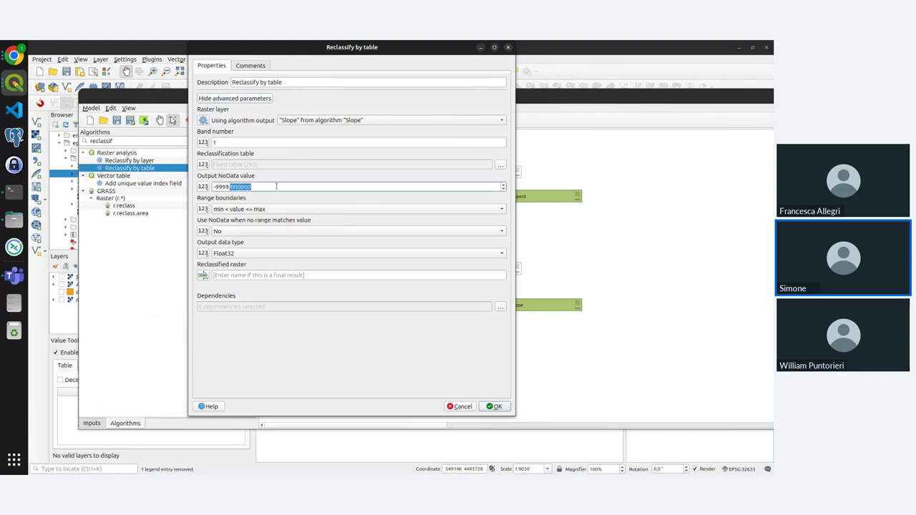
pyautogui.press('BackSpace')
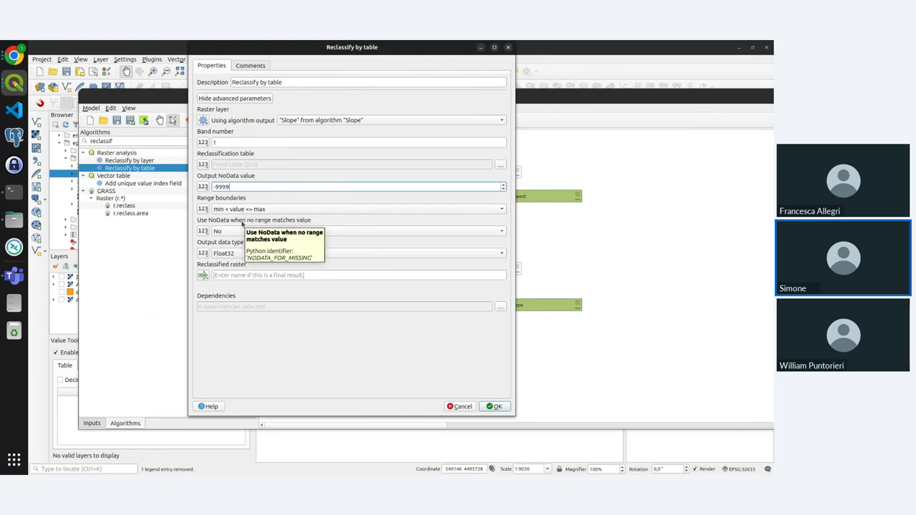
pyautogui.click(247, 210)
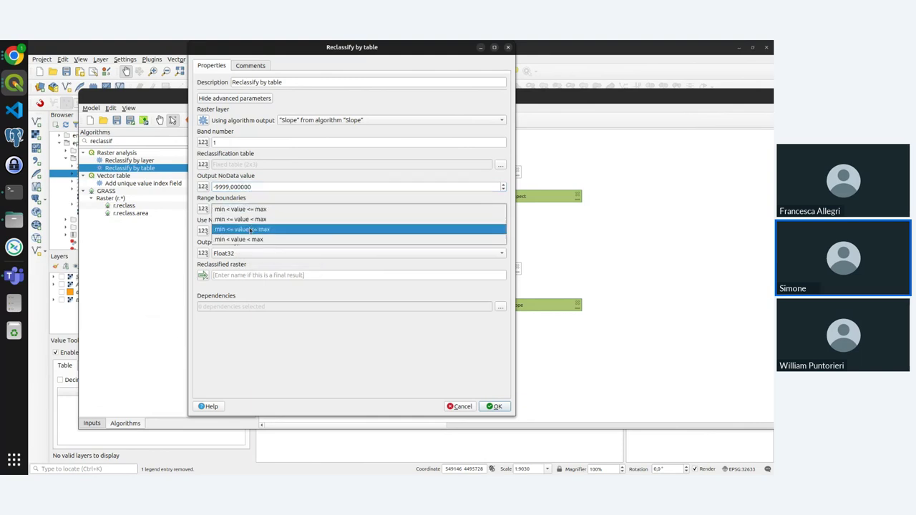
pyautogui.click(251, 210)
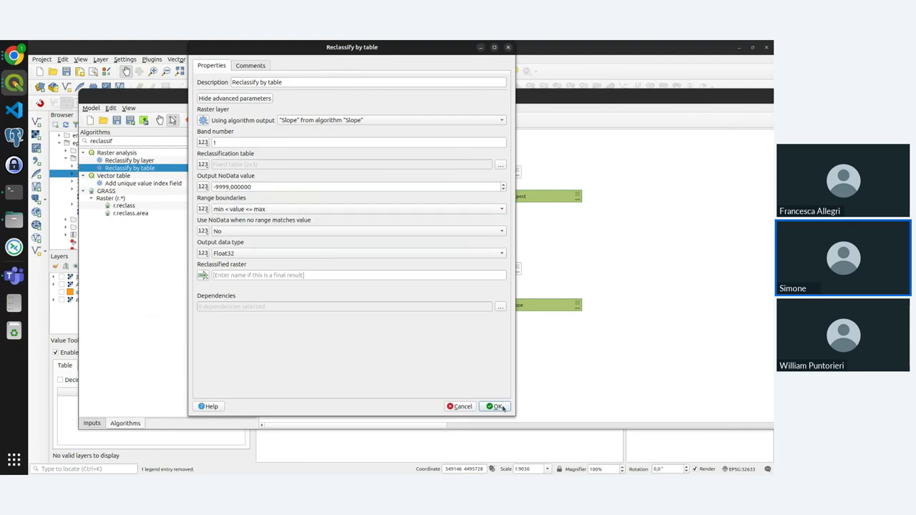
pyautogui.click(495, 407)
# - Describe the new reclassification algorithm as "Reclassify Slope by table" and place its box beside the Slope algorithm
pyautogui.moveTo(563, 313); pyautogui.dragTo(584, 269)
pyautogui.doubleClick(581, 269)
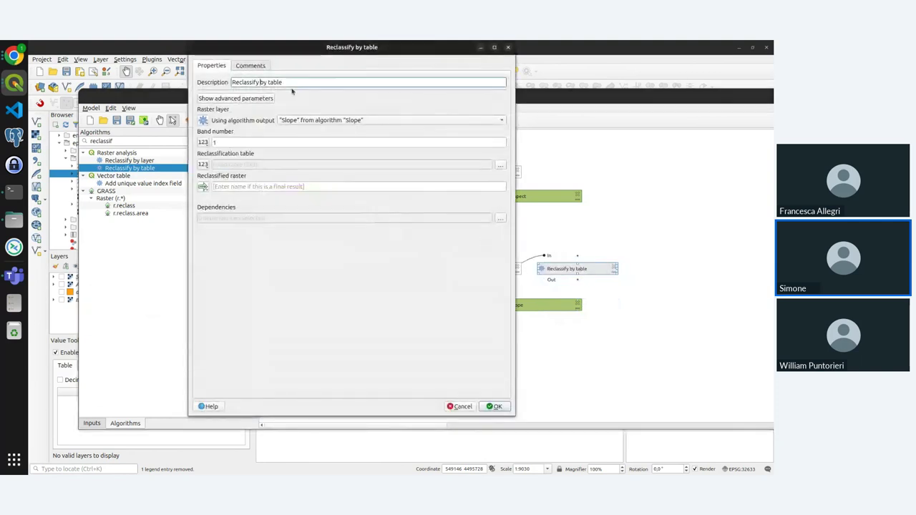
pyautogui.write('Slope')
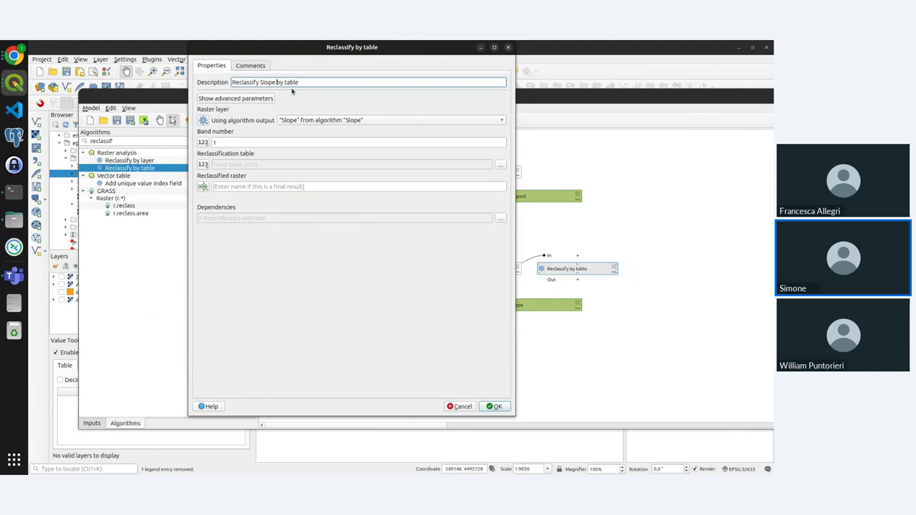
pyautogui.click(499, 407)
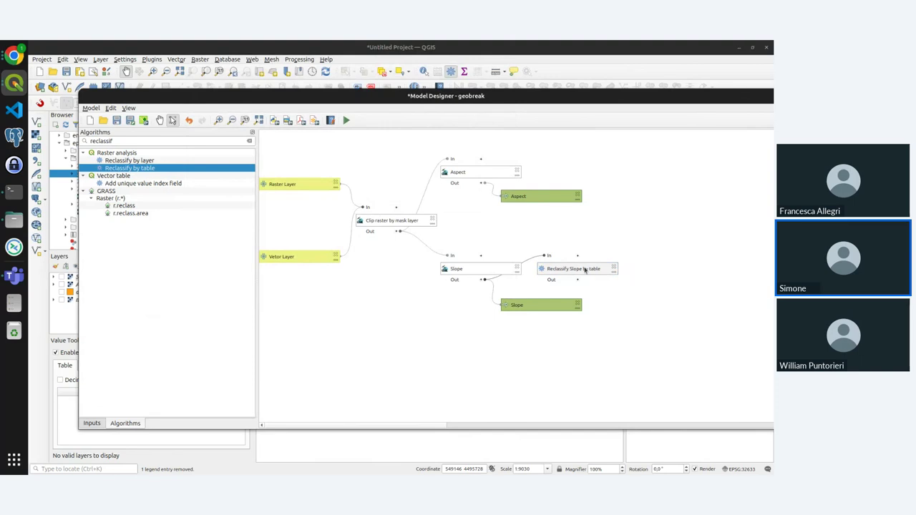
pyautogui.moveTo(583, 270)
pyautogui.mouseDown()
pyautogui.moveTo(581, 244)
pyautogui.moveTo(577, 256)
pyautogui.mouseUp()
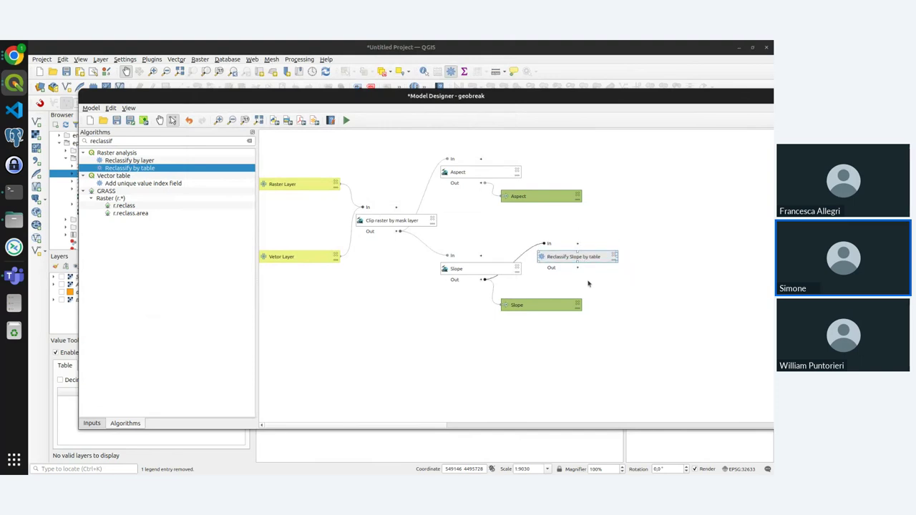
pyautogui.click(588, 284)
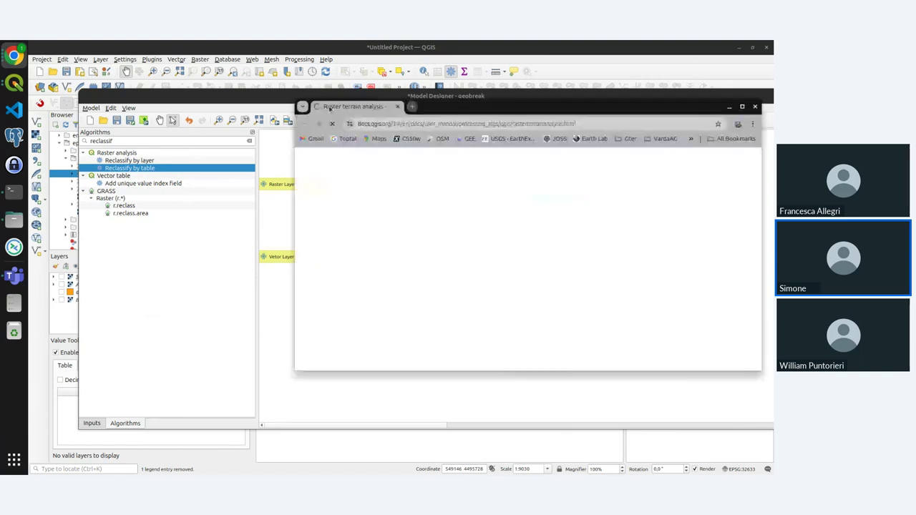
# - Examine the aspect compass values and reclassified legend in the newer QGIS Raster terrain analysis documentation, and close the browser
pyautogui.click(742, 107)
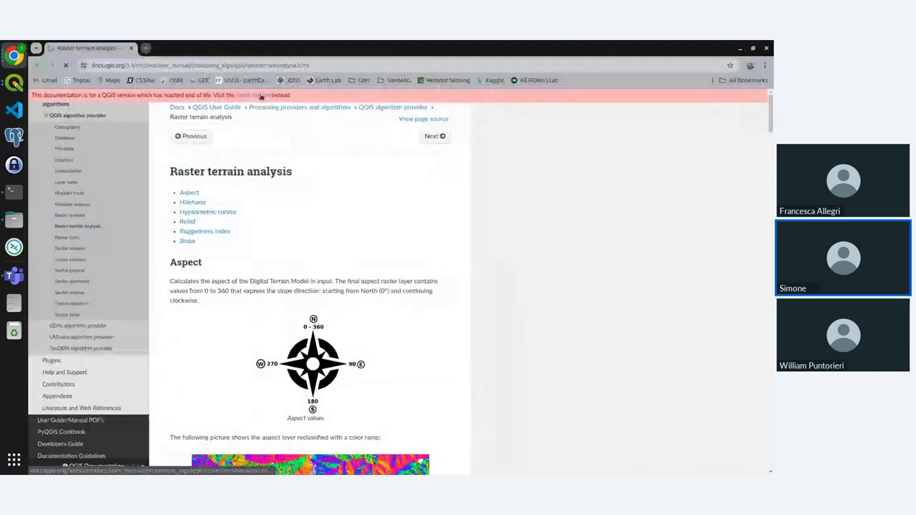
pyautogui.click(260, 96)
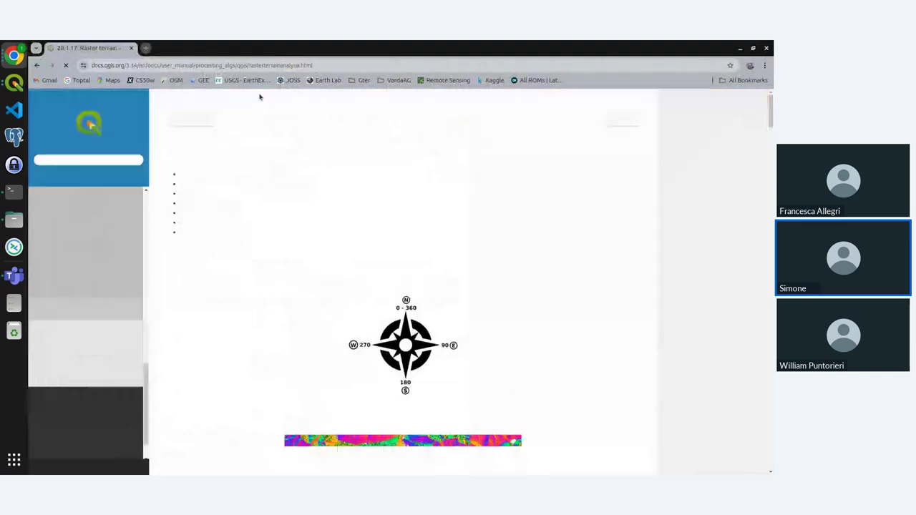
pyautogui.scroll(-1, 313, 194)
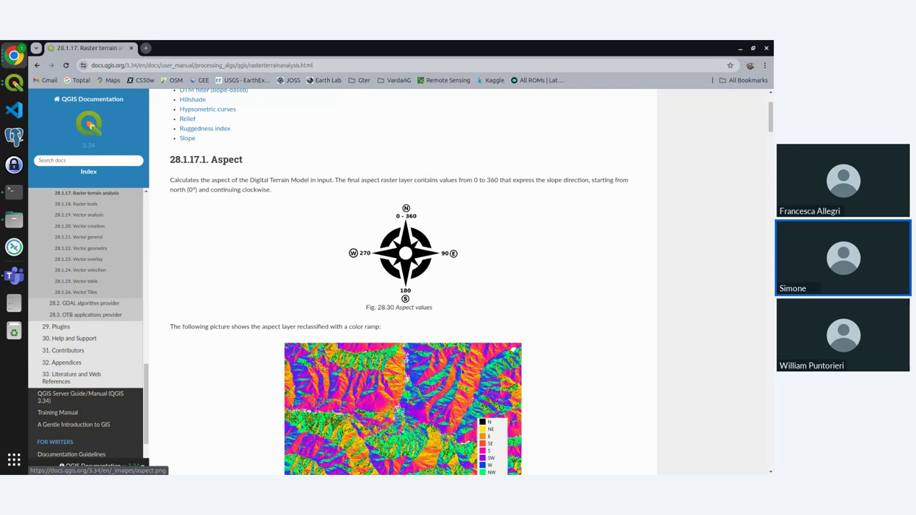
pyautogui.scroll(-3, 401, 400)
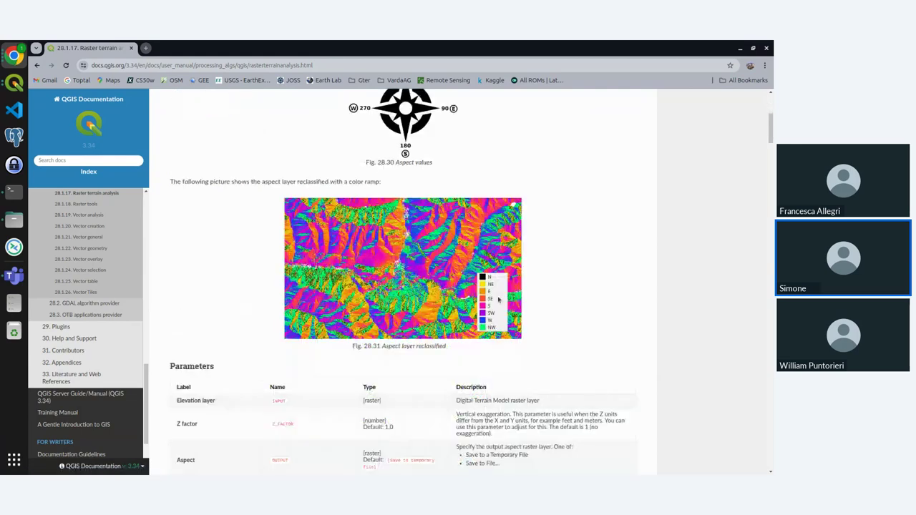
pyautogui.scroll(1, 499, 301)
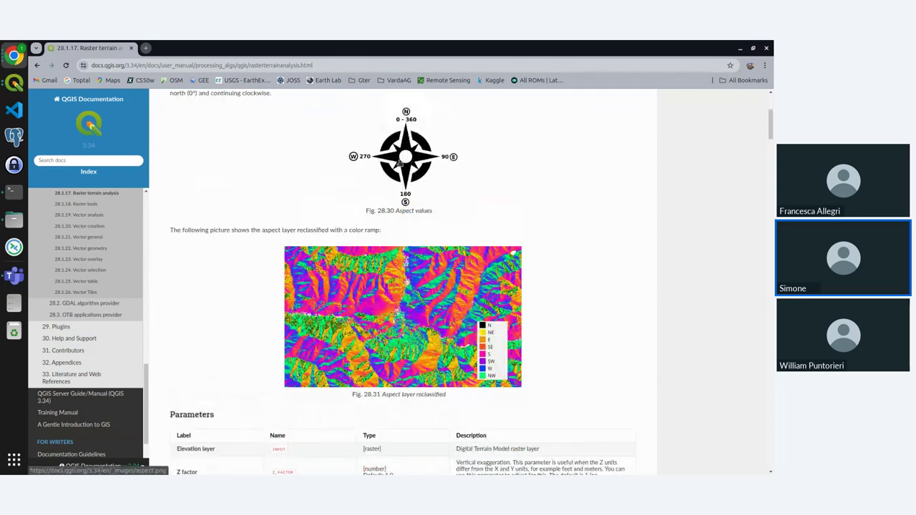
pyautogui.scroll(1, 400, 162)
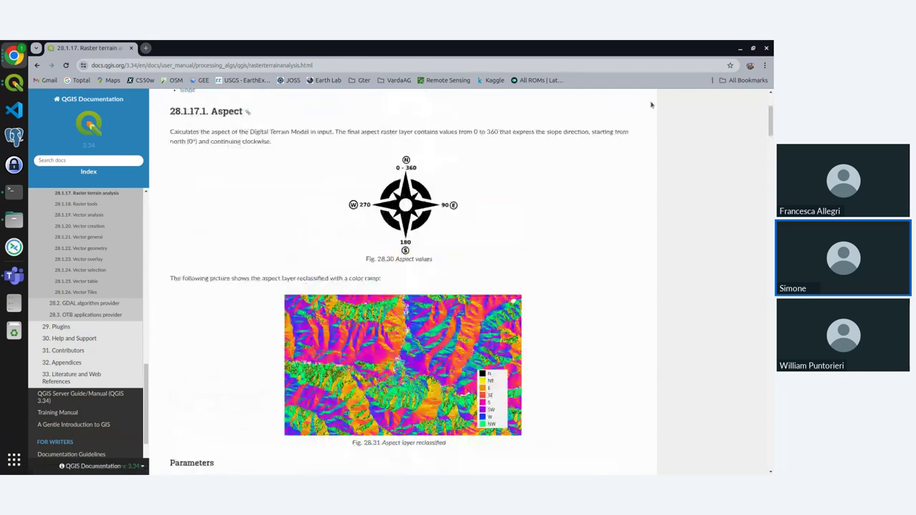
pyautogui.click(765, 49)
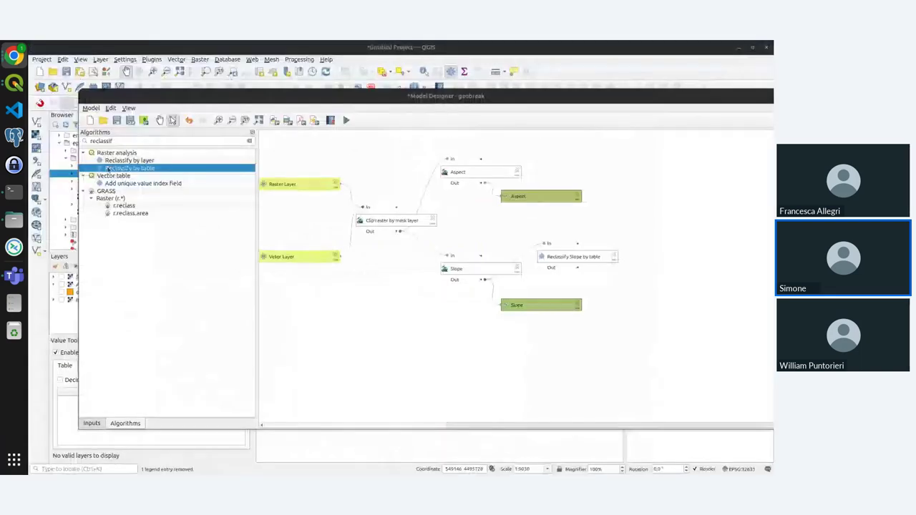
# - Add another Reclassify by table algorithm to the model, using the "Aspect" output of the Aspect algorithm as its raster layer
pyautogui.doubleClick(108, 169)
pyautogui.click(203, 120)
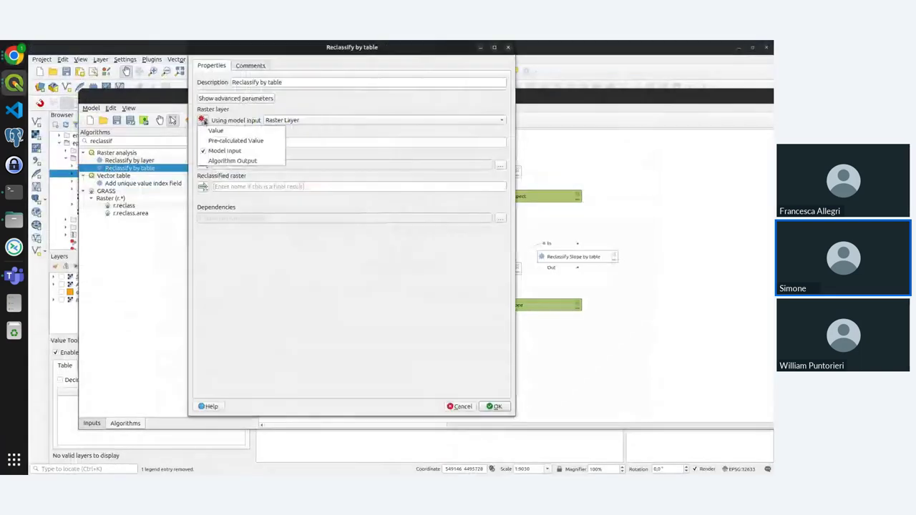
pyautogui.click(222, 166)
pyautogui.click(315, 120)
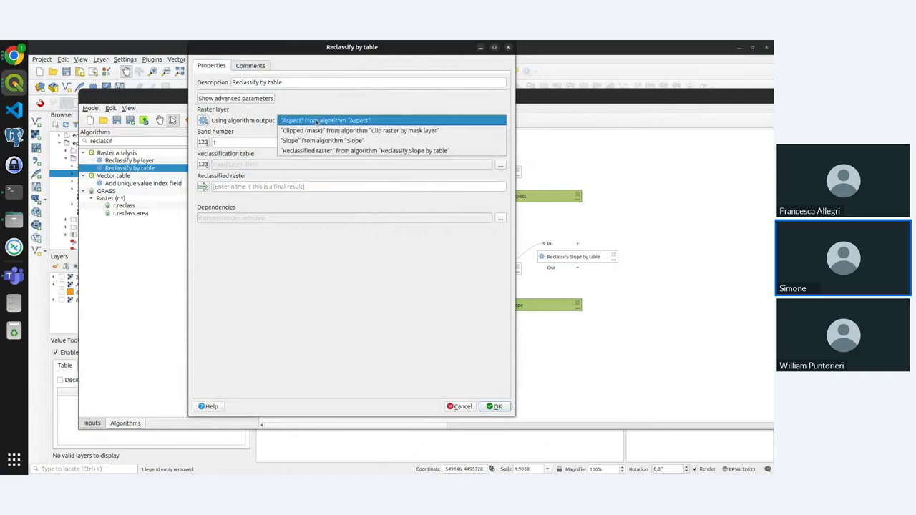
pyautogui.click(316, 121)
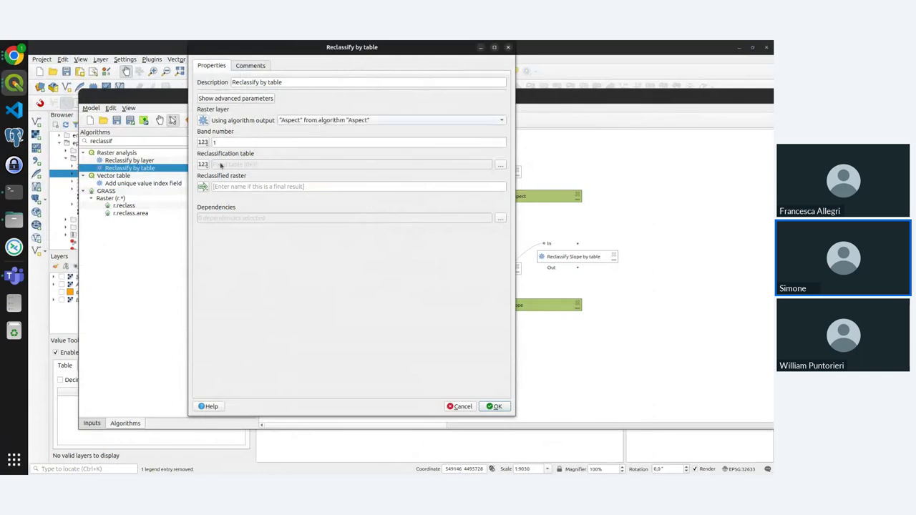
# - Add a first row to the aspect reclassification table mapping values from 0 to 45 to class 1
pyautogui.click(502, 165)
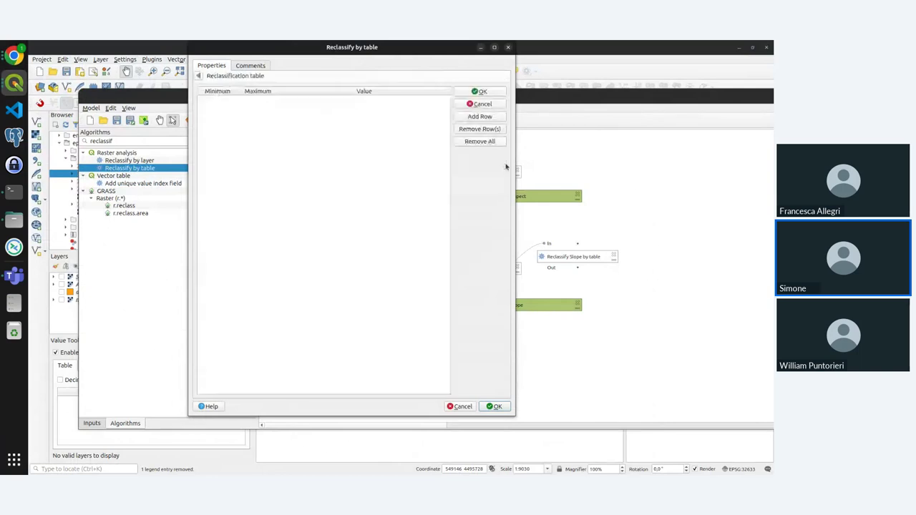
pyautogui.click(496, 119)
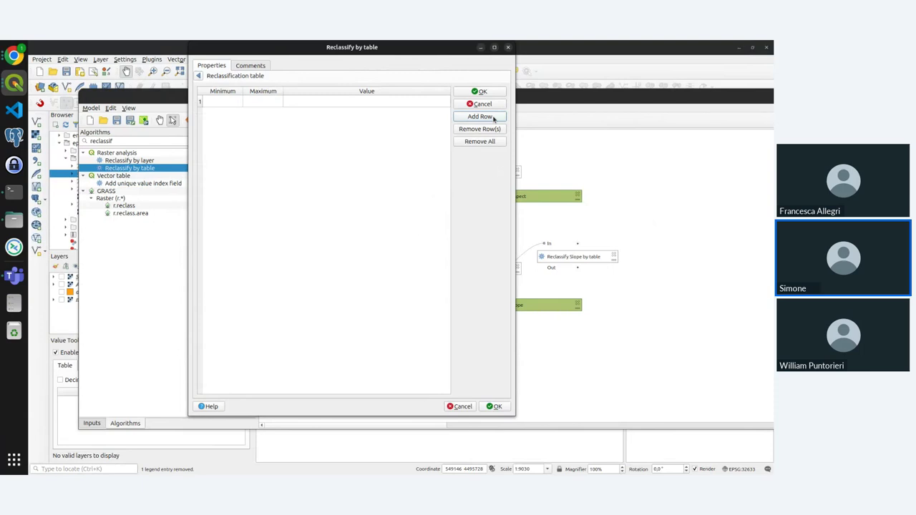
pyautogui.doubleClick(221, 100)
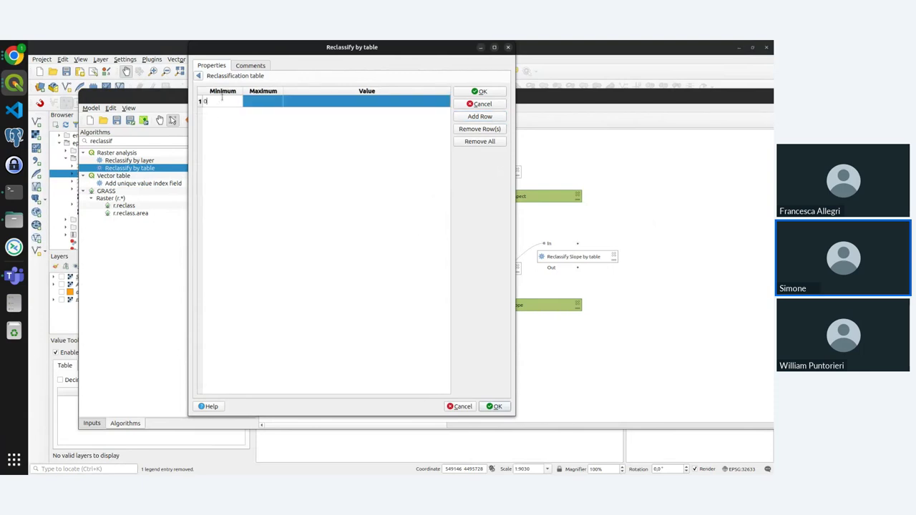
pyautogui.write('0')
pyautogui.press('Tab')
pyautogui.write('4')
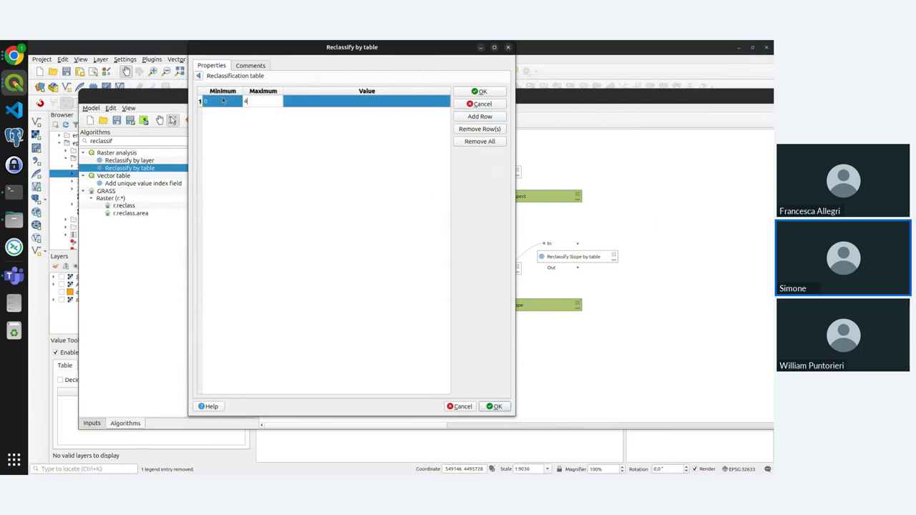
pyautogui.write('5')
pyautogui.press('Tab')
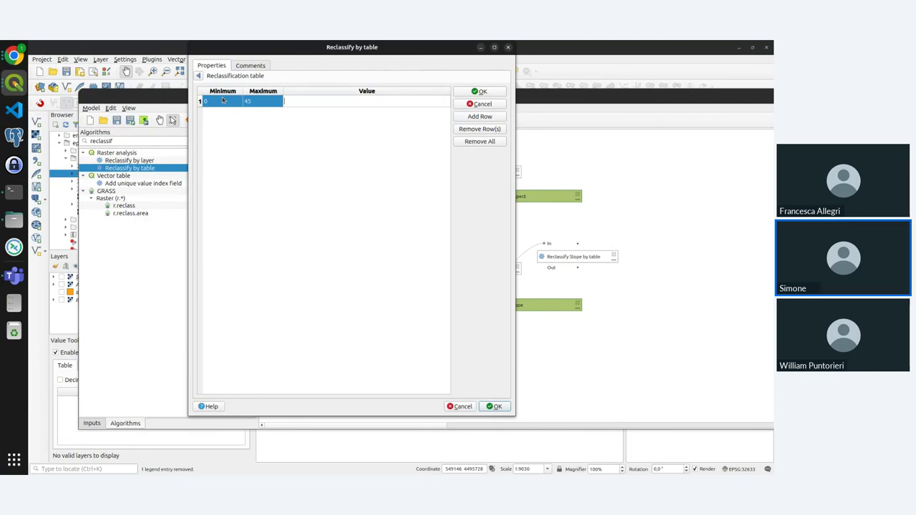
pyautogui.write('1')
# - Add a second row to the aspect reclassification table mapping values from 45 to 135 to -9999
pyautogui.click(469, 116)
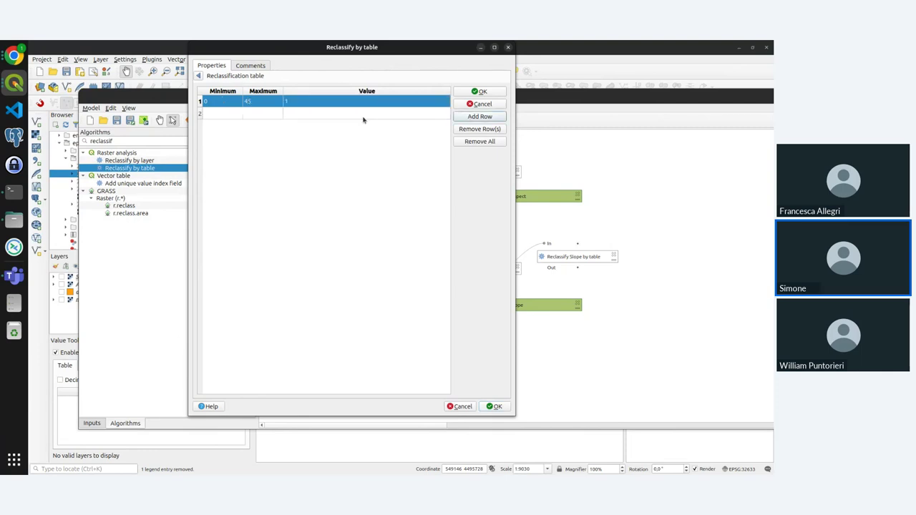
pyautogui.doubleClick(215, 114)
pyautogui.write('4')
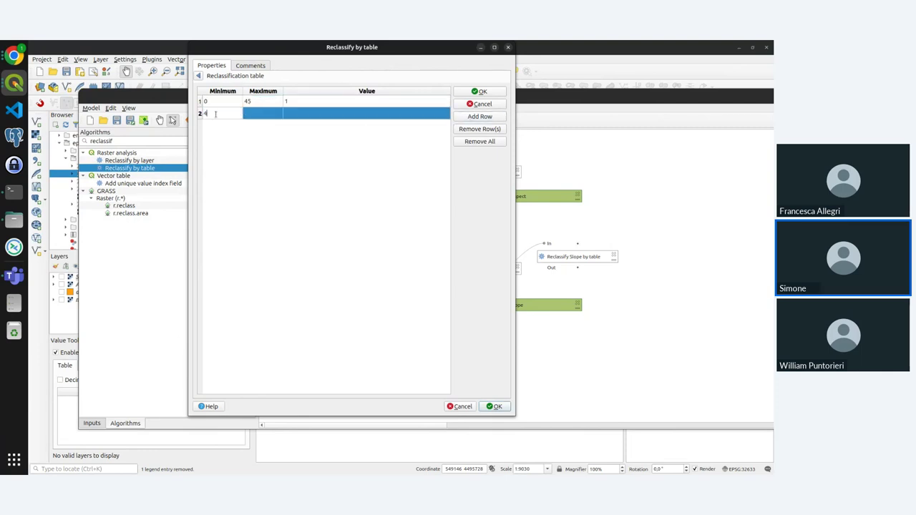
pyautogui.write('5')
pyautogui.doubleClick(255, 112)
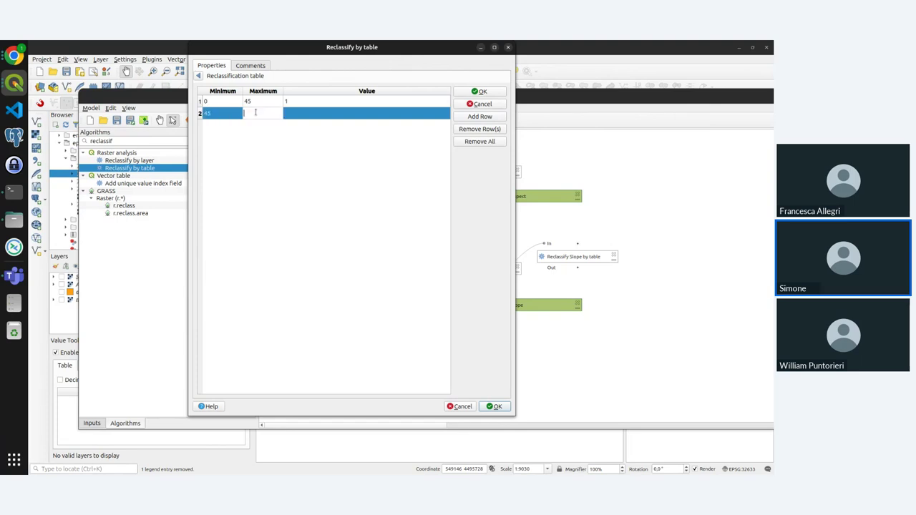
pyautogui.write('135')
pyautogui.doubleClick(317, 113)
pyautogui.write('-9999')
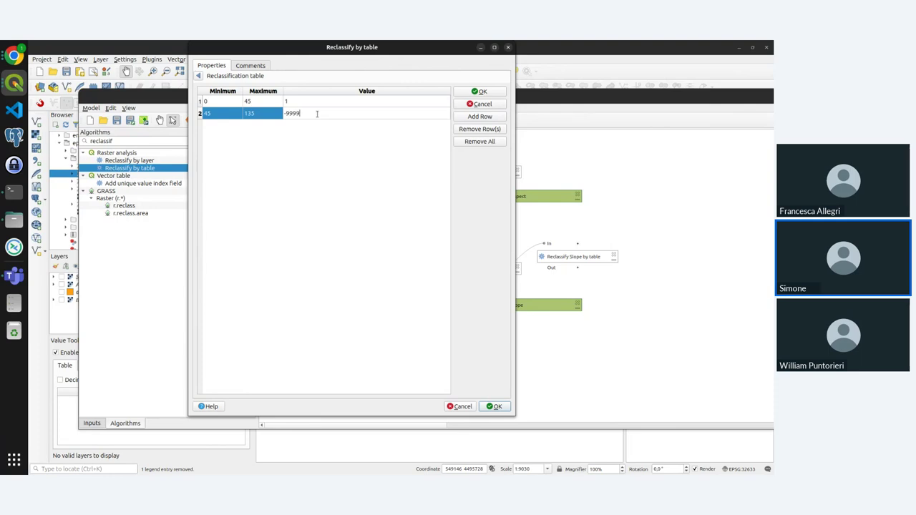
# - Add a third row to the aspect reclassification table mapping values from 135 to 225 to class 2
pyautogui.click(466, 120)
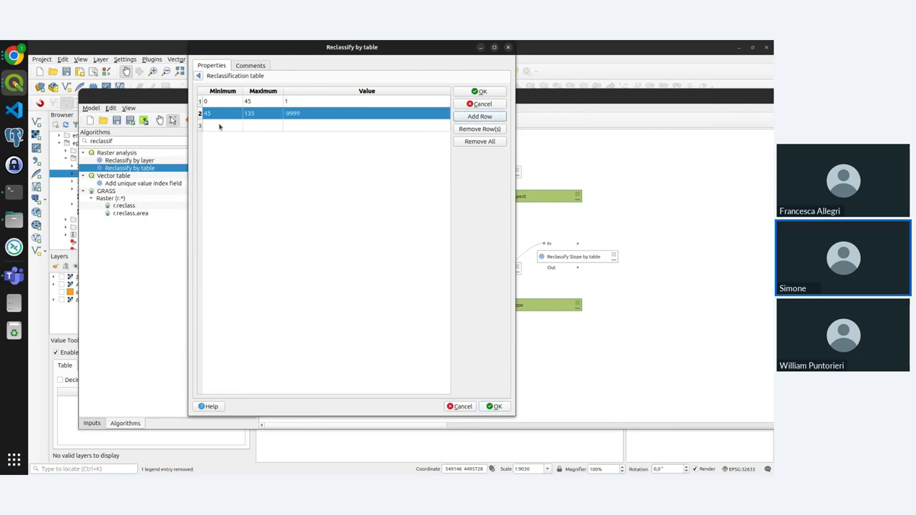
pyautogui.doubleClick(218, 125)
pyautogui.write('135')
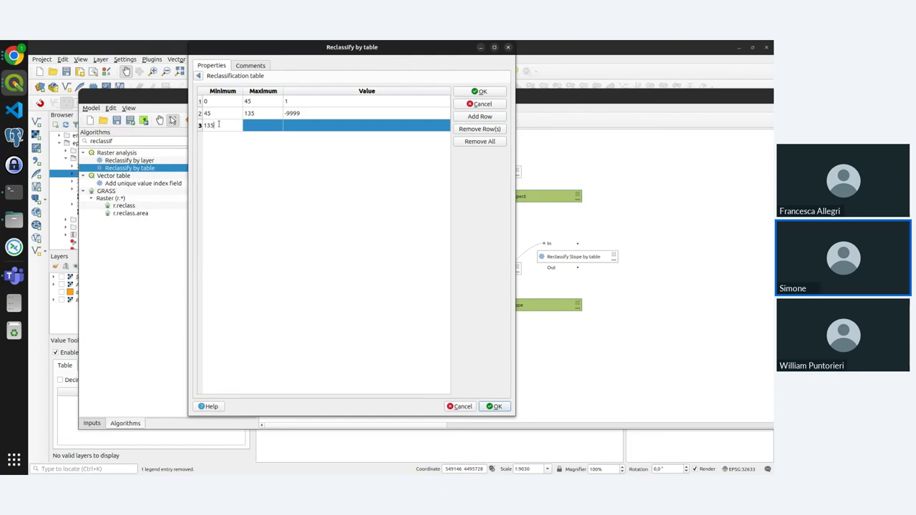
pyautogui.click(250, 131)
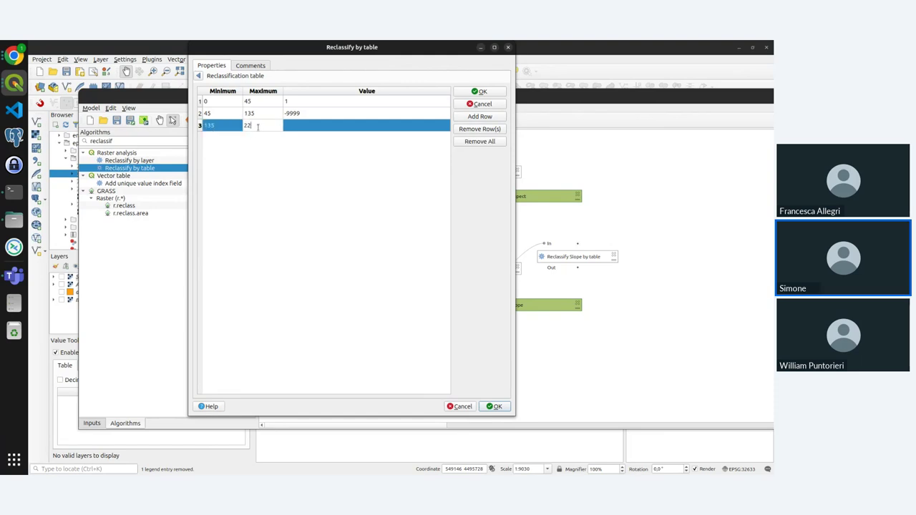
pyautogui.doubleClick(329, 127)
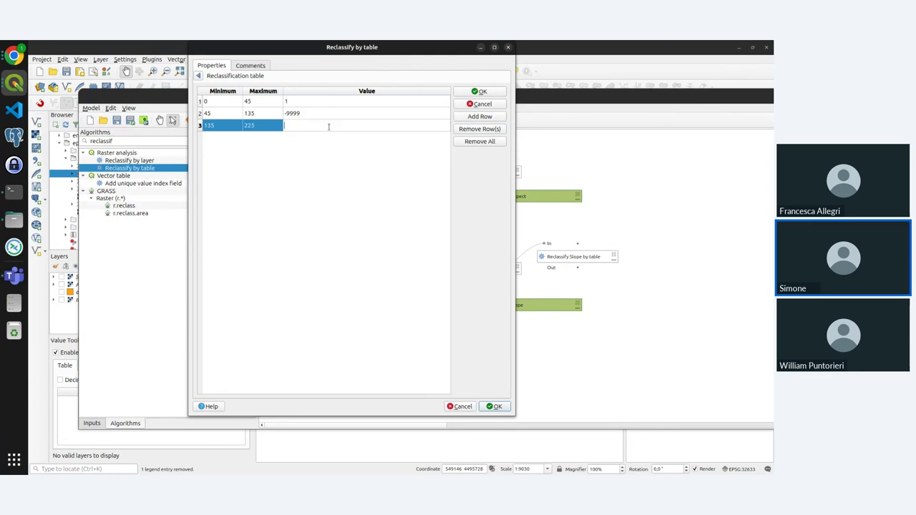
pyautogui.write('2')
pyautogui.press('Return')
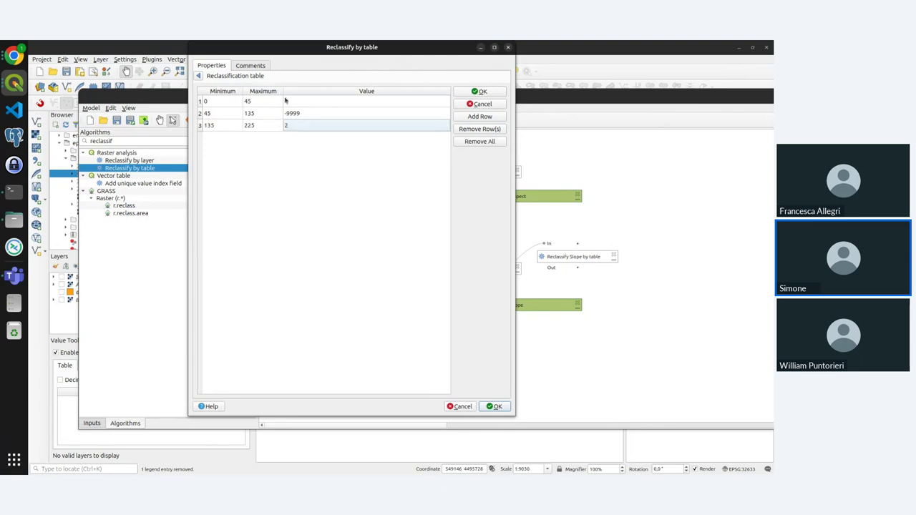
# - Add a fourth row to the aspect reclassification table mapping values from 225 to 315 to -9999
pyautogui.click(479, 116)
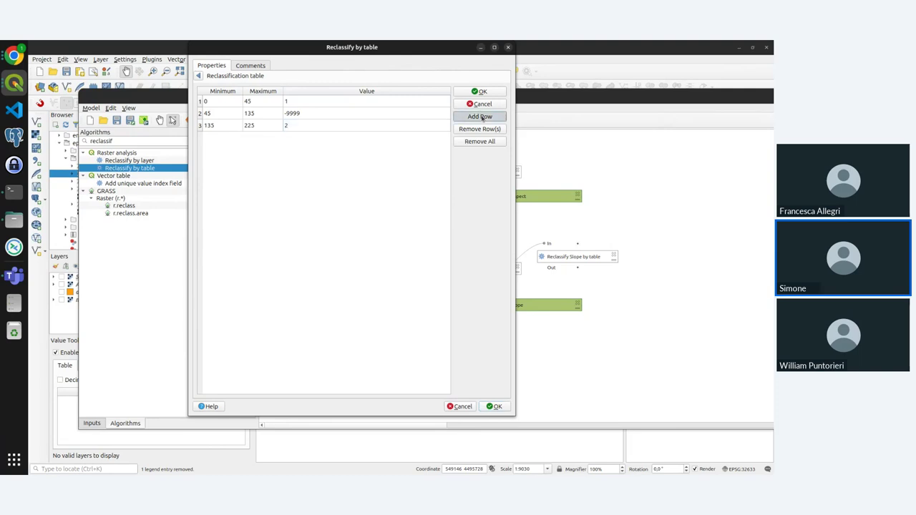
pyautogui.doubleClick(218, 138)
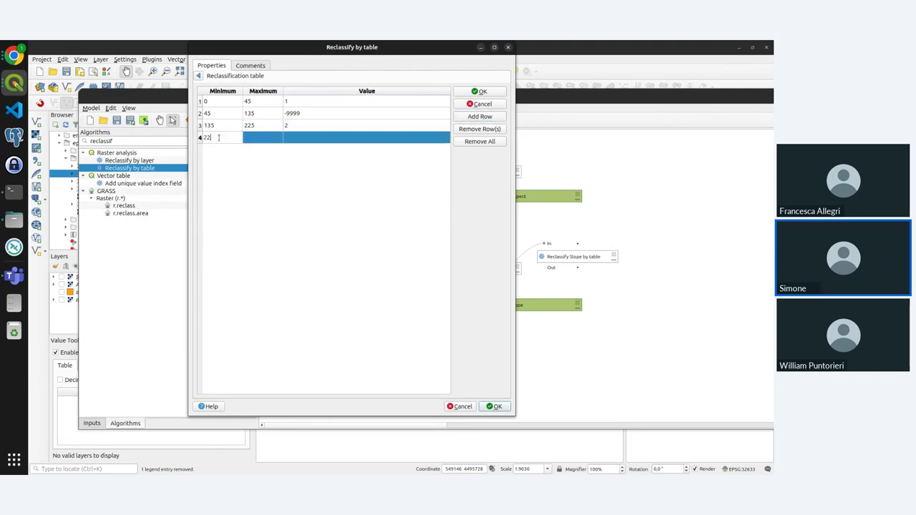
pyautogui.doubleClick(259, 137)
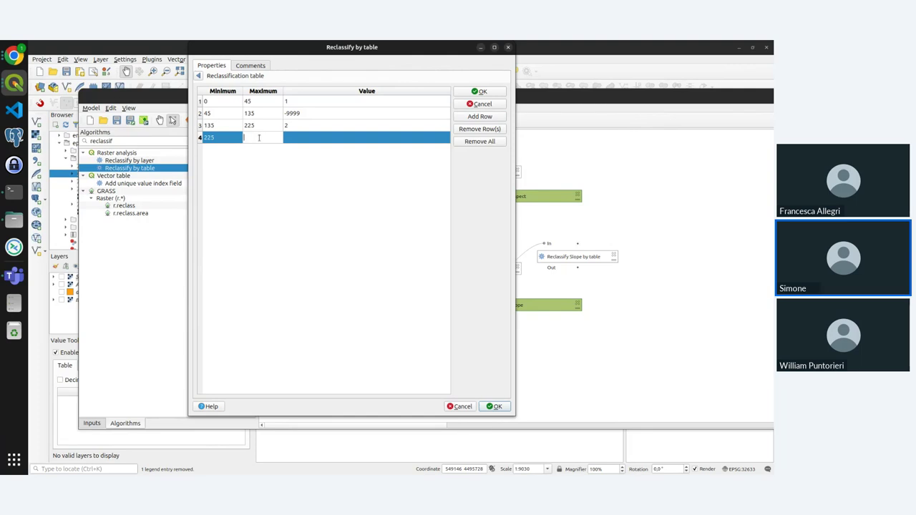
pyautogui.write('15')
pyautogui.click(306, 140)
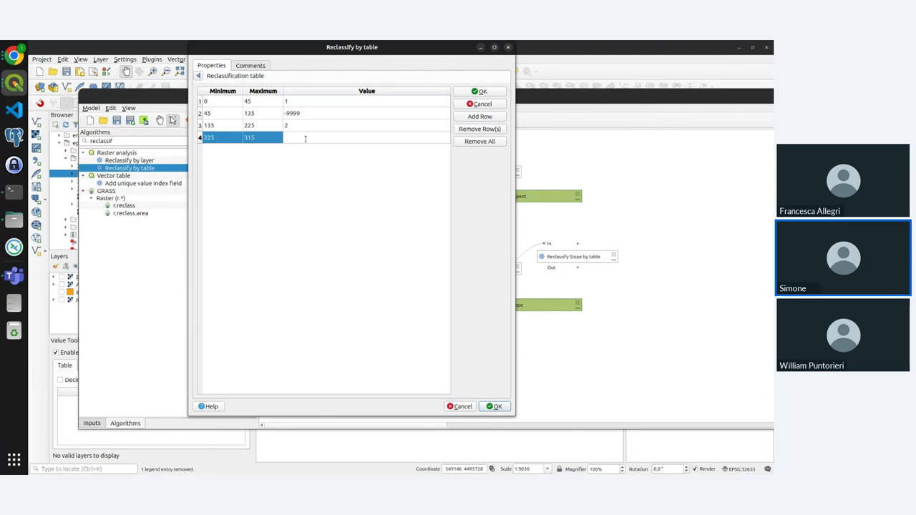
pyautogui.write('-9999')
# - Add a fifth row to the aspect reclassification table mapping values from 315 to 360 to class 1, and accept the algorithm
pyautogui.click(479, 116)
pyautogui.doubleClick(232, 149)
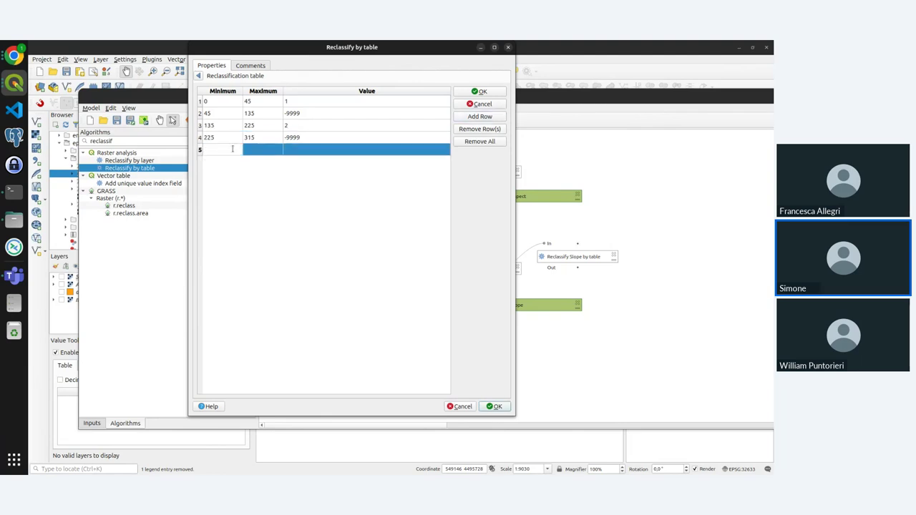
pyautogui.write('316')
pyautogui.press('BackSpace')
pyautogui.write('5')
pyautogui.press('Tab')
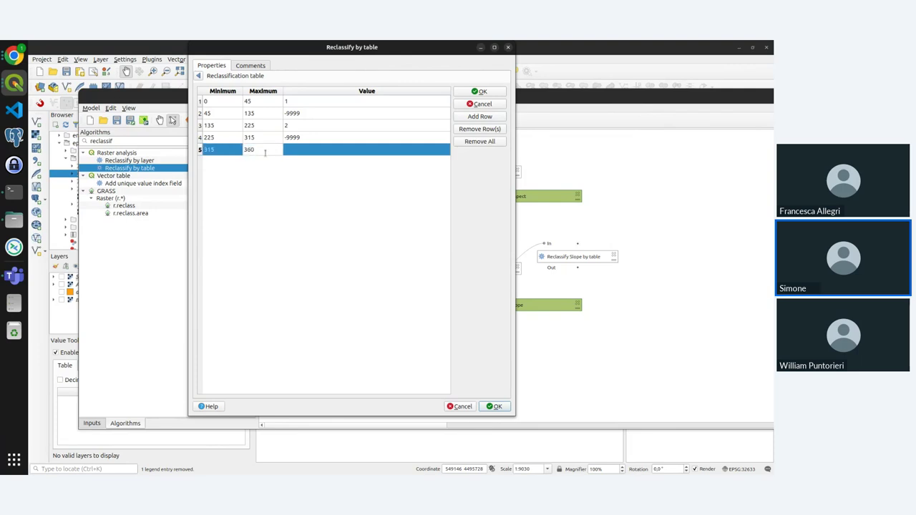
pyautogui.write('360')
pyautogui.press('Tab')
pyautogui.write('1')
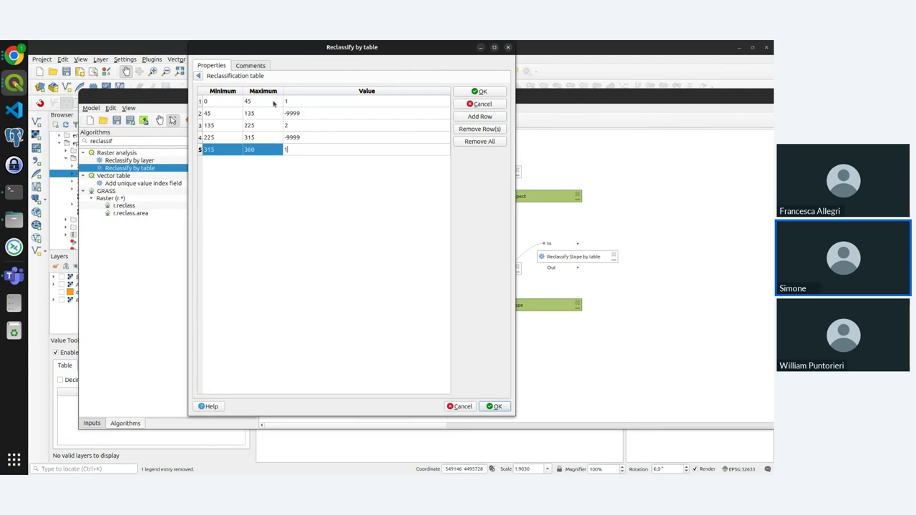
pyautogui.click(293, 176)
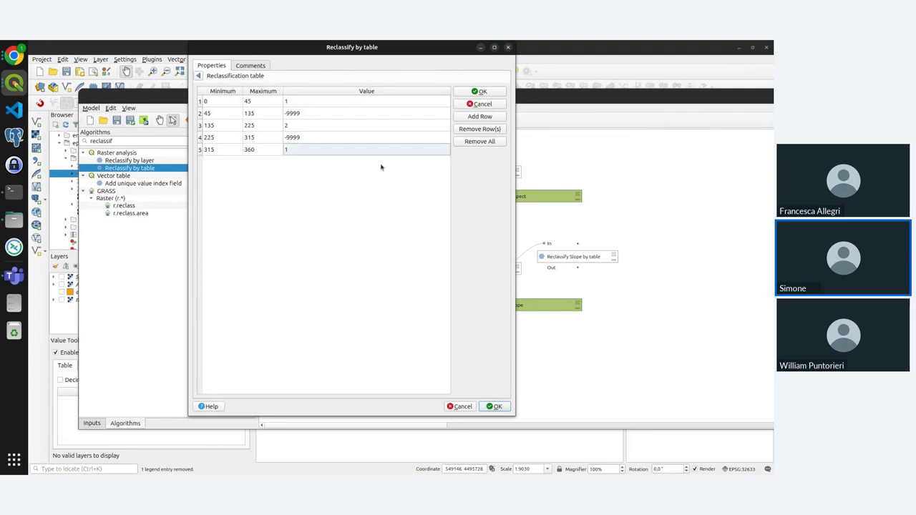
pyautogui.click(491, 91)
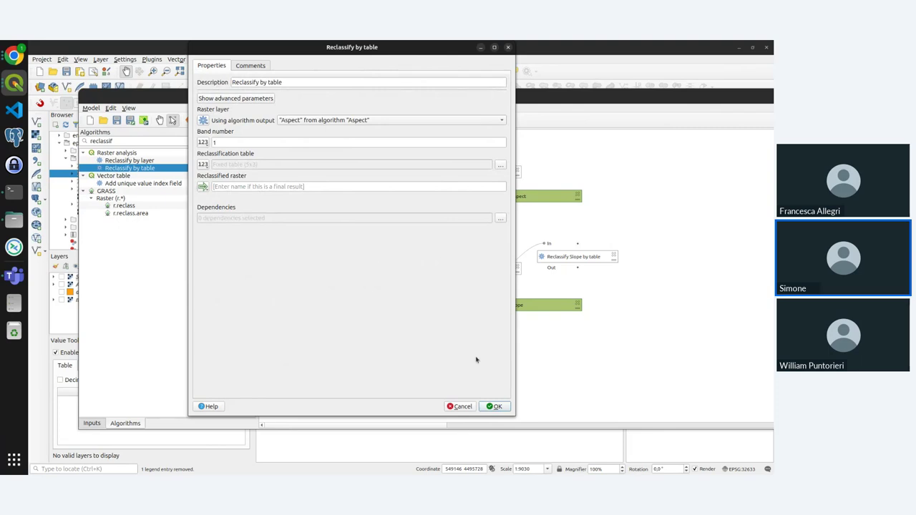
pyautogui.click(486, 406)
# - Place the new Reclassify by table algorithm beside the Aspect algorithm and set its description to "Reclassify Aspect by table"
pyautogui.moveTo(670, 308); pyautogui.dragTo(580, 161)
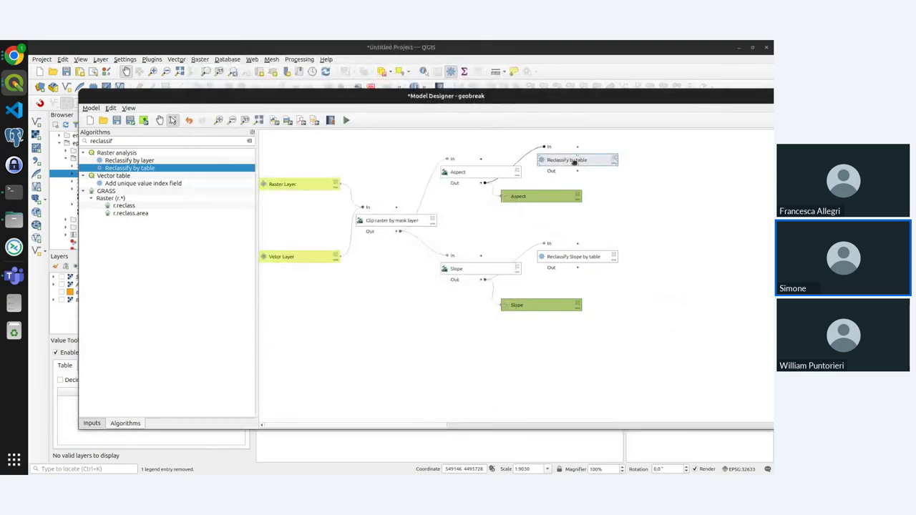
pyautogui.doubleClick(548, 161)
pyautogui.click(259, 82)
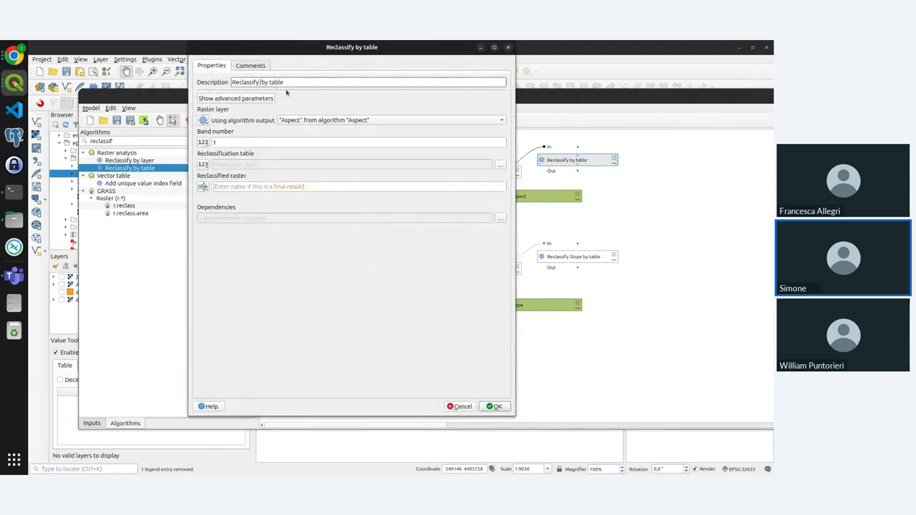
pyautogui.write('Aspect')
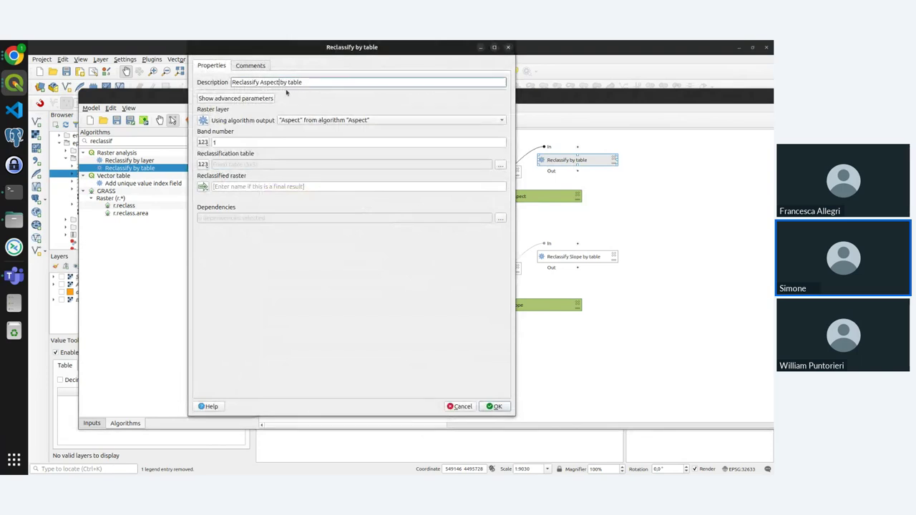
pyautogui.click(494, 406)
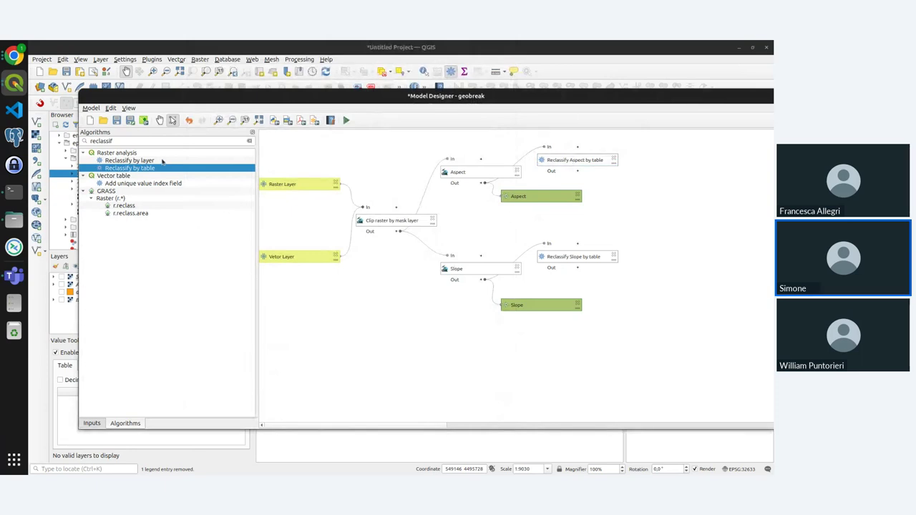
# - Make the reclassified raster of the aspect reclassification a final model output named "Aspect Reclassify"
pyautogui.click(614, 165)
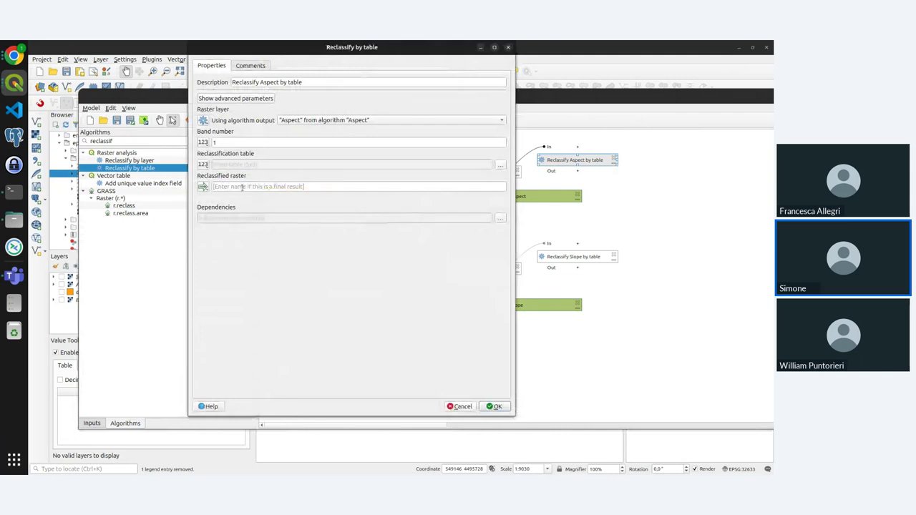
pyautogui.click(242, 187)
pyautogui.write('Aspe')
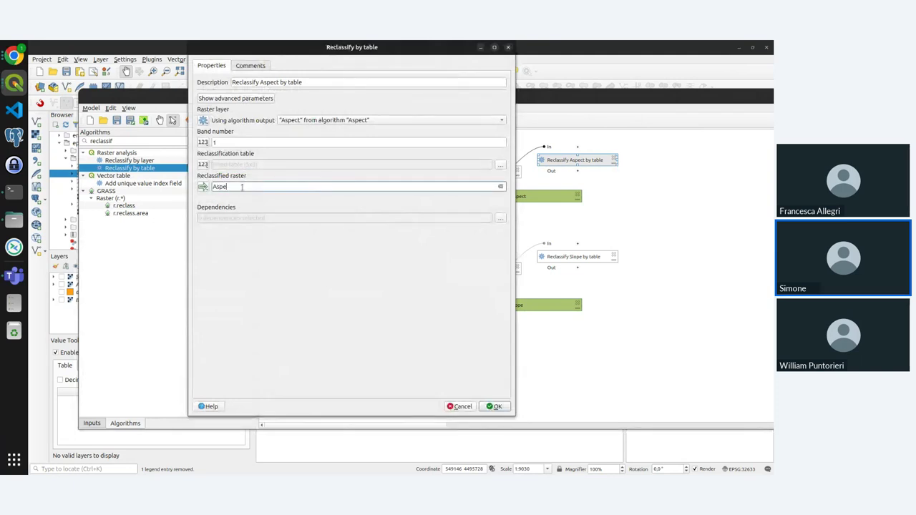
pyautogui.write('ct Reclassify')
pyautogui.click(495, 406)
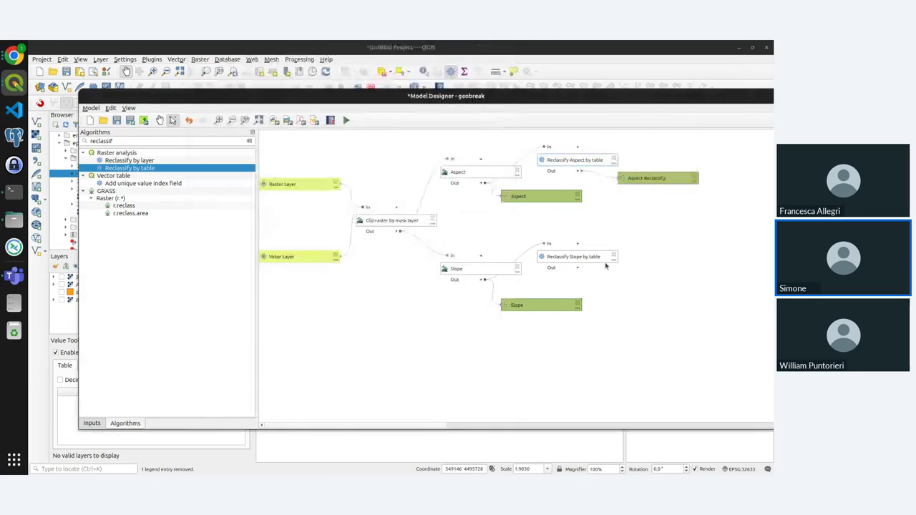
# - Make the reclassified raster of the slope reclassification a final model output named "Slope Reclassified"
pyautogui.doubleClick(573, 256)
pyautogui.click(242, 187)
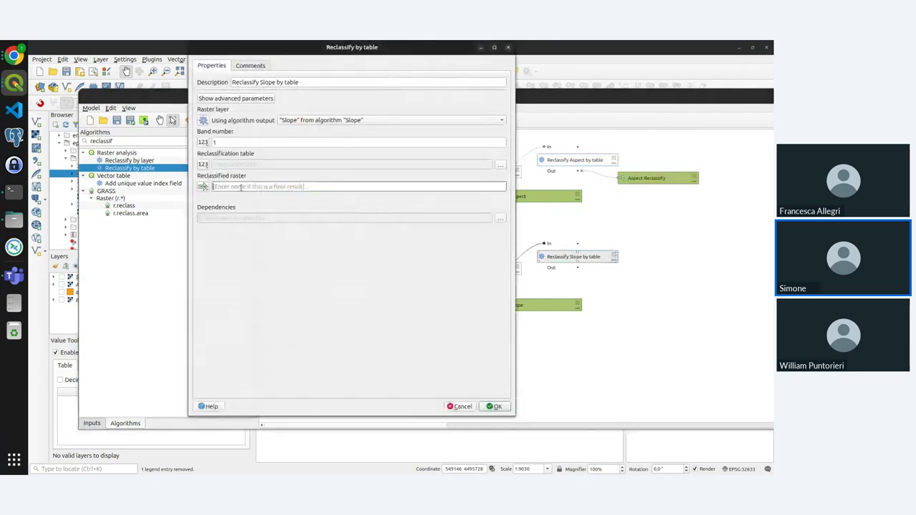
pyautogui.write('Slope ')
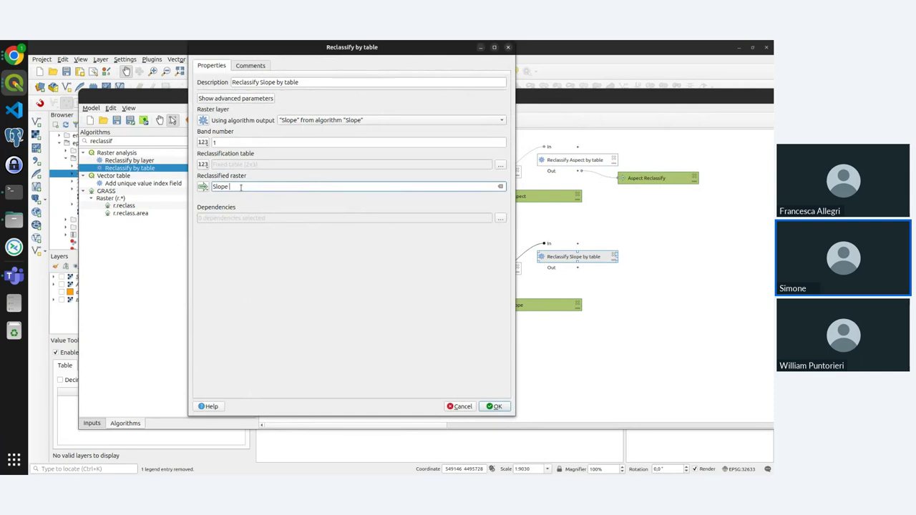
pyautogui.write('Reclassified')
pyautogui.click(495, 406)
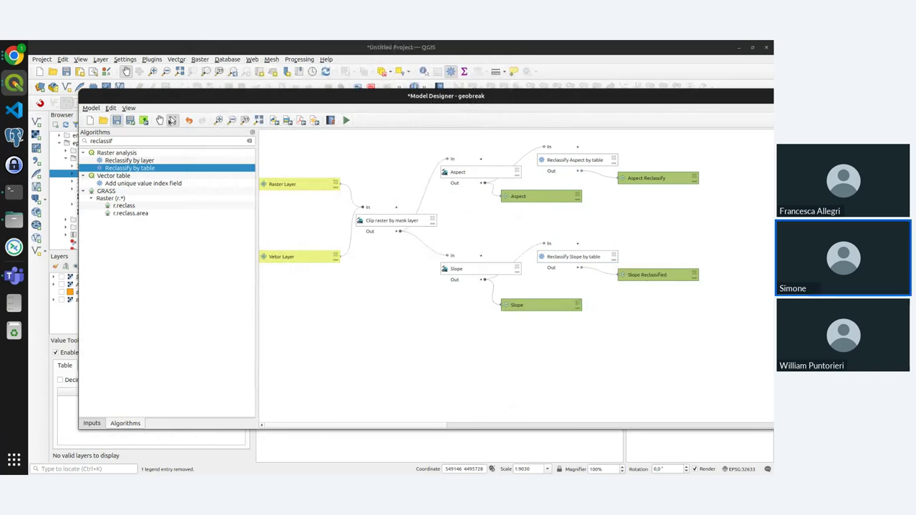
# - Save the model and run it on the mosaico raster and the analysis9_1_poligoni_32633 vector layer, with all outputs as temporary files
pyautogui.click(117, 121)
pyautogui.click(345, 121)
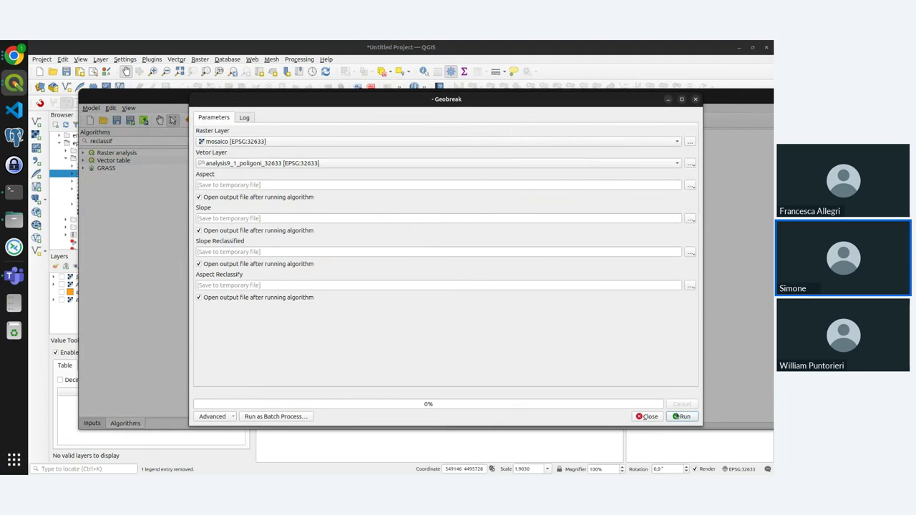
pyautogui.click(676, 420)
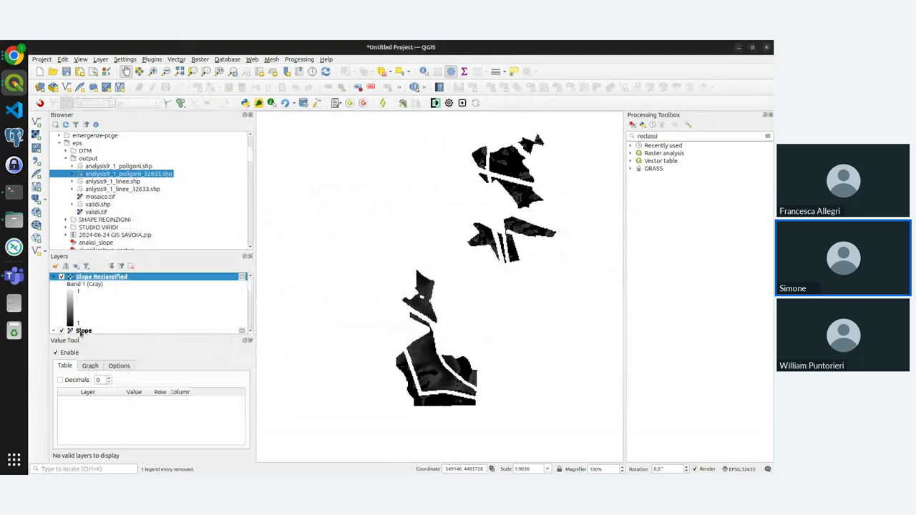
# - Remove the unreclassified Slope and Aspect layers produced by the model run, enlarging the layer list
pyautogui.click(82, 331)
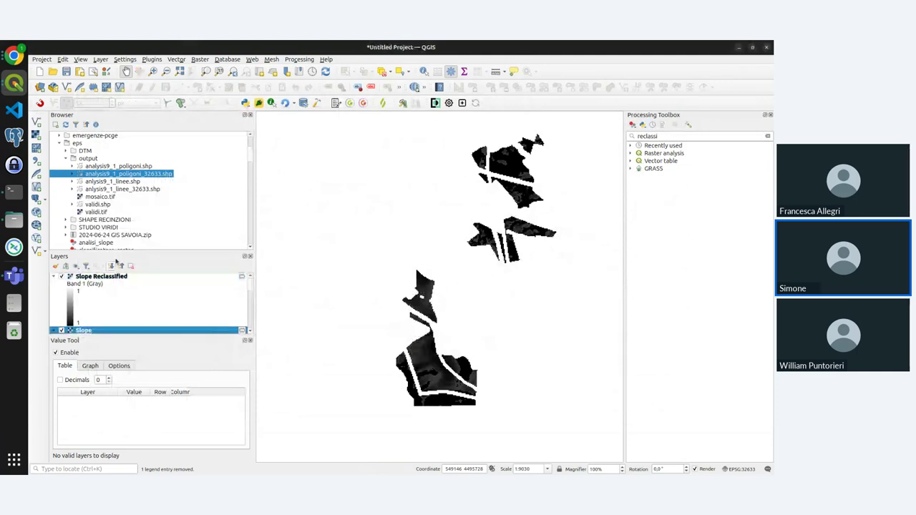
pyautogui.click(131, 265)
pyautogui.click(431, 274)
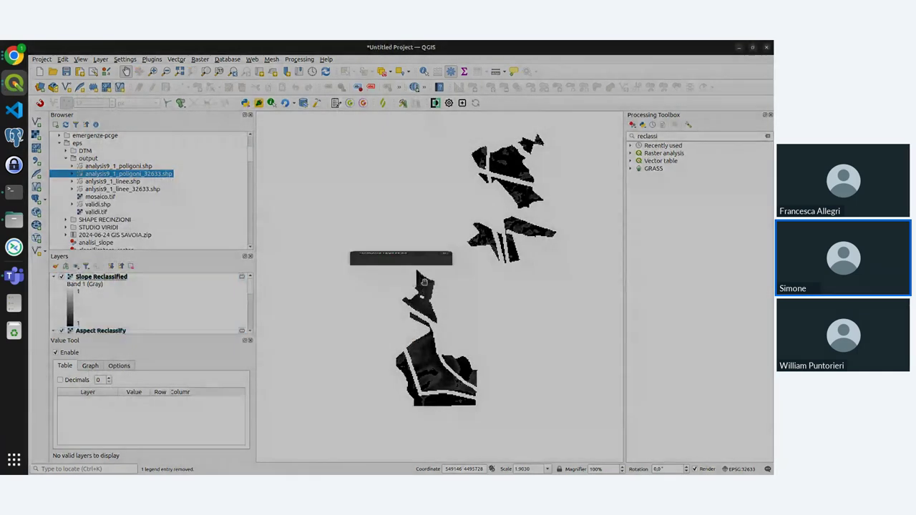
pyautogui.moveTo(152, 251); pyautogui.dragTo(152, 174)
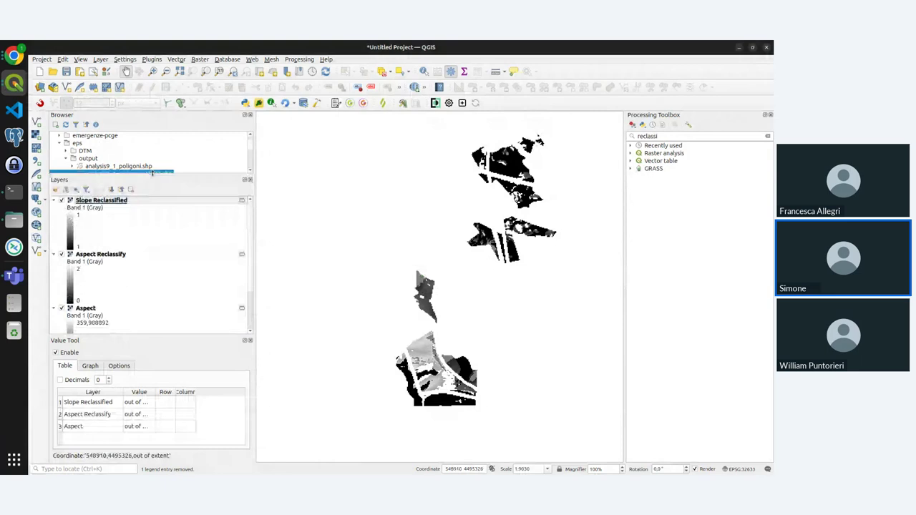
pyautogui.click(112, 255)
pyautogui.click(111, 203)
pyautogui.click(99, 257)
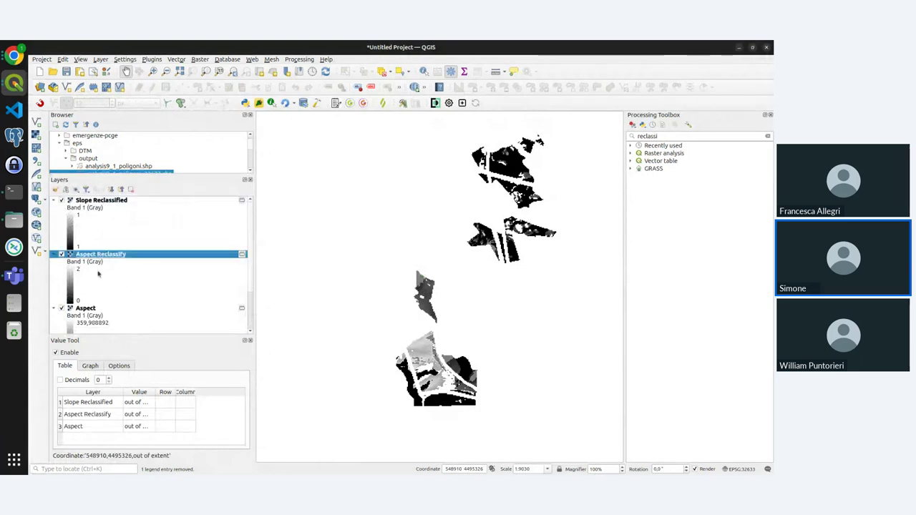
pyautogui.press('Down')
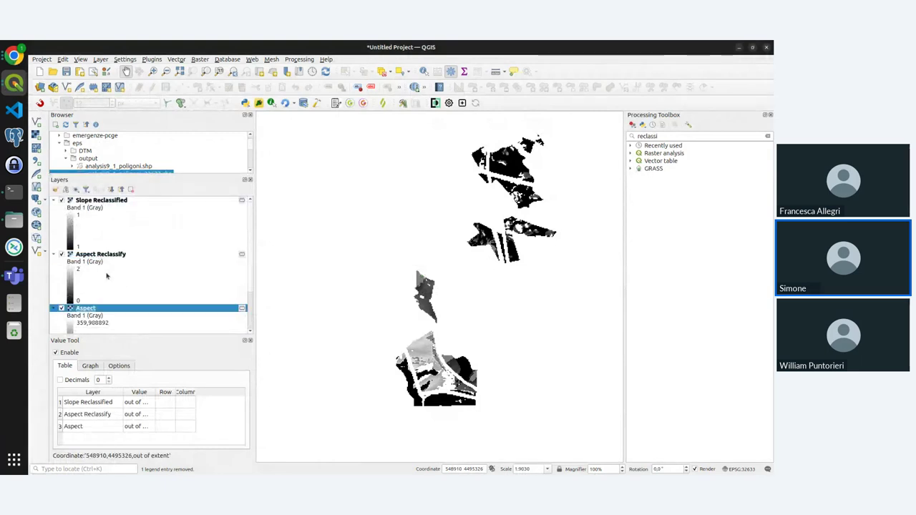
pyautogui.click(131, 189)
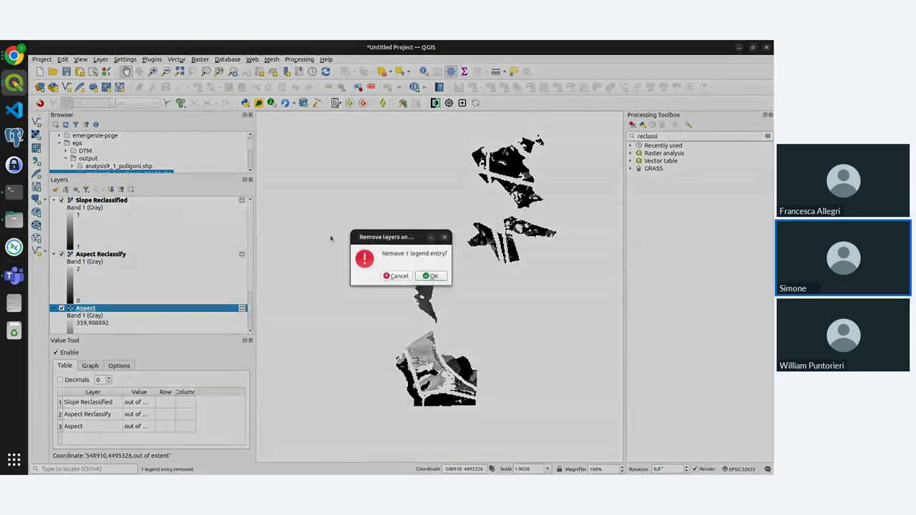
pyautogui.press('Return')
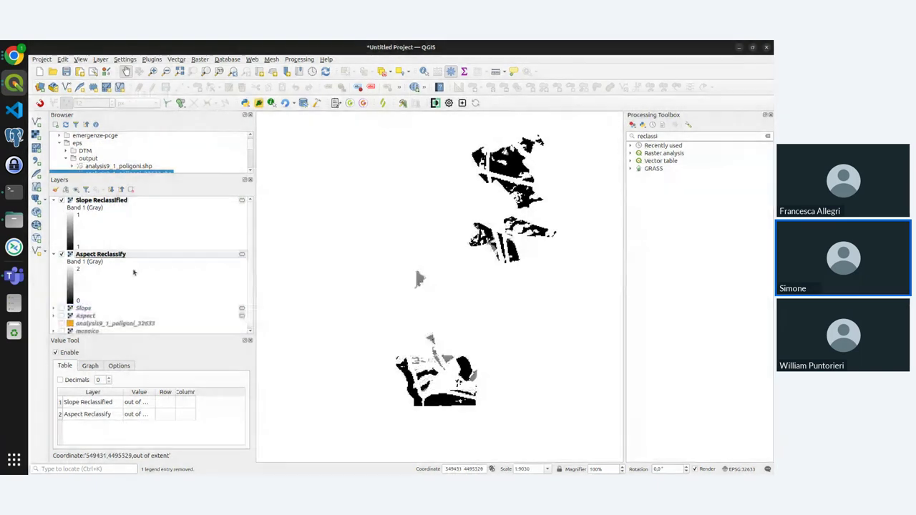
# - Remove the older hidden Slope and Aspect layers from the project
pyautogui.press('Down')
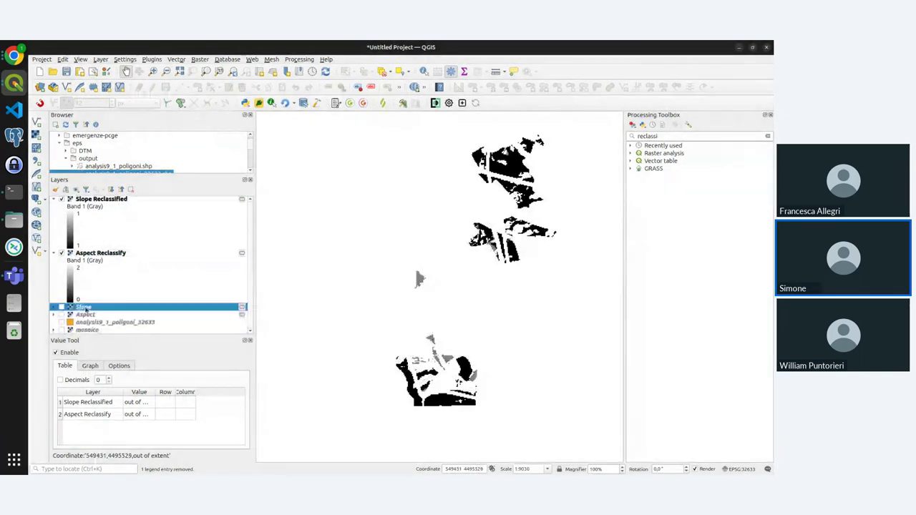
pyautogui.click(131, 189)
pyautogui.press('Return')
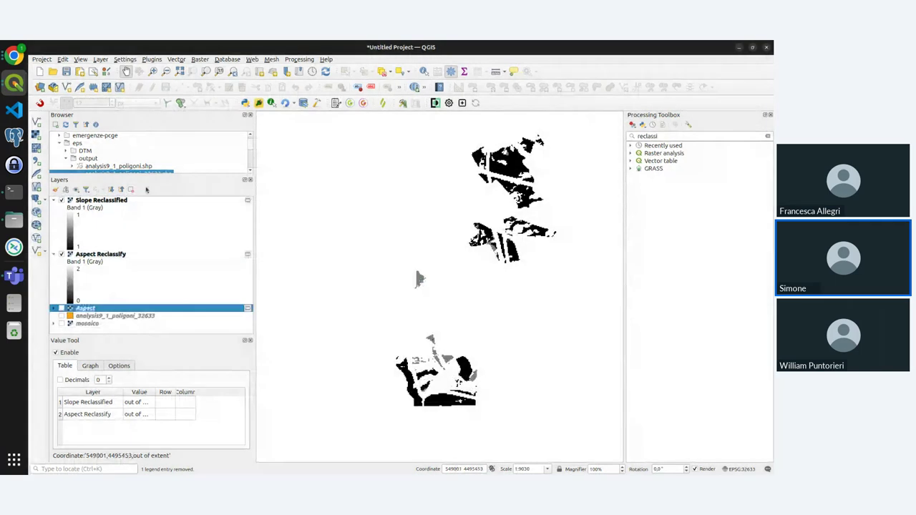
pyautogui.click(132, 190)
pyautogui.press('Return')
# - Compare the Slope Reclassified and Aspect Reclassify layers on the map by toggling the visibility of each
pyautogui.click(61, 200)
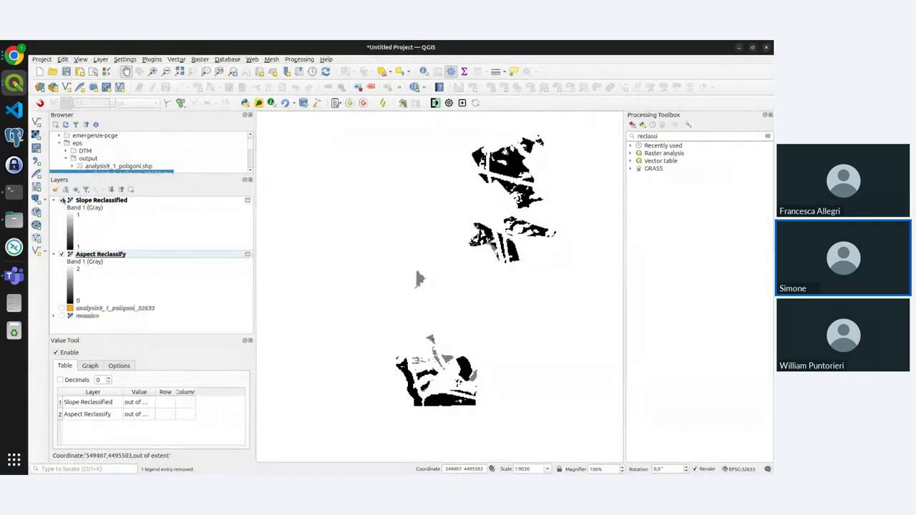
pyautogui.click(61, 200)
pyautogui.click(61, 201)
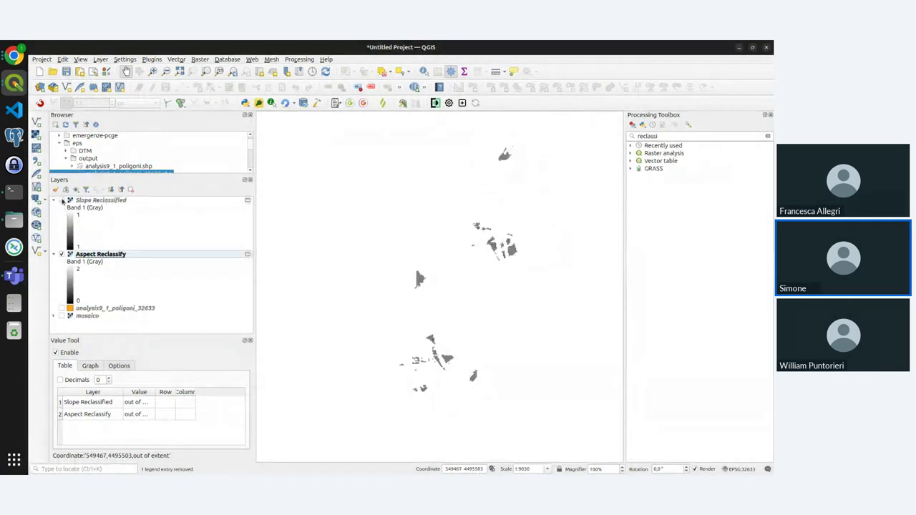
pyautogui.click(62, 201)
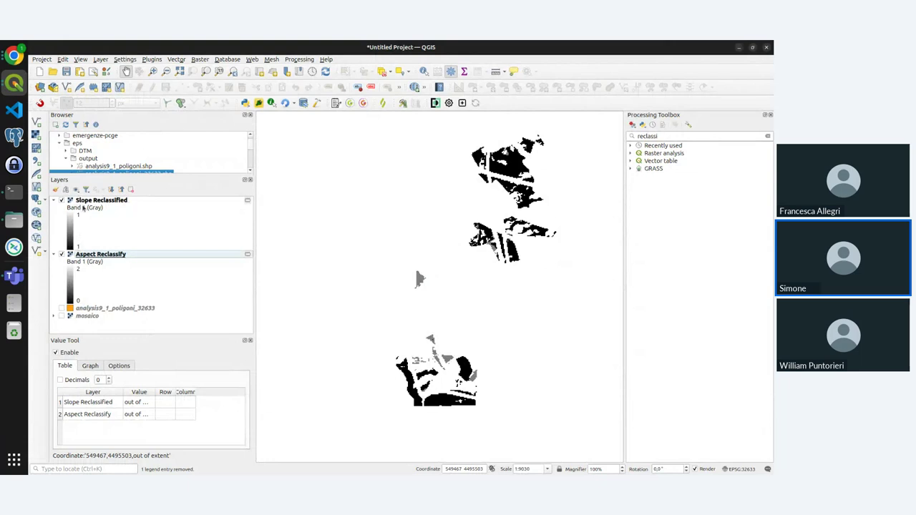
pyautogui.click(62, 255)
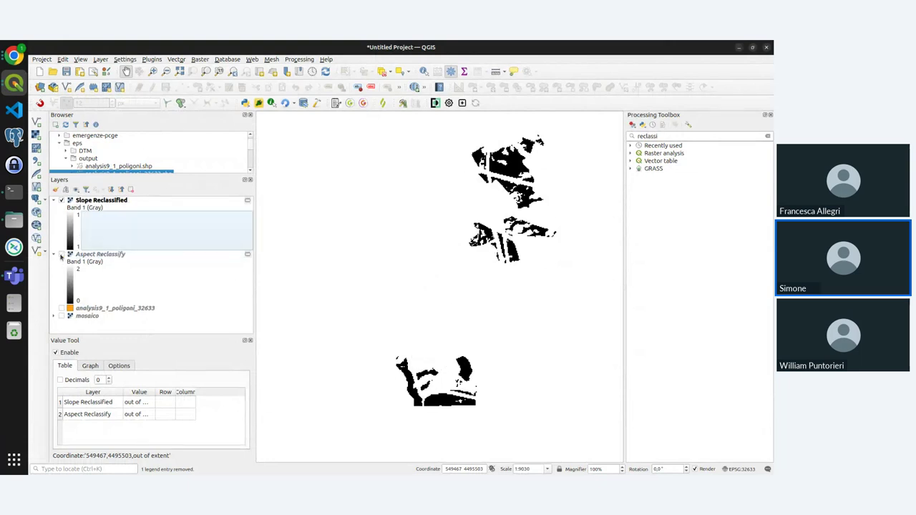
pyautogui.click(62, 254)
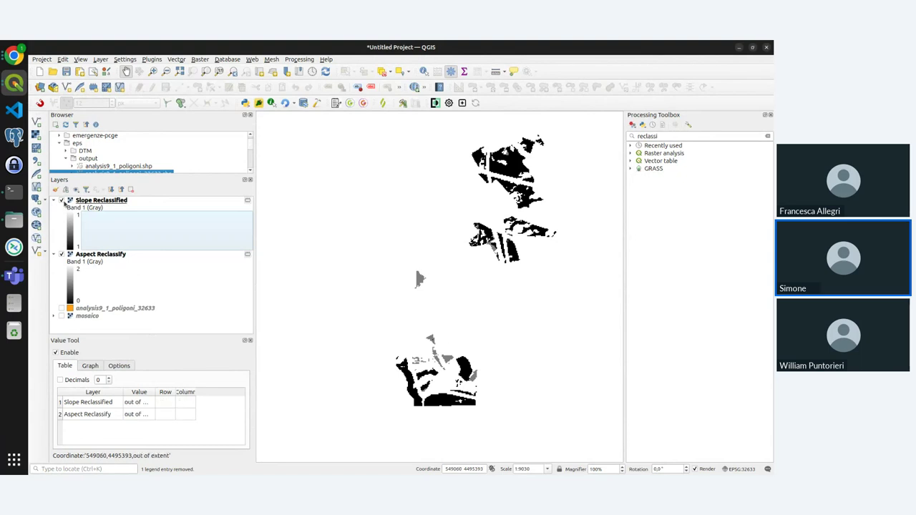
# - In the model's Reclassify Aspect by table step, set Use NoData when no range matches value to Yes
pyautogui.click(63, 201)
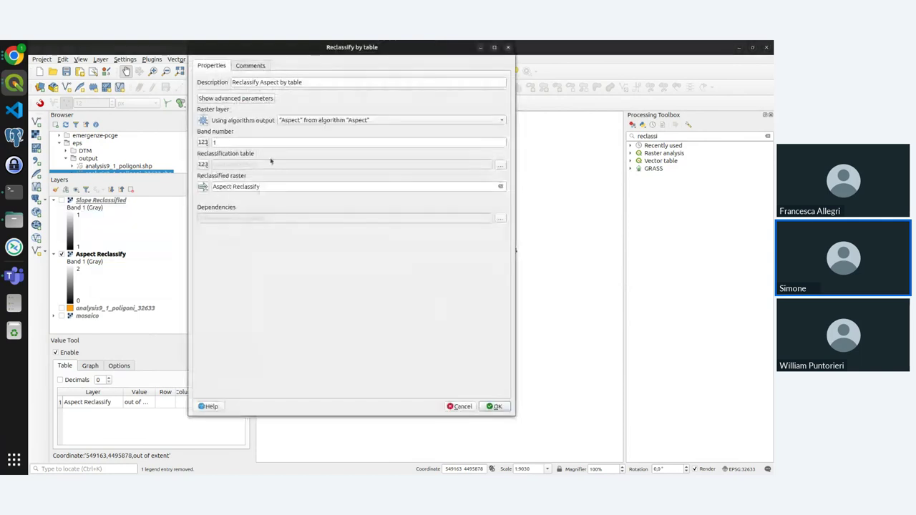
pyautogui.click(217, 101)
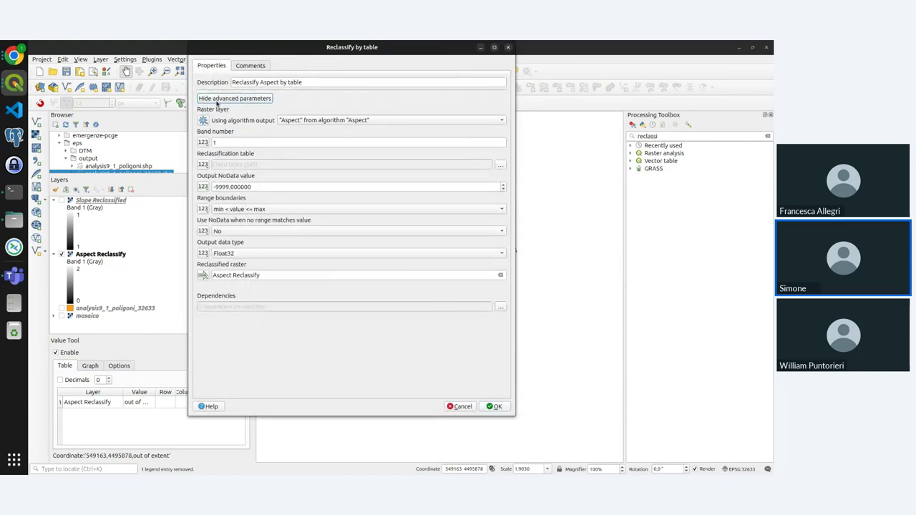
pyautogui.moveTo(229, 186); pyautogui.dragTo(274, 186)
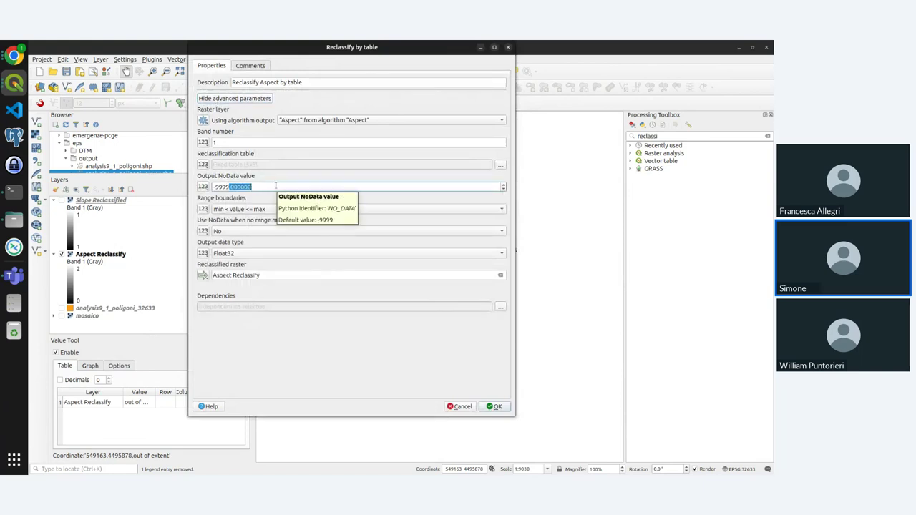
pyautogui.click(276, 186)
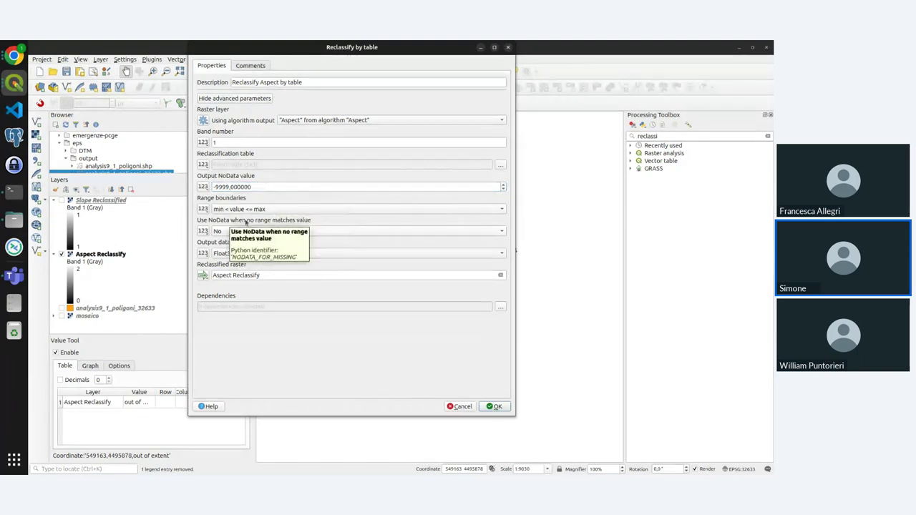
pyautogui.click(222, 230)
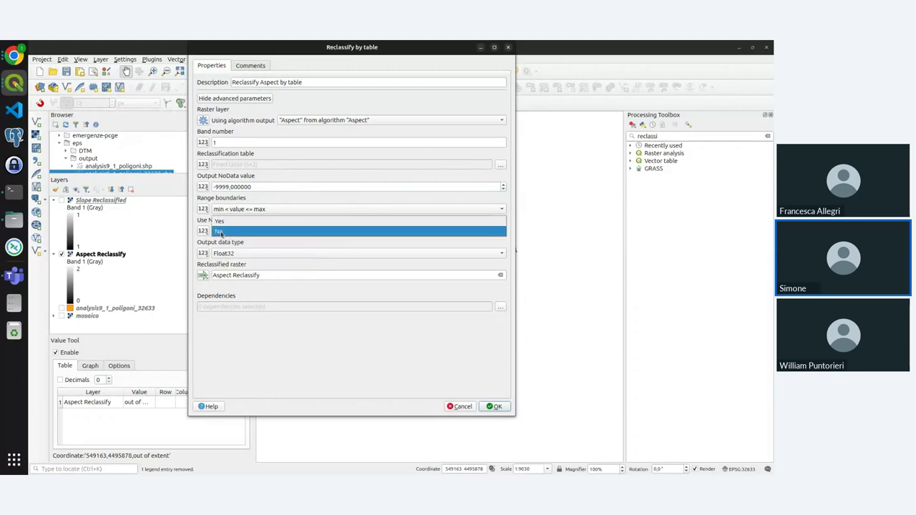
pyautogui.click(230, 224)
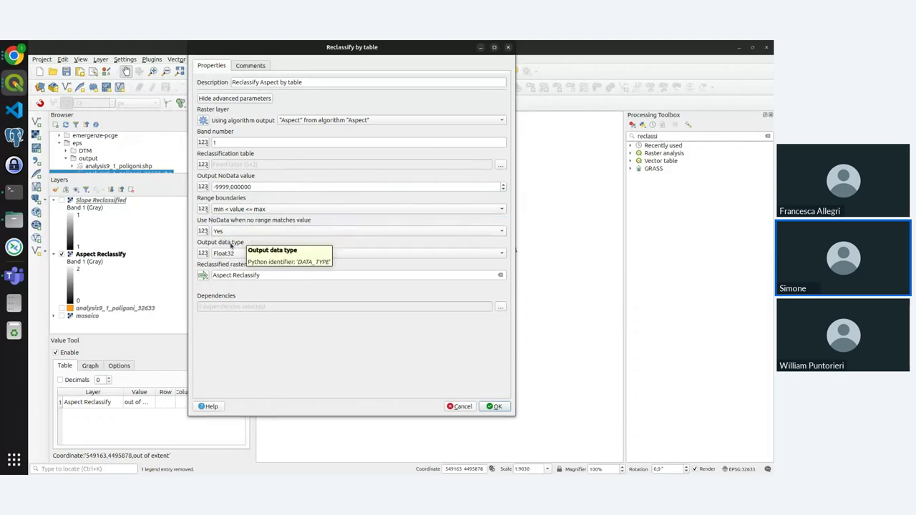
pyautogui.click(495, 407)
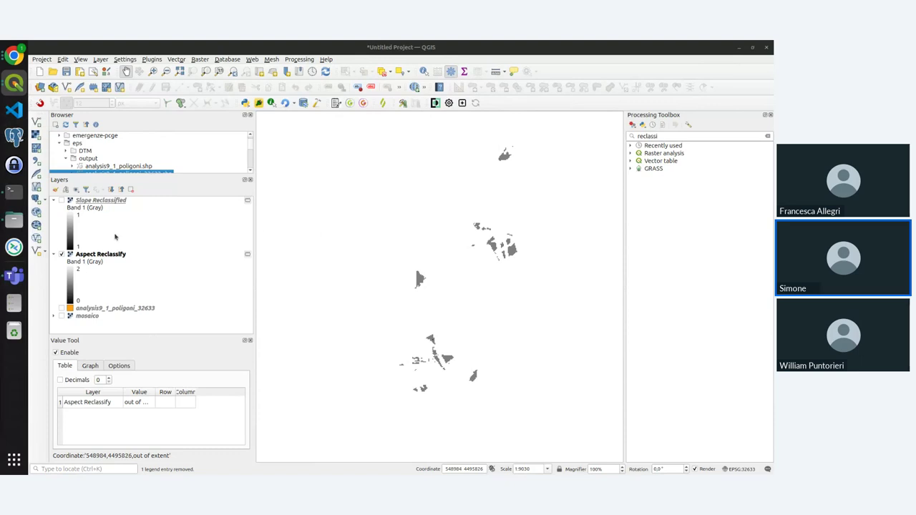
# - Remove the existing Slope Reclassified and Aspect Reclassify layers from the project
pyautogui.click(61, 200)
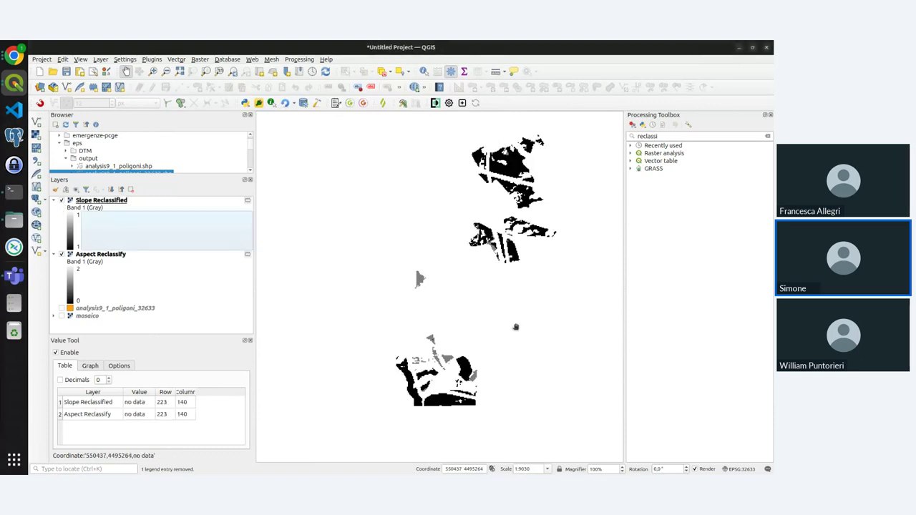
pyautogui.scroll(1, 482, 337)
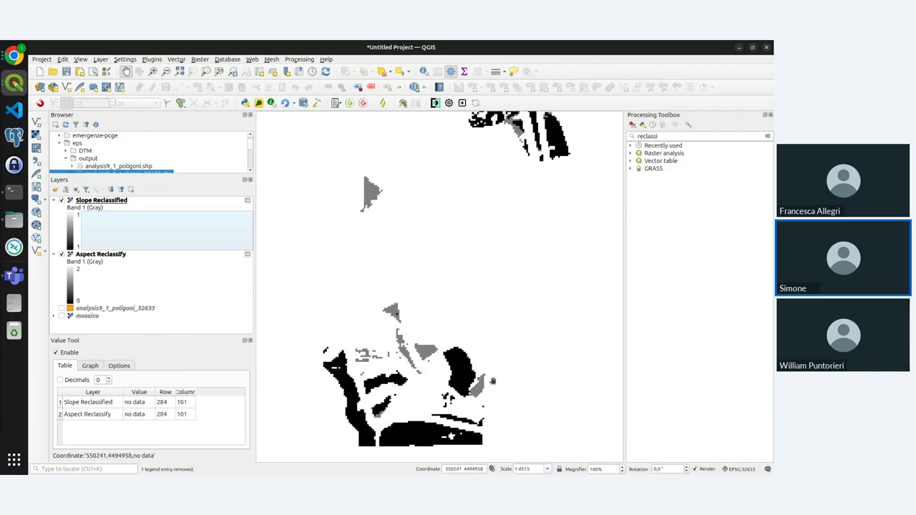
pyautogui.scroll(1, 477, 385)
pyautogui.scroll(-1, 477, 385)
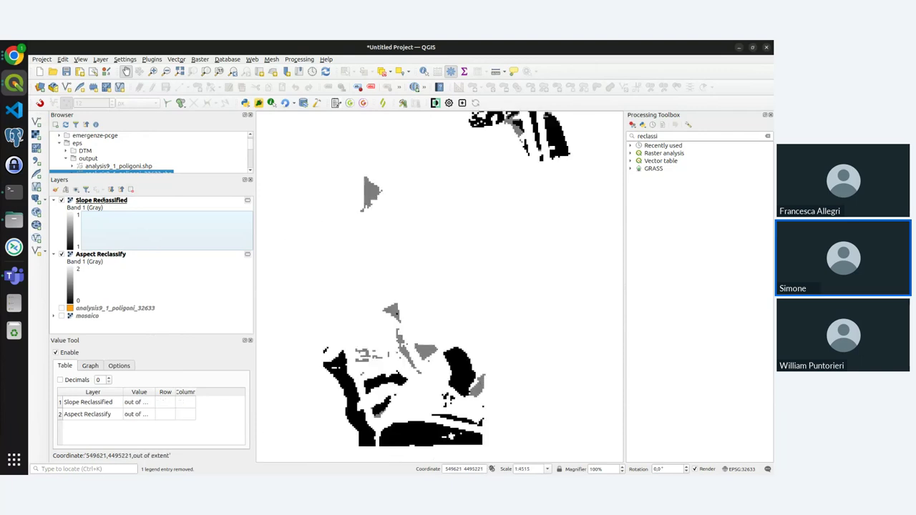
pyautogui.click(102, 200)
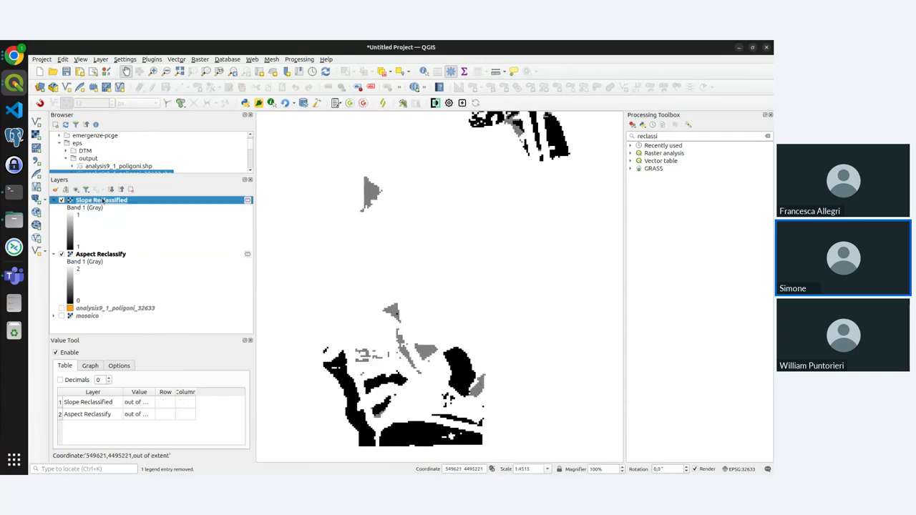
pyautogui.keyDown('ctrl'); pyautogui.click(111, 256); pyautogui.keyUp('ctrl')
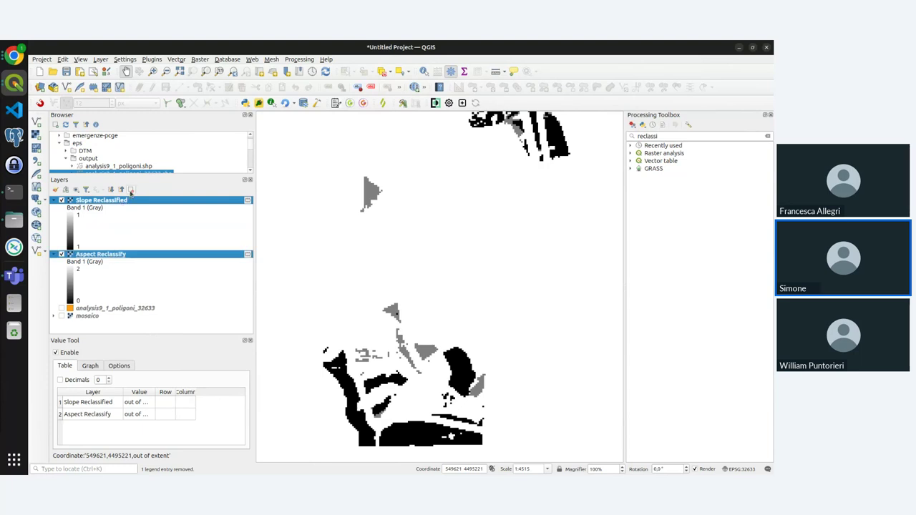
pyautogui.click(131, 190)
pyautogui.press('Return')
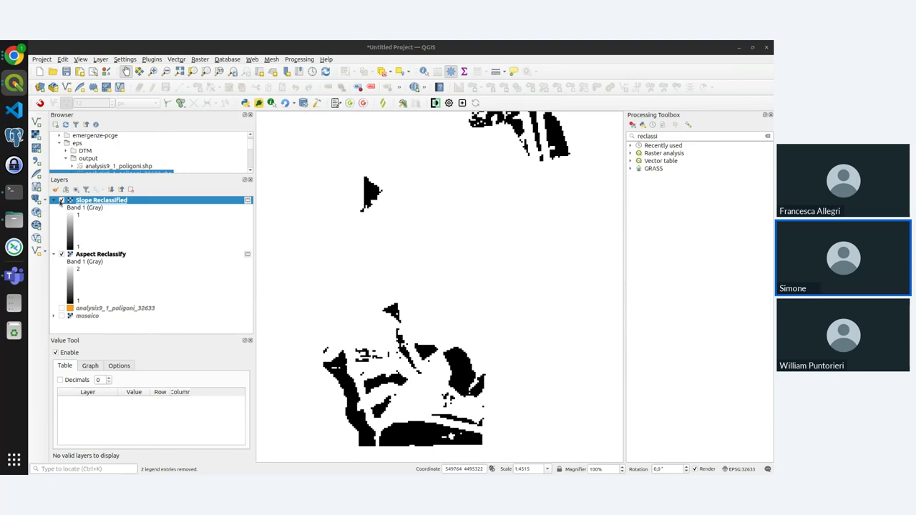
# - Check the newly generated Aspect Reclassify and Slope Reclassified layers on the map by switching their visibility off and on
pyautogui.click(61, 200)
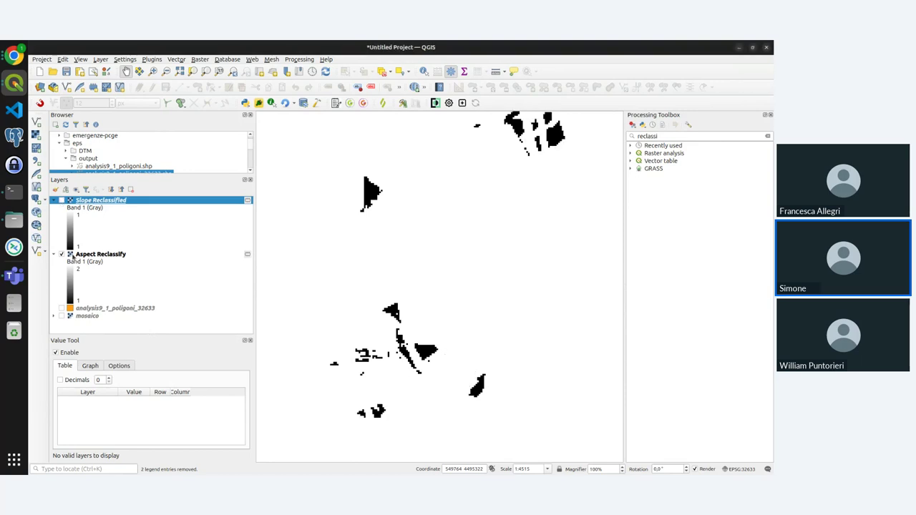
pyautogui.scroll(-1, 479, 268)
pyautogui.click(61, 200)
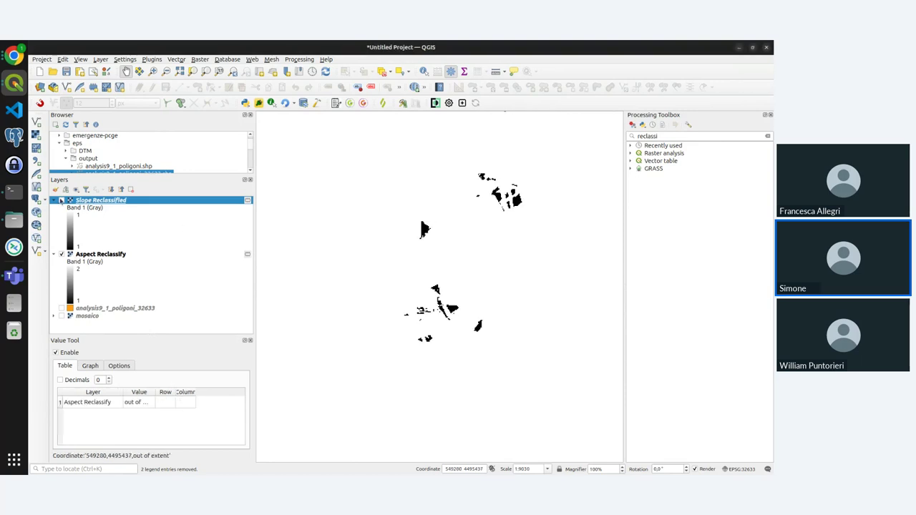
pyautogui.click(61, 254)
pyautogui.click(61, 254)
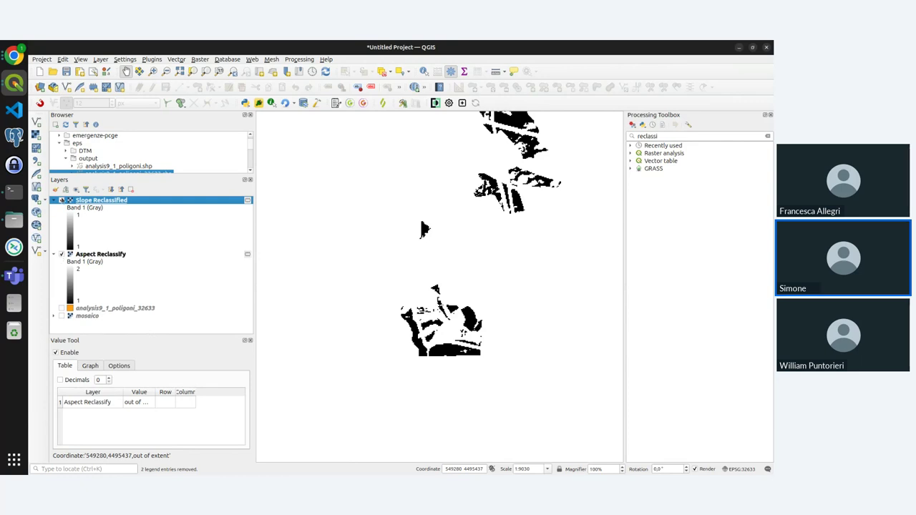
pyautogui.click(61, 200)
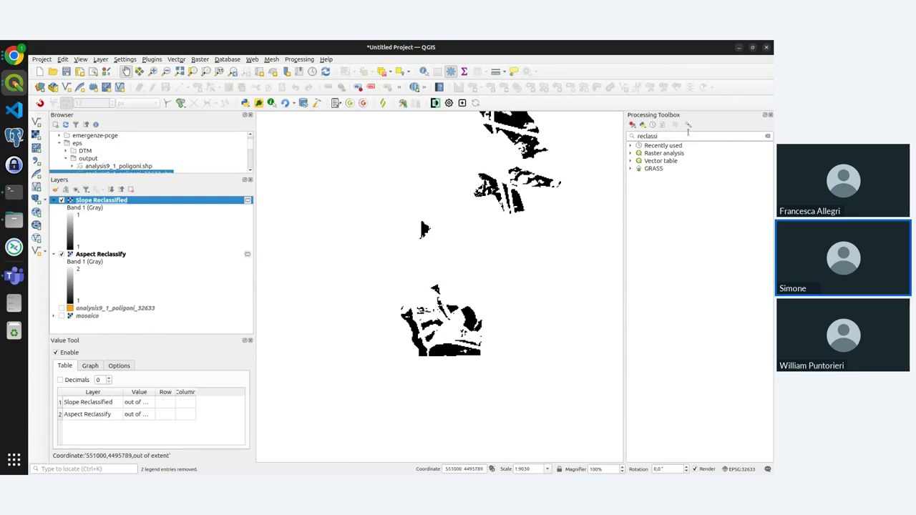
pyautogui.moveTo(687, 136); pyautogui.dragTo(588, 137)
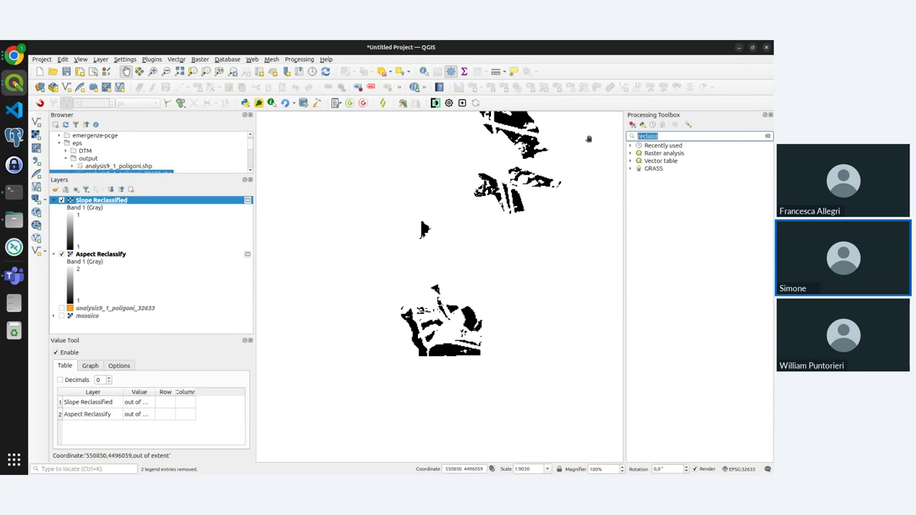
pyautogui.write('raster calc')
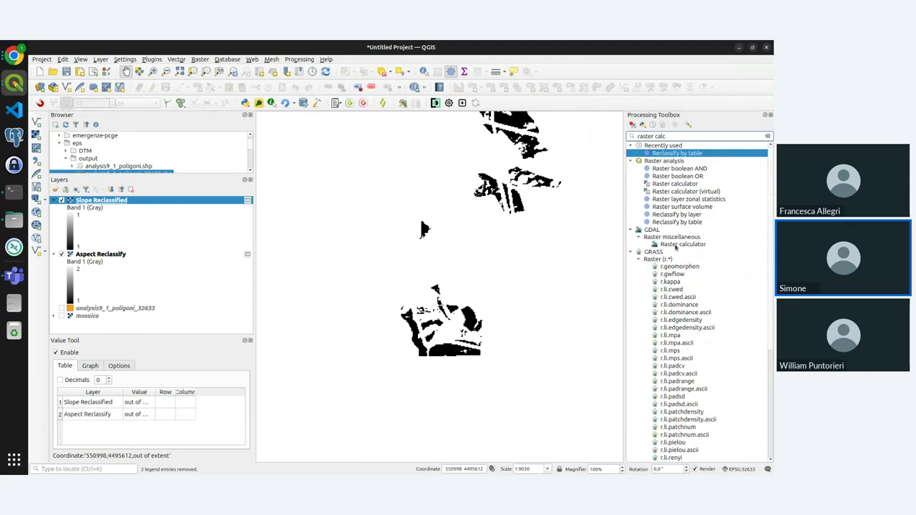
pyautogui.click(201, 60)
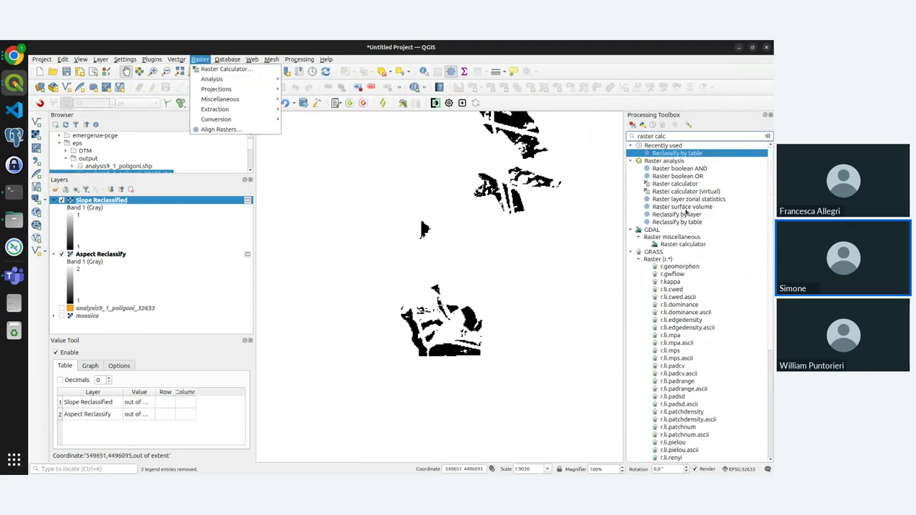
pyautogui.click(694, 247)
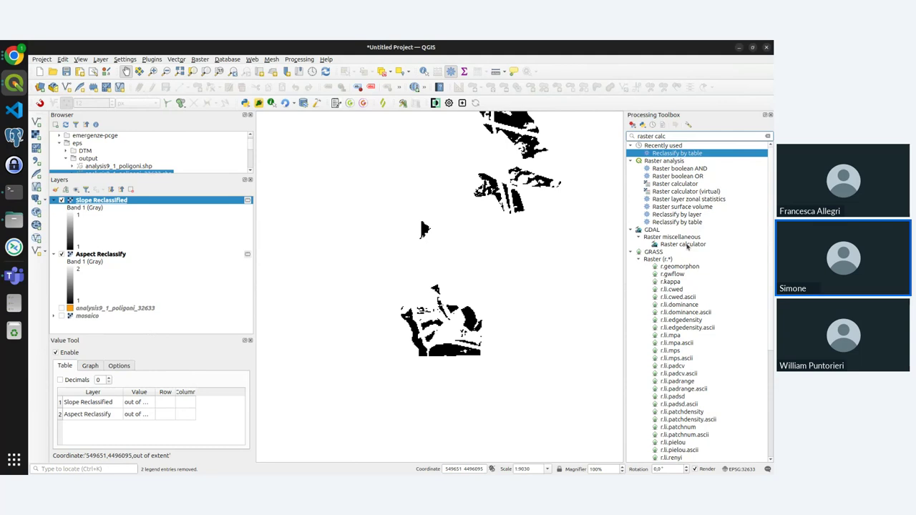
pyautogui.click(686, 245)
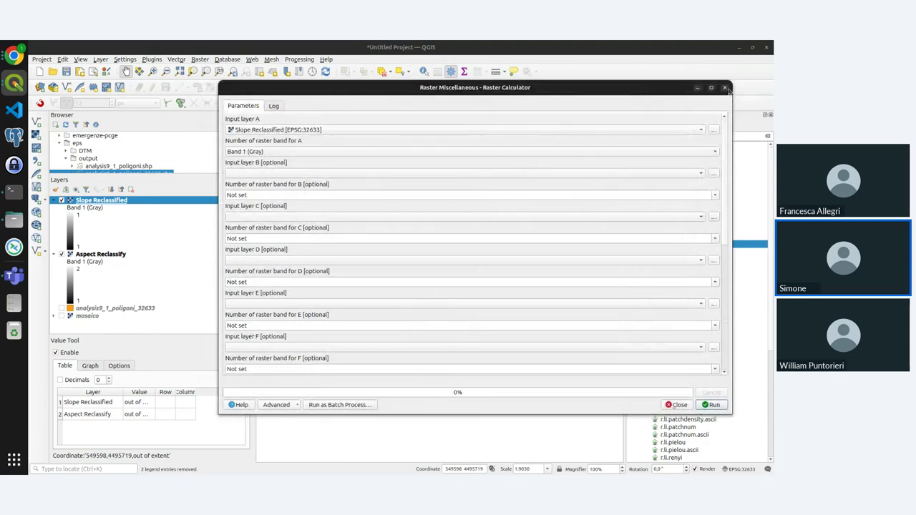
pyautogui.click(725, 87)
# - Open the native Raster Calculator and insert the Aspect Reclassify@1 and Slope Reclassified@1 bands into the expression
pyautogui.click(199, 60)
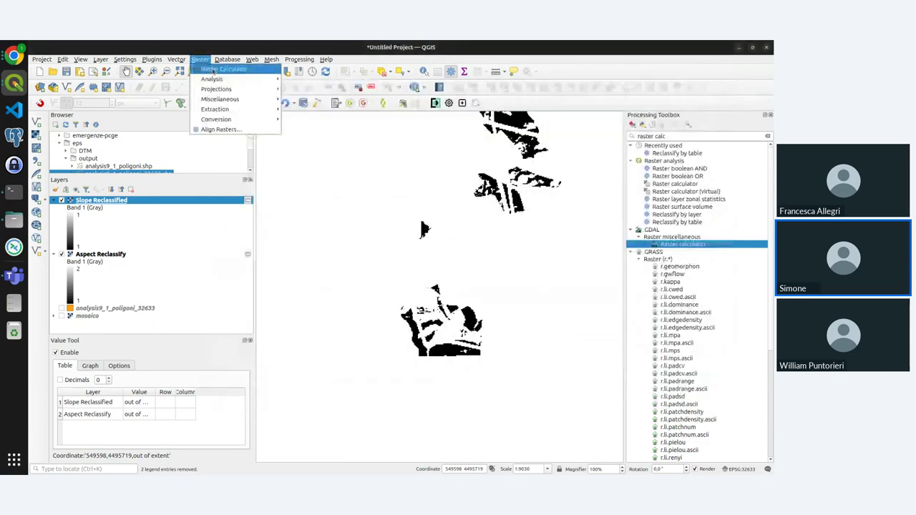
pyautogui.click(215, 69)
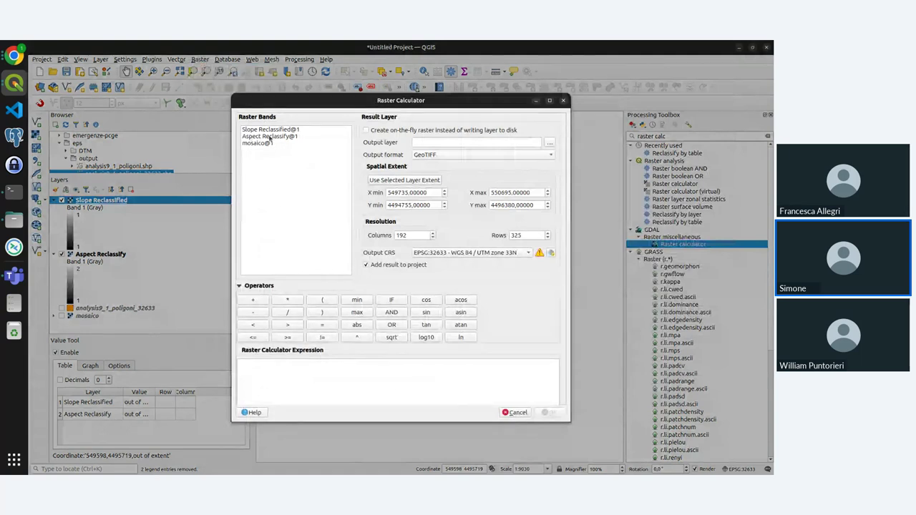
pyautogui.doubleClick(269, 137)
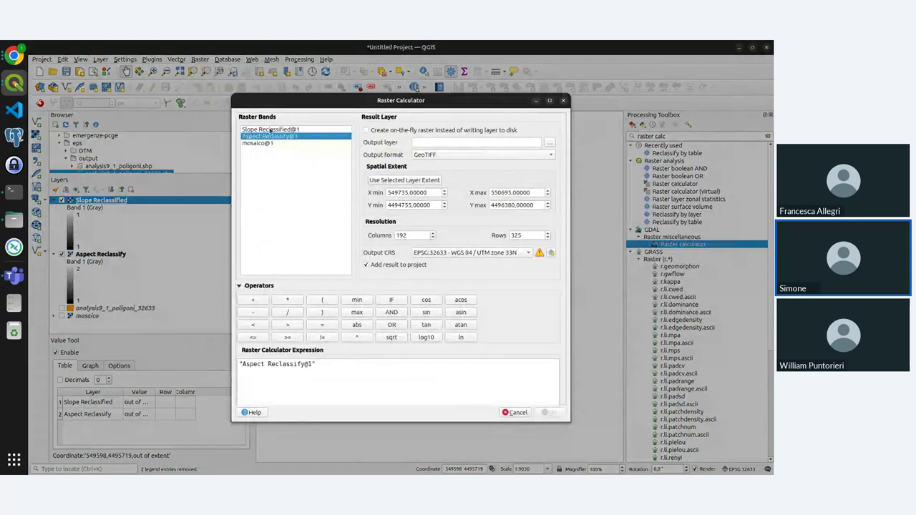
pyautogui.doubleClick(270, 129)
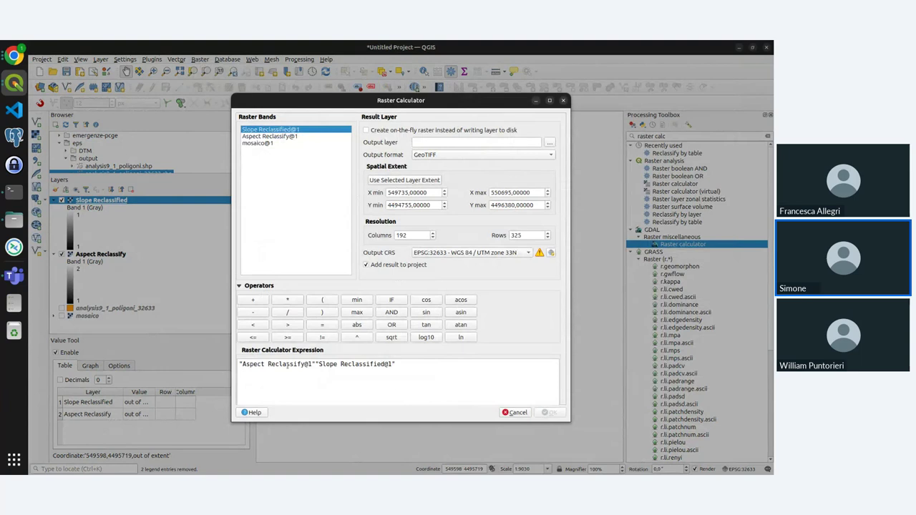
# - Complete the expression as ("Aspect Reclassify@1"= 1 AND "Slope Reclassified@1"=1)
pyautogui.click(242, 365)
pyautogui.write('(')
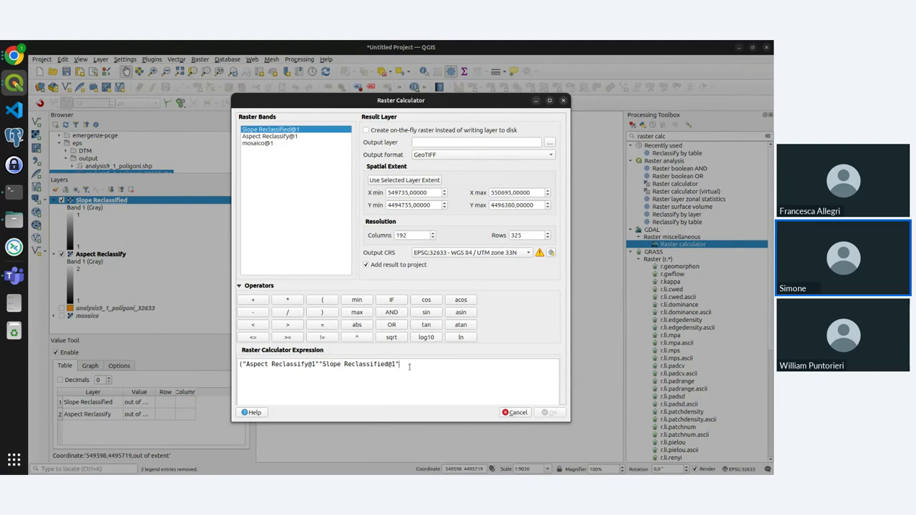
pyautogui.write(')')
pyautogui.click(318, 364)
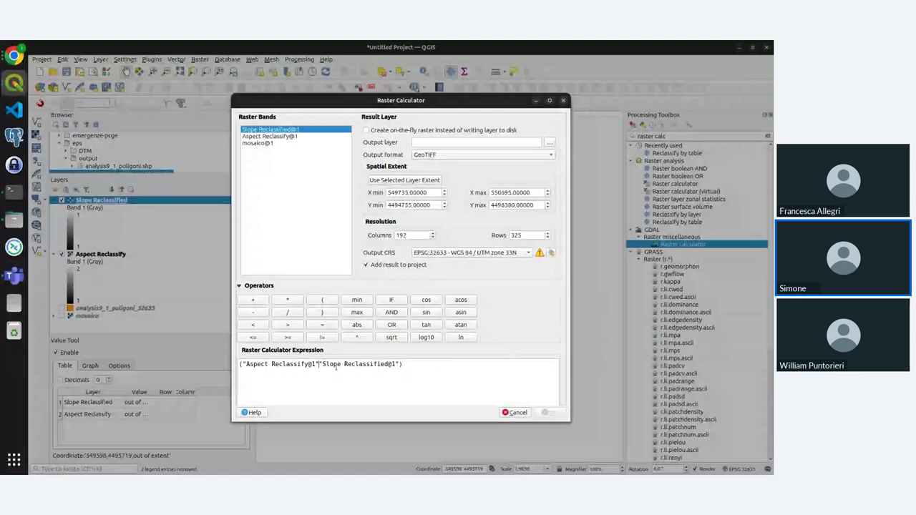
pyautogui.write('= 1')
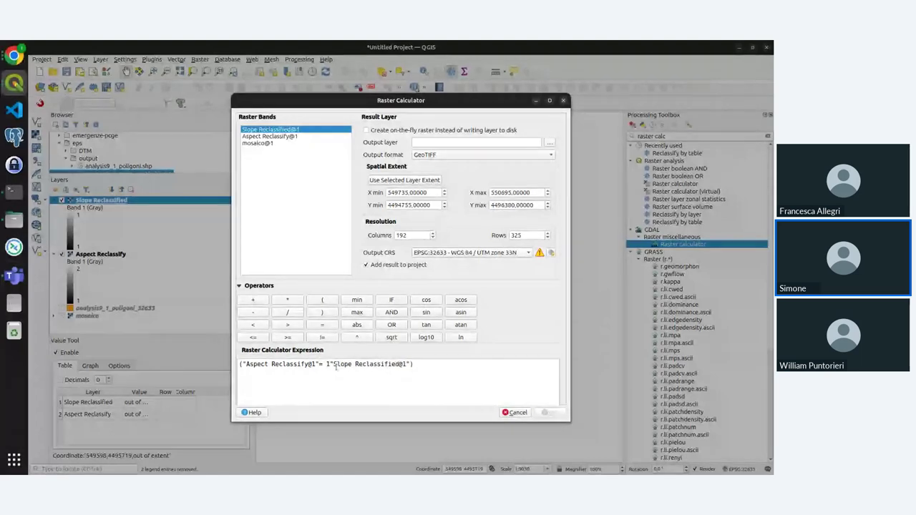
pyautogui.click(385, 313)
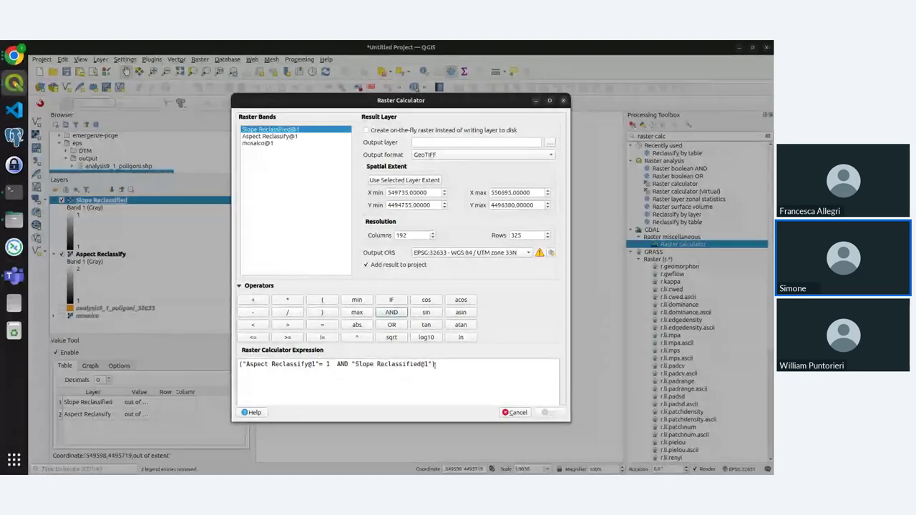
pyautogui.click(434, 364)
pyautogui.write('=1')
# - Extend the expression with OR and a second line ("Aspect Reclassify@1"= 2 AND "Slope Reclassified@1"=1)
pyautogui.click(391, 324)
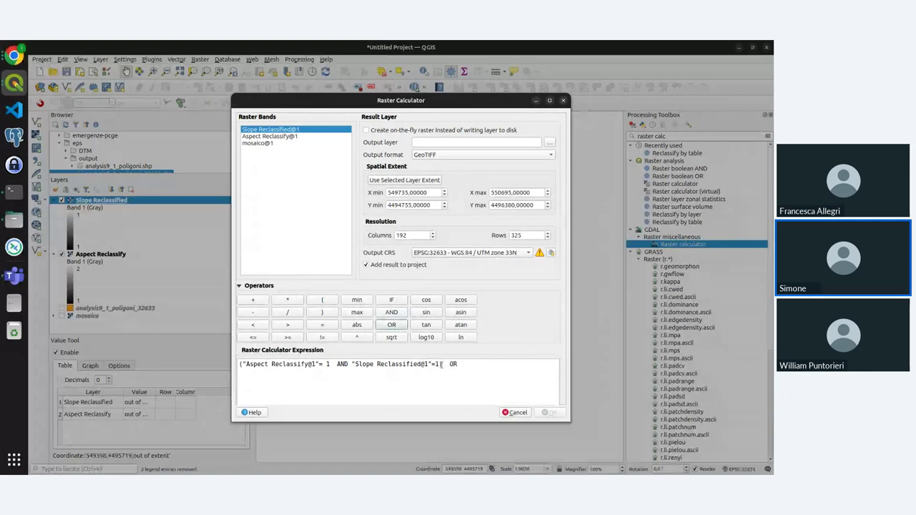
pyautogui.moveTo(442, 364); pyautogui.dragTo(200, 366)
pyautogui.hotkey('ctrl', 'c')
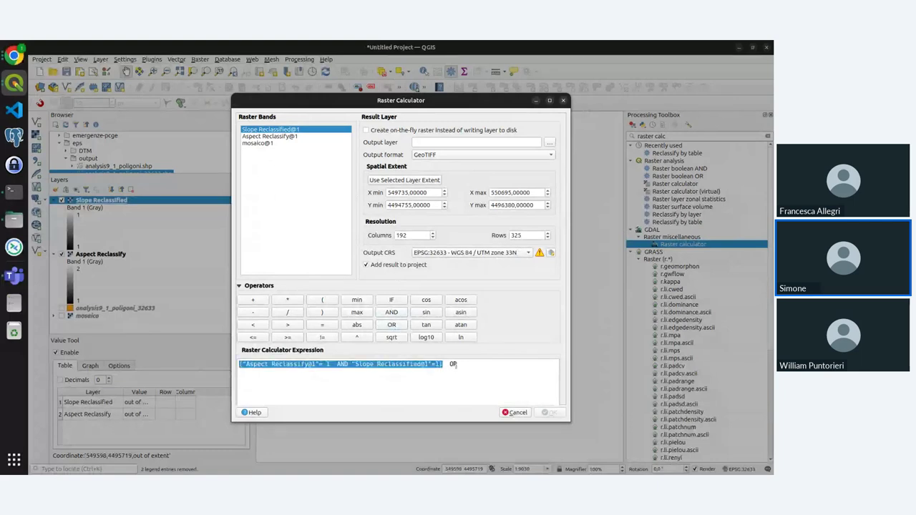
pyautogui.click(466, 365)
pyautogui.press('Return')
pyautogui.hotkey('ctrl', 'v')
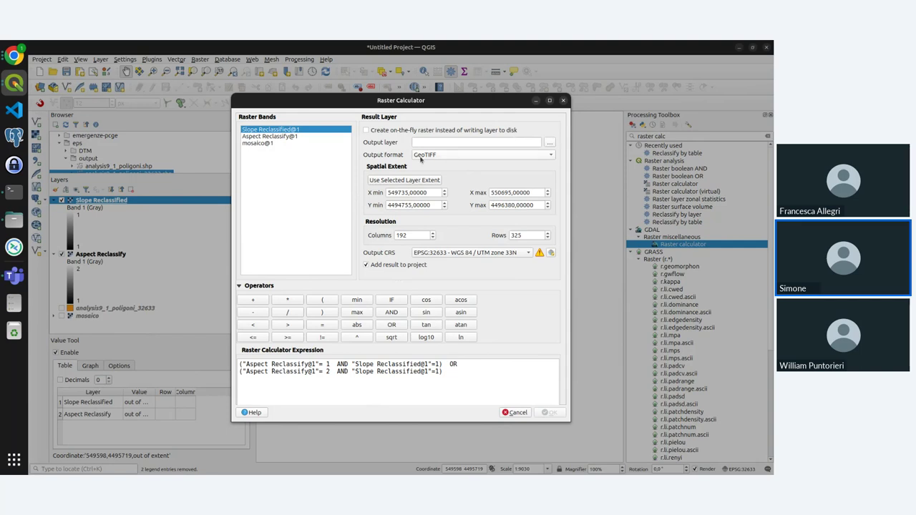
# - Keep GeoTIFF as the output format and create a folder named output inside gter/geobreaks for the result raster
pyautogui.click(530, 155)
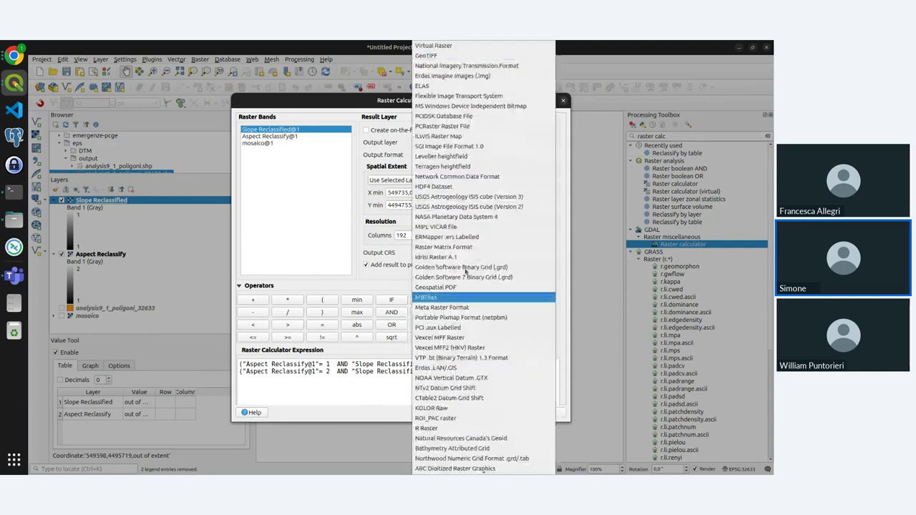
pyautogui.click(441, 57)
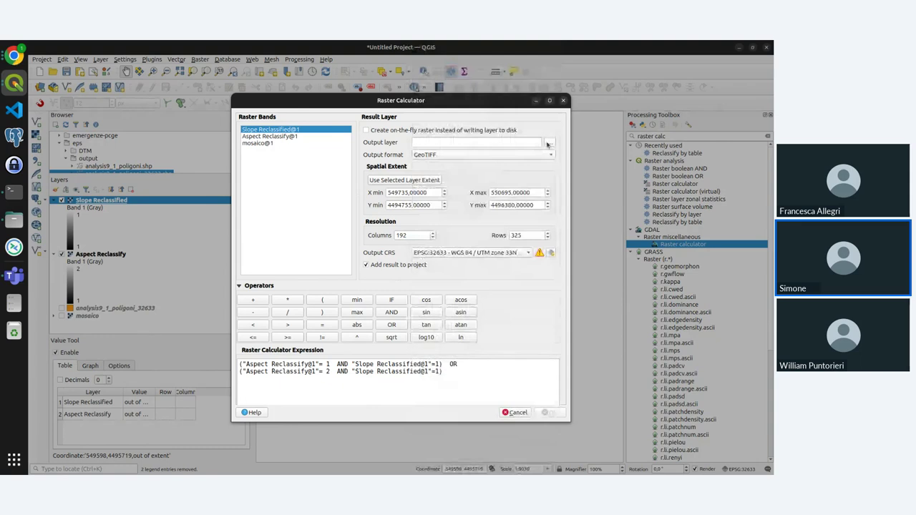
pyautogui.click(548, 144)
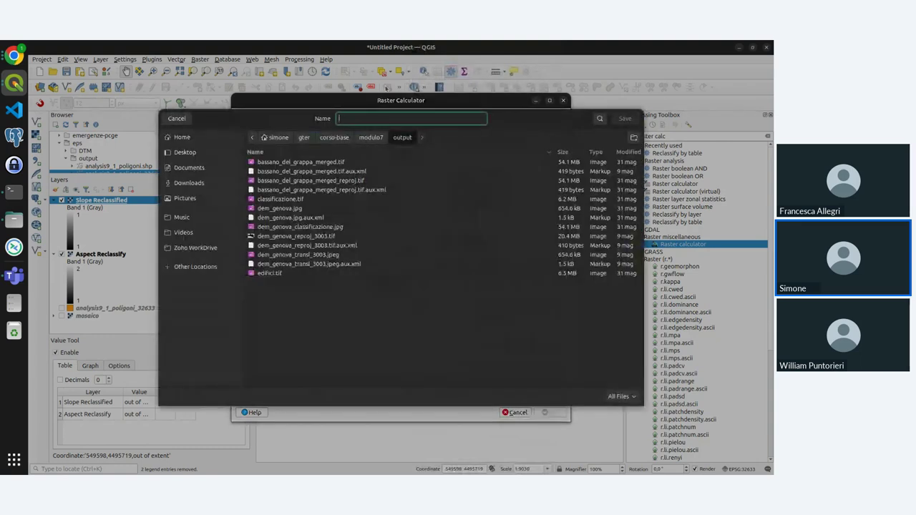
pyautogui.click(279, 138)
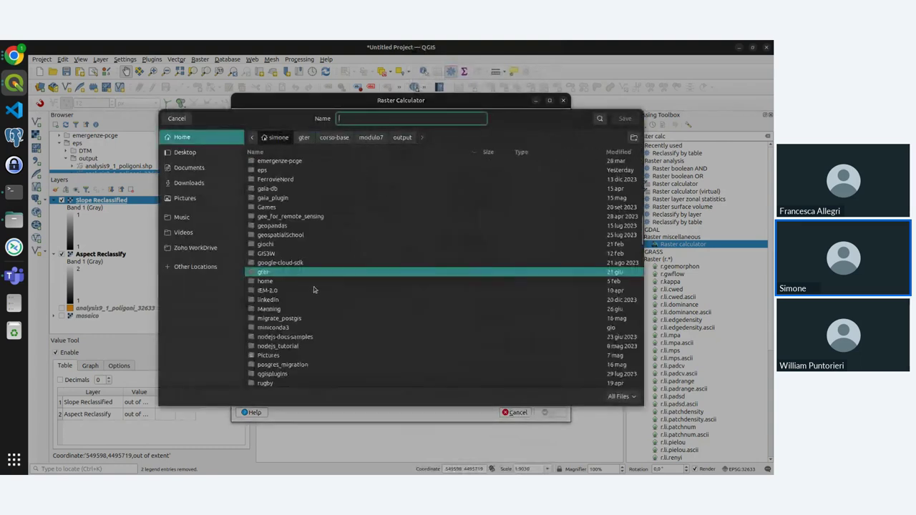
pyautogui.doubleClick(263, 274)
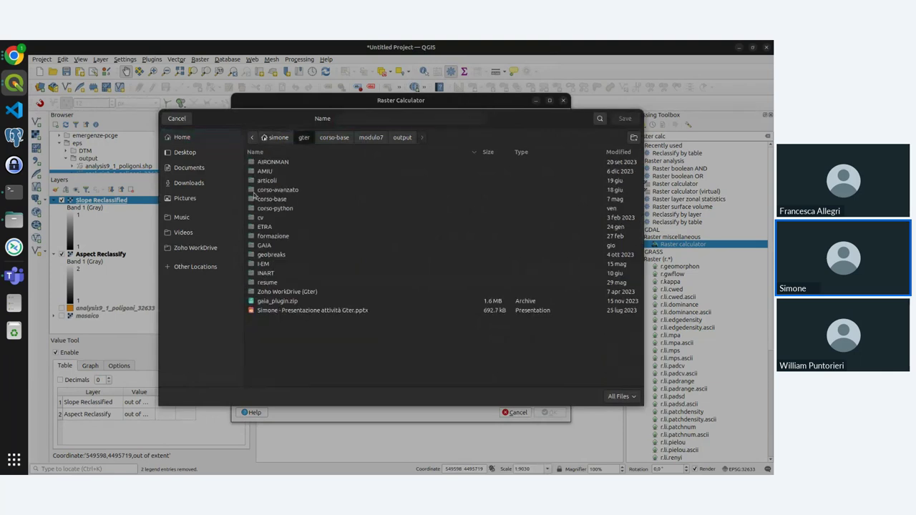
pyautogui.doubleClick(271, 254)
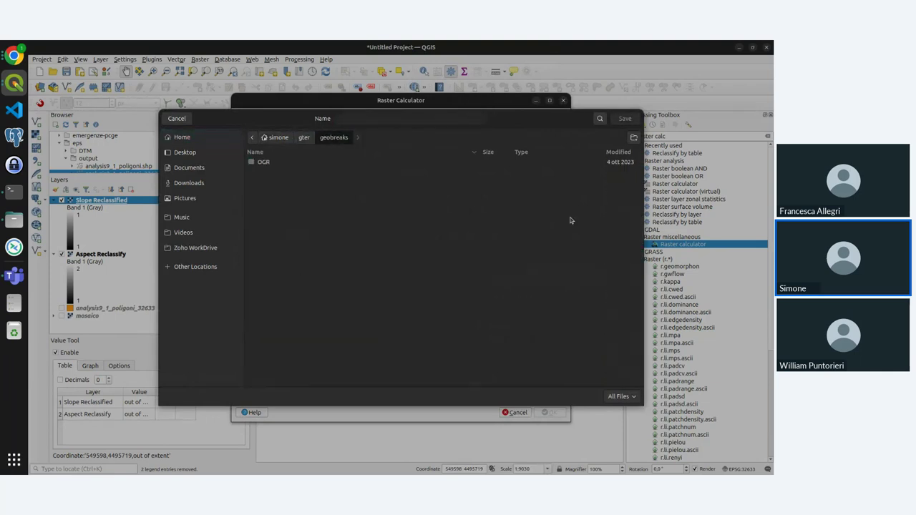
pyautogui.click(634, 136)
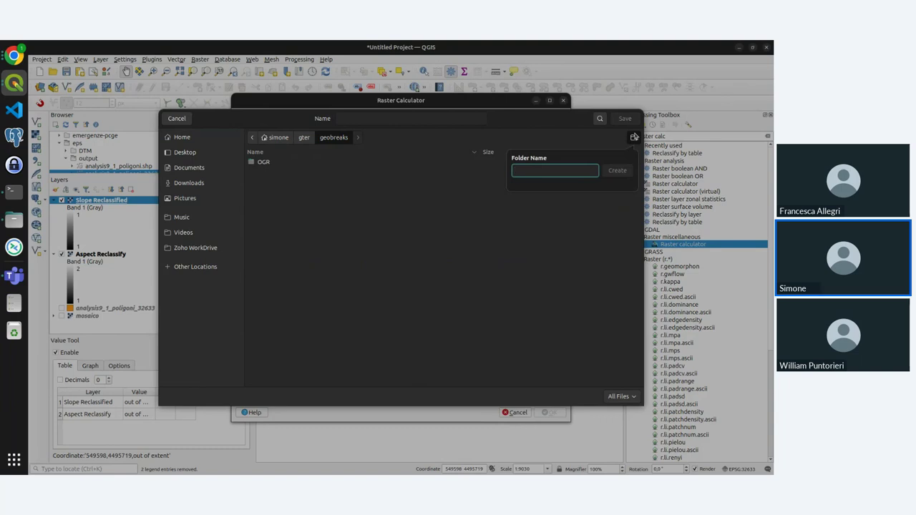
pyautogui.write('output')
pyautogui.press('Return')
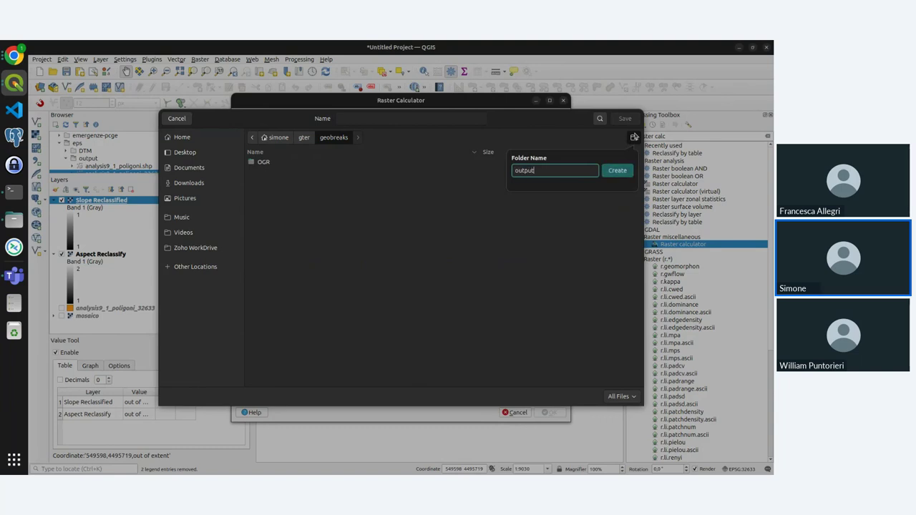
# - Name the output layer validi in the new output folder and run the raster calculation
pyautogui.click(375, 119)
pyautogui.write('validi')
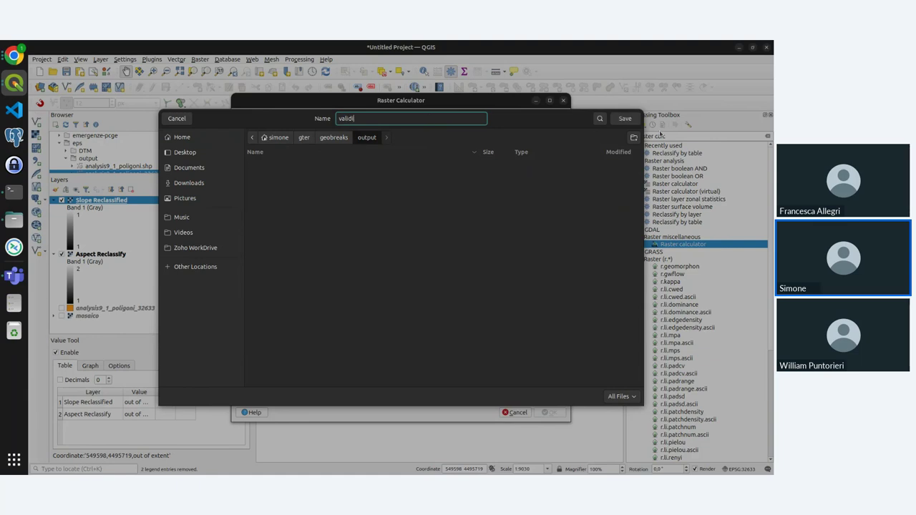
pyautogui.click(629, 116)
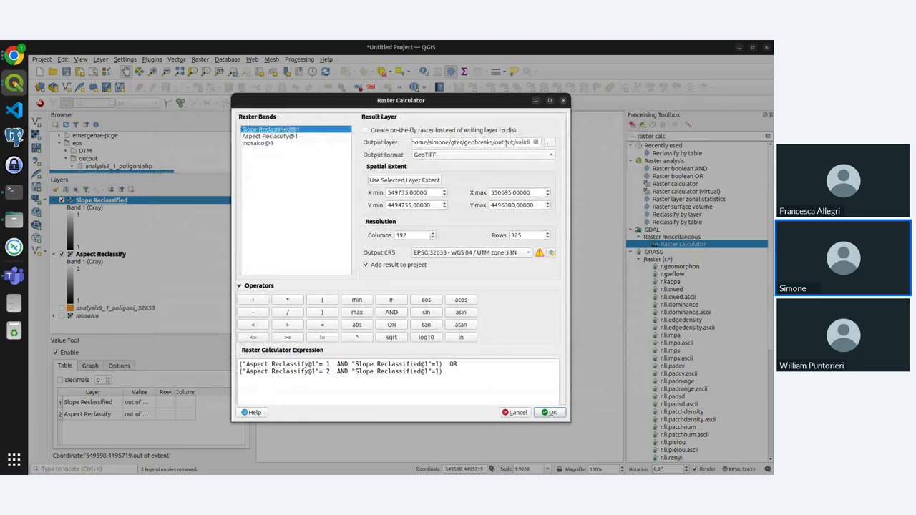
pyautogui.click(548, 413)
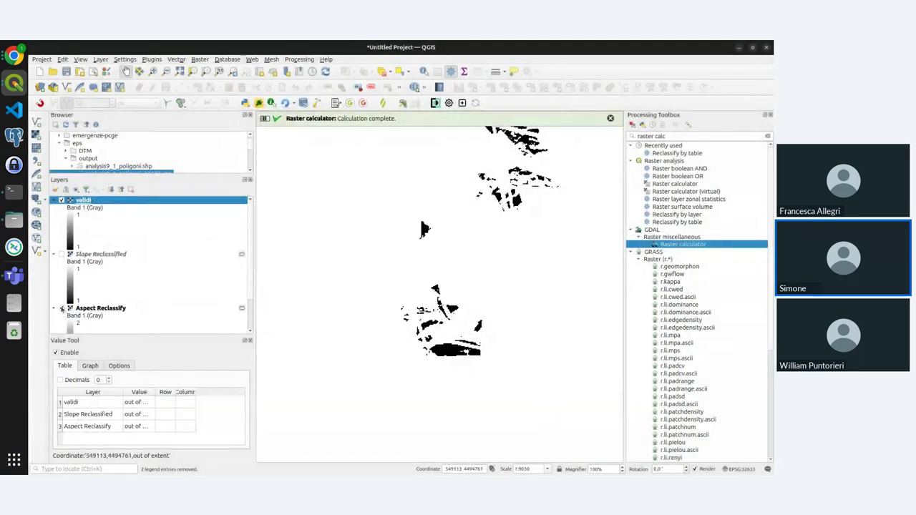
# - Render the validi layer as singleband pseudocolor with value 1 in red (#fb123b), and enlarge the Value Tool panel
pyautogui.moveTo(476, 236); pyautogui.dragTo(468, 290)
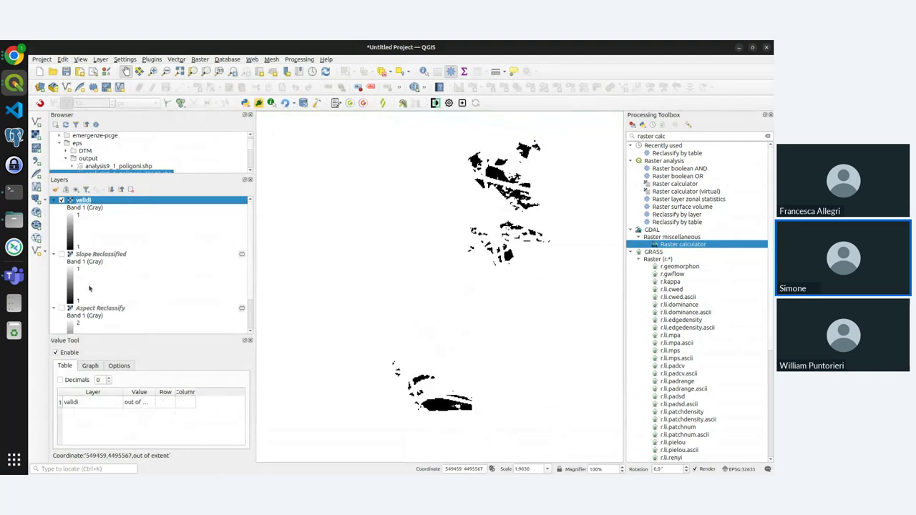
pyautogui.doubleClick(78, 203)
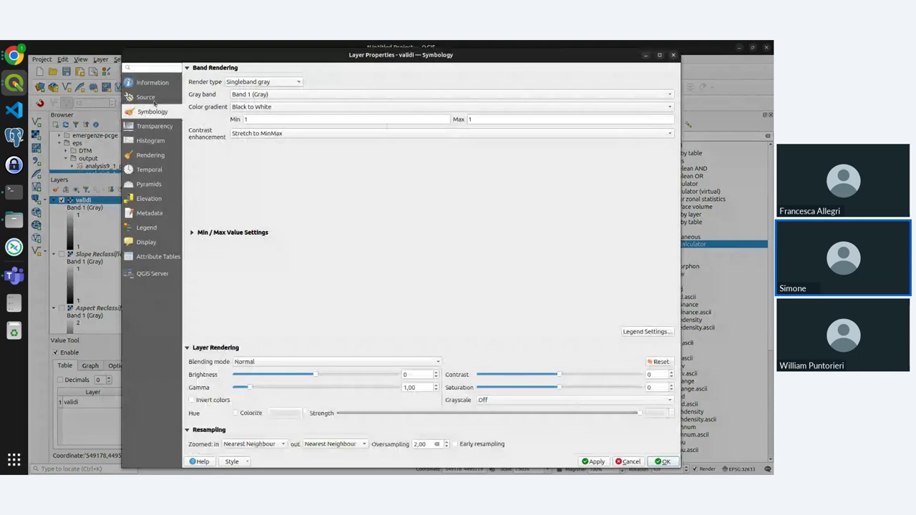
pyautogui.click(275, 82)
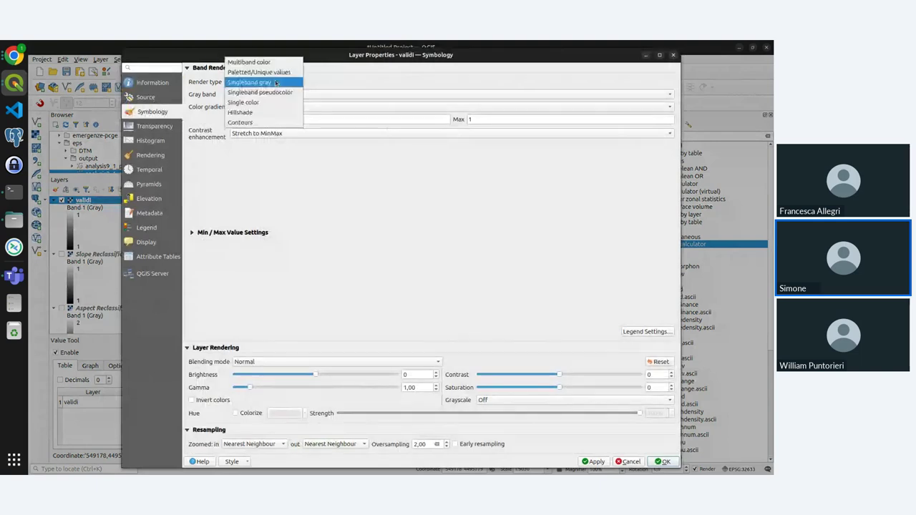
pyautogui.click(275, 93)
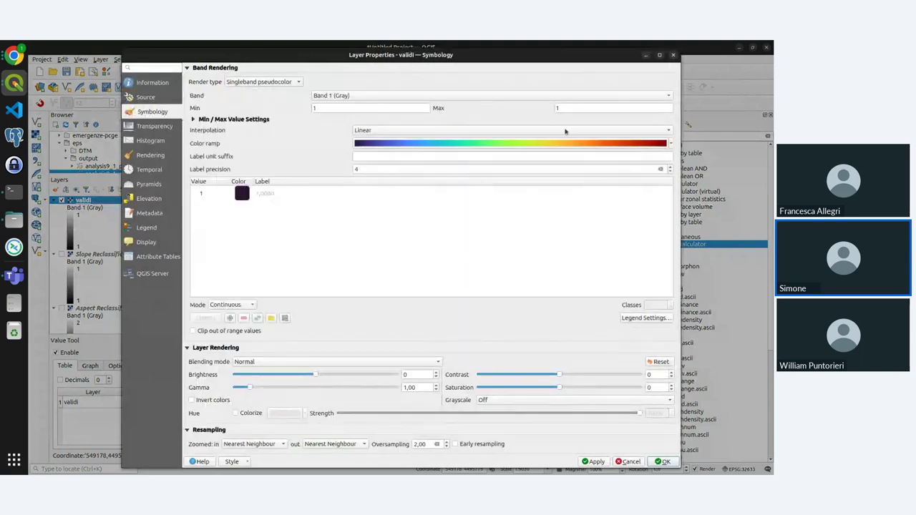
pyautogui.doubleClick(242, 193)
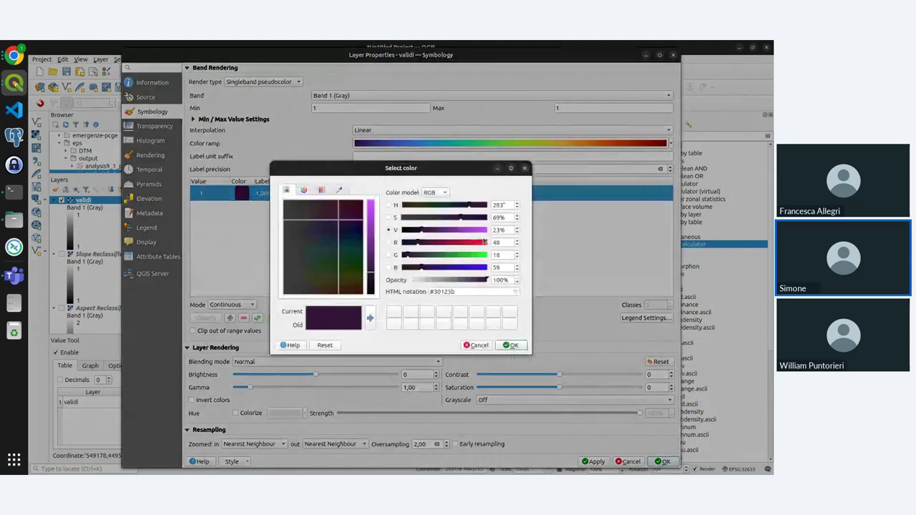
pyautogui.click(486, 243)
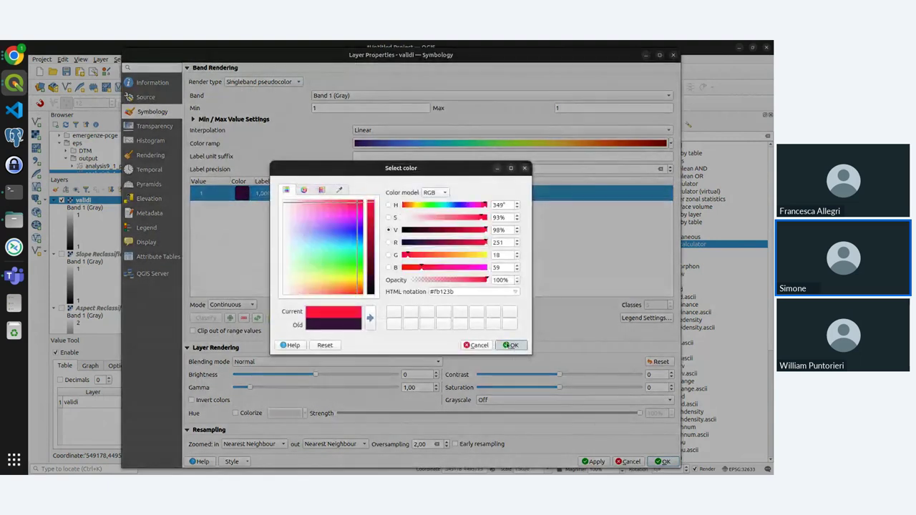
pyautogui.click(510, 345)
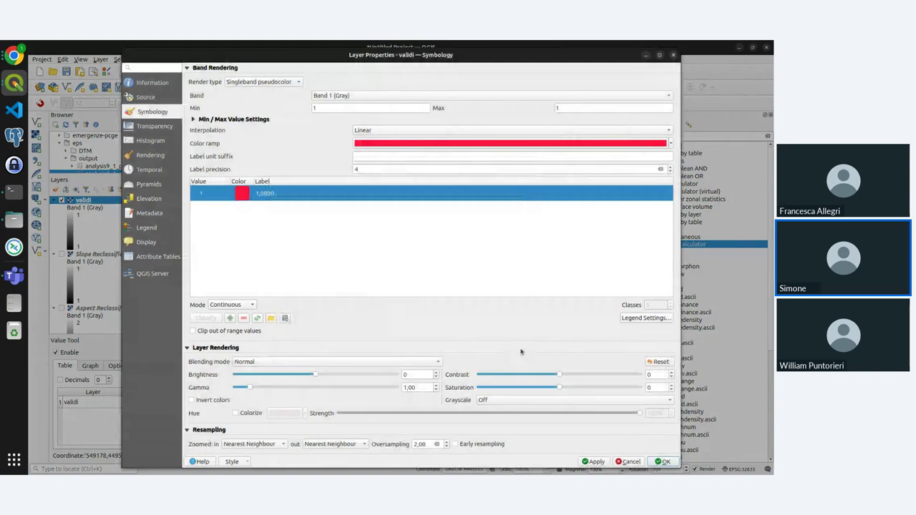
pyautogui.click(660, 461)
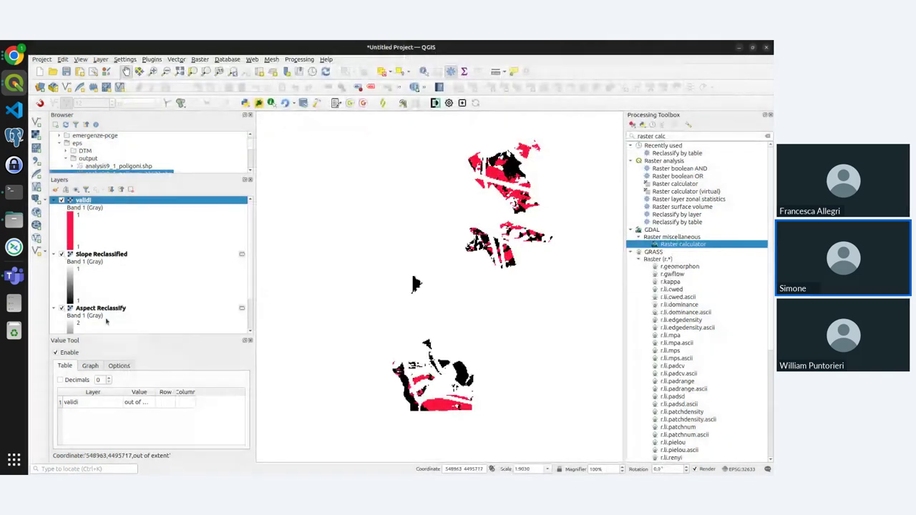
pyautogui.moveTo(149, 337); pyautogui.dragTo(148, 312)
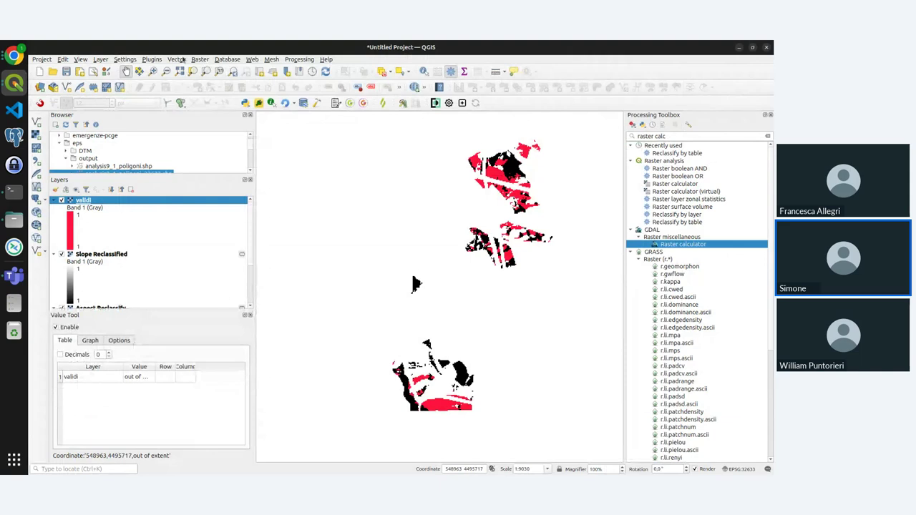
pyautogui.click(176, 59)
pyautogui.click(187, 69)
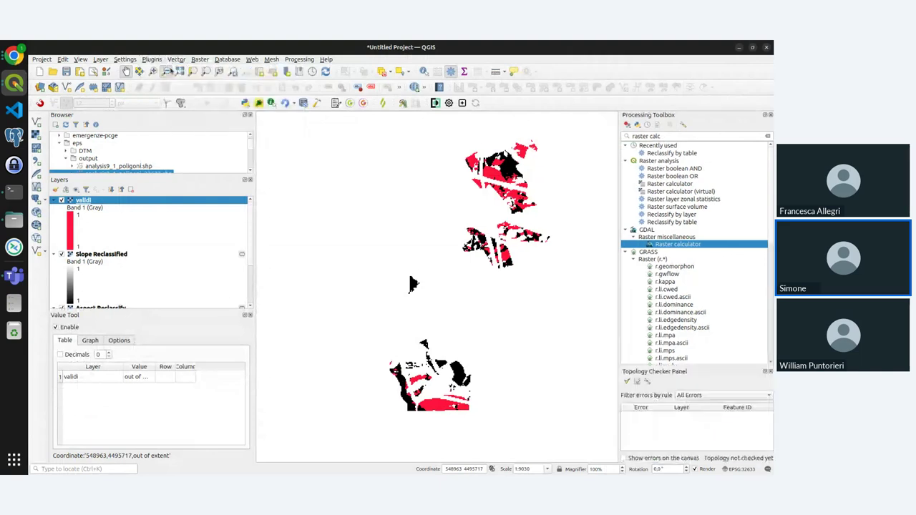
pyautogui.click(770, 372)
# - View the Value Tool plugin's details among the installed plugins and close the plugin manager
pyautogui.click(150, 60)
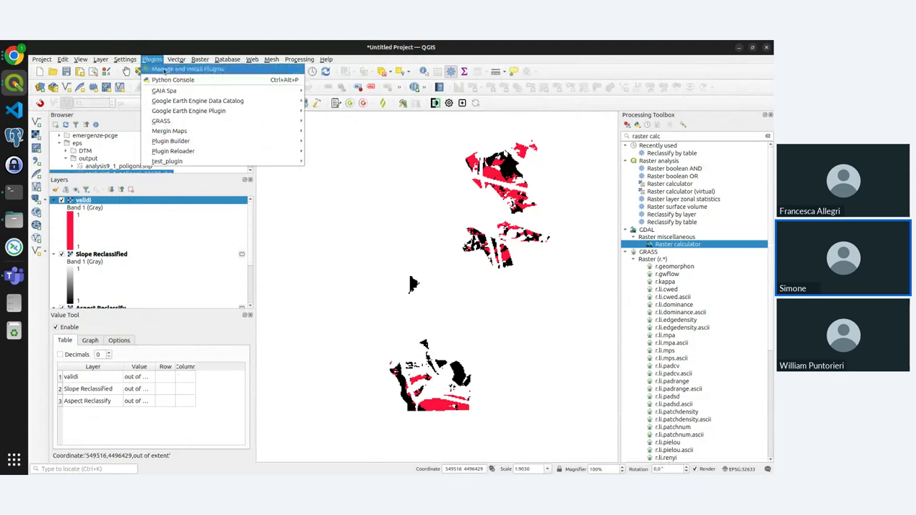
pyautogui.click(164, 69)
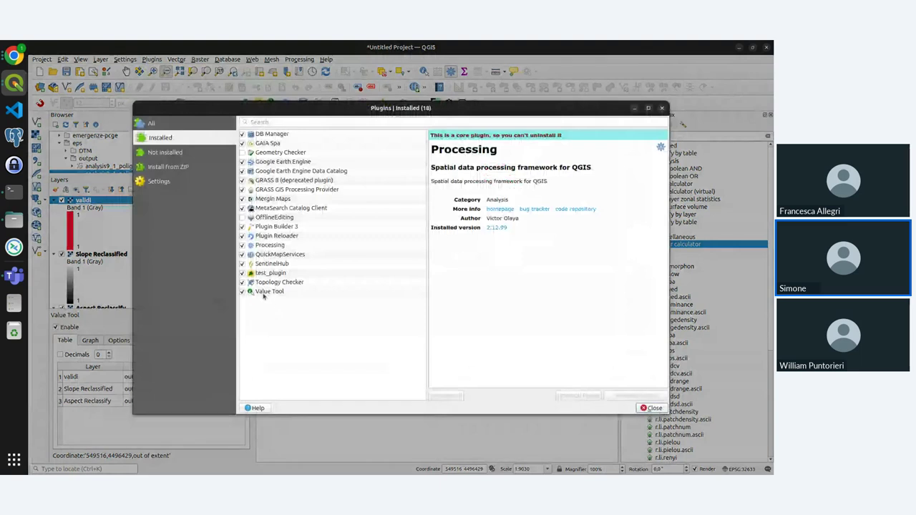
pyautogui.click(264, 293)
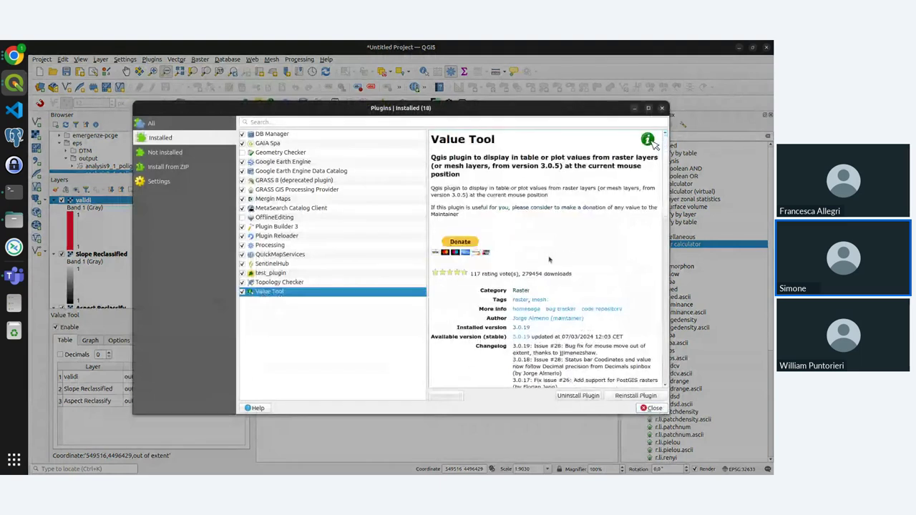
pyautogui.click(652, 408)
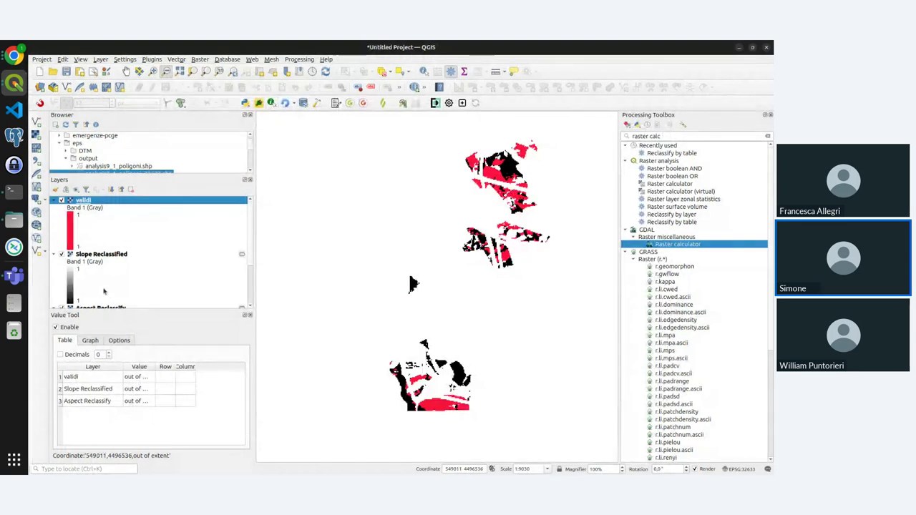
# - Compare the pixel values of validi, Slope Reclassified and Aspect Reclassify on the map with the Value Tool
pyautogui.scroll(3, 413, 284)
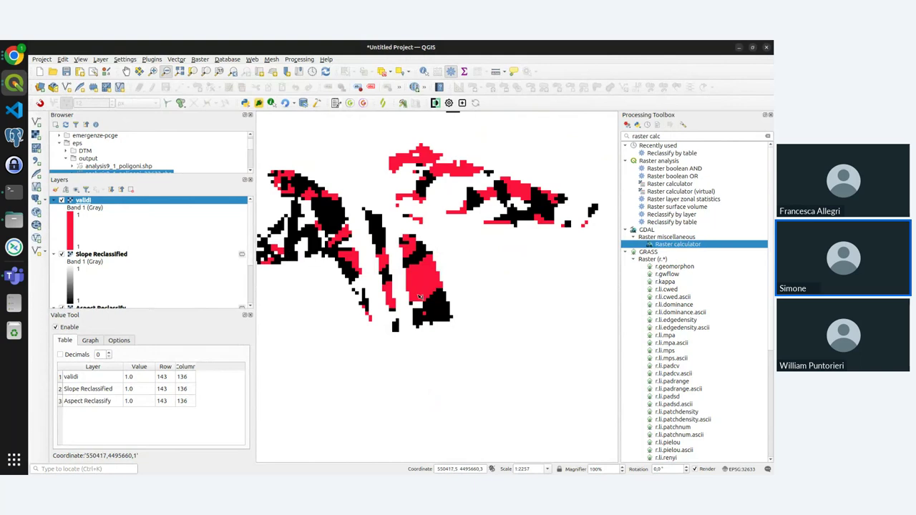
pyautogui.scroll(-3, 155, 252)
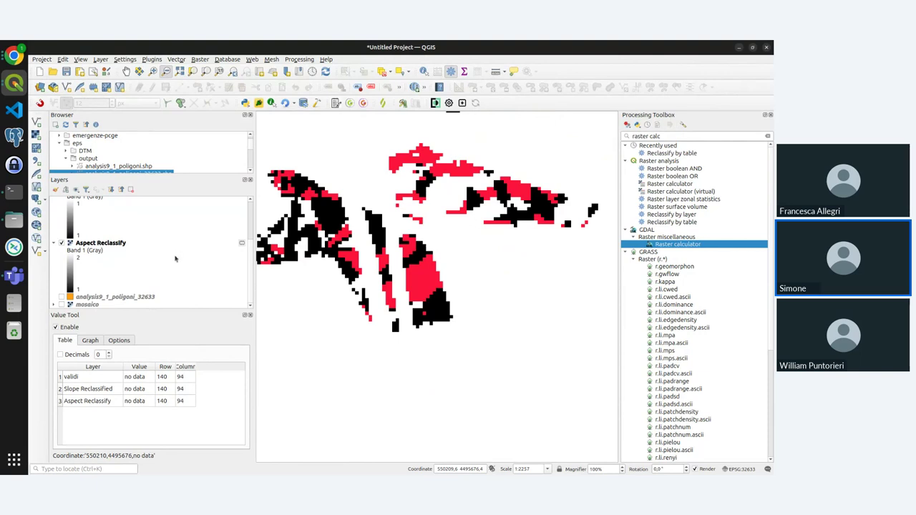
pyautogui.hotkey('alt', 'Tab')
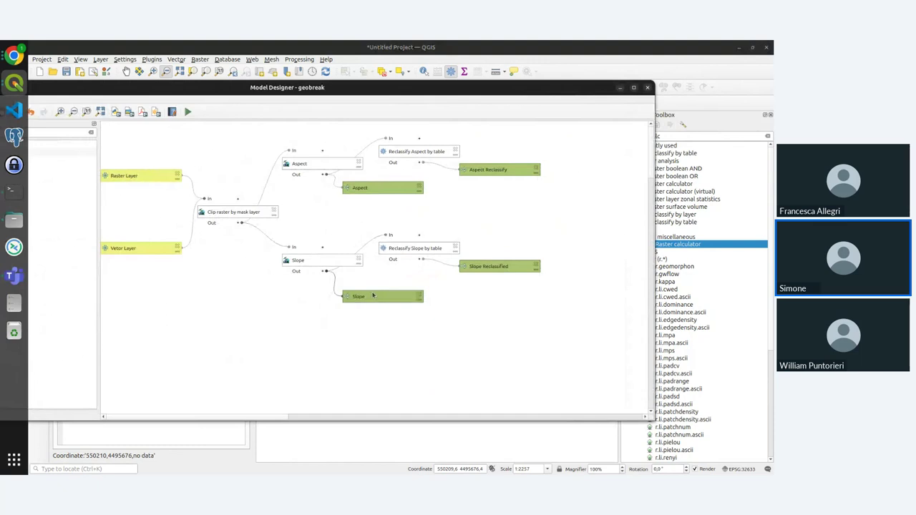
pyautogui.hotkey('alt', 'Tab')
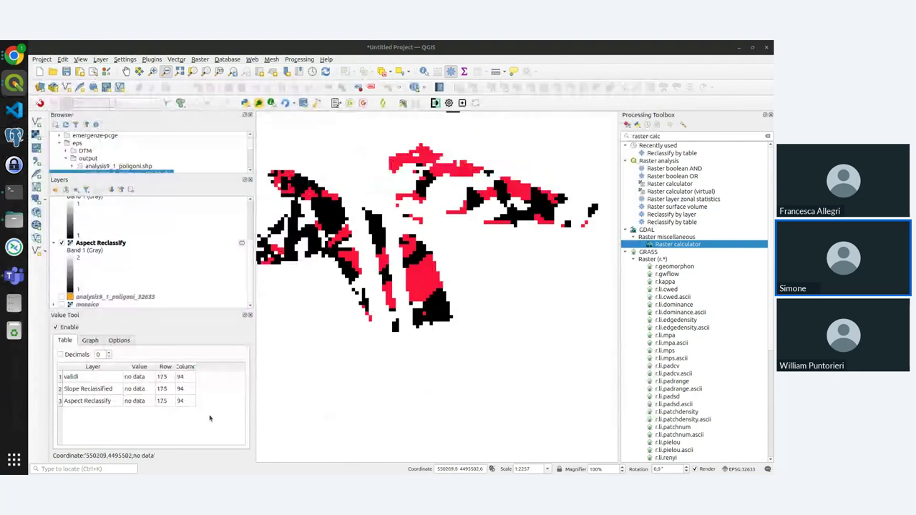
pyautogui.scroll(-1, 257, 321)
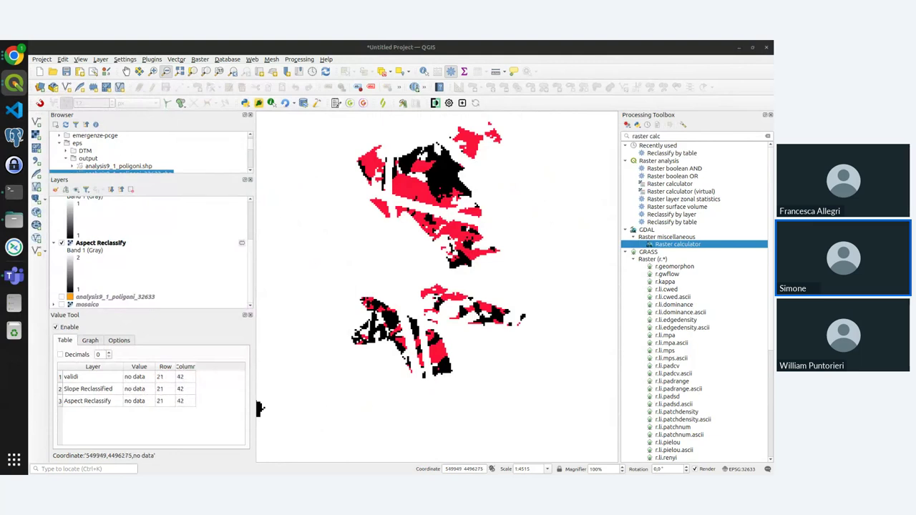
# - Search the geobreak model's algorithms for "raster cal" and open the settings of the Raster analysis Raster calculator
pyautogui.hotkey('alt', 'Tab')
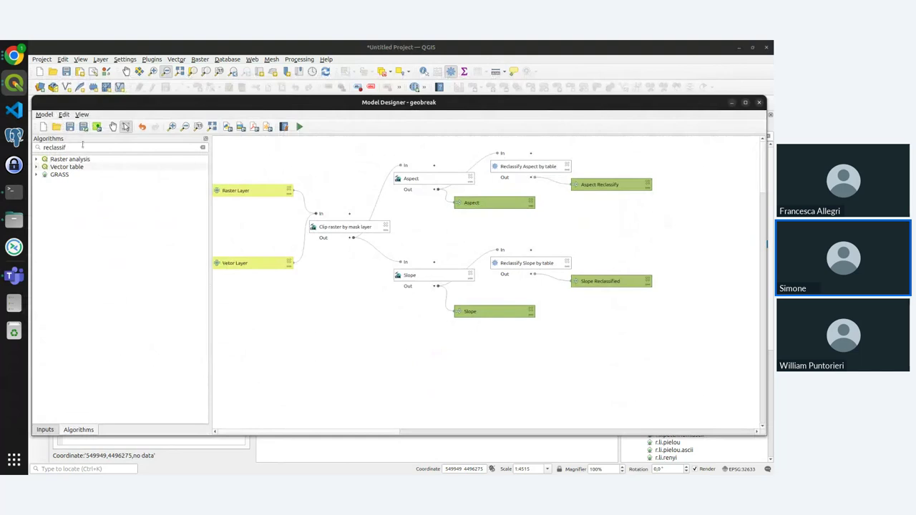
pyautogui.doubleClick(82, 147)
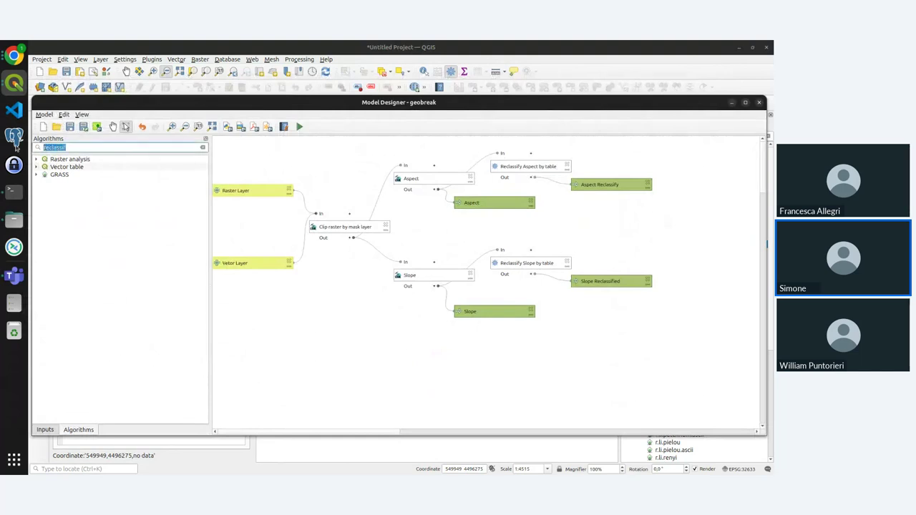
pyautogui.write('raster cla')
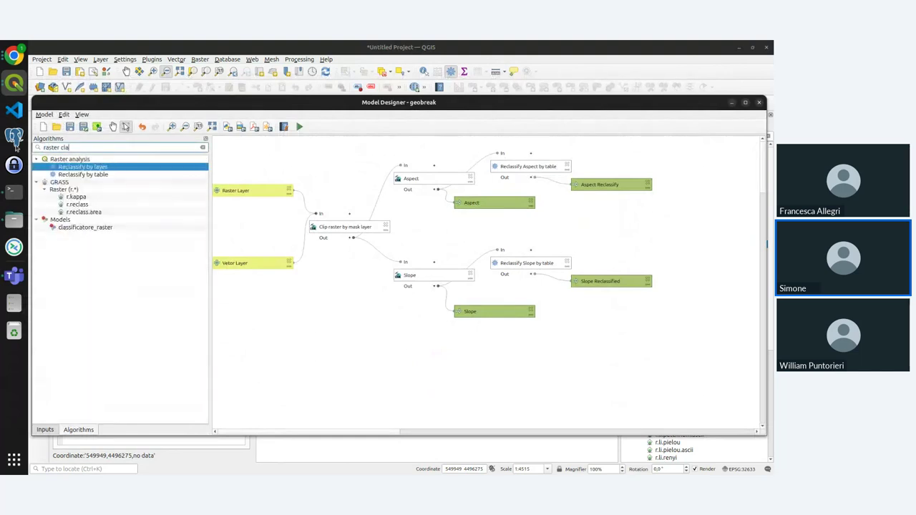
pyautogui.press('BackSpace')
pyautogui.press('BackSpace')
pyautogui.write('al')
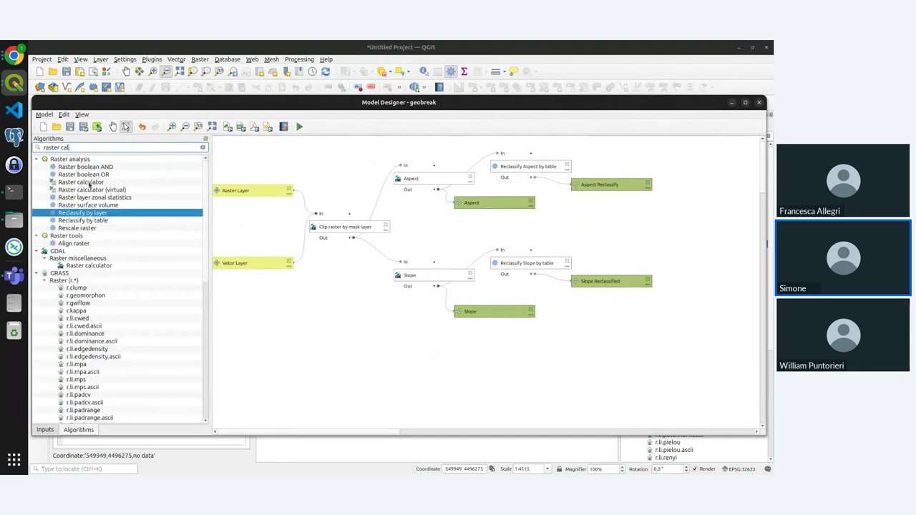
pyautogui.click(89, 183)
pyautogui.doubleClick(89, 183)
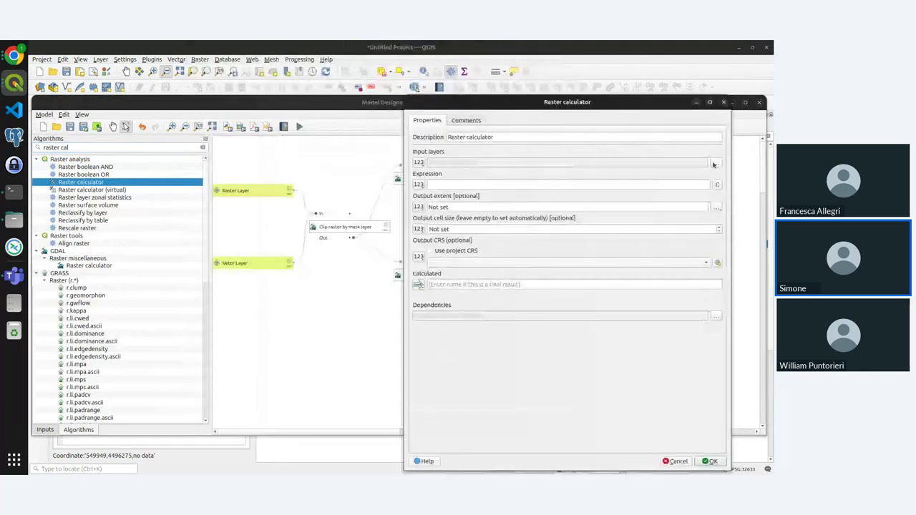
# - Choose the Slope Reclassified and Aspect Reclassify rasters as the raster calculator's input layers
pyautogui.click(715, 163)
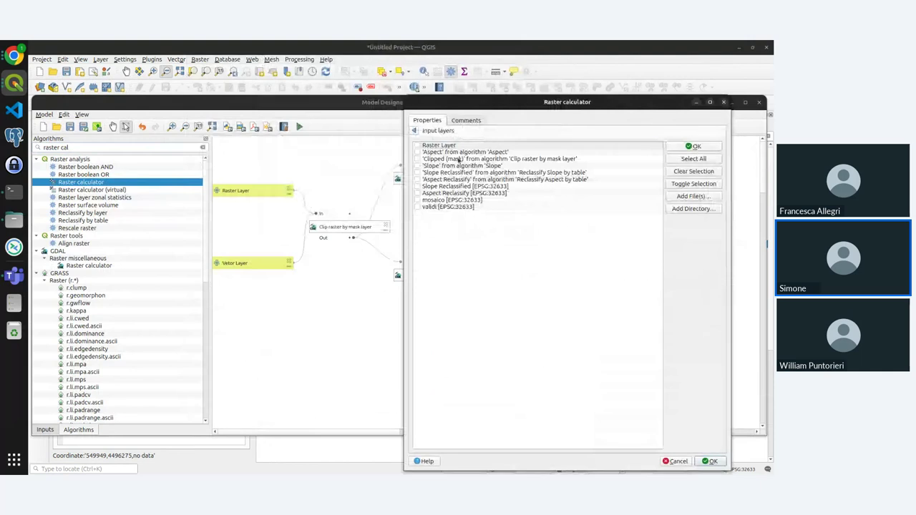
pyautogui.click(417, 186)
pyautogui.click(417, 193)
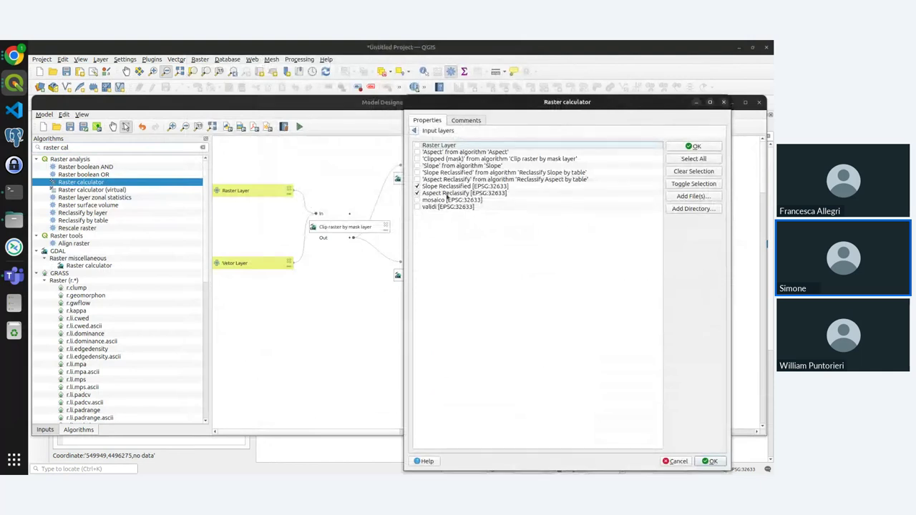
pyautogui.click(691, 146)
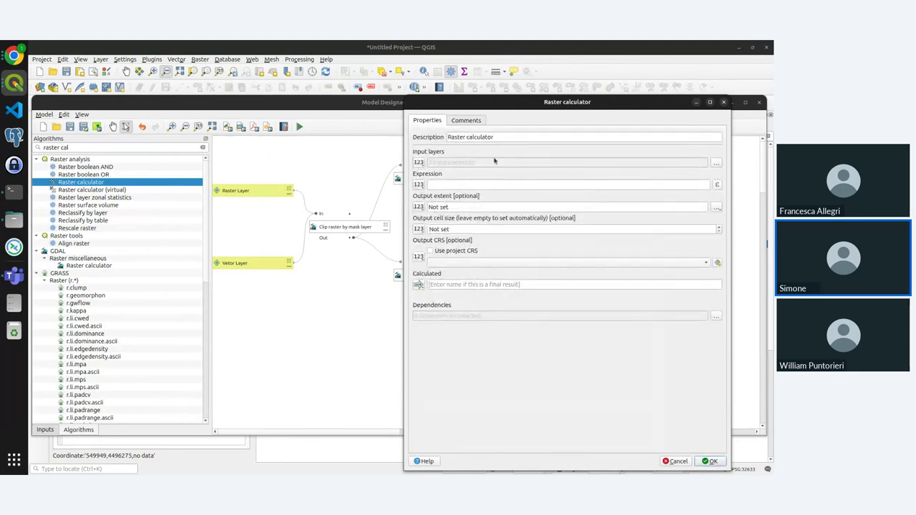
# - Build the calculator expression "A@1" = 1 AND "B@1"= 1 and accept it
pyautogui.click(716, 184)
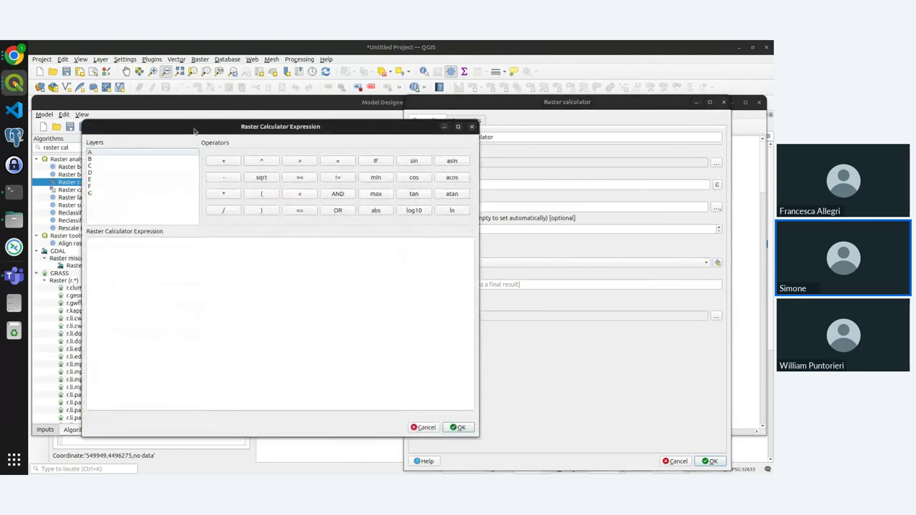
pyautogui.moveTo(248, 126); pyautogui.dragTo(331, 126)
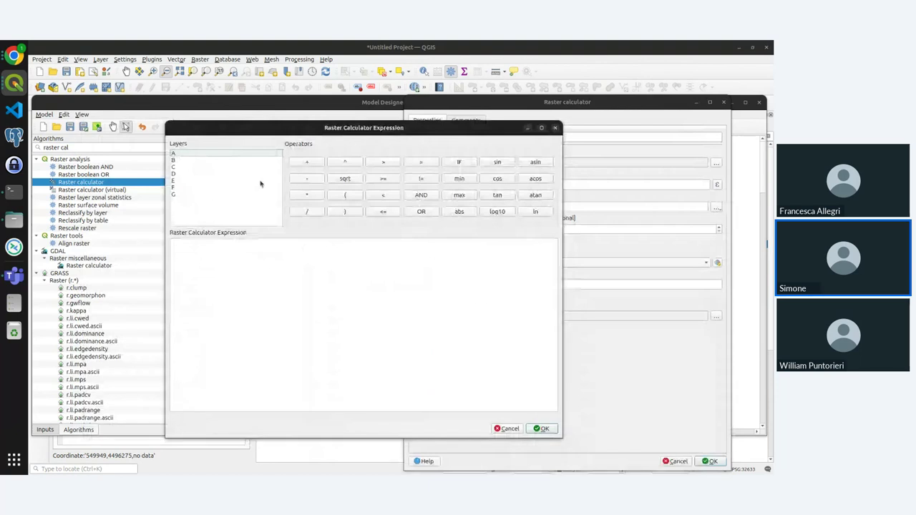
pyautogui.doubleClick(174, 154)
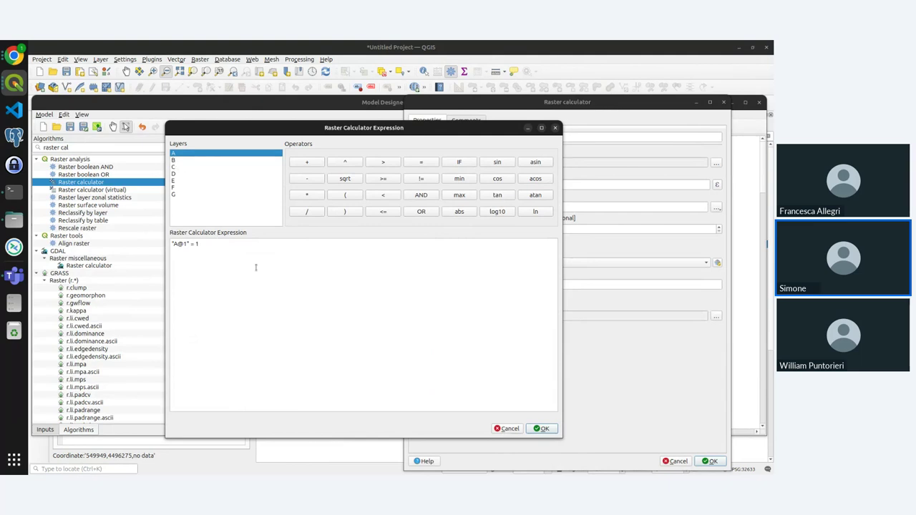
pyautogui.doubleClick(421, 195)
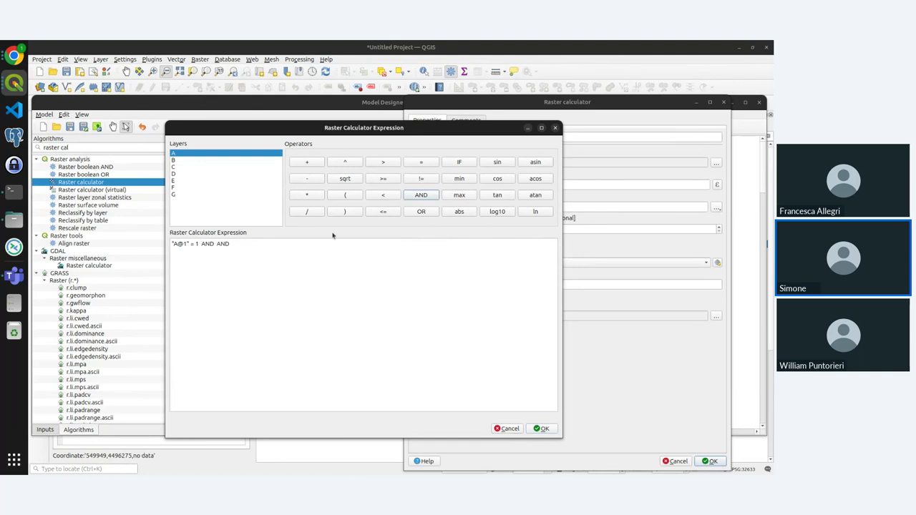
pyautogui.click(236, 244)
pyautogui.press('BackSpace')
pyautogui.press('BackSpace')
pyautogui.press('BackSpace')
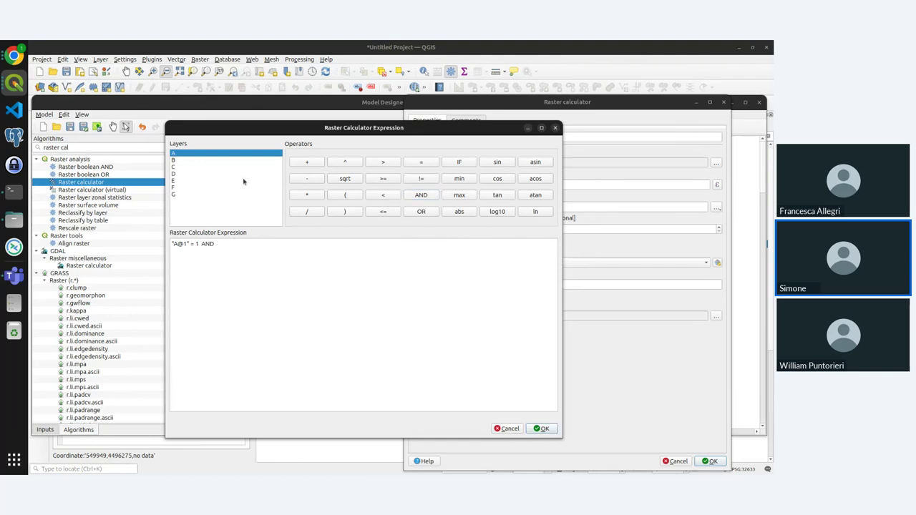
pyautogui.doubleClick(175, 161)
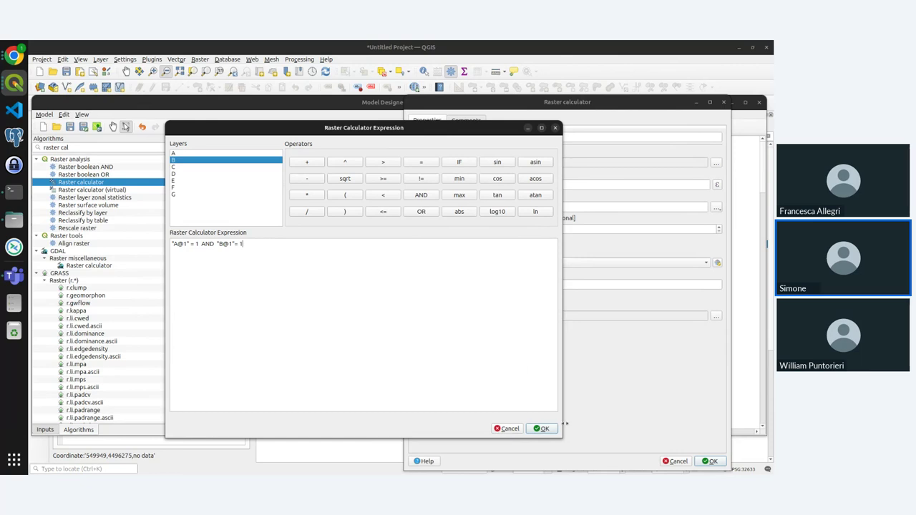
pyautogui.click(554, 429)
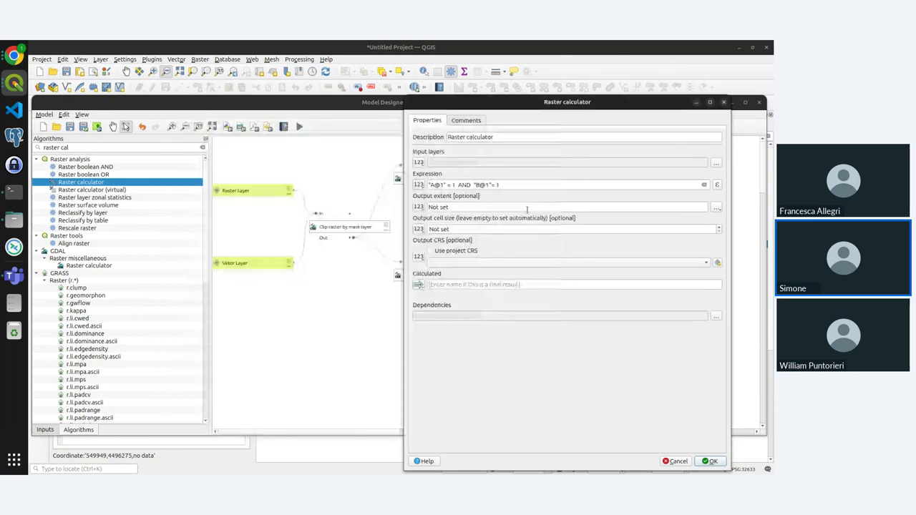
# - Check the input layer order, and extend the expression to ("A@1" = 1 AND "B@1"= 1) OR ("A@1" = 1 AND "B@1"= 2)
pyautogui.click(716, 163)
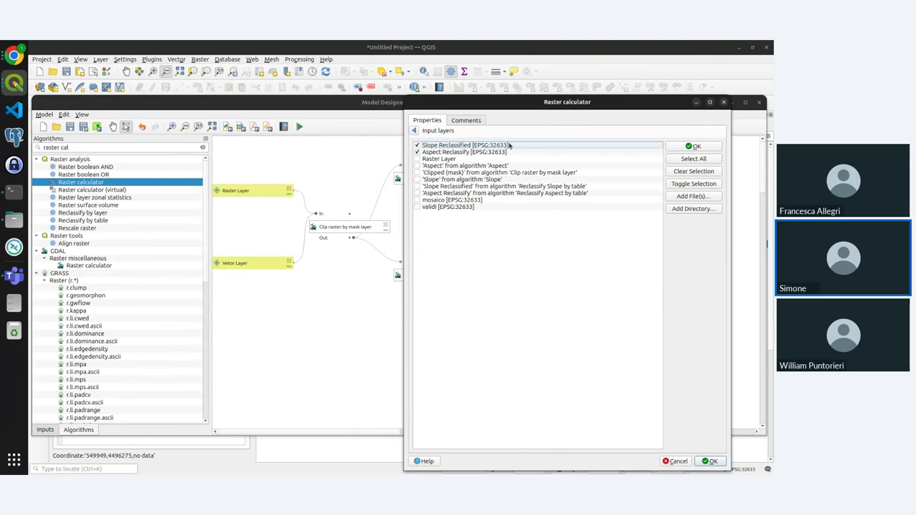
pyautogui.click(714, 149)
pyautogui.click(717, 186)
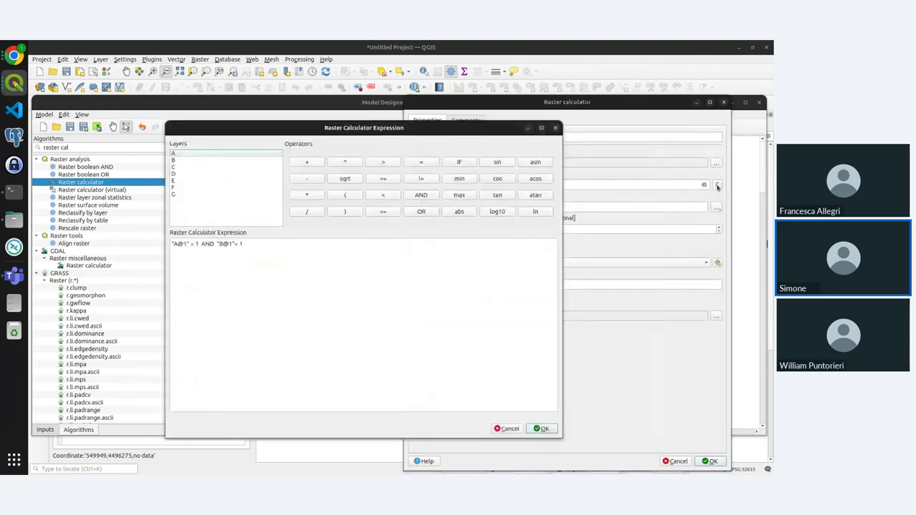
pyautogui.moveTo(244, 243); pyautogui.dragTo(158, 244)
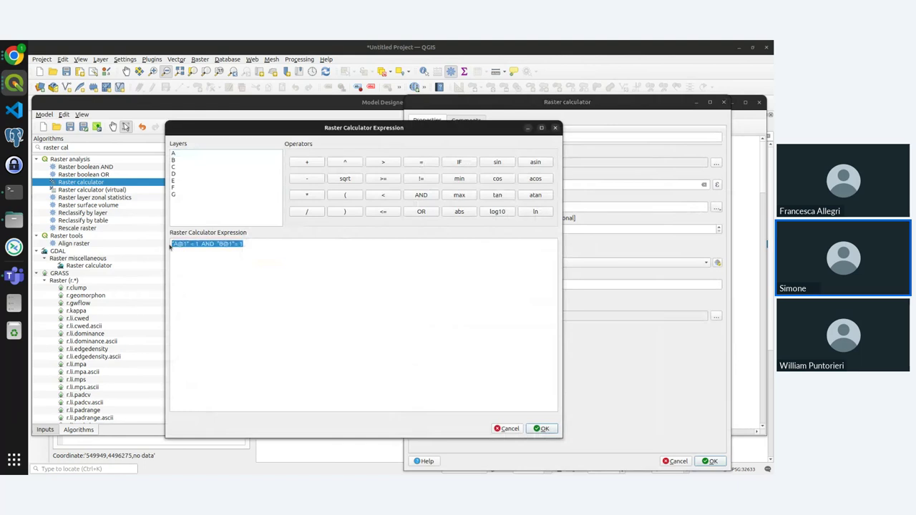
pyautogui.click(171, 244)
pyautogui.write('(')
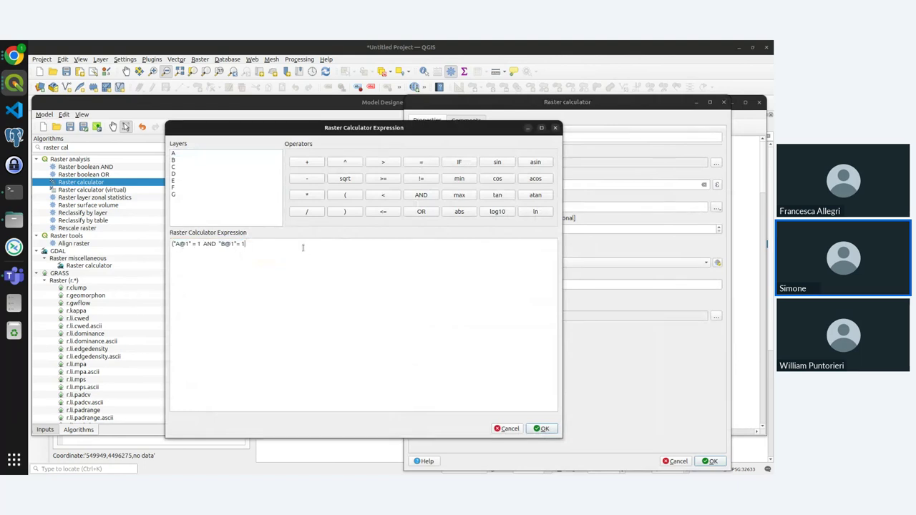
pyautogui.click(421, 212)
pyautogui.click(420, 212)
pyautogui.moveTo(245, 244); pyautogui.dragTo(172, 244)
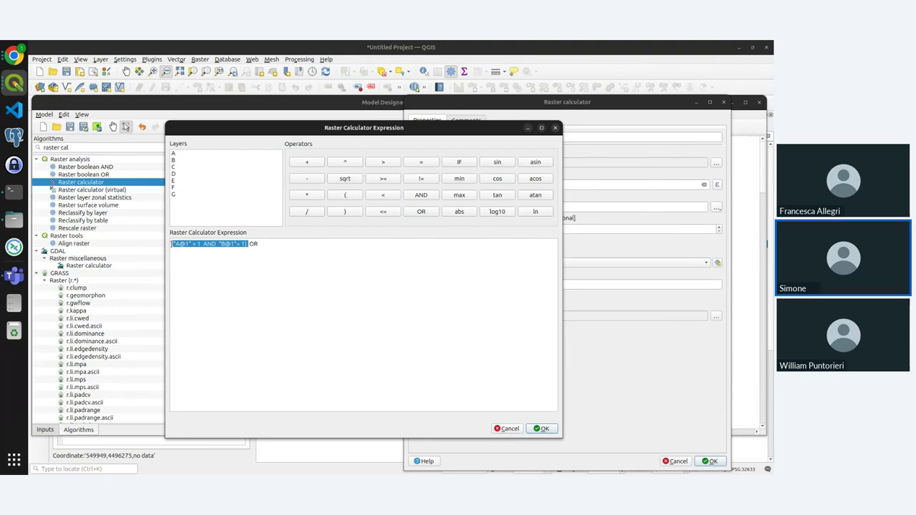
pyautogui.hotkey('ctrl', 'c')
pyautogui.click(271, 244)
pyautogui.hotkey('ctrl', 'v')
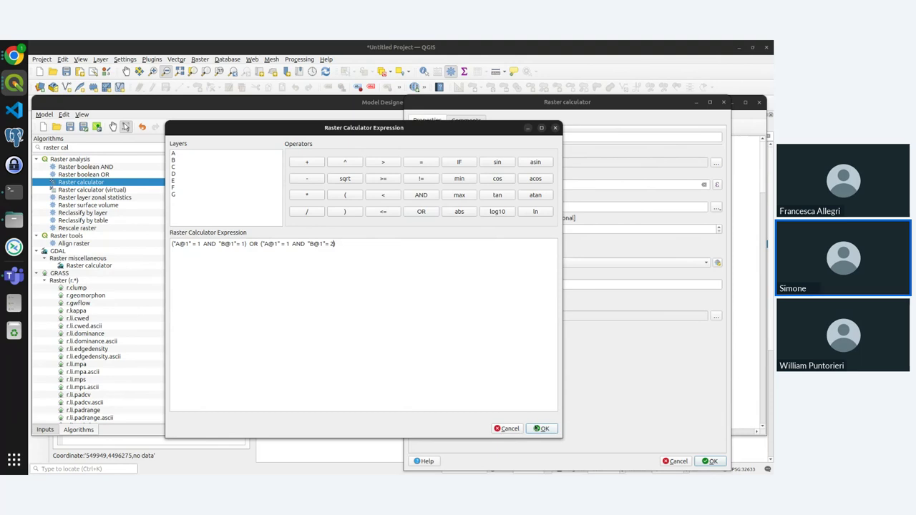
pyautogui.click(541, 428)
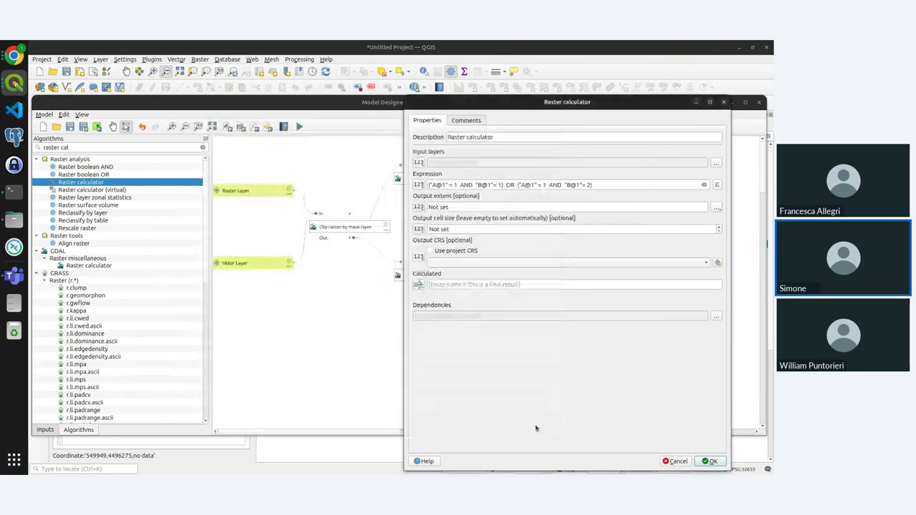
# - Add the calculator to the model with the output named Valid, and place both boxes between the two reclassified outputs
pyautogui.click(498, 283)
pyautogui.write('Valid')
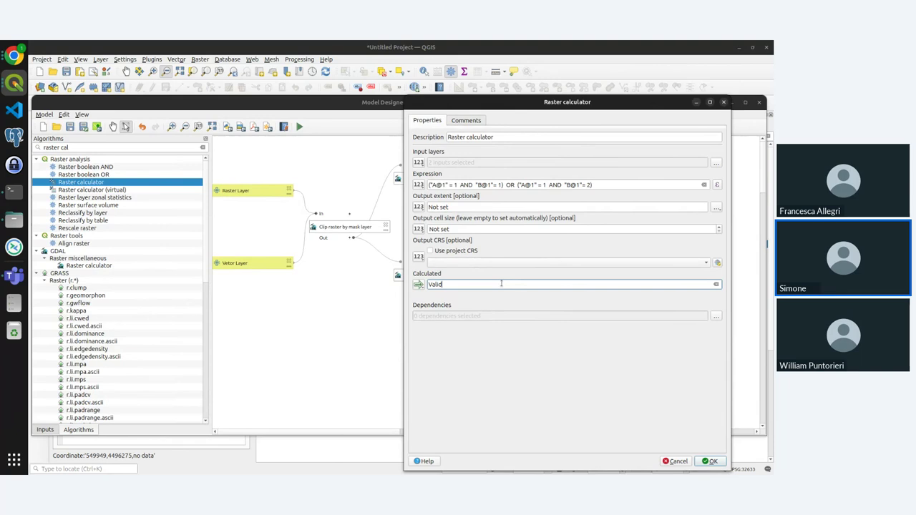
pyautogui.click(710, 461)
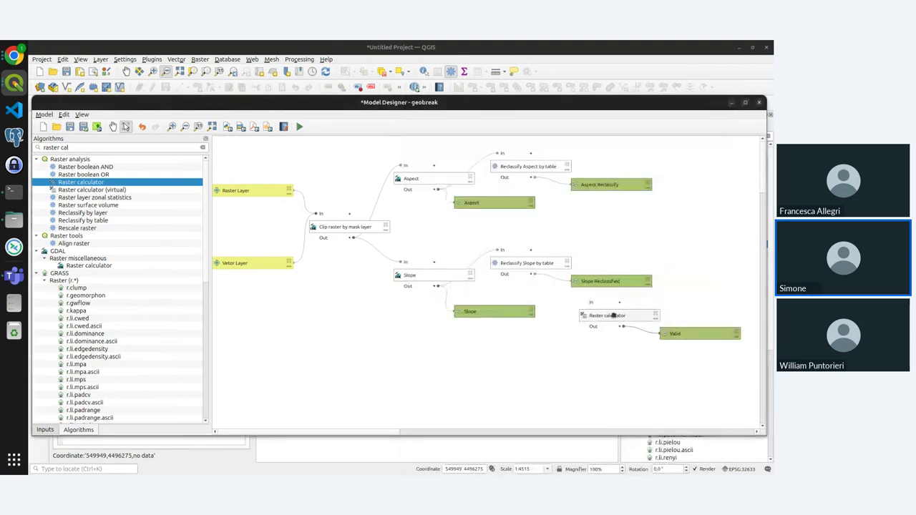
pyautogui.moveTo(614, 320); pyautogui.dragTo(657, 231)
pyautogui.moveTo(701, 333); pyautogui.dragTo(701, 252)
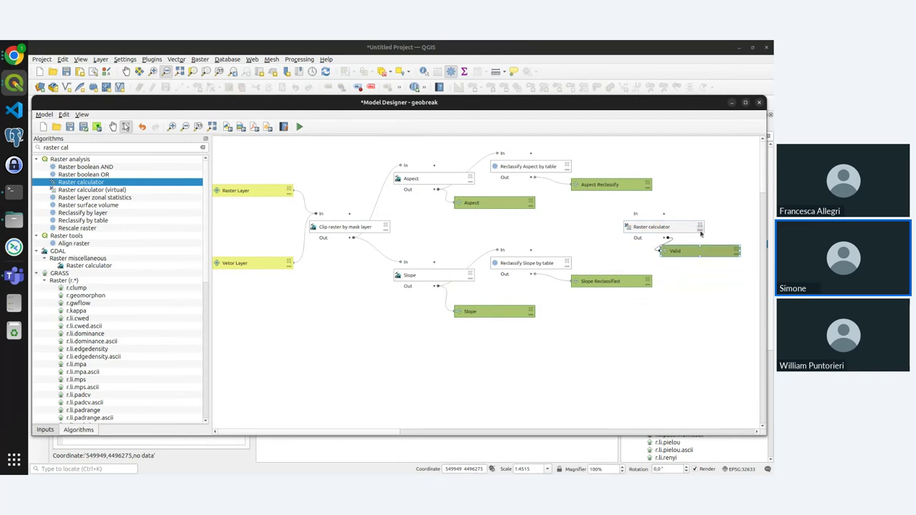
# - Reopen the model's raster calculator and try Slope and Aspect algorithm outputs as its input layers, returning the source to Value
pyautogui.doubleClick(700, 226)
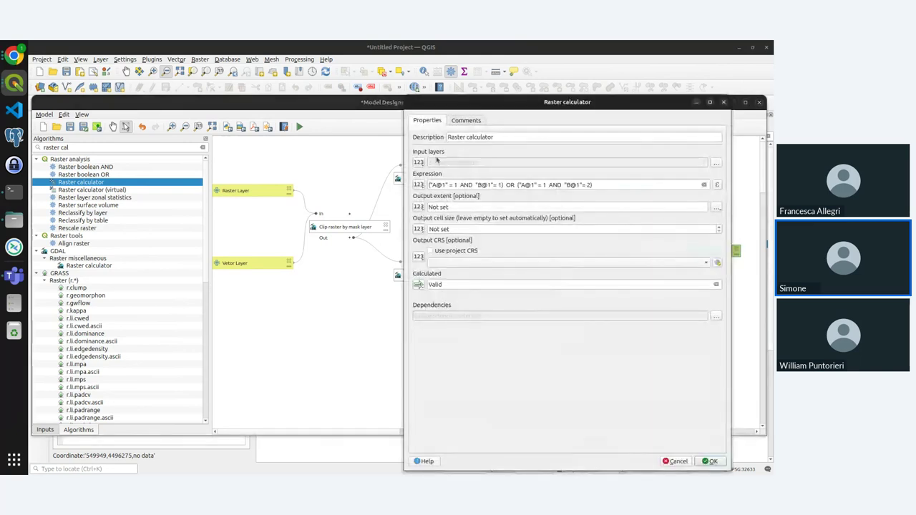
pyautogui.click(420, 162)
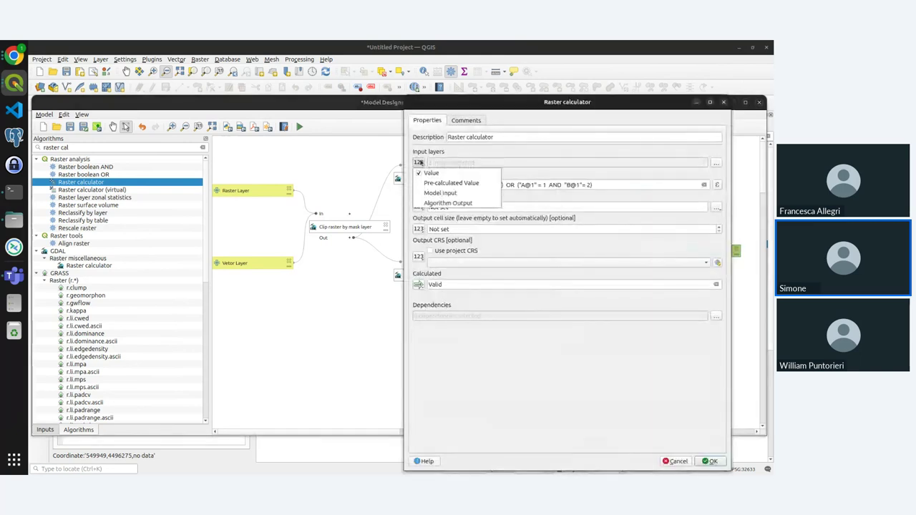
pyautogui.click(444, 202)
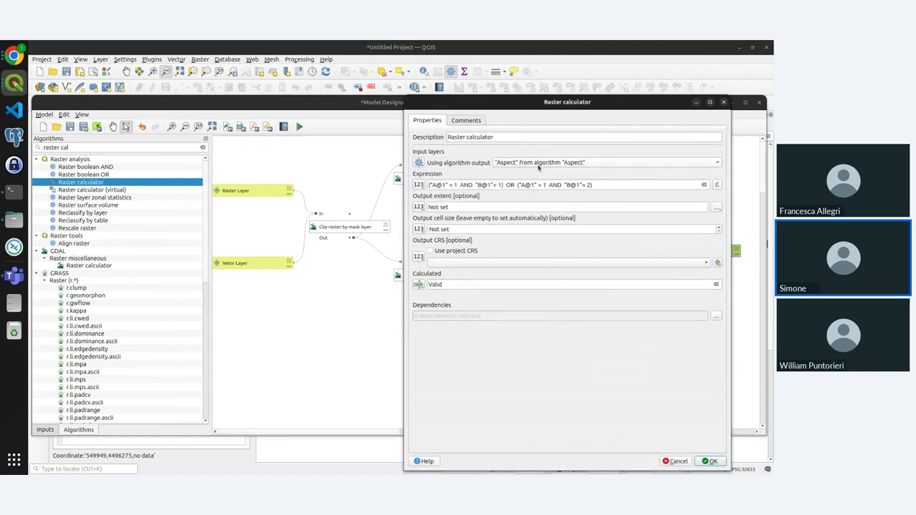
pyautogui.click(714, 163)
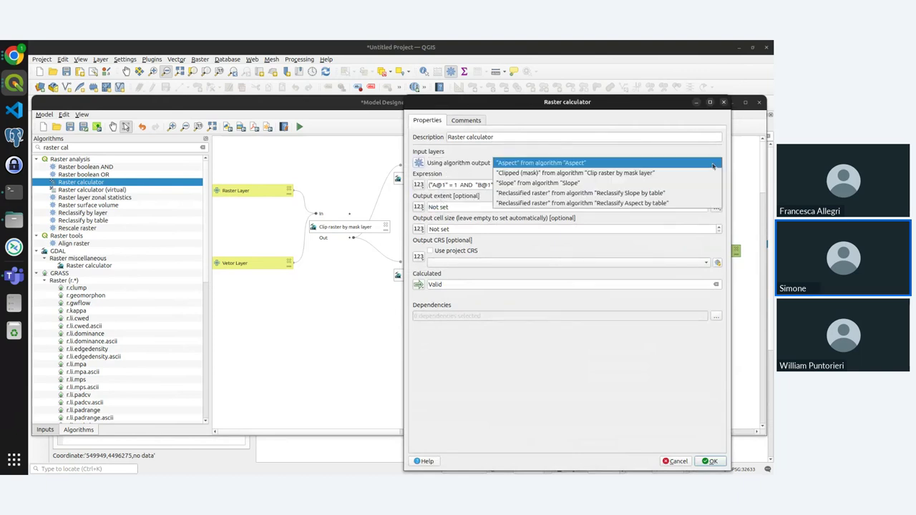
pyautogui.click(535, 183)
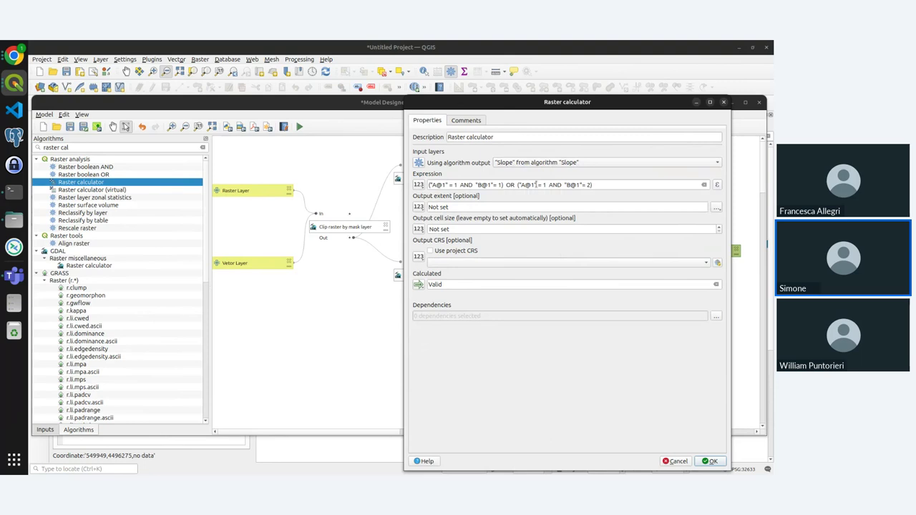
pyautogui.click(532, 163)
pyautogui.click(535, 145)
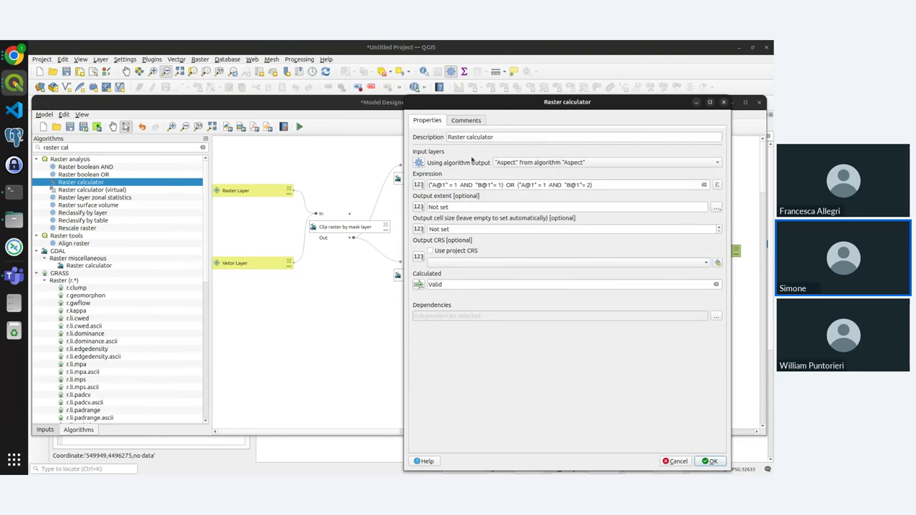
pyautogui.click(420, 163)
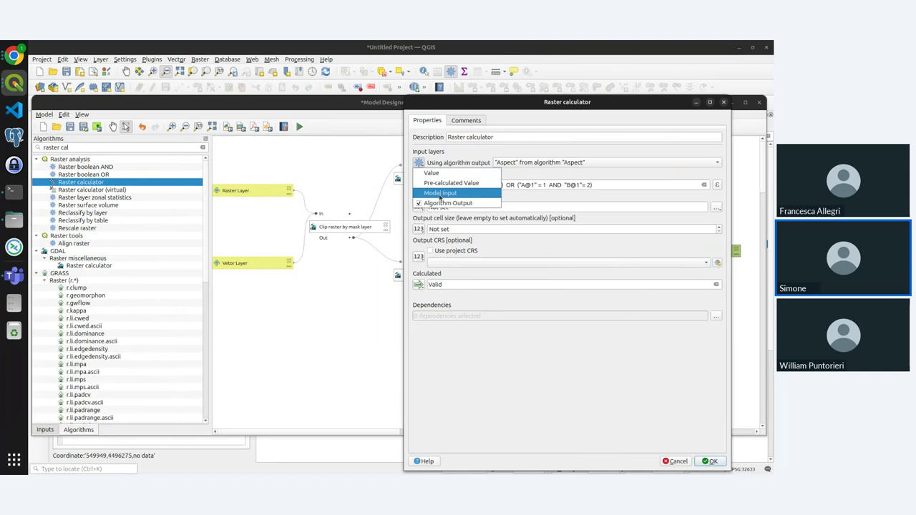
pyautogui.click(440, 193)
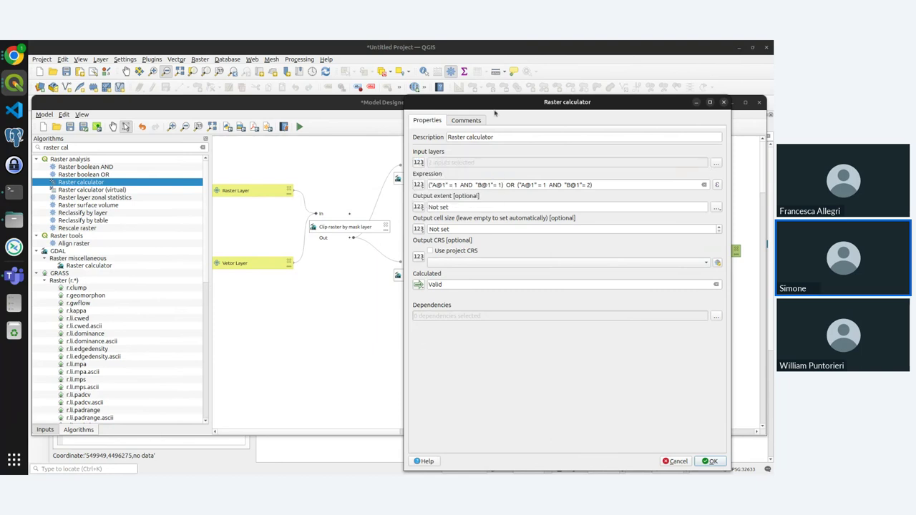
# - Set the raster calculator's input layers to the algorithm output "Slope" from algorithm "Slope" and apply it to the model
pyautogui.moveTo(480, 107); pyautogui.dragTo(341, 110)
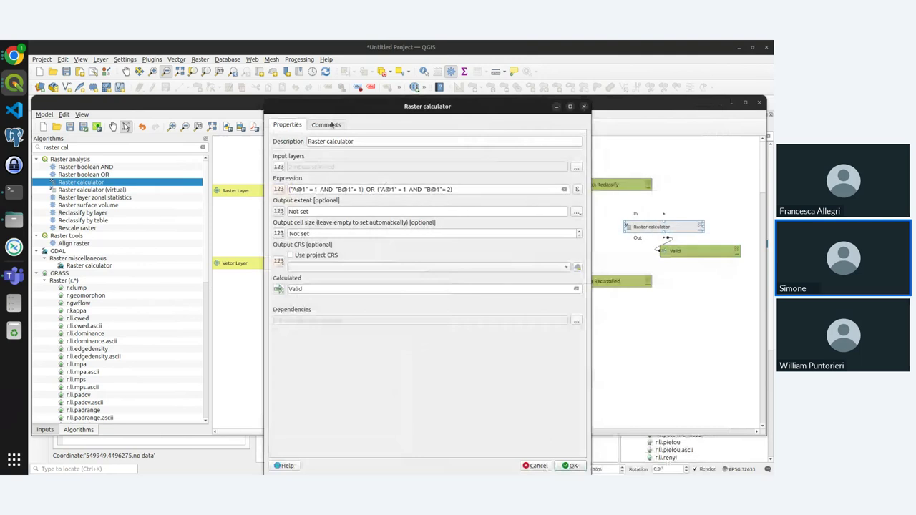
pyautogui.click(327, 124)
pyautogui.click(293, 125)
pyautogui.click(279, 166)
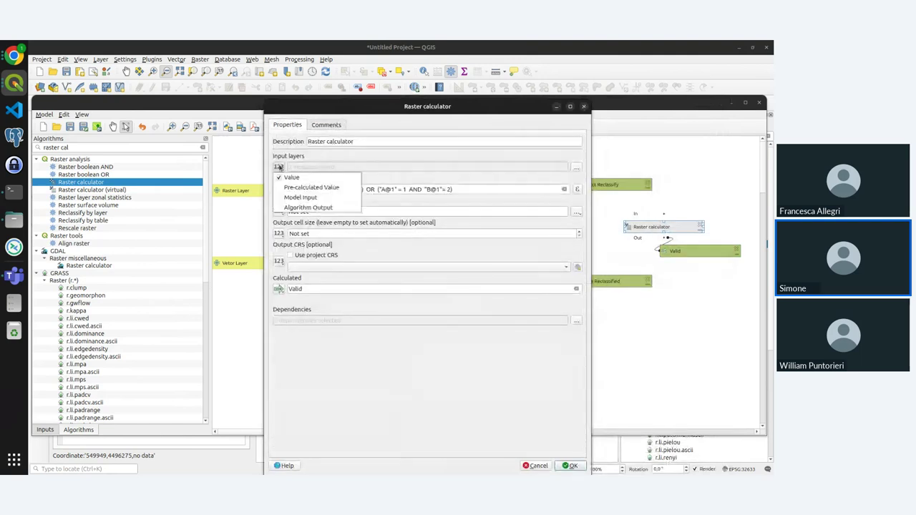
pyautogui.click(308, 207)
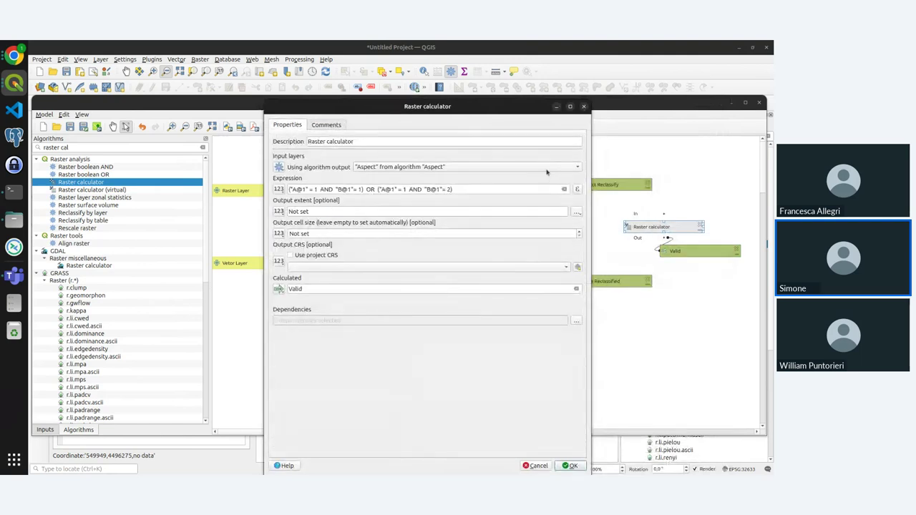
pyautogui.click(547, 167)
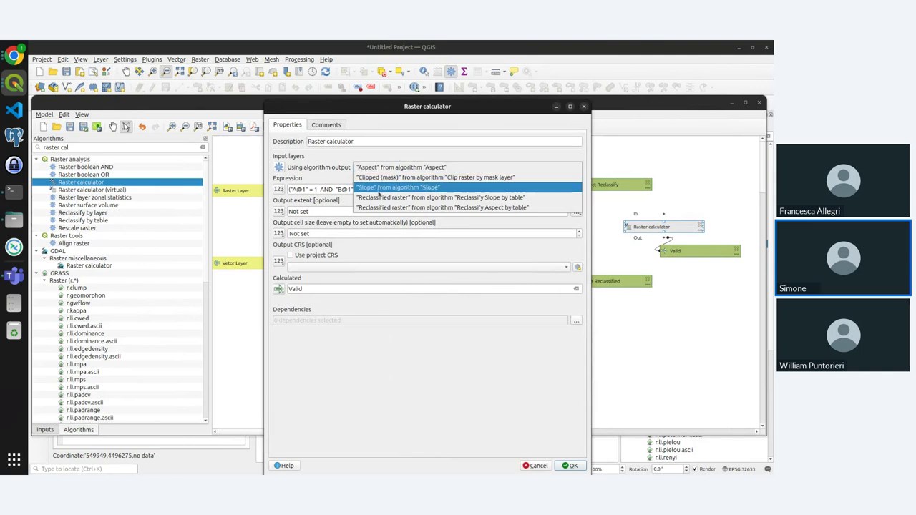
pyautogui.click(379, 188)
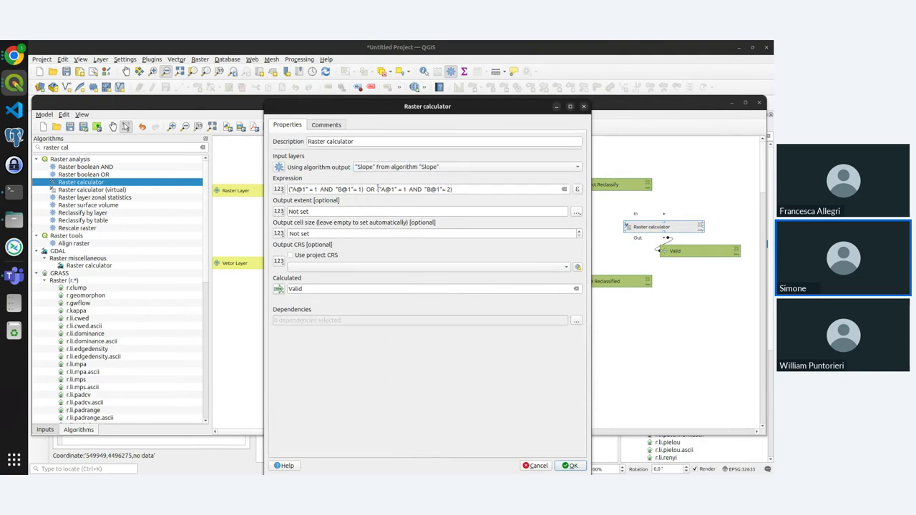
pyautogui.click(572, 465)
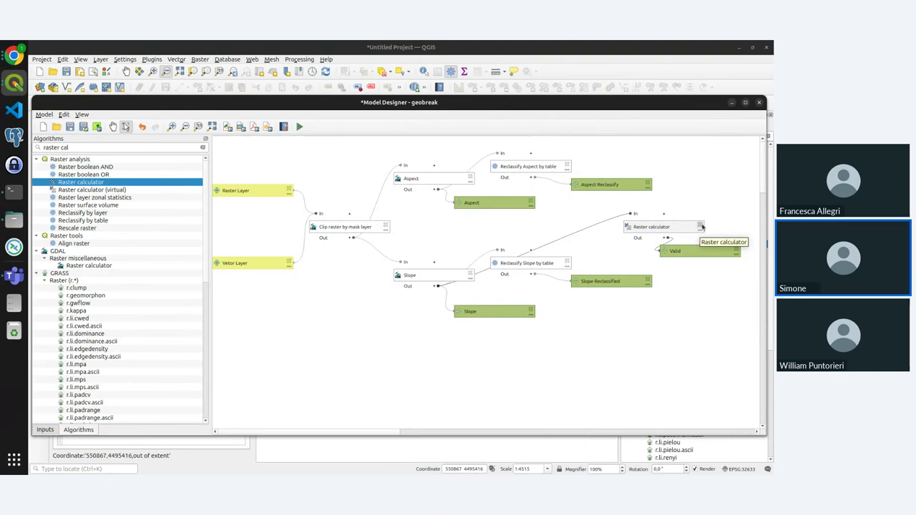
# - Remove the Raster calculator and its Valid output from the model
pyautogui.click(701, 227)
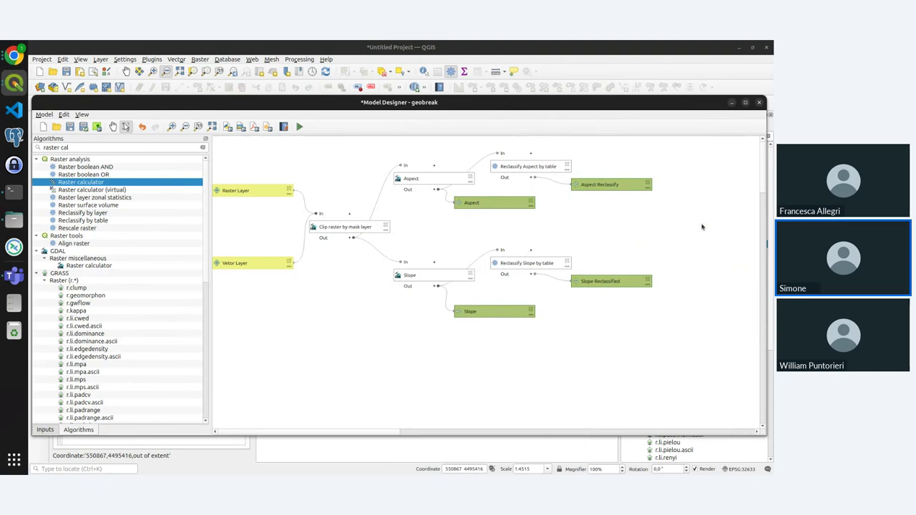
# - Try a GDAL raster calculator with the algorithm outputs "Aspect" as input layer A and "Slope" as input layer B
pyautogui.click(81, 266)
pyautogui.doubleClick(82, 266)
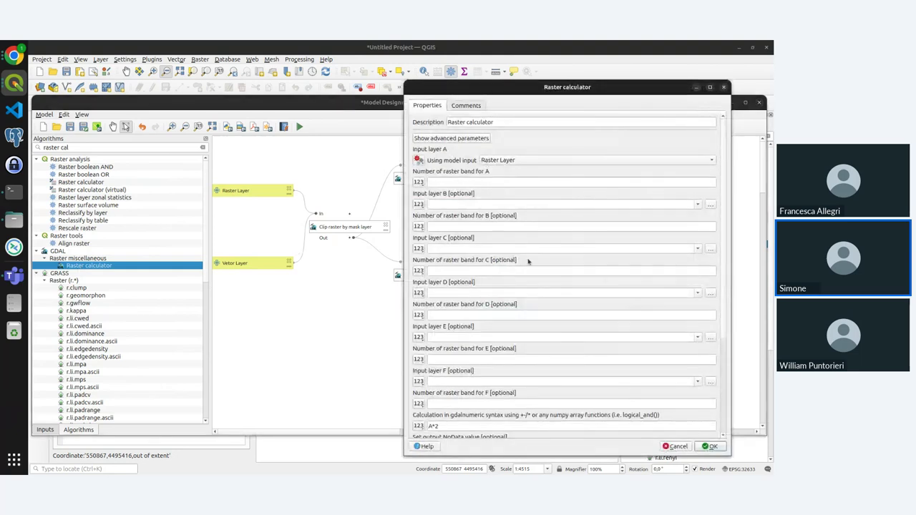
pyautogui.click(678, 446)
pyautogui.moveTo(86, 265); pyautogui.dragTo(701, 234)
pyautogui.click(419, 160)
pyautogui.click(460, 201)
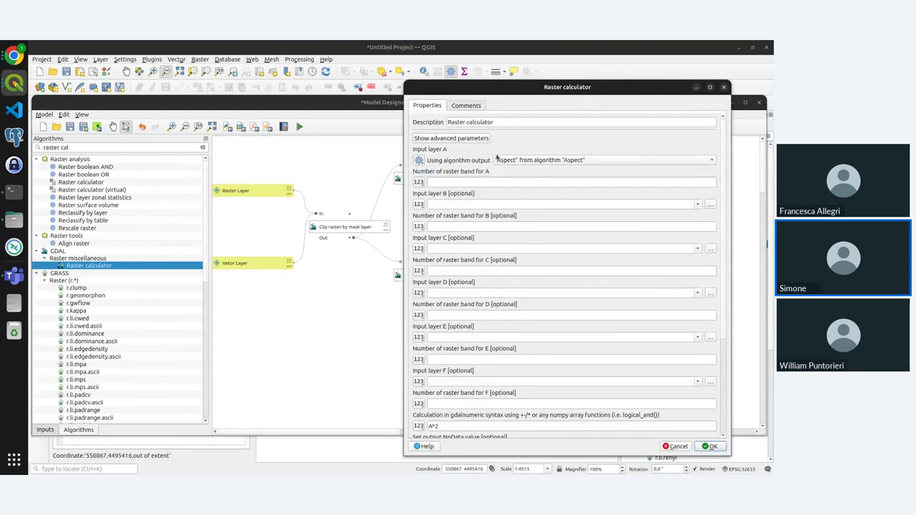
pyautogui.click(419, 204)
pyautogui.click(445, 245)
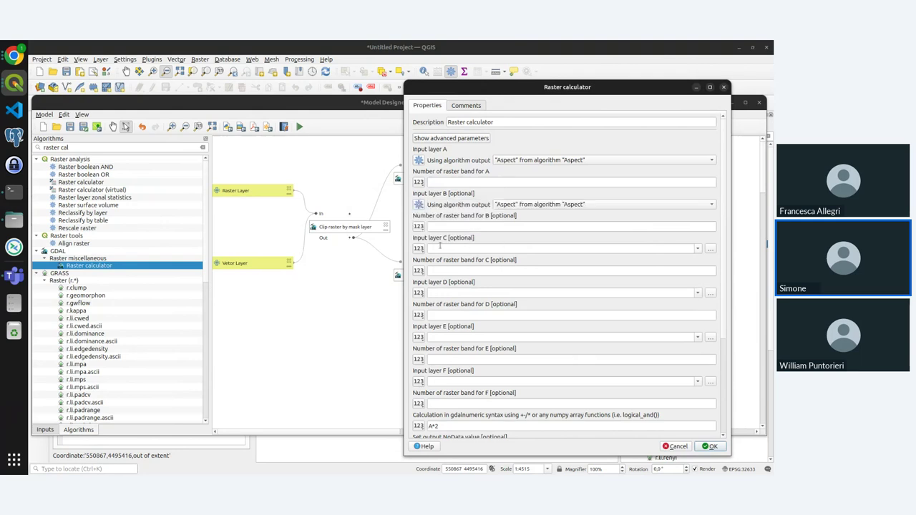
pyautogui.click(531, 207)
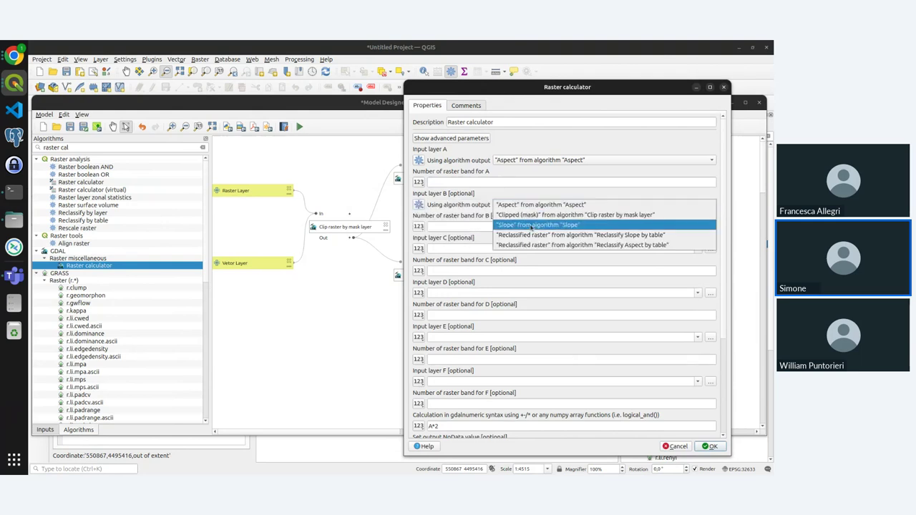
pyautogui.click(530, 225)
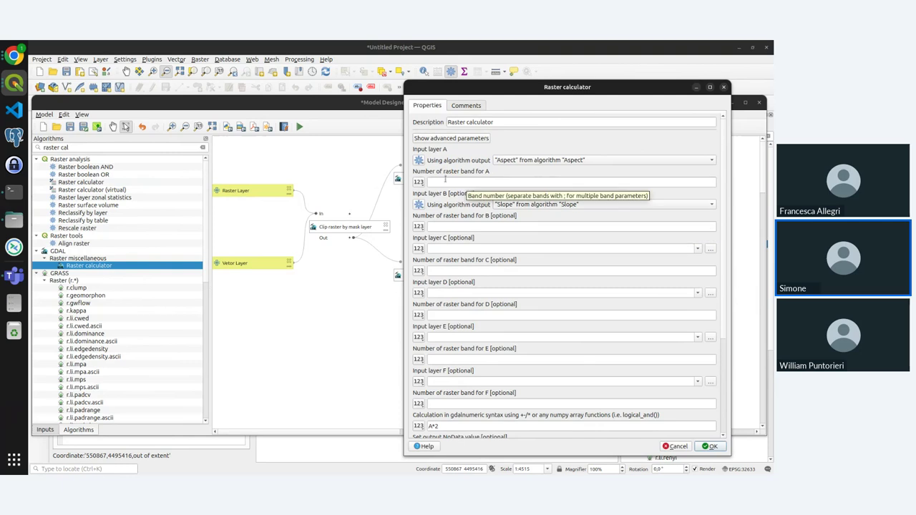
# - Set the raster band number to 1 for both input layers A and B
pyautogui.click(562, 181)
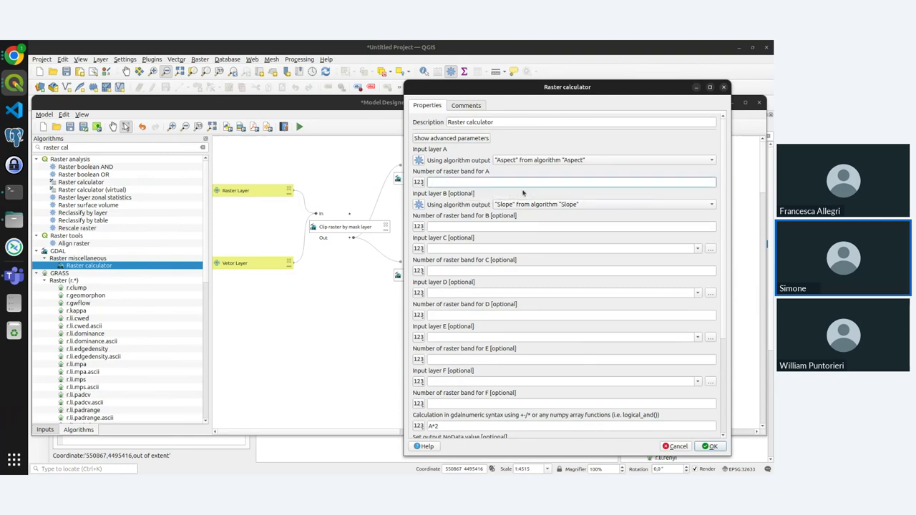
pyautogui.write('1')
pyautogui.click(461, 224)
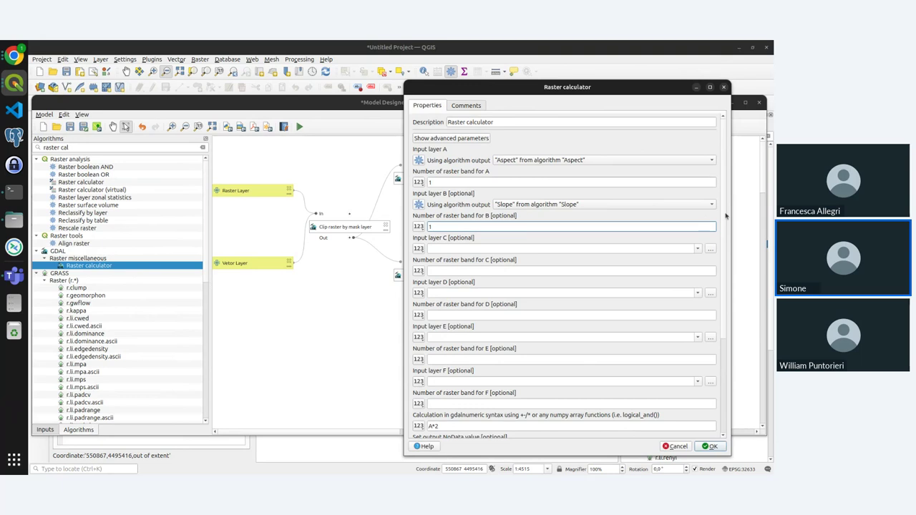
# - Try a pre-calculated value as the calculation source with its expression builder, and discard the GDAL raster calculator
pyautogui.moveTo(725, 213); pyautogui.dragTo(723, 324)
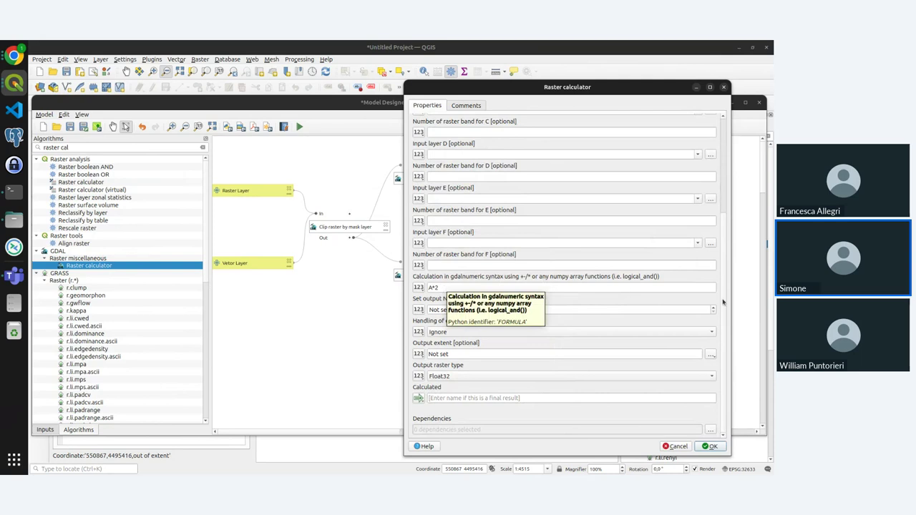
pyautogui.click(421, 287)
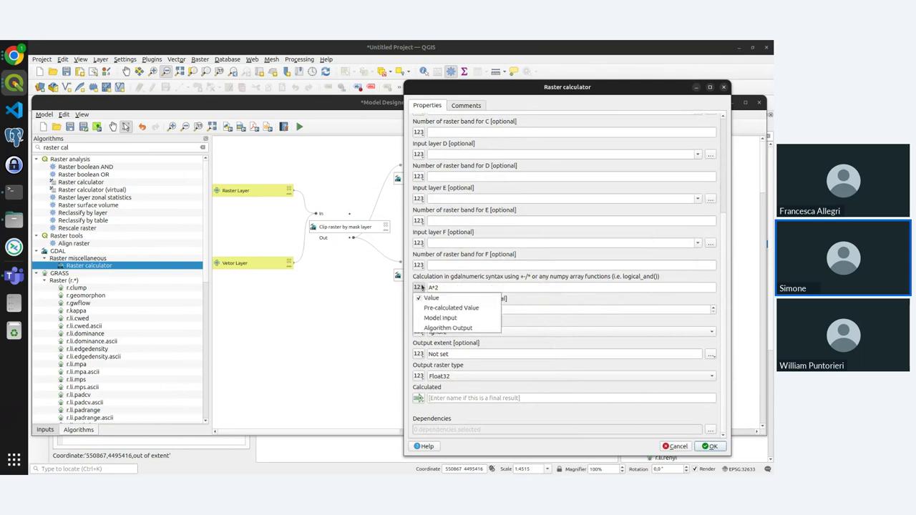
pyautogui.click(451, 308)
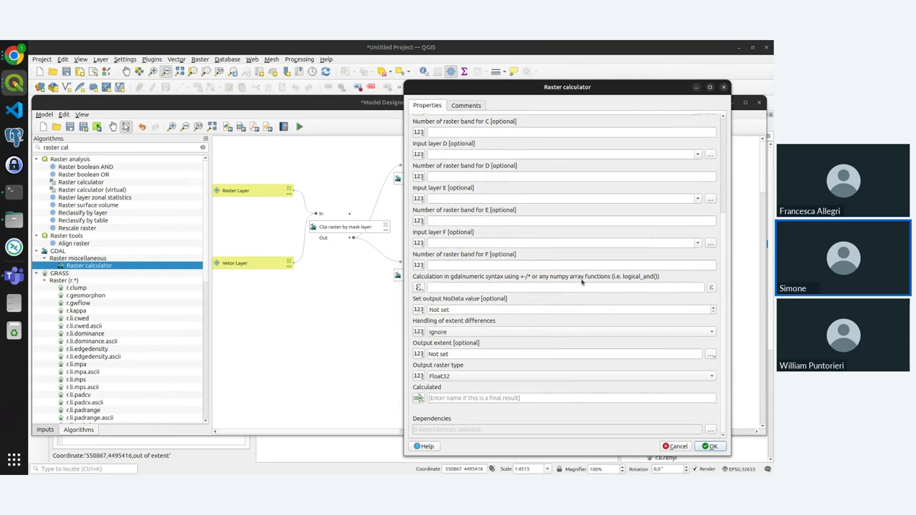
pyautogui.click(711, 287)
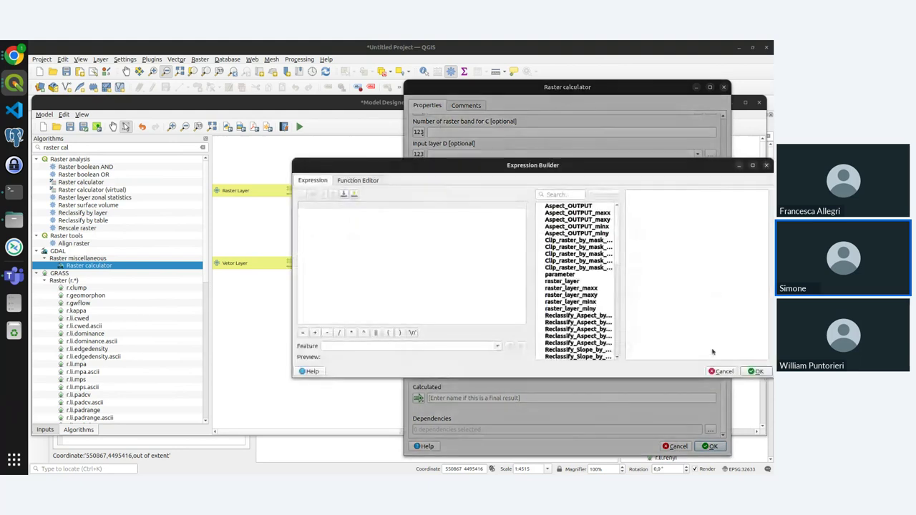
pyautogui.click(722, 371)
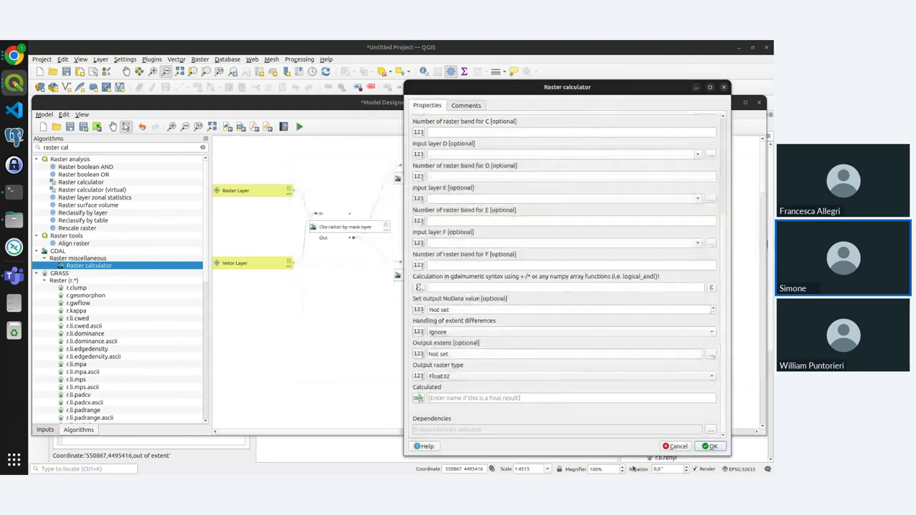
pyautogui.click(676, 446)
# - Move the geobreak model window aside and open the existing classificatore_raster model for editing from the Processing Toolbox
pyautogui.moveTo(539, 108); pyautogui.dragTo(8, 107)
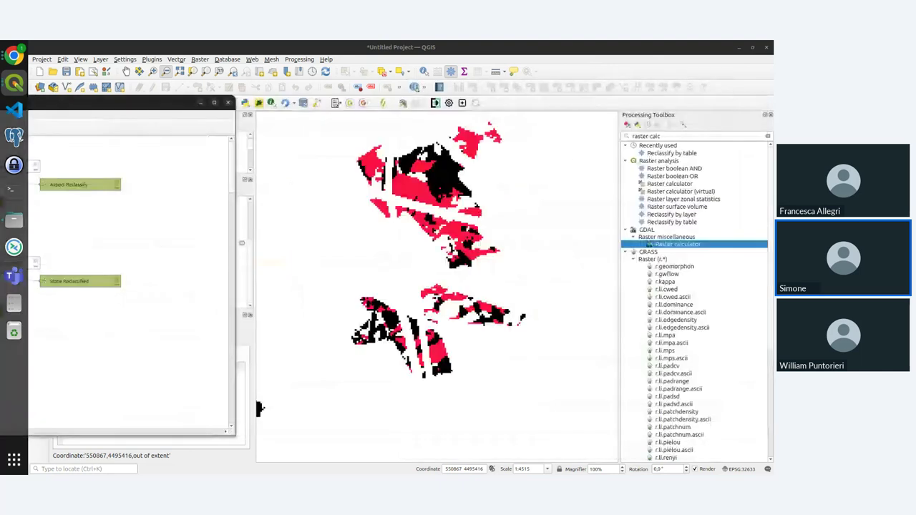
pyautogui.click(259, 409)
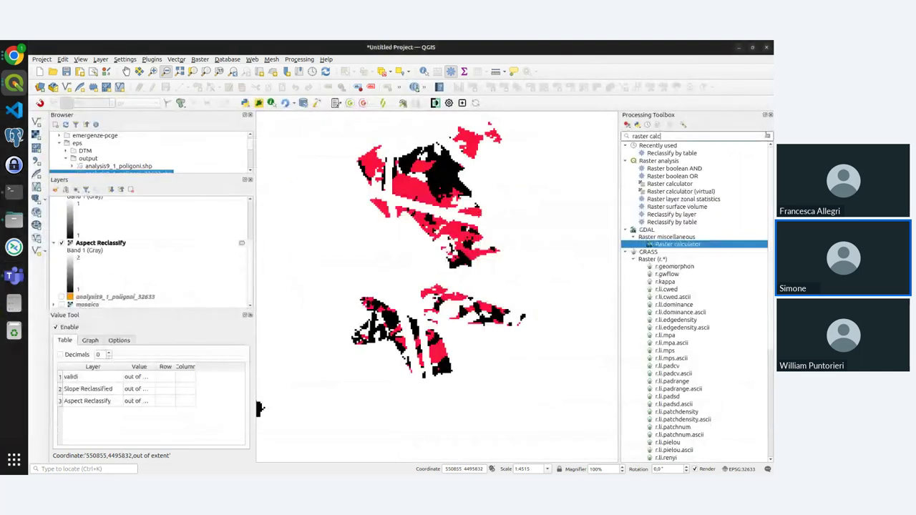
pyautogui.click(767, 136)
pyautogui.click(626, 352)
pyautogui.rightClick(659, 367)
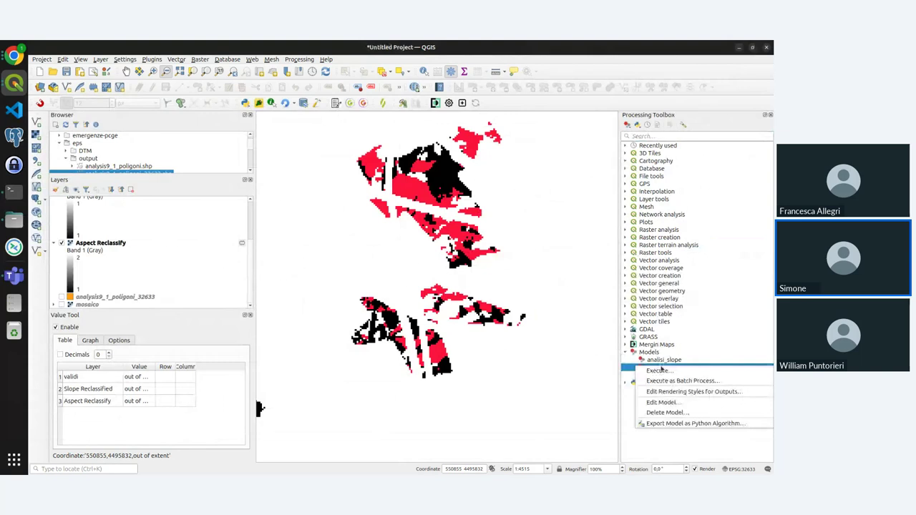
pyautogui.click(668, 404)
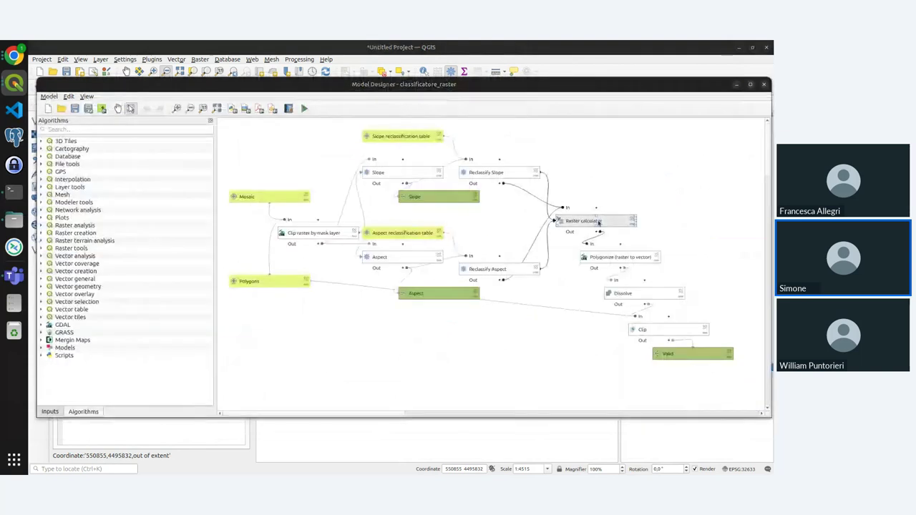
# - Examine the expression and settings of the classificatore_raster model's Raster calculator, and close that model
pyautogui.doubleClick(598, 223)
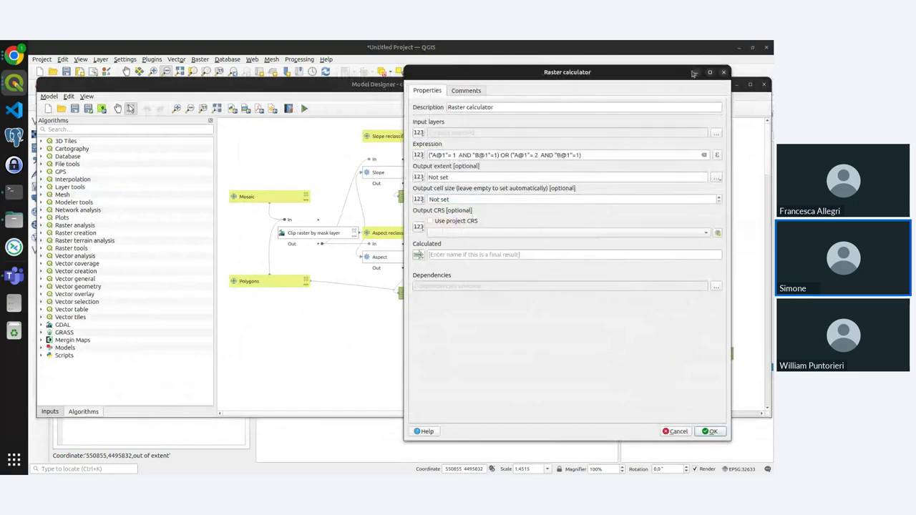
pyautogui.moveTo(676, 74); pyautogui.dragTo(489, 86)
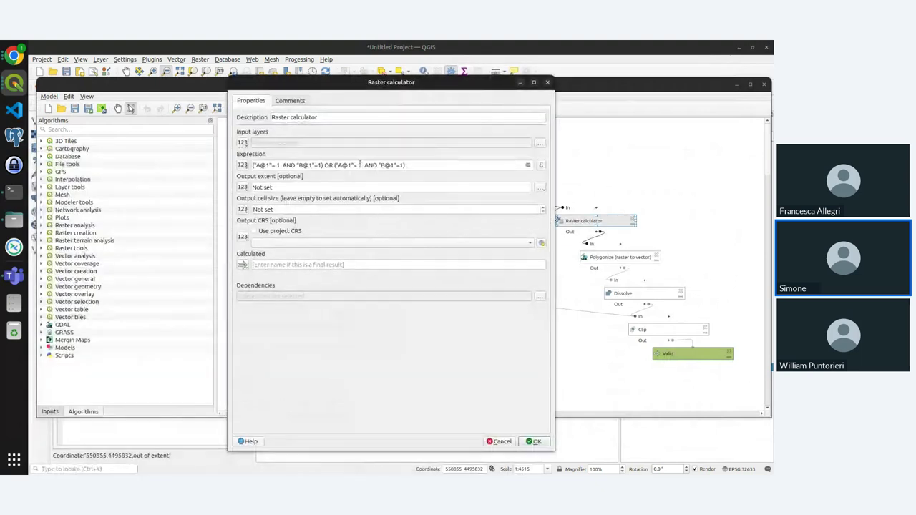
pyautogui.click(548, 84)
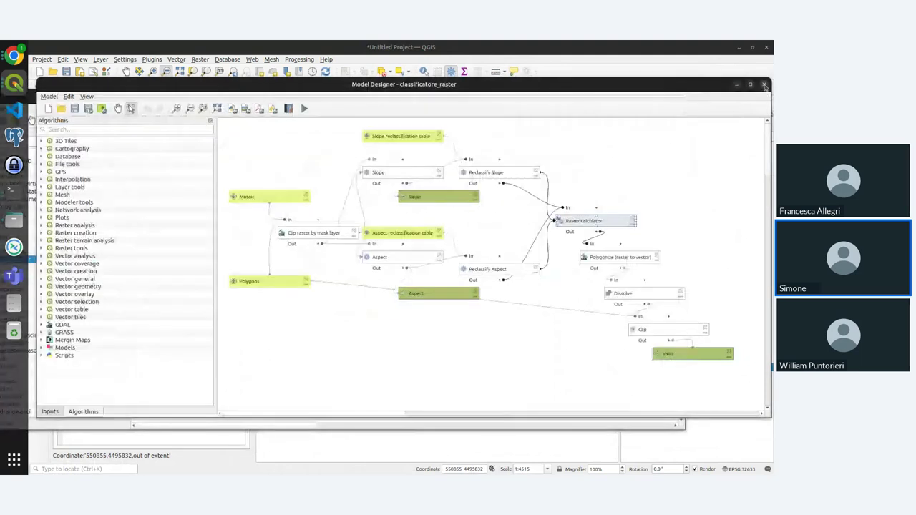
pyautogui.click(764, 86)
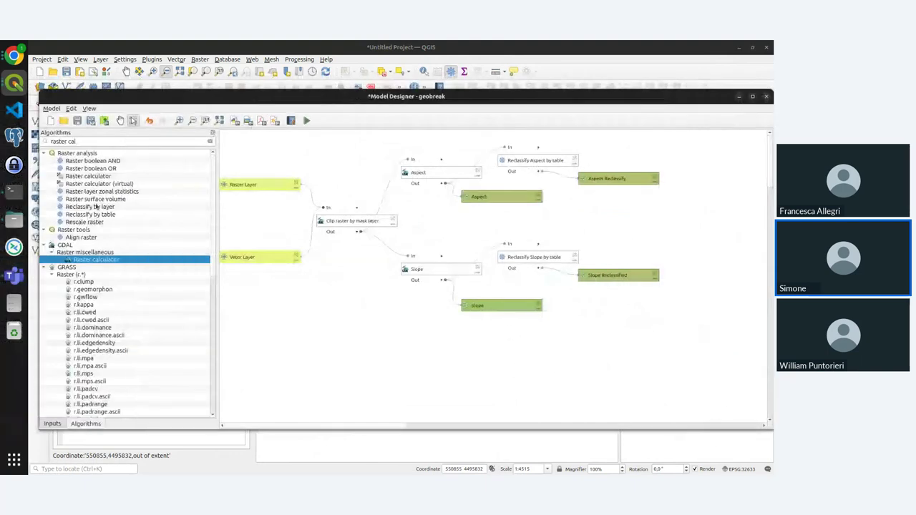
pyautogui.doubleClick(106, 184)
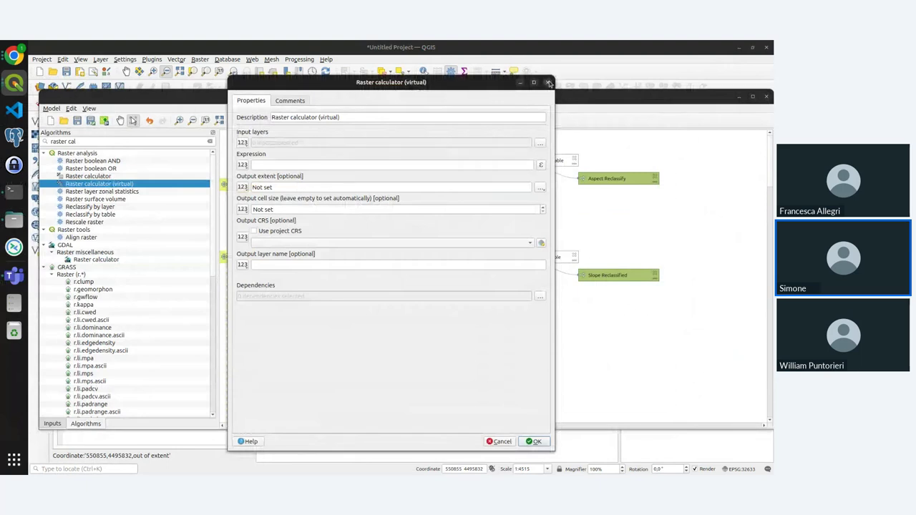
pyautogui.click(547, 82)
pyautogui.doubleClick(93, 176)
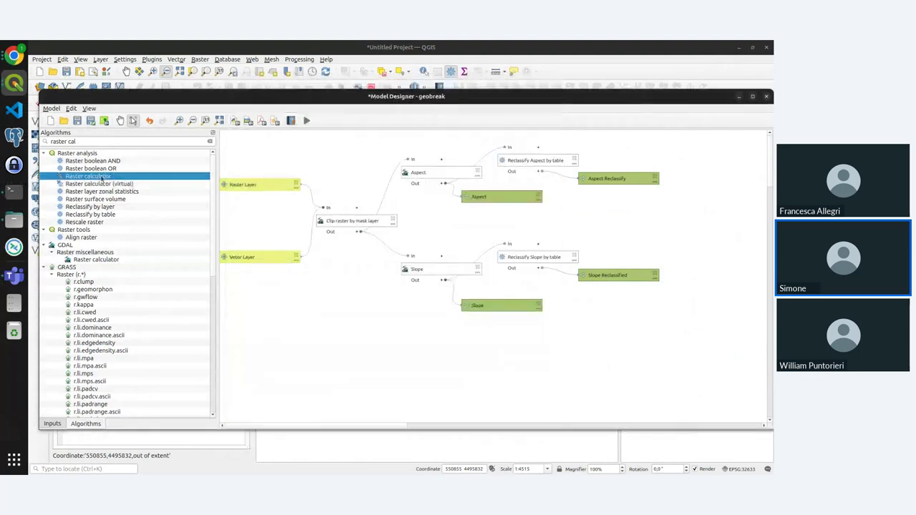
pyautogui.click(545, 83)
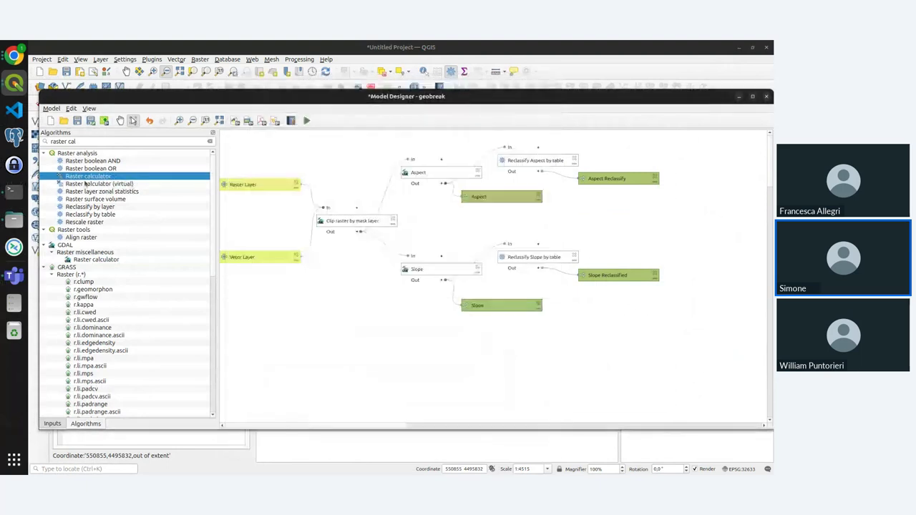
# - Add a Raster calculator algorithm to the model with the Slope Reclassified and Aspect Reclassify outputs as input layers
pyautogui.moveTo(87, 176); pyautogui.dragTo(654, 225)
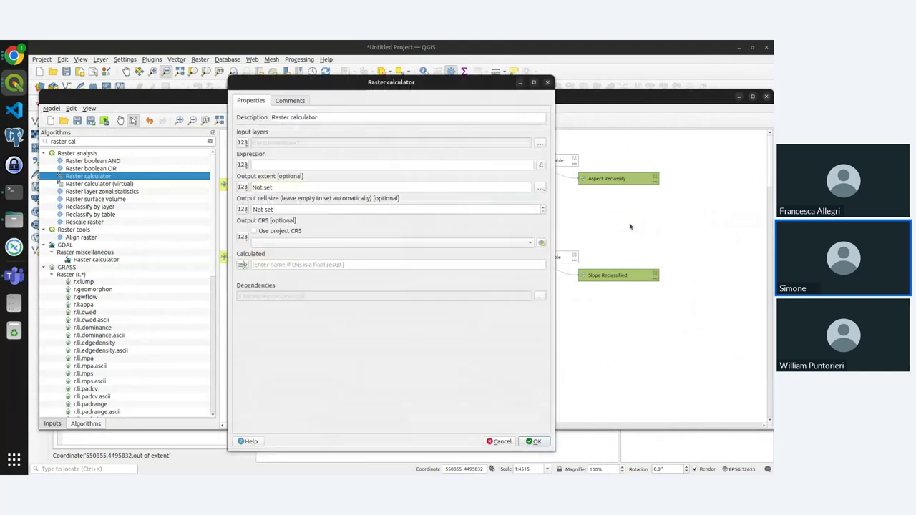
pyautogui.click(242, 143)
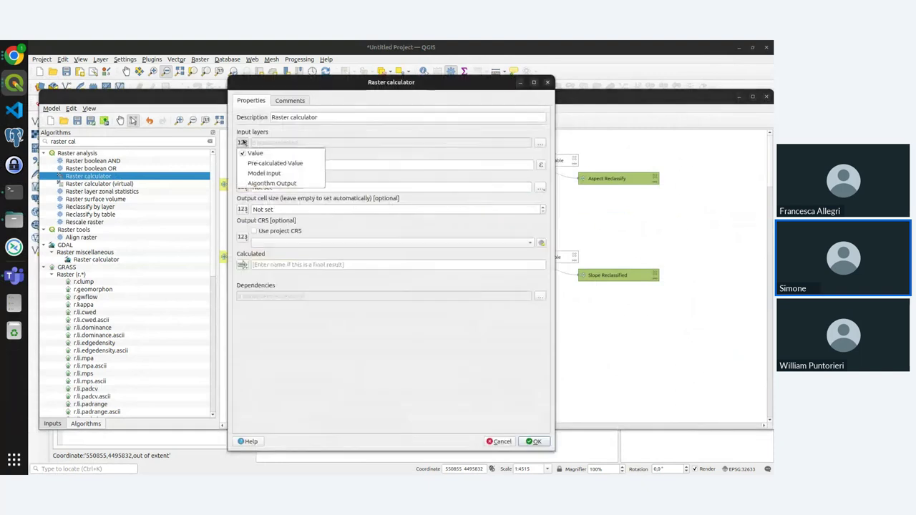
pyautogui.click(294, 140)
pyautogui.click(540, 144)
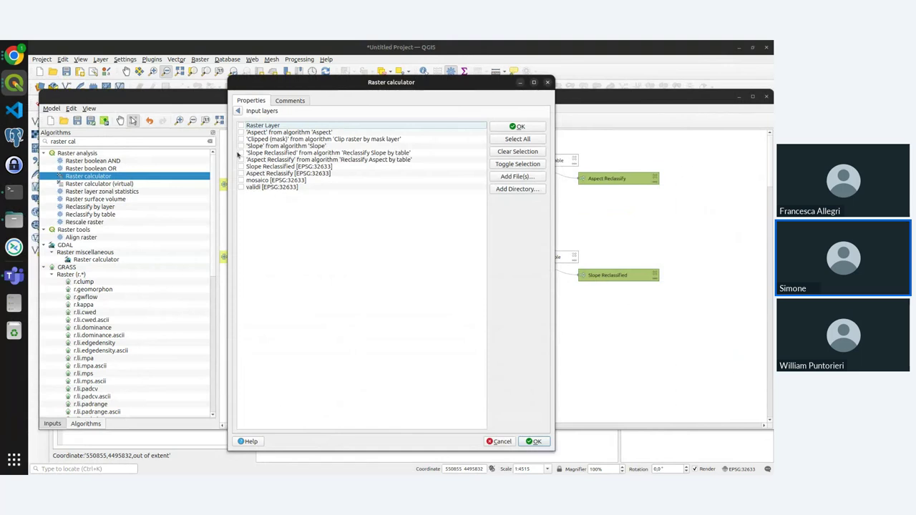
pyautogui.click(240, 153)
pyautogui.click(492, 125)
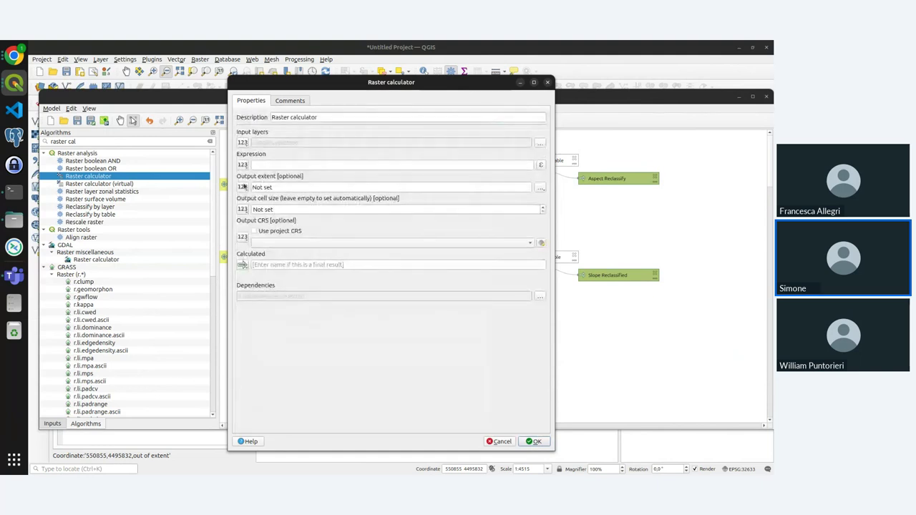
# - Build the first part of the calculator expression as ("A@1"= 1 AND "B@1"=1)
pyautogui.click(540, 165)
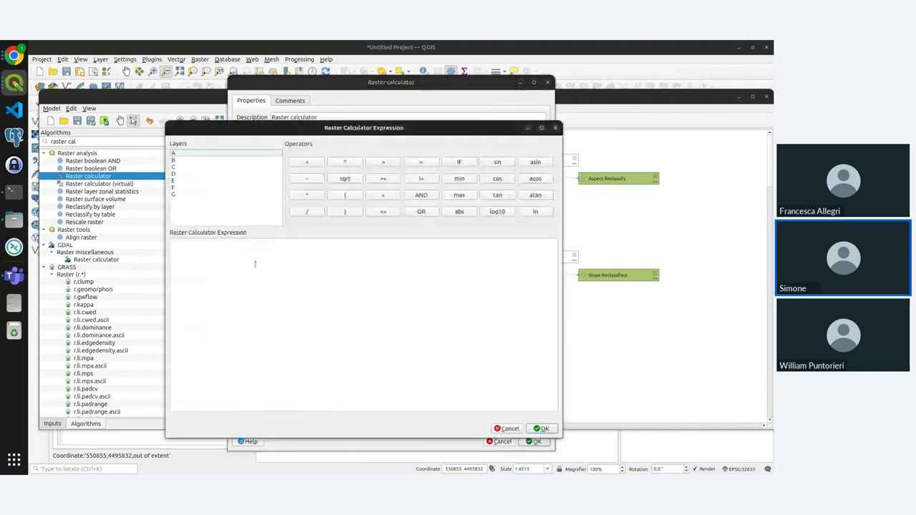
pyautogui.doubleClick(176, 153)
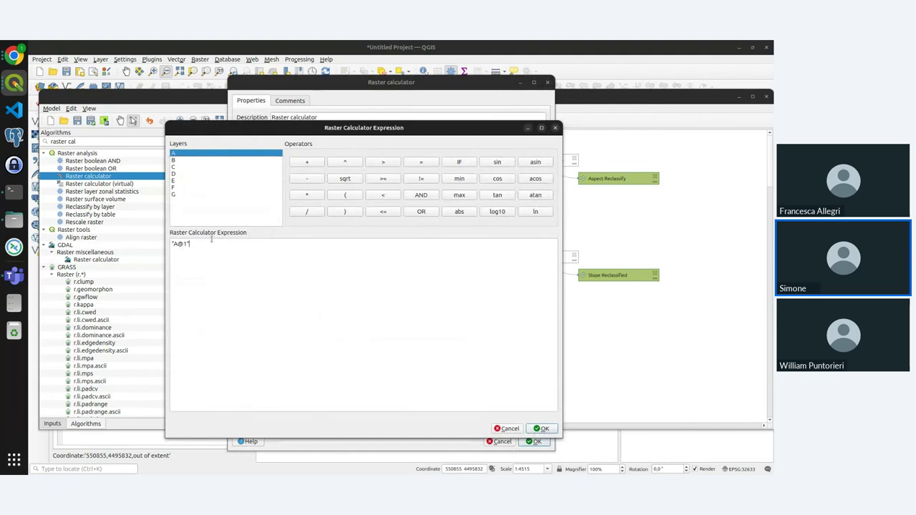
pyautogui.write('= 1')
pyautogui.doubleClick(421, 195)
pyautogui.press('BackSpace')
pyautogui.press('BackSpace')
pyautogui.doubleClick(183, 160)
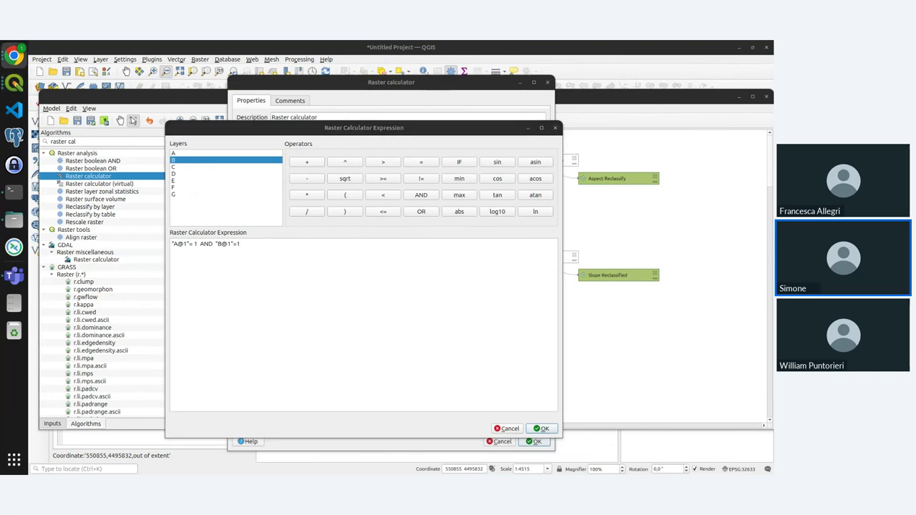
pyautogui.click(341, 247)
pyautogui.write(')')
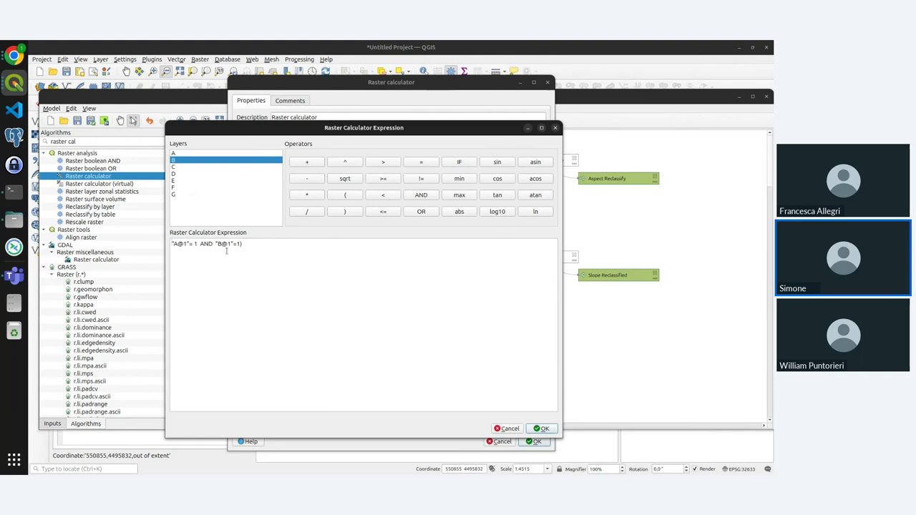
pyautogui.write('(')
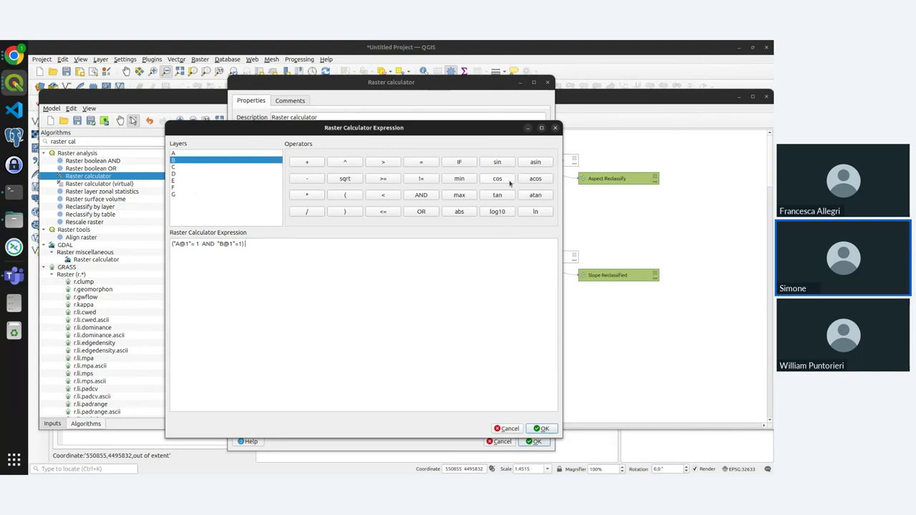
# - Extend the expression with OR ("A@1"= 2 AND "B@1"=1) and accept it
pyautogui.click(414, 213)
pyautogui.click(413, 212)
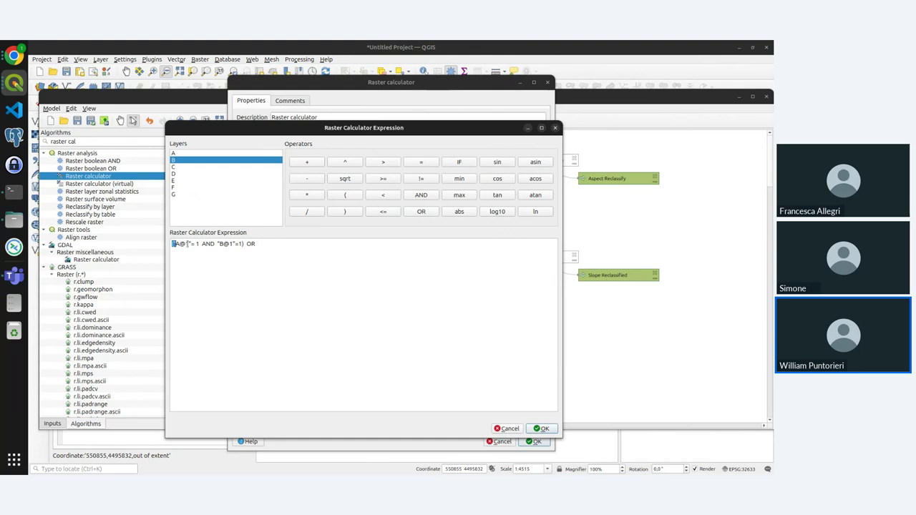
pyautogui.moveTo(173, 244); pyautogui.dragTo(244, 245)
pyautogui.hotkey('ctrl', 'c')
pyautogui.click(342, 245)
pyautogui.hotkey('ctrl', 'v')
pyautogui.press('BackSpace')
pyautogui.write('2')
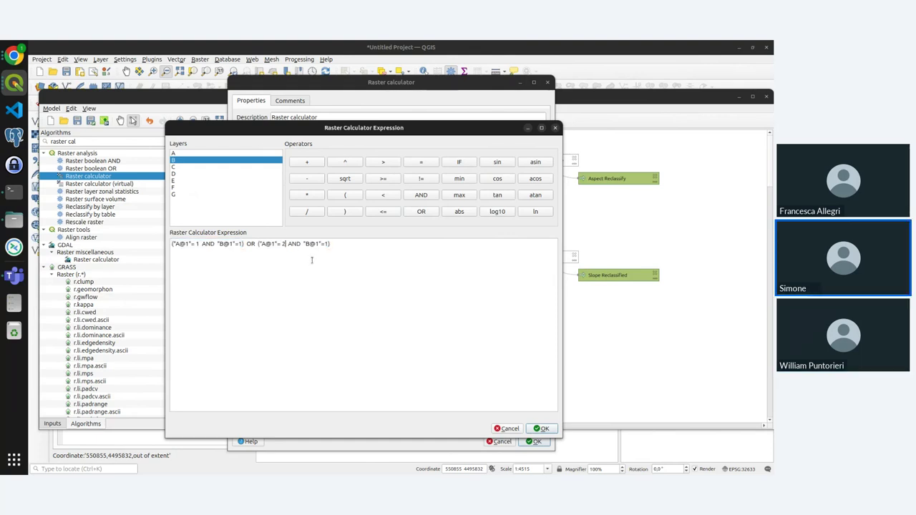
pyautogui.click(542, 430)
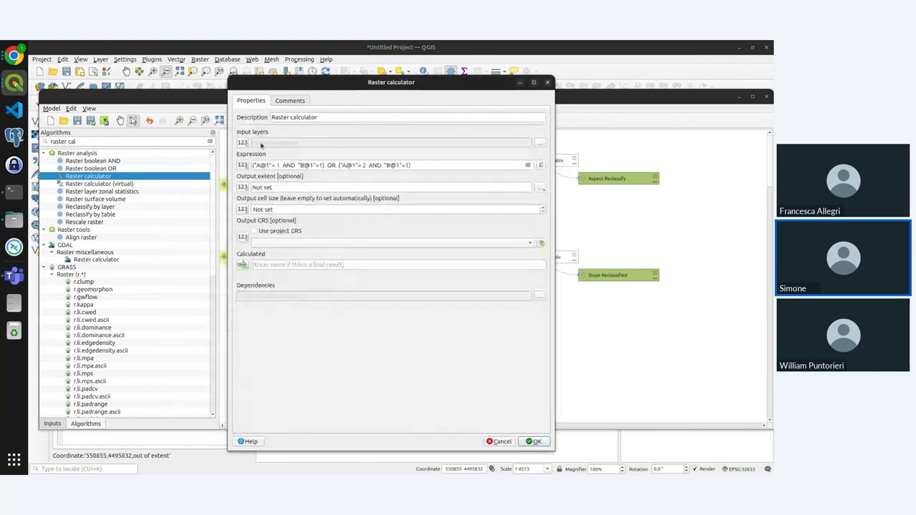
# - Reorder the calculator's input layers so Aspect Reclassify comes before Slope Reclassified
pyautogui.click(540, 144)
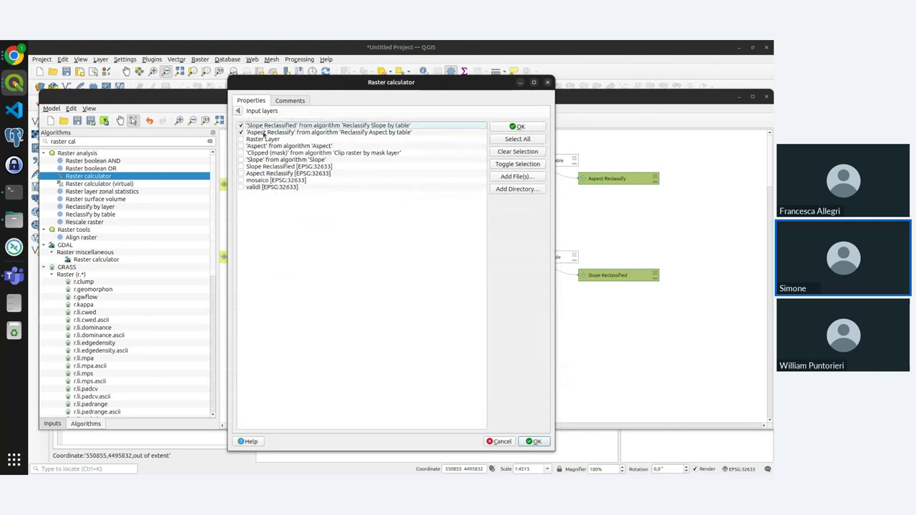
pyautogui.moveTo(263, 133); pyautogui.dragTo(267, 124)
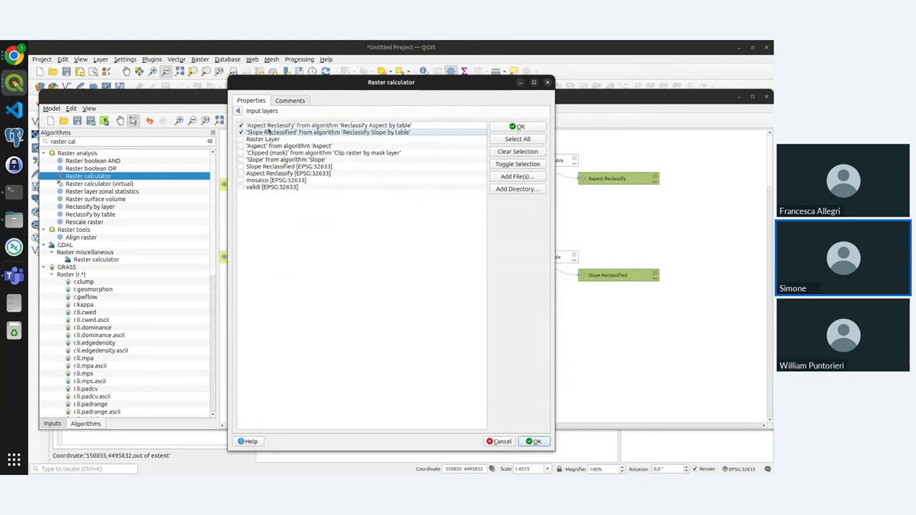
pyautogui.click(523, 127)
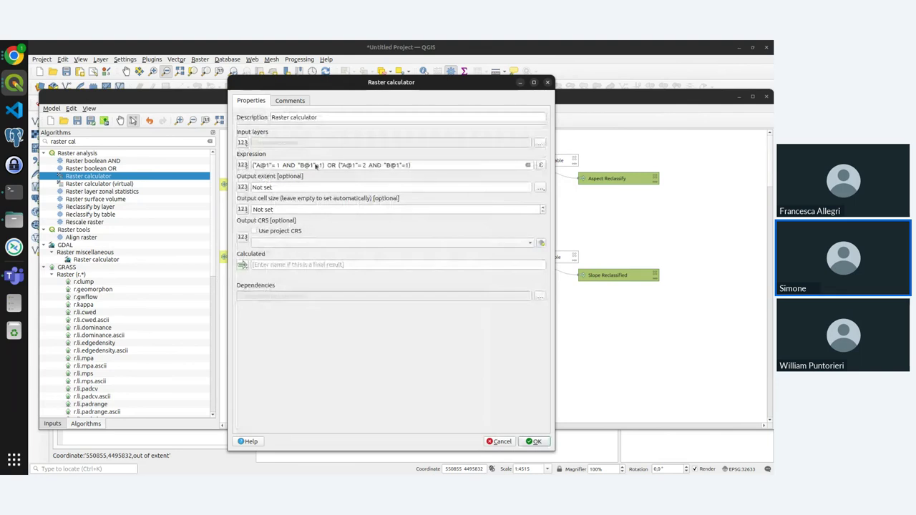
pyautogui.moveTo(341, 164); pyautogui.dragTo(366, 166)
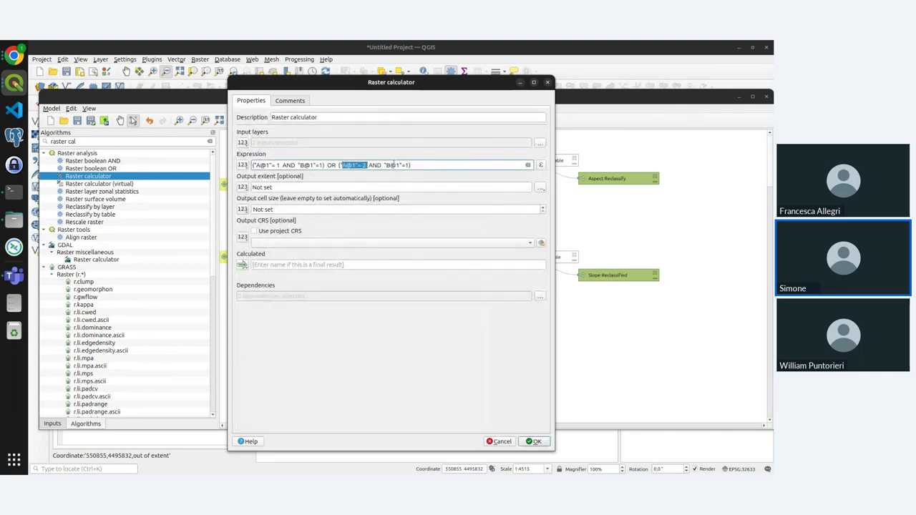
pyautogui.click(274, 208)
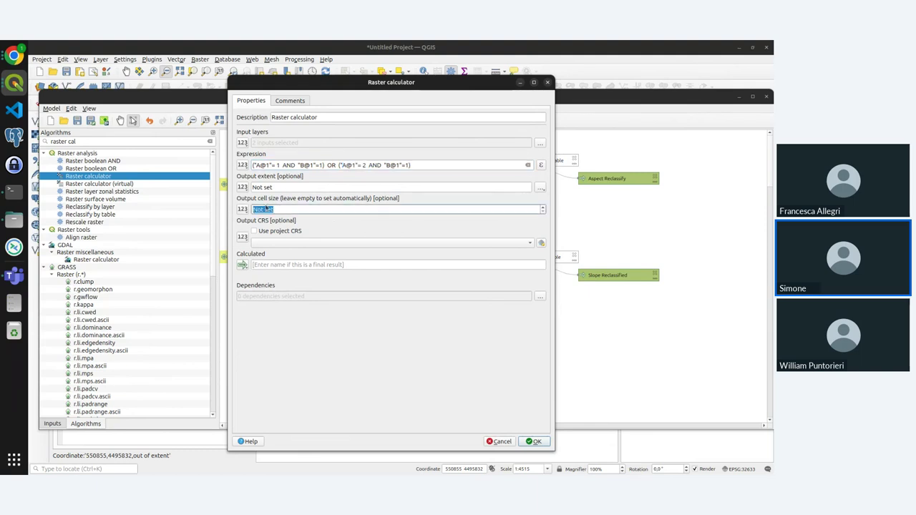
pyautogui.click(331, 224)
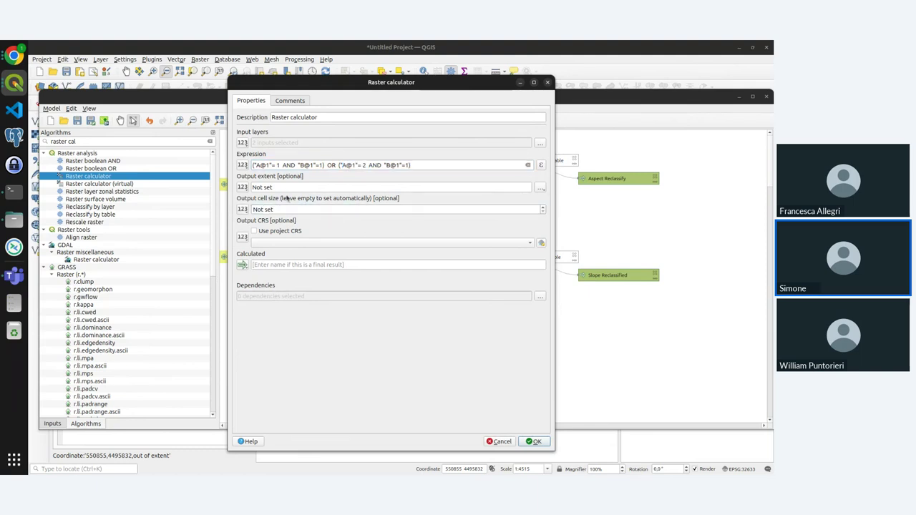
# - Name the calculated final output Valid and confirm the Raster calculator settings
pyautogui.click(297, 264)
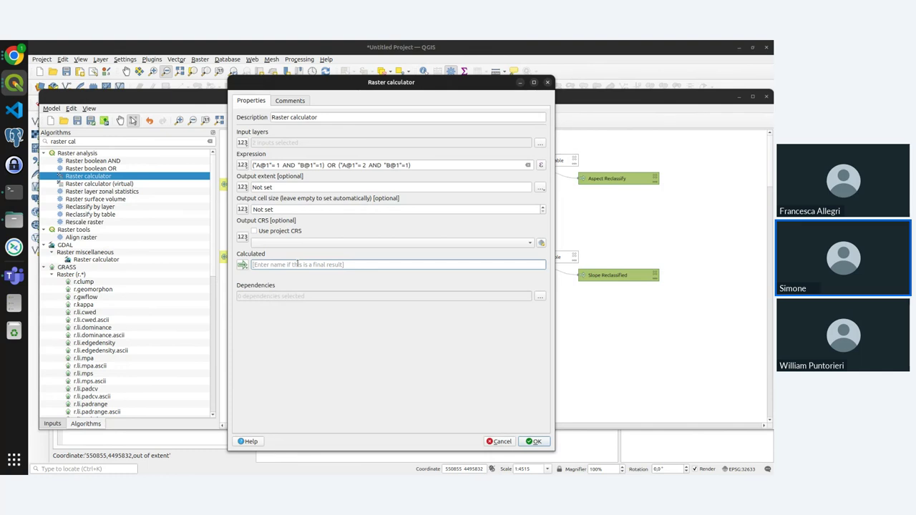
pyautogui.write('Valid')
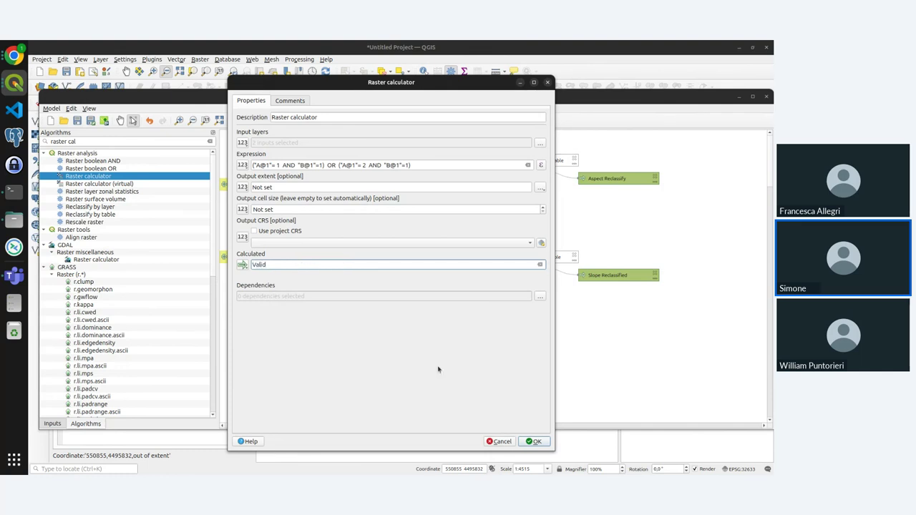
pyautogui.click(534, 442)
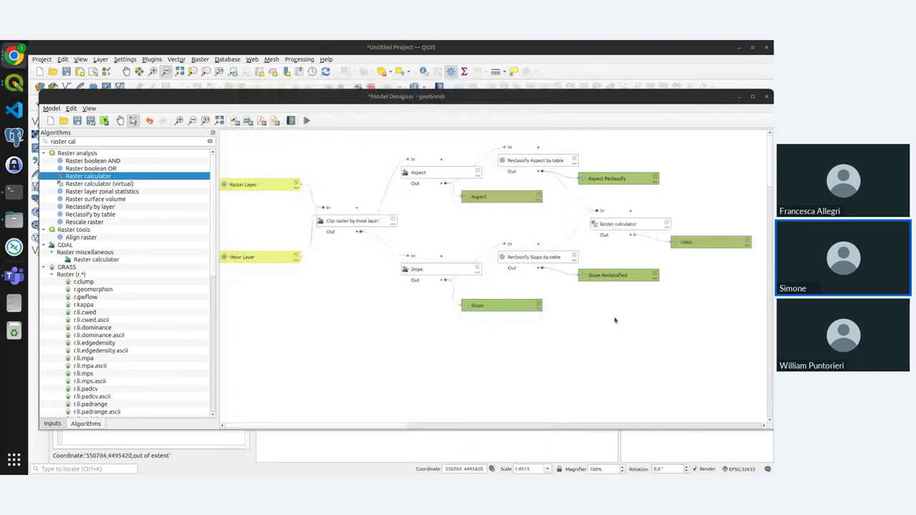
# - Adjust the position of the Raster calculator box between the two reclassify branches and save the model
pyautogui.moveTo(622, 217); pyautogui.dragTo(626, 213)
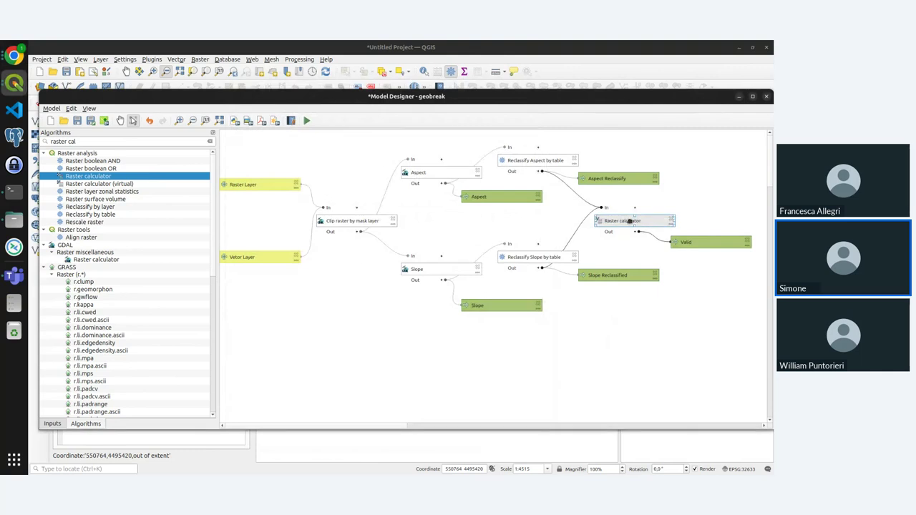
pyautogui.click(616, 274)
pyautogui.click(613, 222)
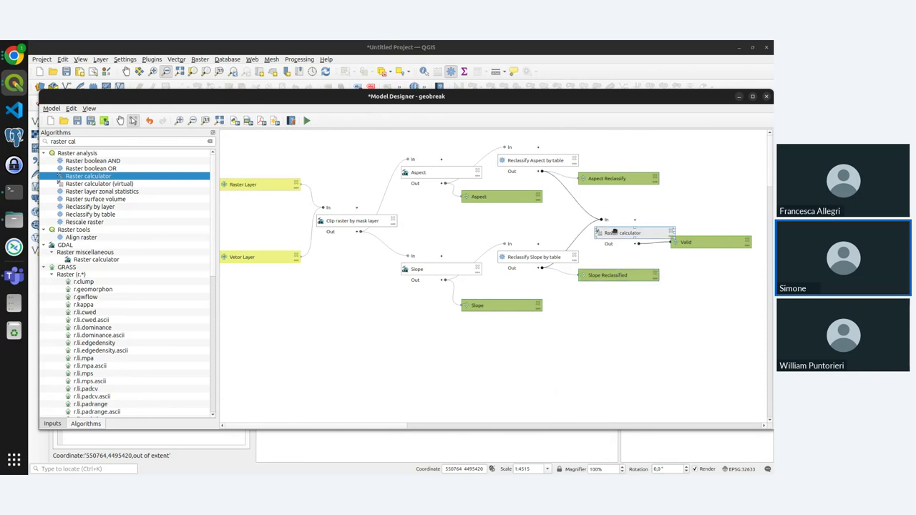
pyautogui.click(713, 249)
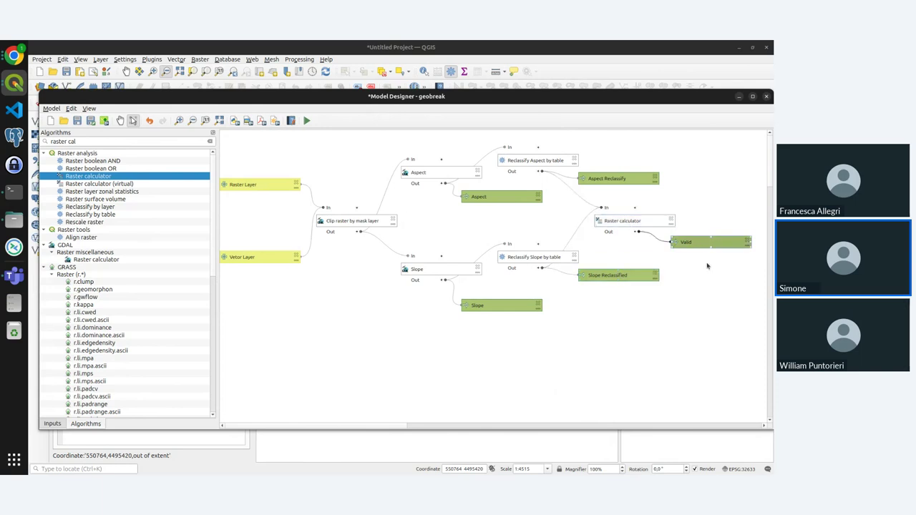
pyautogui.click(76, 120)
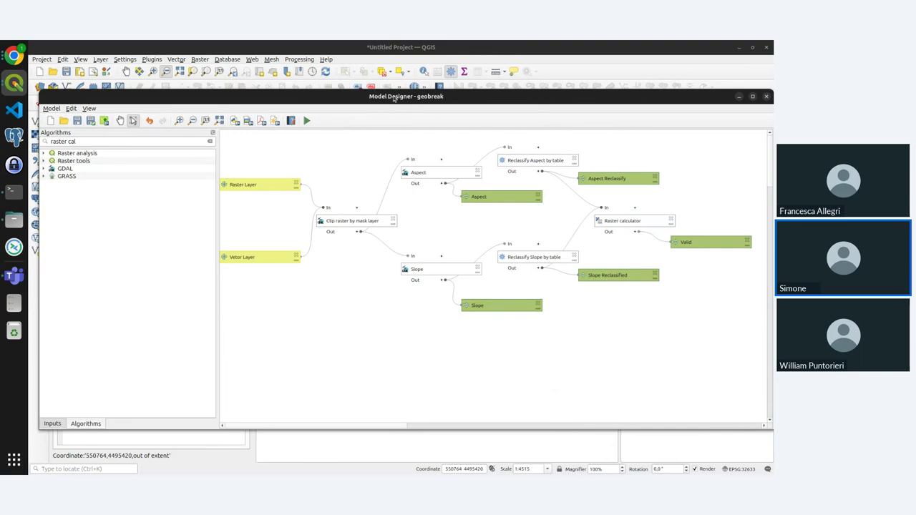
# - In the main QGIS window, rename the validi layer to validi_test and hide the Slope Reclassified and Aspect Reclassify layers
pyautogui.click(392, 89)
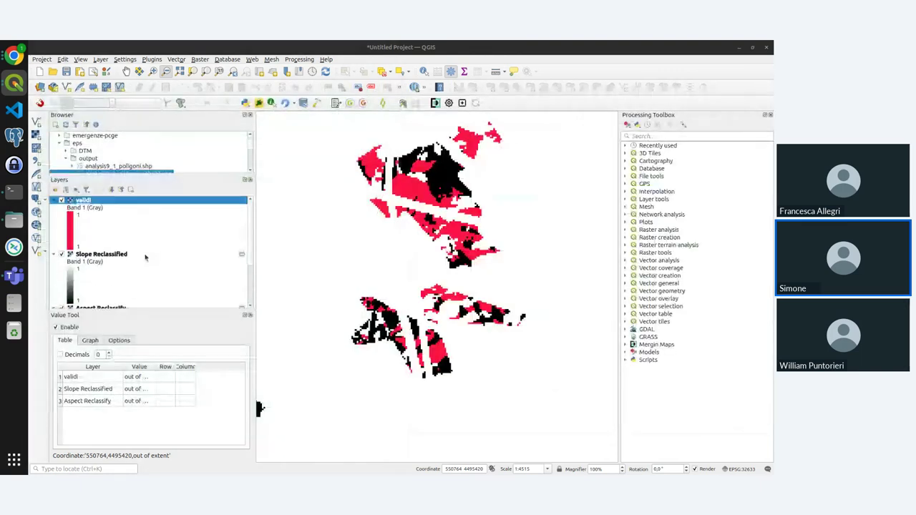
pyautogui.rightClick(84, 204)
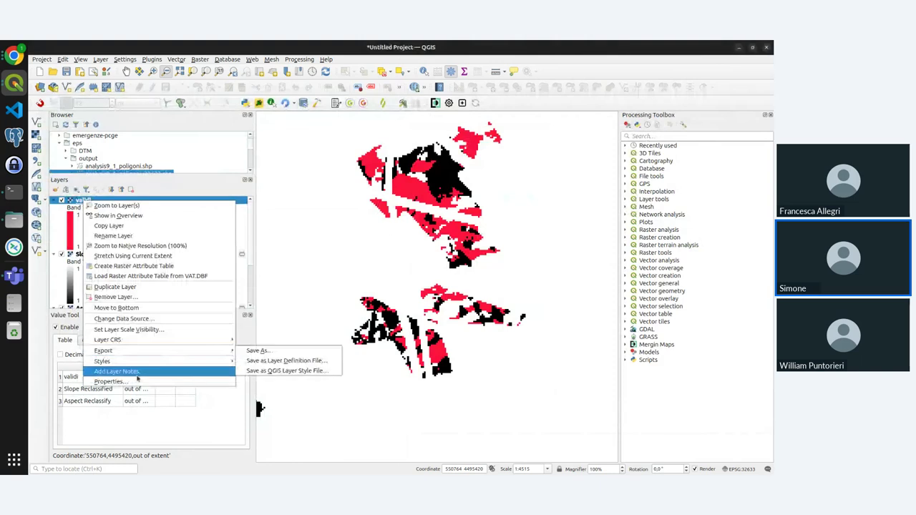
pyautogui.click(128, 235)
pyautogui.click(97, 200)
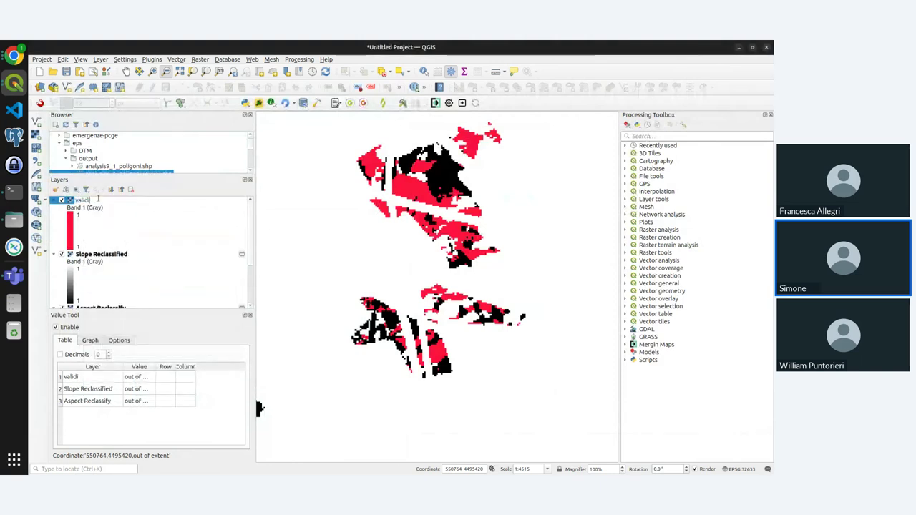
pyautogui.press('Return')
pyautogui.write('_test')
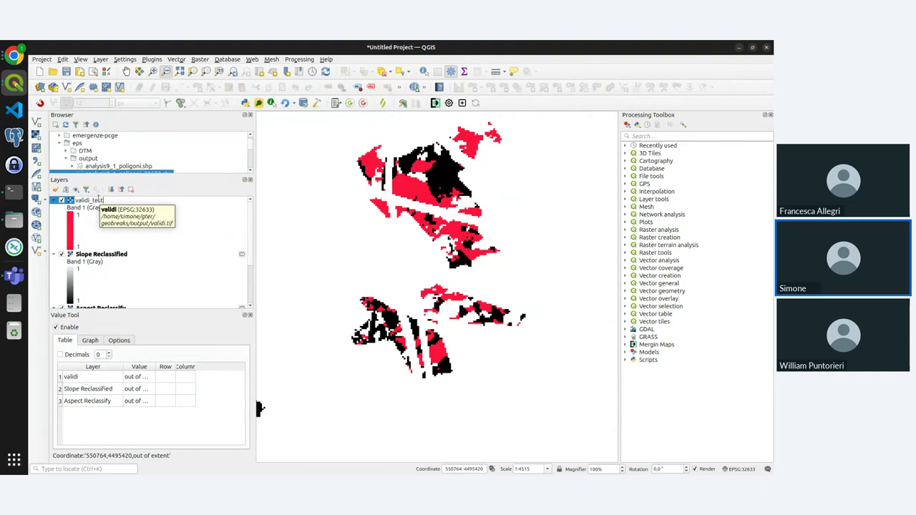
pyautogui.click(200, 278)
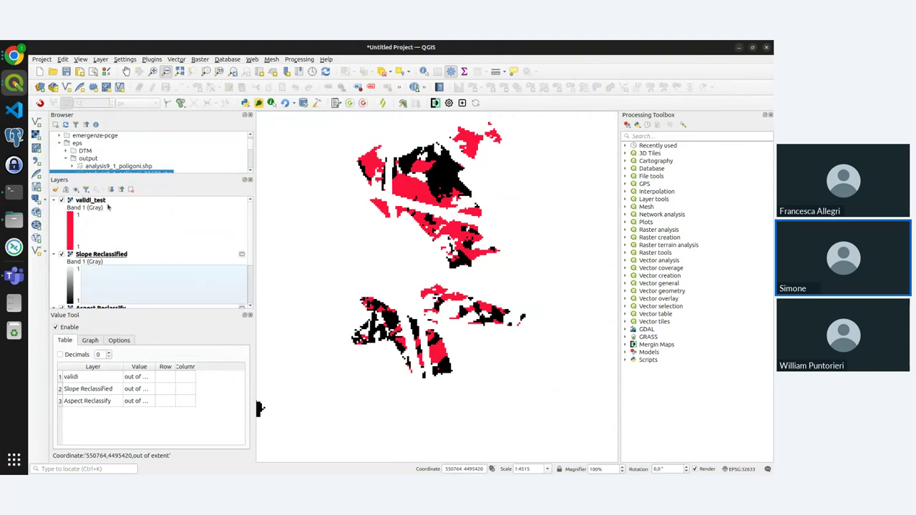
pyautogui.click(97, 201)
pyautogui.click(61, 255)
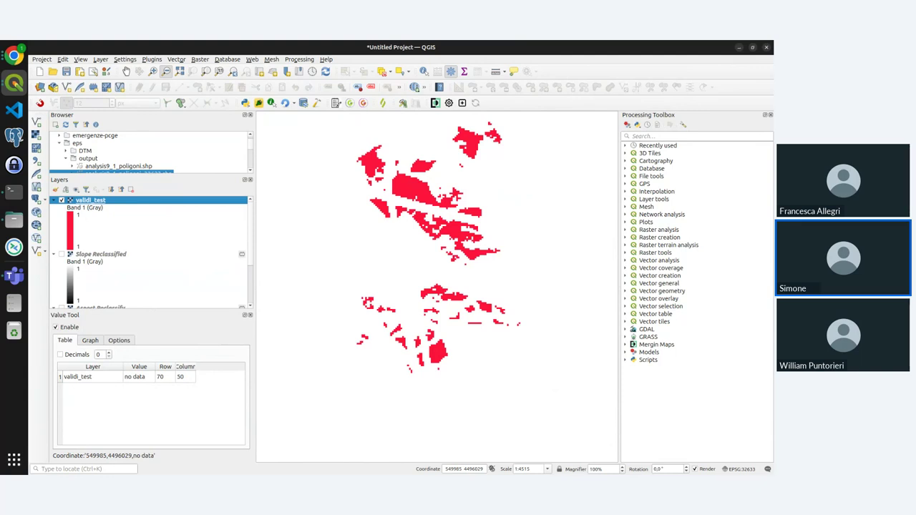
# - Run the geobreak model on mosaico and analysis9_1_poligoni_32633 without opening the Slope Reclassified and Aspect Reclassify outputs
pyautogui.hotkey('alt', 'Tab')
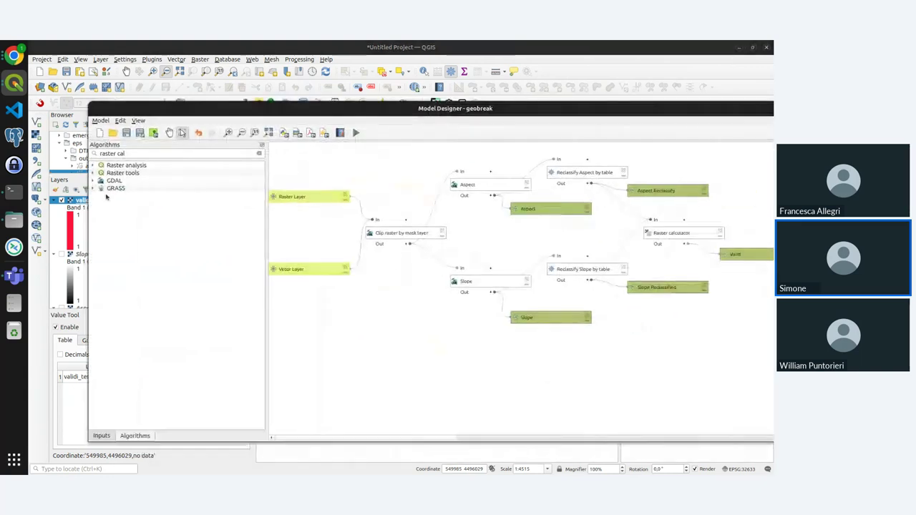
pyautogui.moveTo(279, 108); pyautogui.dragTo(232, 96)
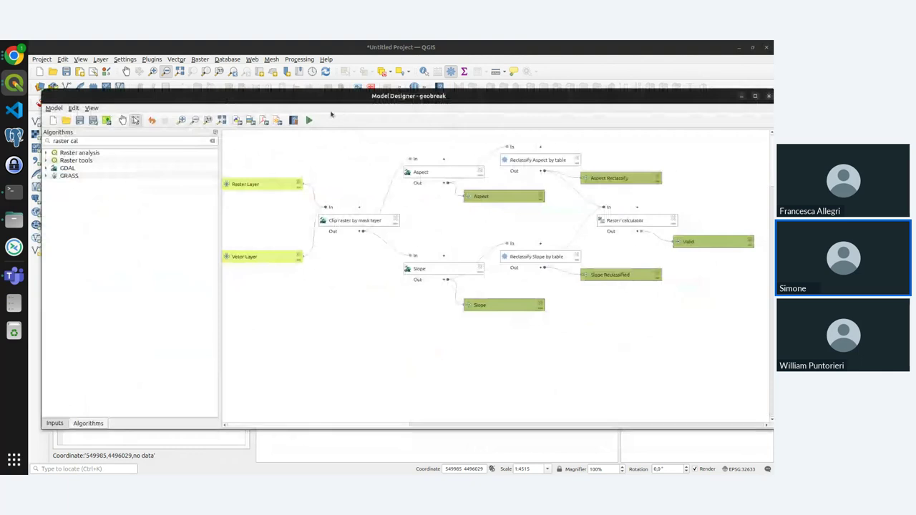
pyautogui.click(309, 120)
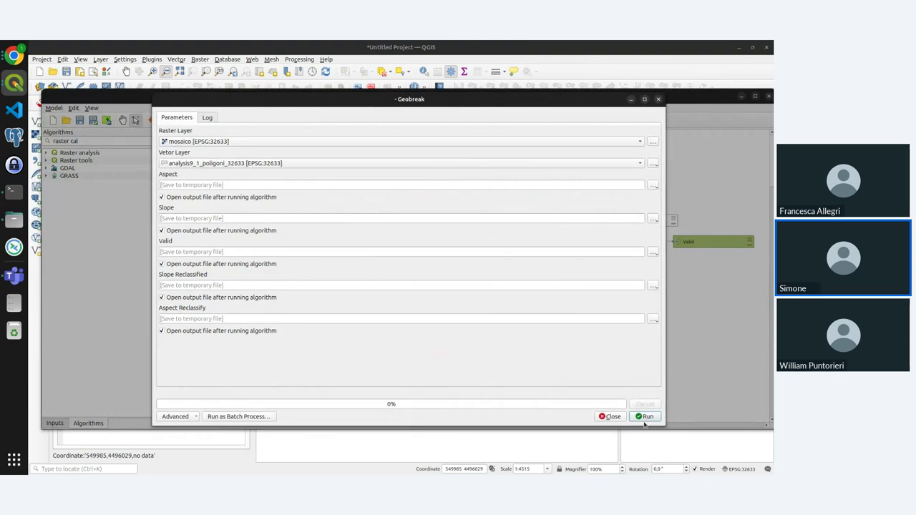
pyautogui.click(161, 230)
pyautogui.click(161, 297)
pyautogui.click(161, 231)
pyautogui.click(161, 330)
pyautogui.click(646, 416)
pyautogui.click(647, 417)
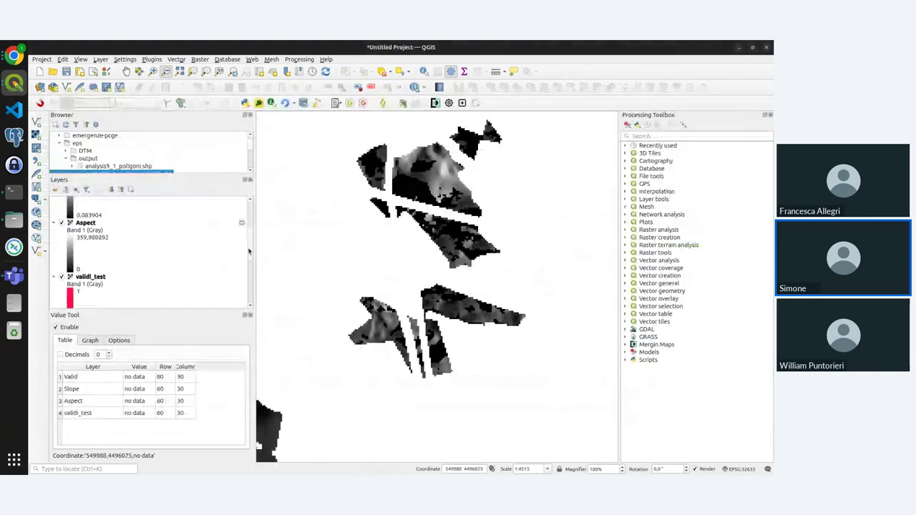
# - Collapse the legends of the Valid, Slope, Aspect and validi_test layers
pyautogui.scroll(-1, 103, 255)
pyautogui.click(79, 265)
pyautogui.scroll(-1, 72, 251)
pyautogui.scroll(3, 58, 222)
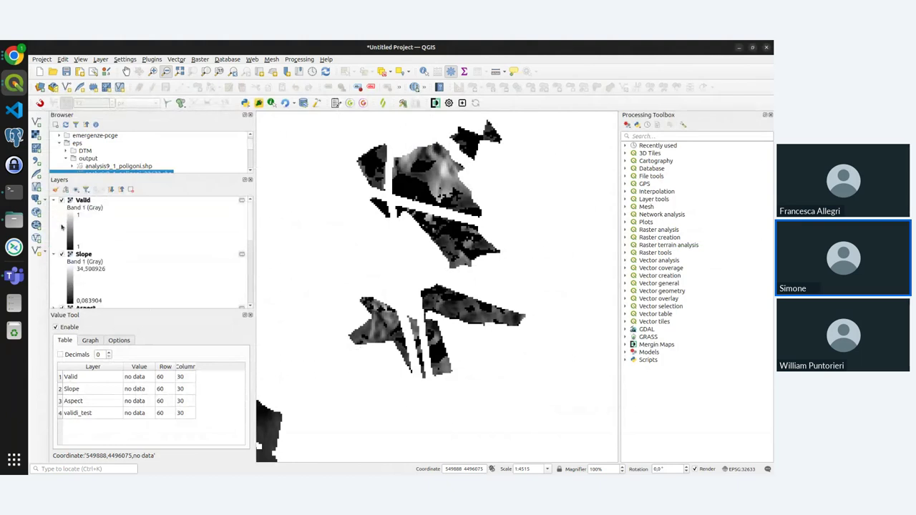
pyautogui.click(55, 254)
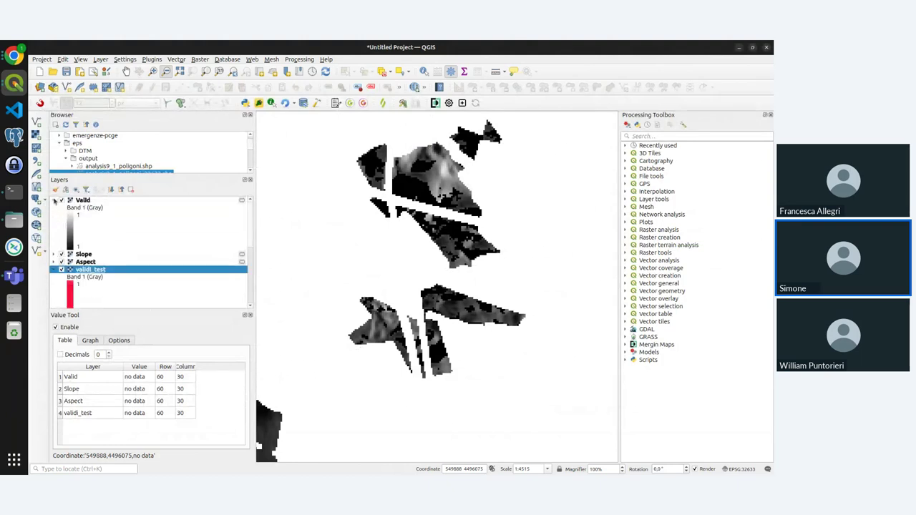
pyautogui.click(55, 201)
pyautogui.click(55, 223)
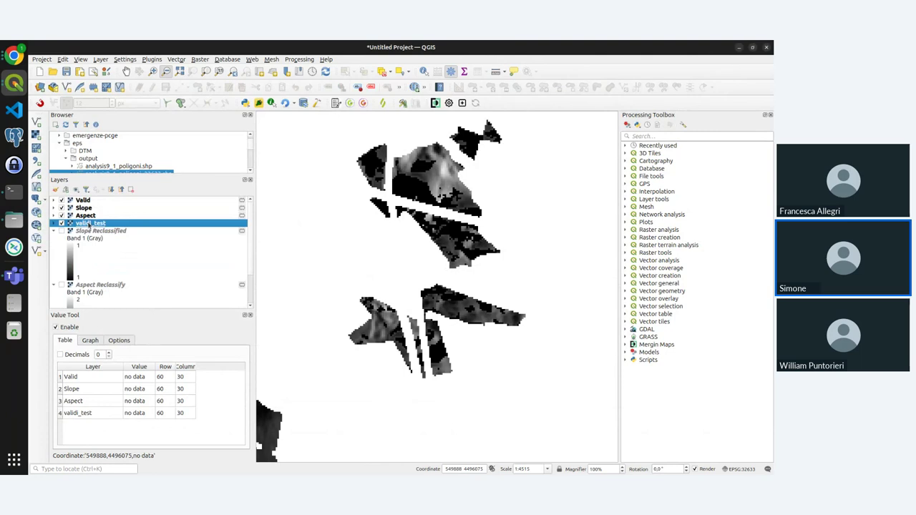
# - Move validi_test above Valid in the layer order and hide the Slope and Aspect layers
pyautogui.moveTo(90, 224); pyautogui.dragTo(98, 199)
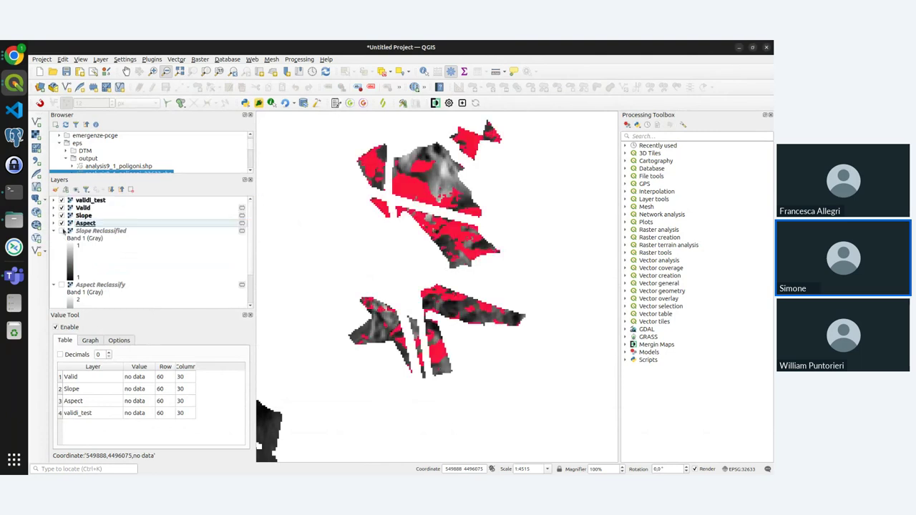
pyautogui.click(62, 224)
pyautogui.click(62, 216)
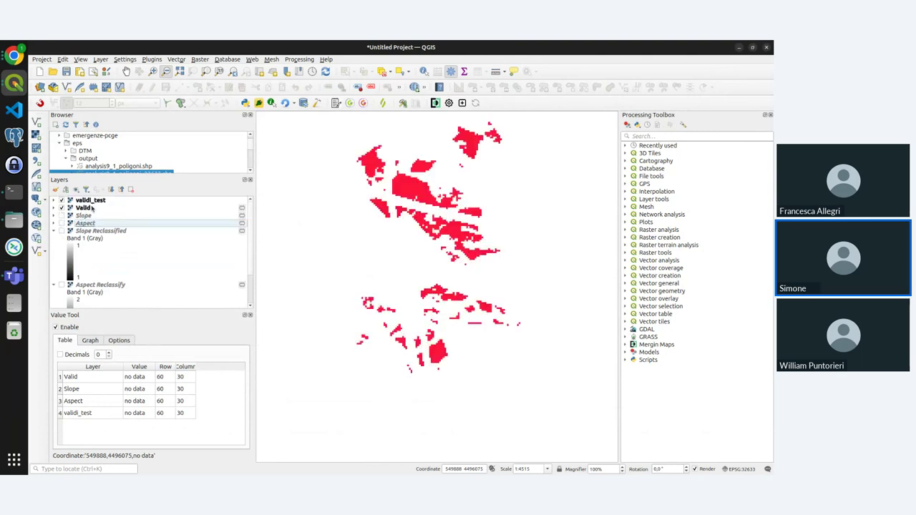
# - Copy the style of validi_test and paste it onto the Valid layer
pyautogui.click(85, 201)
pyautogui.rightClick(85, 201)
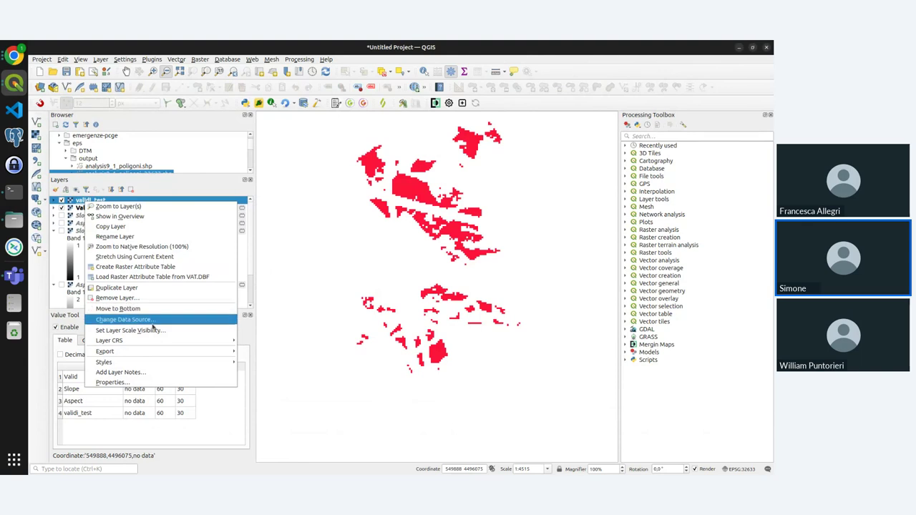
pyautogui.moveTo(153, 363)
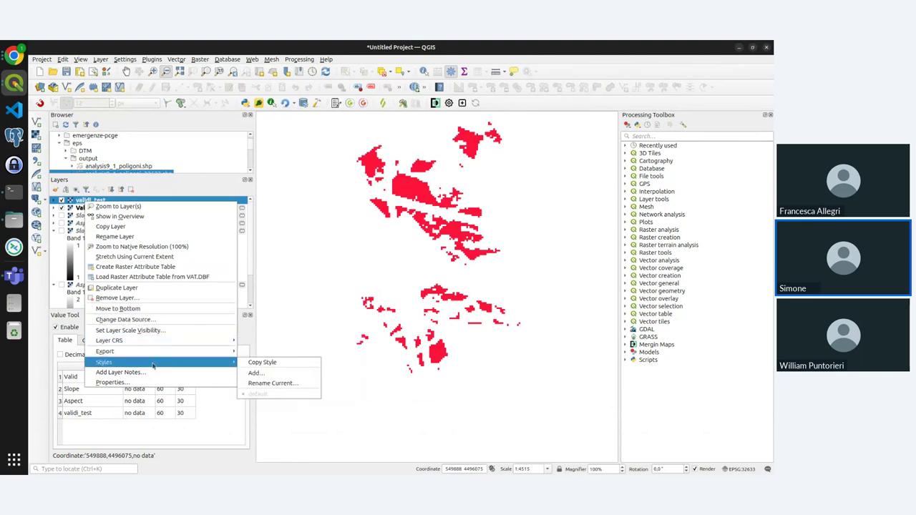
pyautogui.click(287, 367)
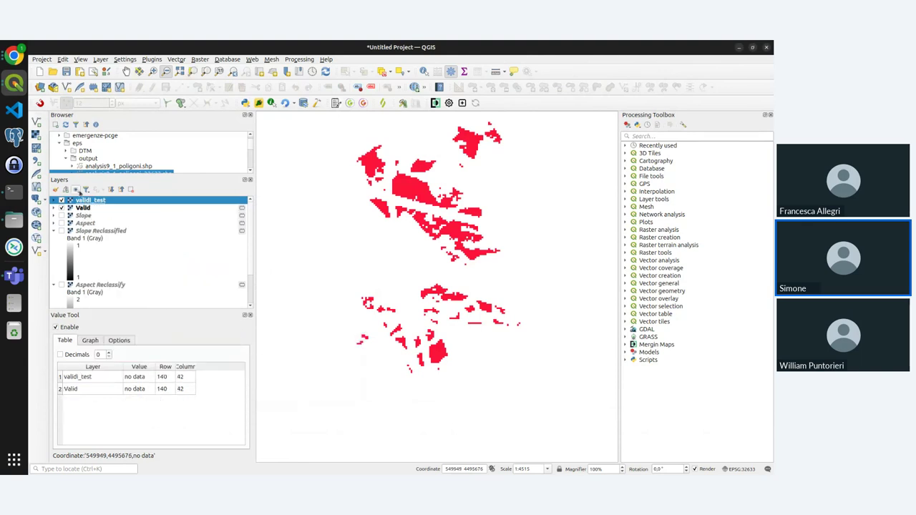
pyautogui.rightClick(82, 208)
pyautogui.moveTo(182, 368)
pyautogui.click(279, 378)
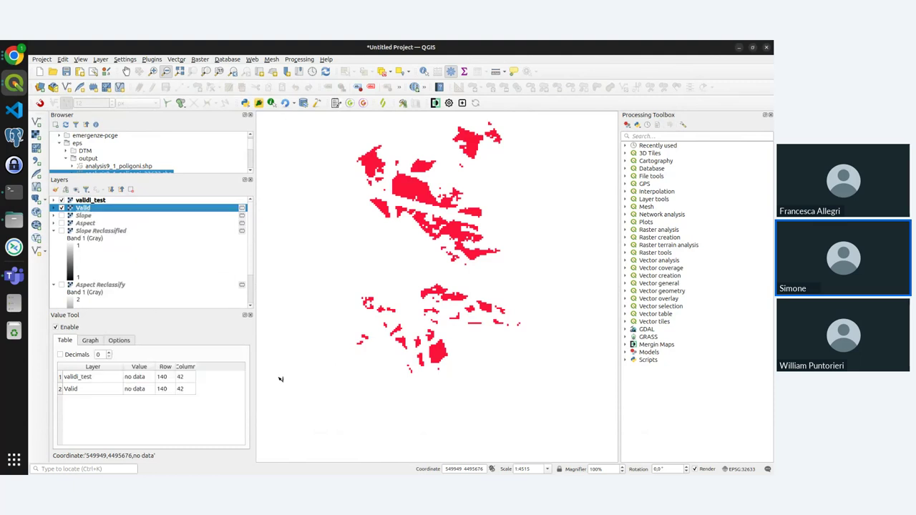
# - Change the colour of Valid's value 1 class to orange #fb9c3b and apply the symbology
pyautogui.doubleClick(93, 209)
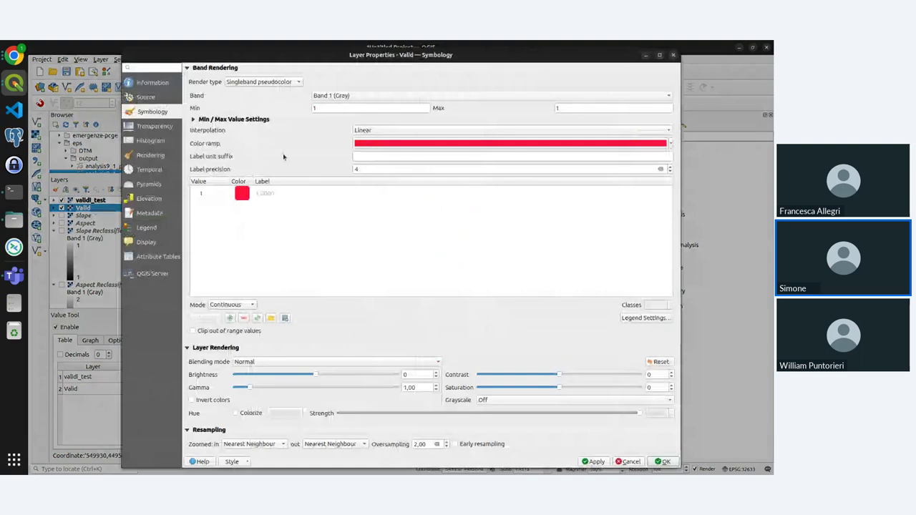
pyautogui.doubleClick(238, 191)
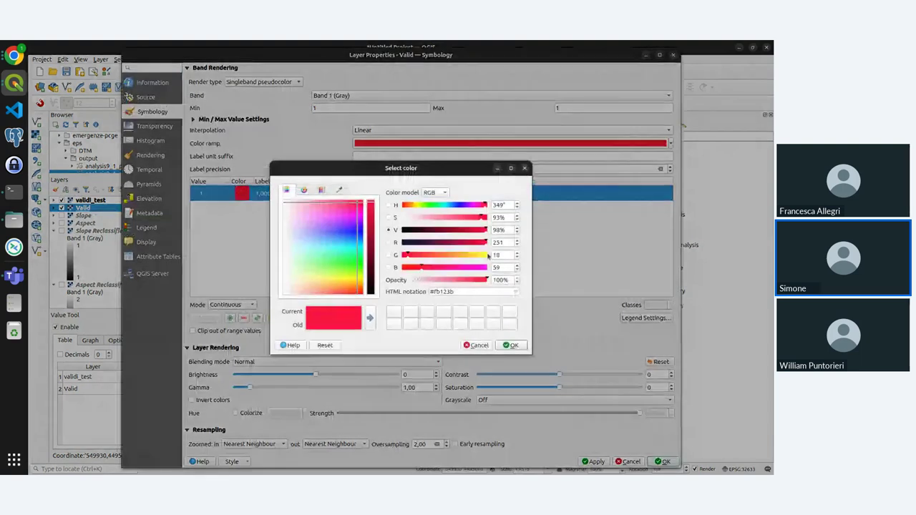
pyautogui.click(454, 256)
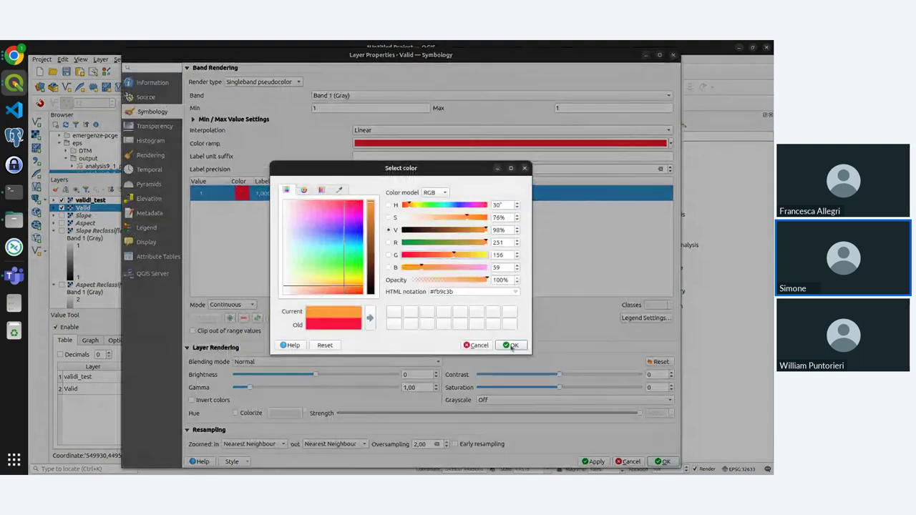
pyautogui.press('Return')
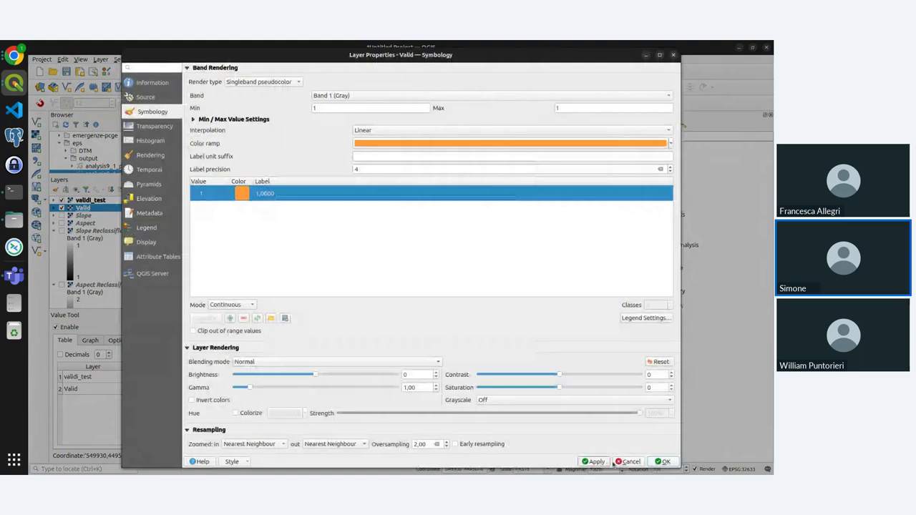
pyautogui.click(662, 462)
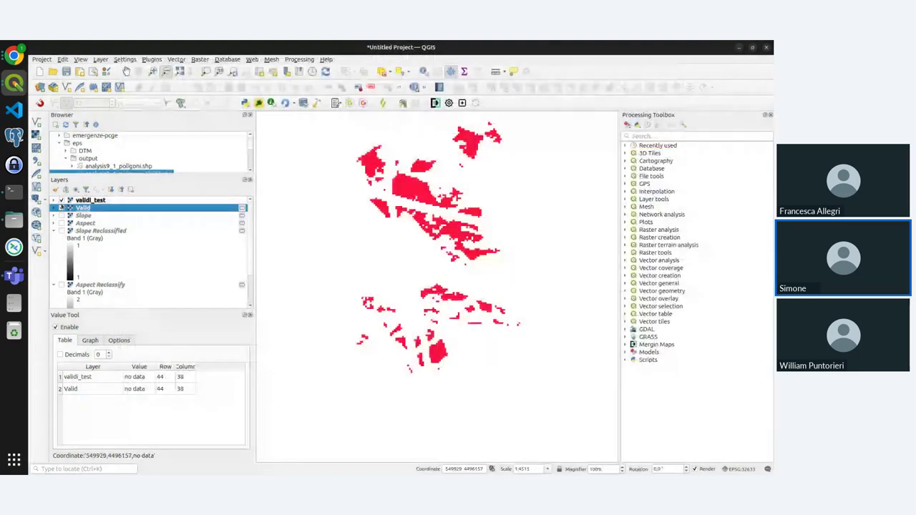
# - Compare Valid with validi_test by toggling validi_test's visibility, leave validi_test hidden, and show the Slope and Aspect layers
pyautogui.click(61, 201)
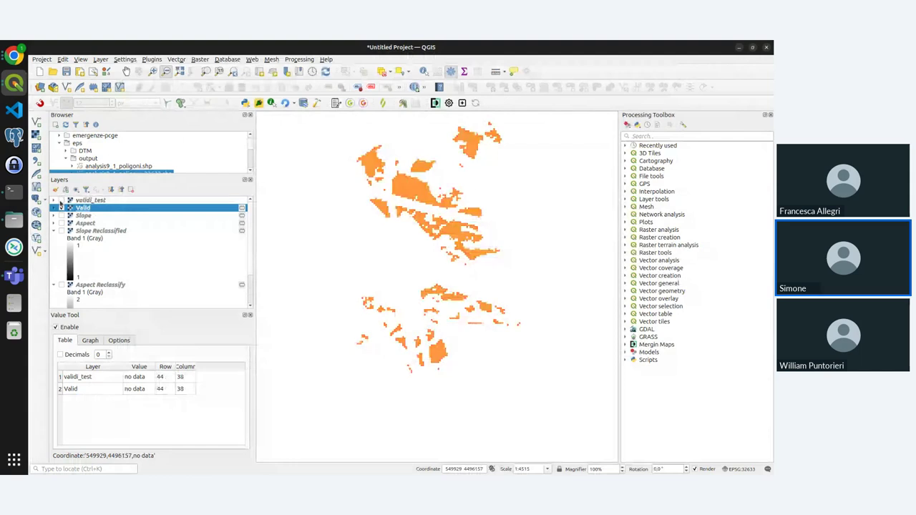
pyautogui.click(61, 202)
pyautogui.click(61, 201)
pyautogui.click(62, 216)
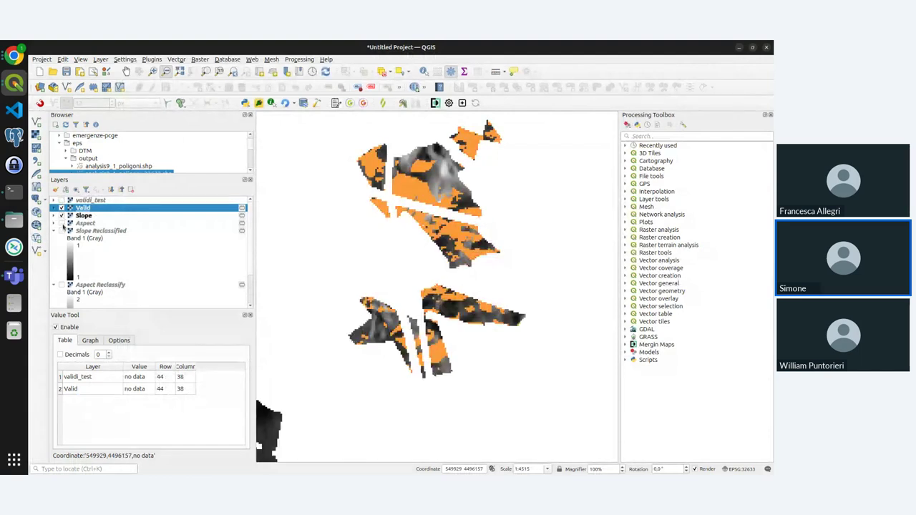
pyautogui.click(61, 223)
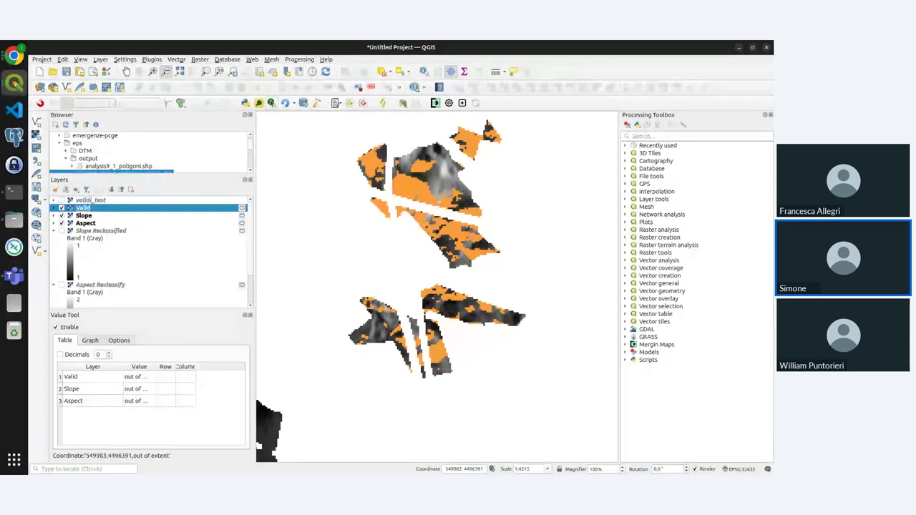
# - Inspect the Valid cells over the slope raster and show the analysis9_1_poligoni_32633 polygons beneath them
pyautogui.scroll(2, 382, 200)
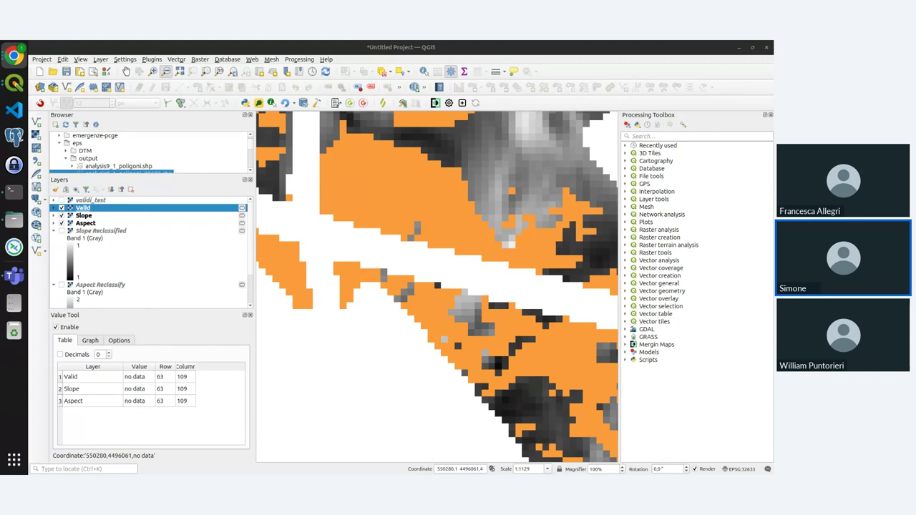
pyautogui.scroll(-1, 429, 273)
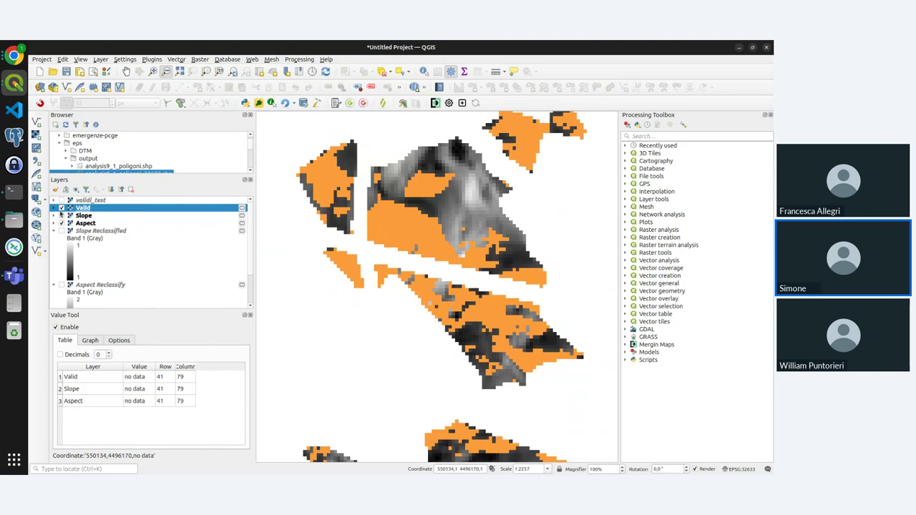
pyautogui.click(61, 215)
pyautogui.scroll(-2, 79, 258)
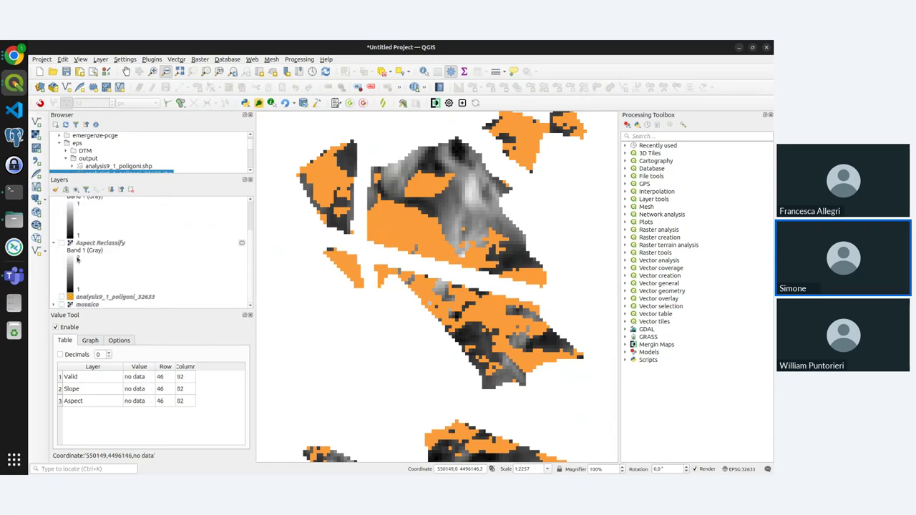
pyautogui.click(63, 297)
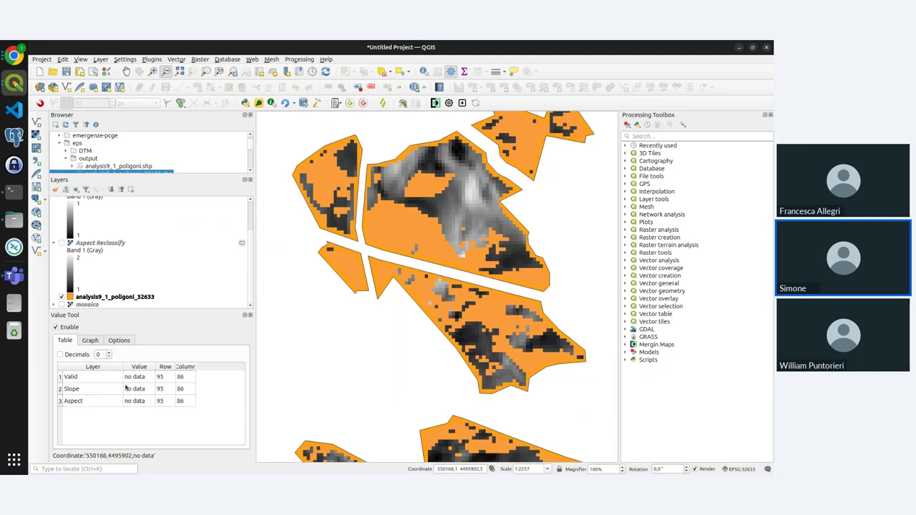
# - List the toolbox's saved models and browse the active profile folder to processing/models to see their model3 files
pyautogui.click(624, 352)
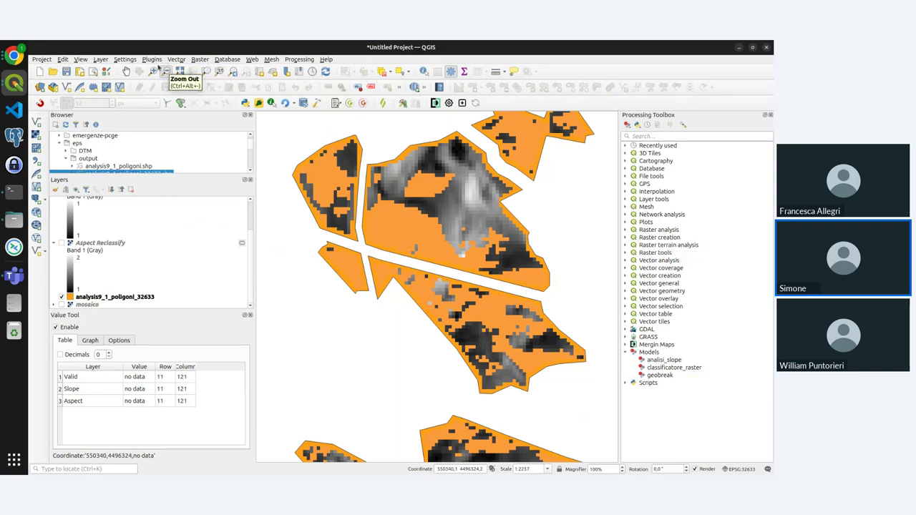
pyautogui.click(152, 60)
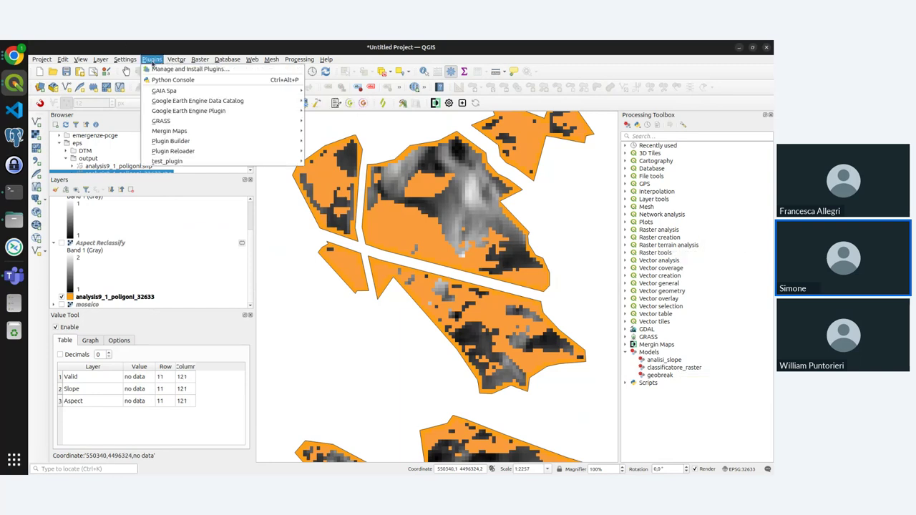
pyautogui.moveTo(125, 60)
pyautogui.moveTo(186, 68)
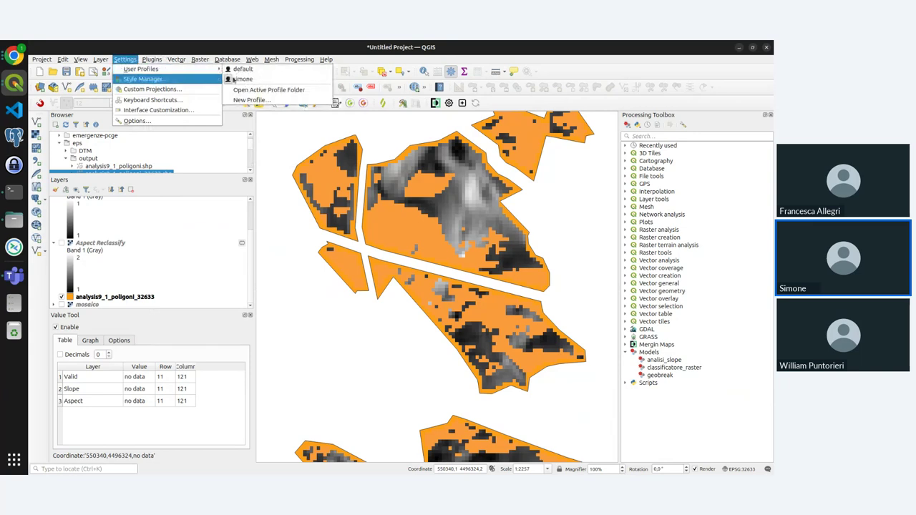
pyautogui.click(281, 92)
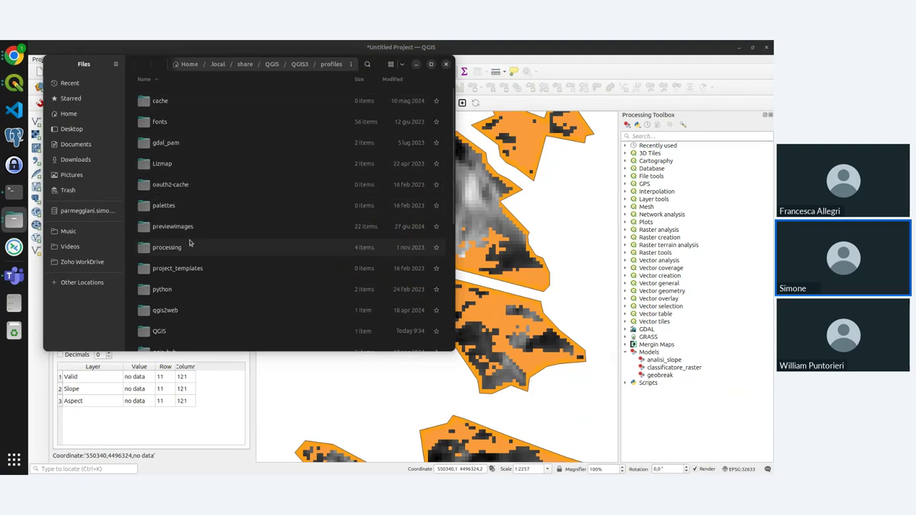
pyautogui.doubleClick(169, 248)
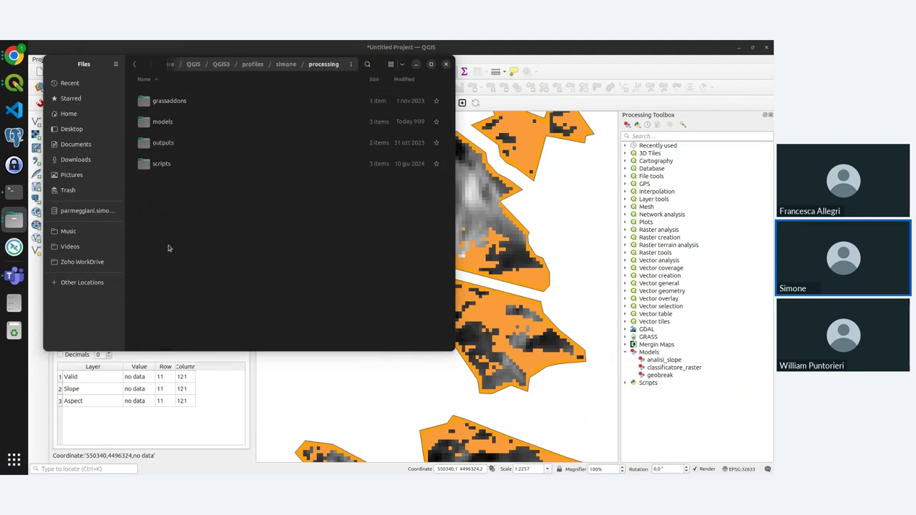
pyautogui.doubleClick(168, 121)
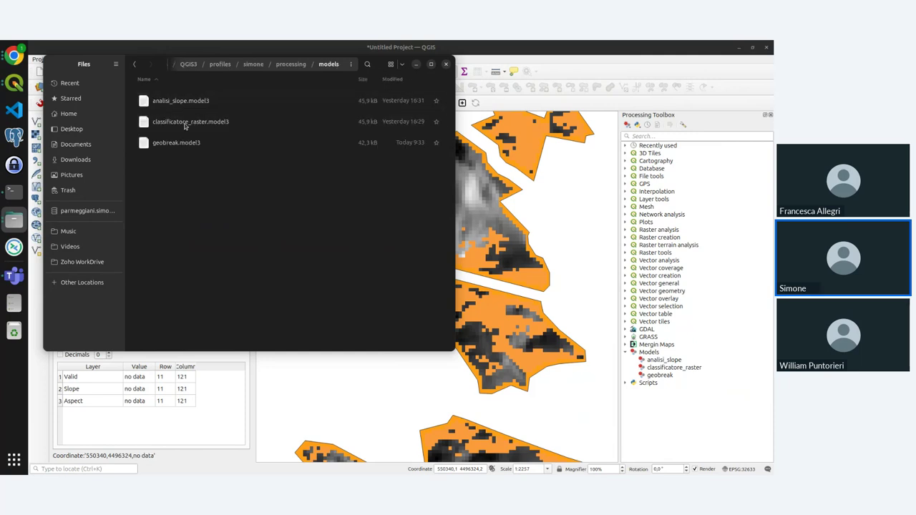
pyautogui.click(600, 60)
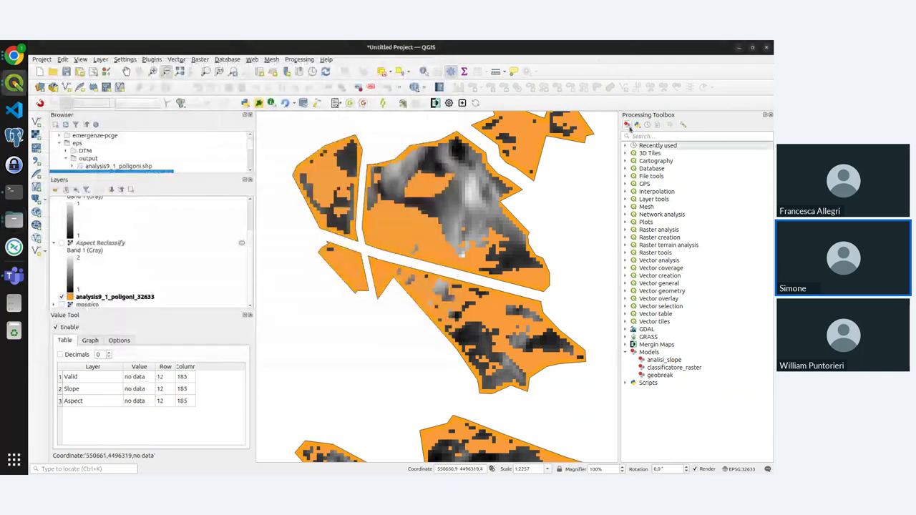
# - Review the toolbox's options for creating, opening or adding a model, and return to the geobreak model in the Model Designer
pyautogui.click(629, 128)
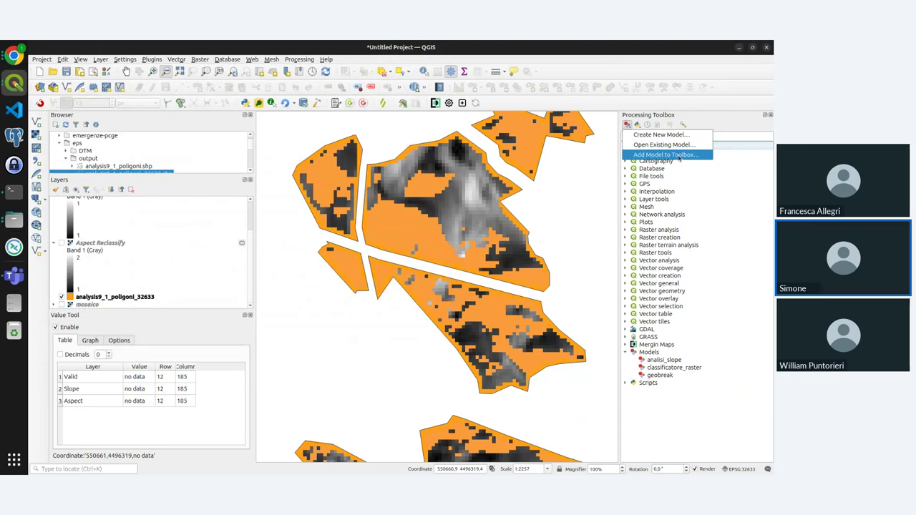
pyautogui.click(695, 394)
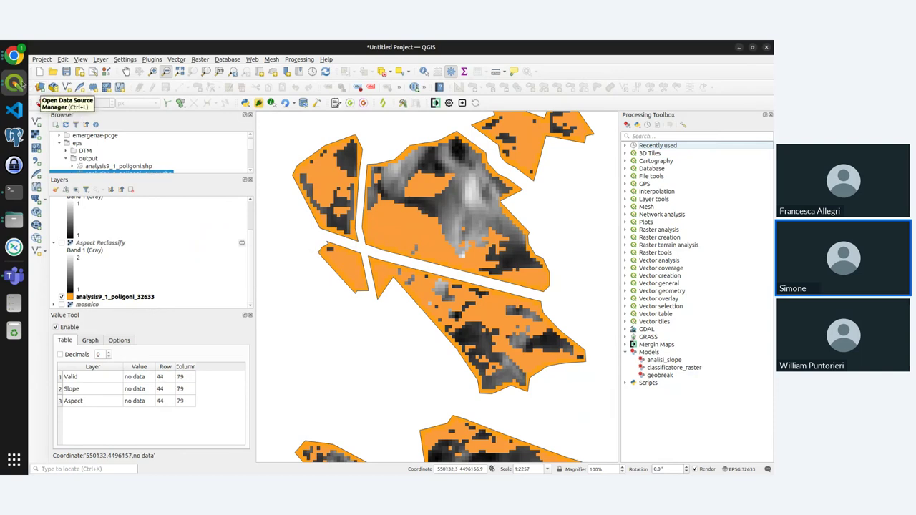
pyautogui.click(40, 86)
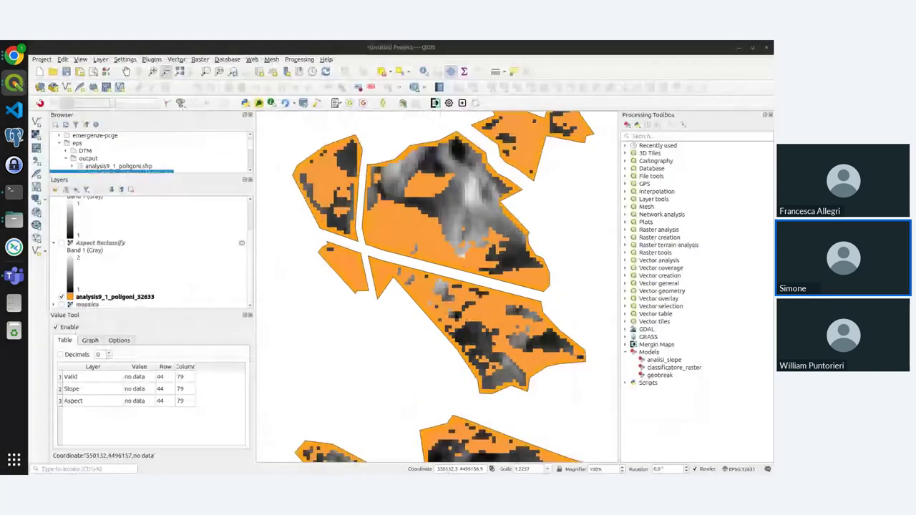
pyautogui.click(14, 83)
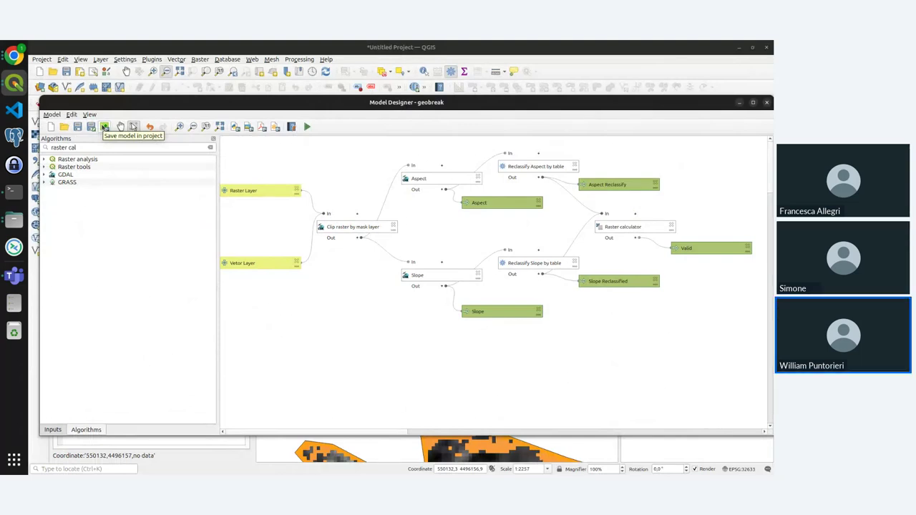
# - Check the geobreak model's save options and its default models folder, and leave without saving a copy
pyautogui.click(104, 127)
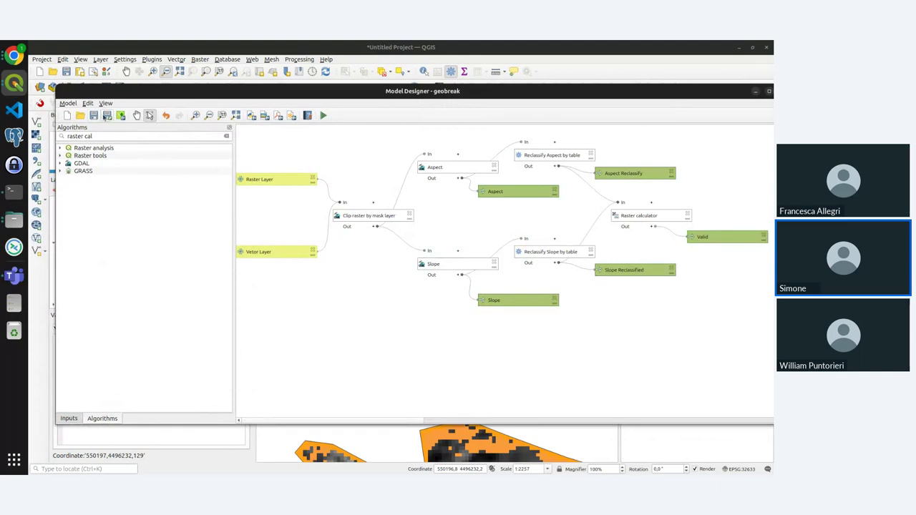
pyautogui.click(96, 116)
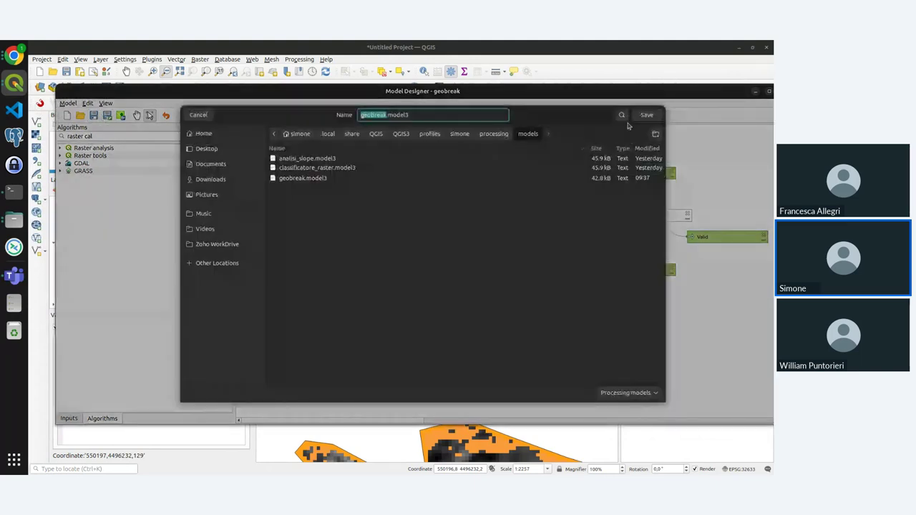
pyautogui.click(198, 115)
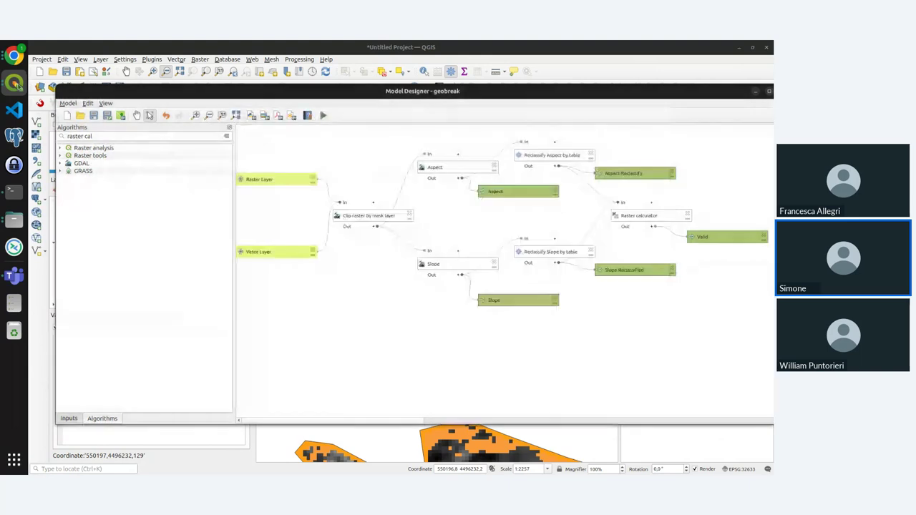
# - Review the models folder in the file manager, browse from the Modulo5_AV folder to Home, and close both file windows
pyautogui.click(22, 218)
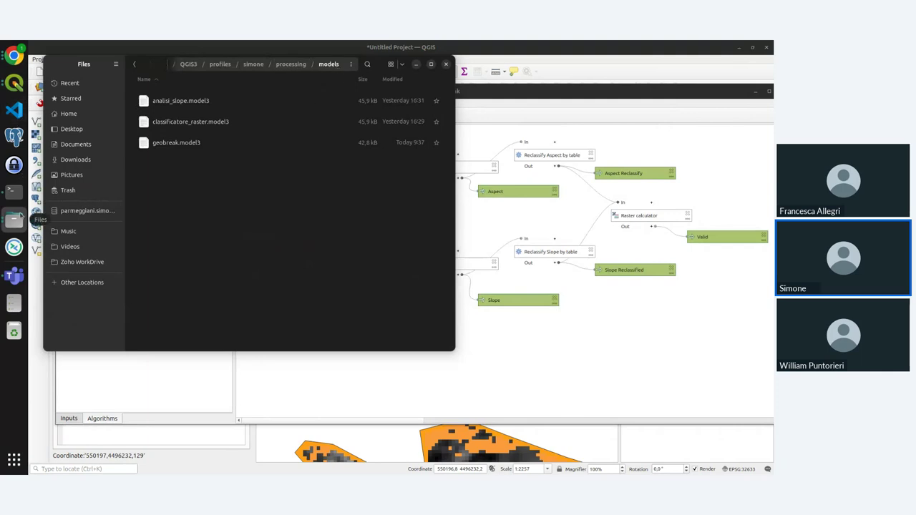
pyautogui.click(20, 214)
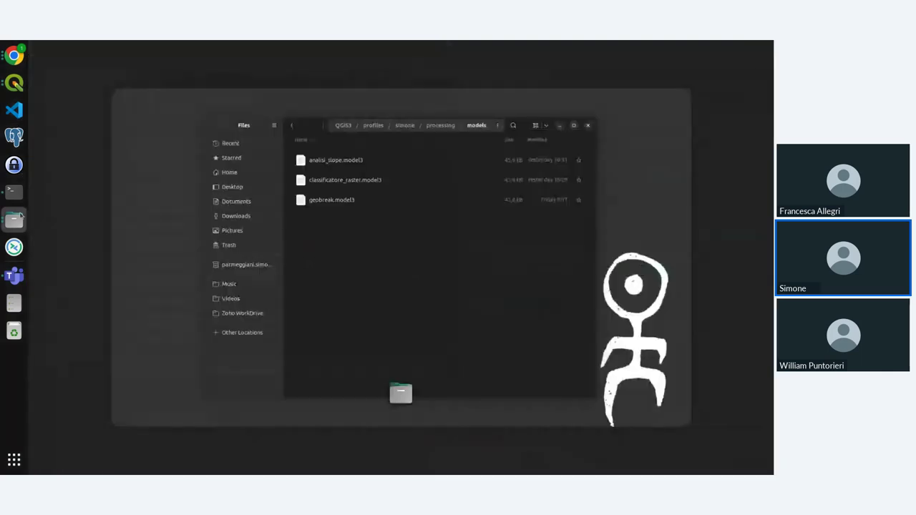
pyautogui.click(20, 214)
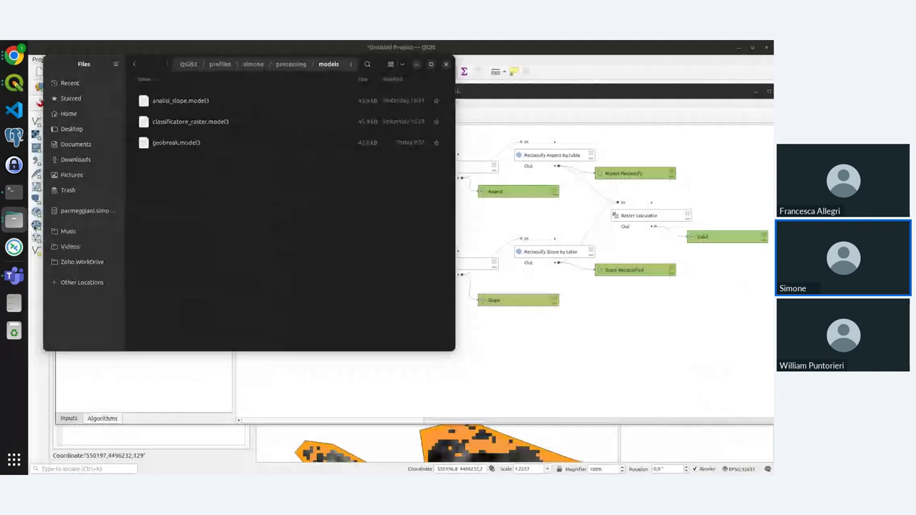
pyautogui.click(20, 223)
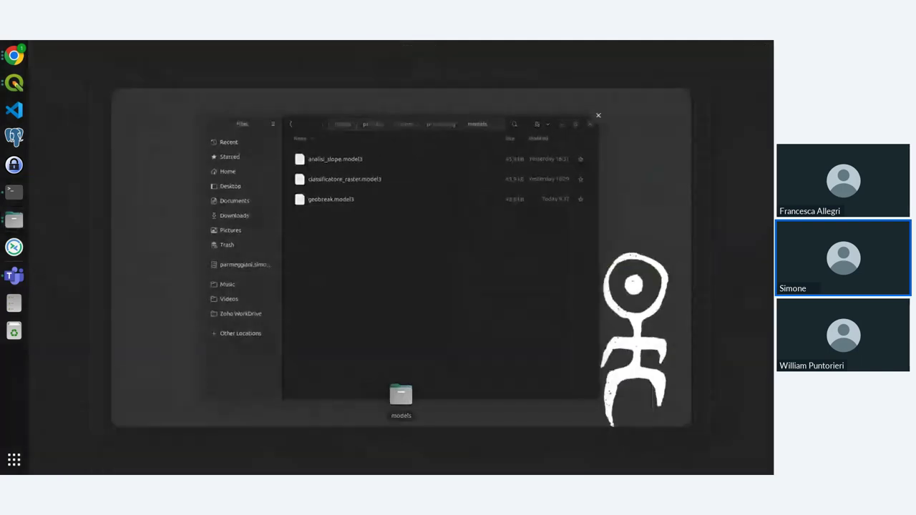
pyautogui.click(398, 374)
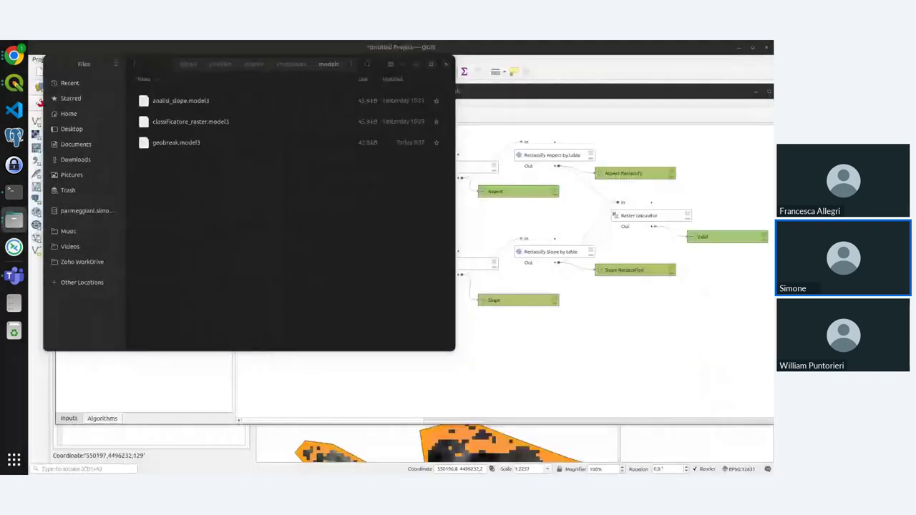
pyautogui.hotkey('alt', 'Tab')
pyautogui.moveTo(233, 66); pyautogui.dragTo(401, 112)
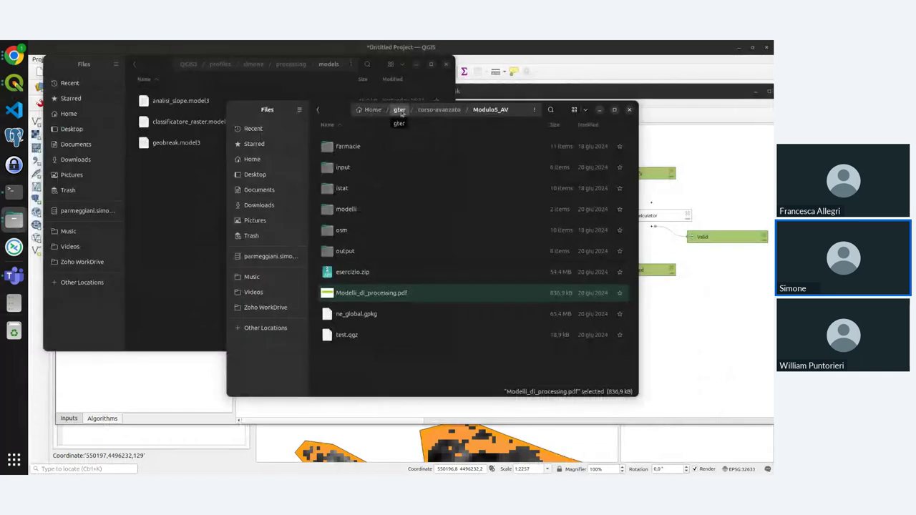
pyautogui.click(372, 110)
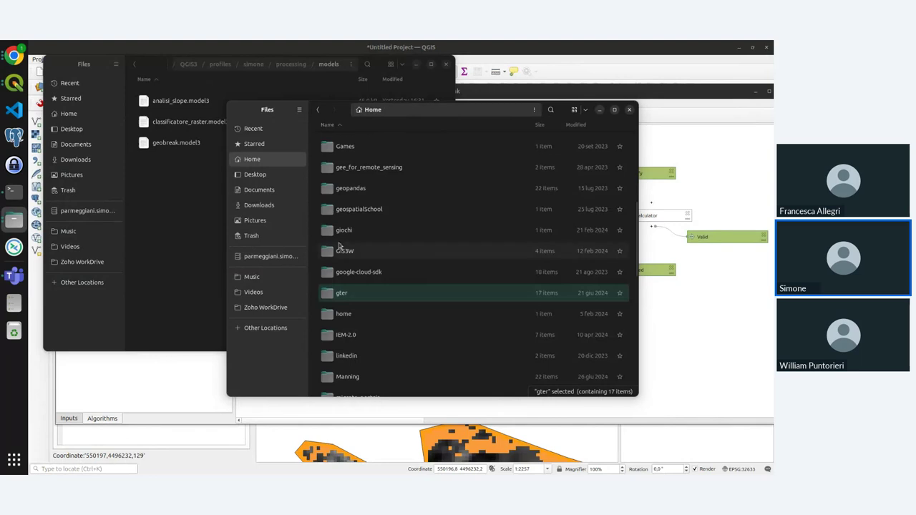
pyautogui.click(629, 109)
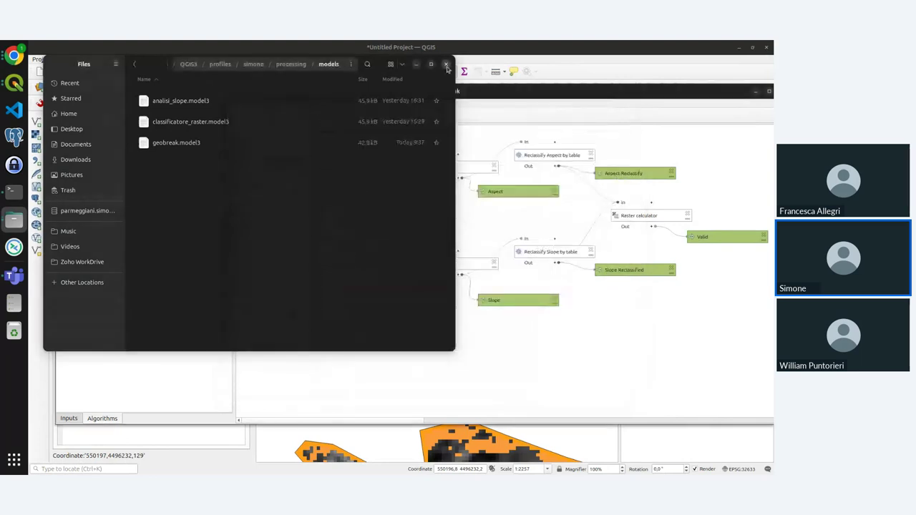
pyautogui.click(446, 64)
# - Close the Model Designer, reopen the geobreak model for editing from the Processing Toolbox, and resize its window beside the toolbox
pyautogui.moveTo(528, 93); pyautogui.dragTo(473, 97)
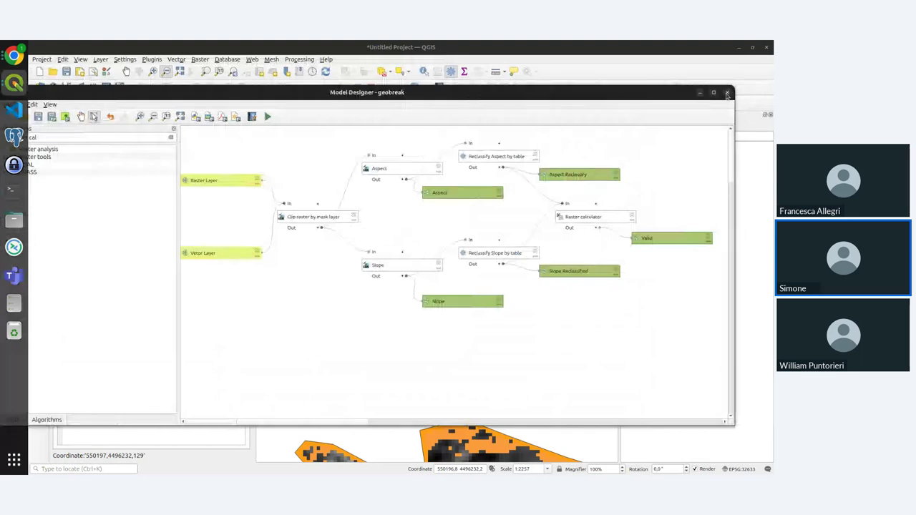
pyautogui.click(727, 94)
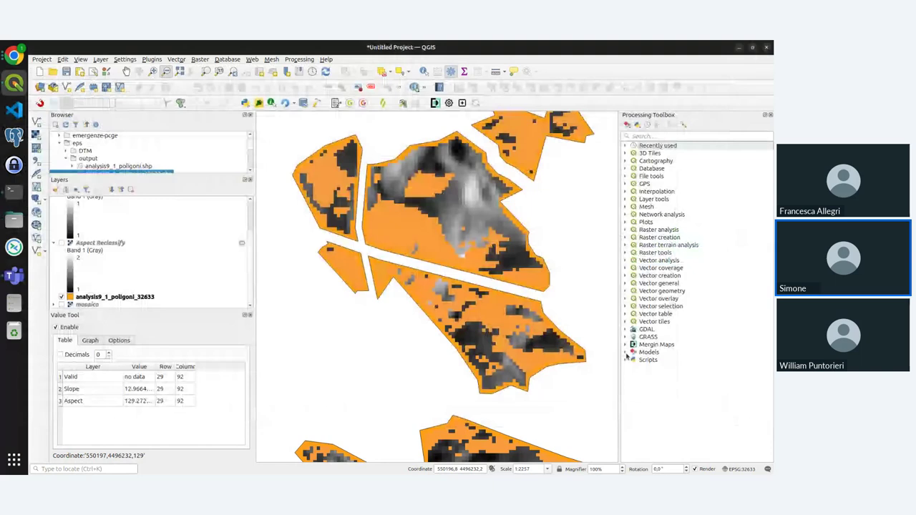
pyautogui.doubleClick(648, 352)
pyautogui.rightClick(658, 375)
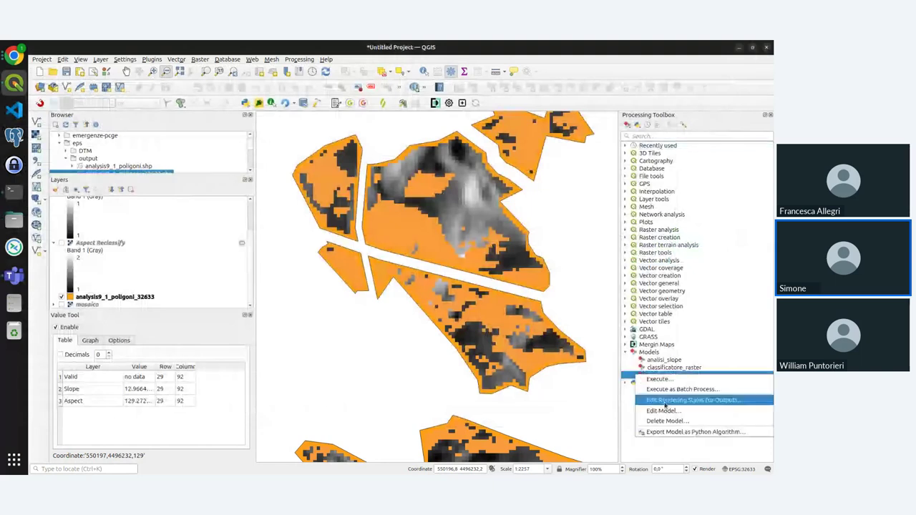
pyautogui.click(662, 410)
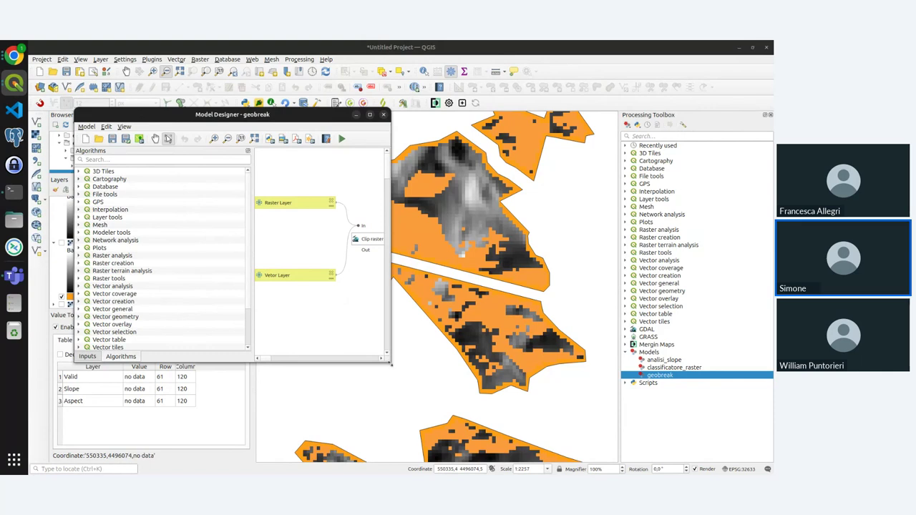
pyautogui.moveTo(391, 363); pyautogui.dragTo(711, 445)
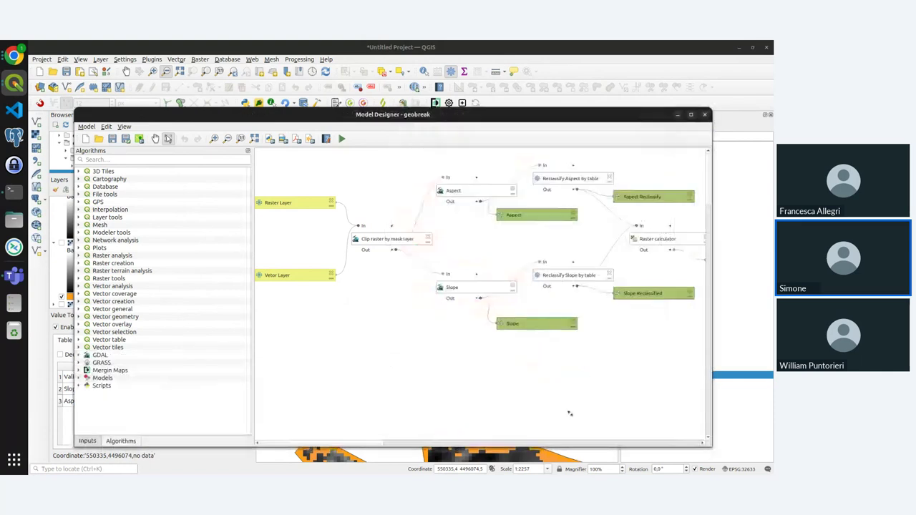
pyautogui.moveTo(569, 413); pyautogui.dragTo(505, 409)
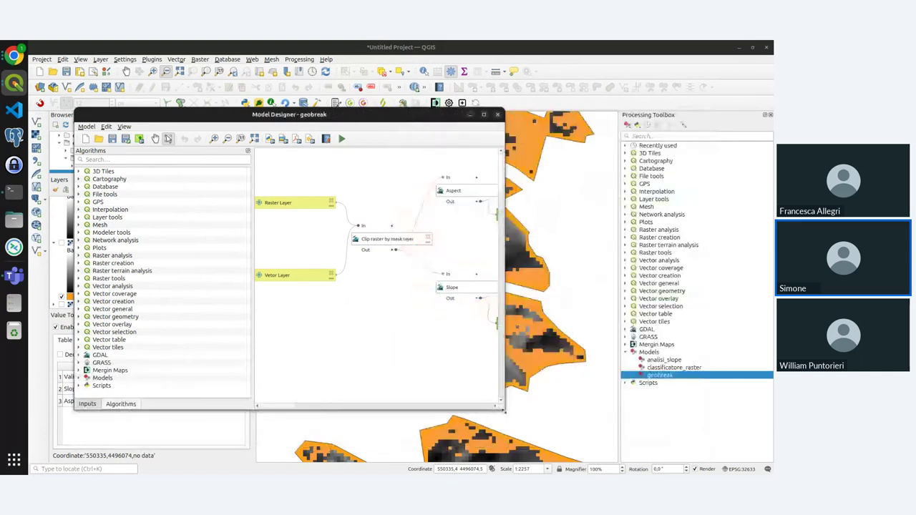
# - Open the Bar plot algorithm from the Plots group to view its help description, and close it without running
pyautogui.click(628, 222)
pyautogui.doubleClick(656, 230)
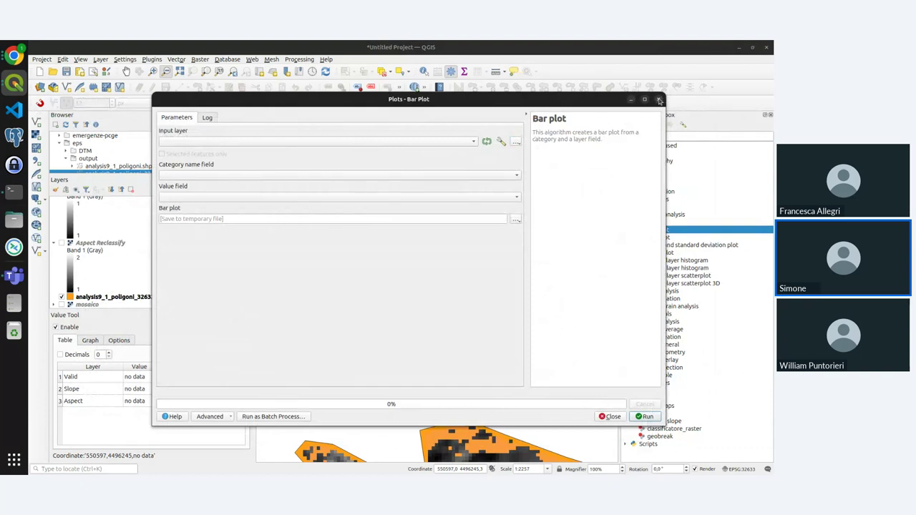
pyautogui.click(659, 101)
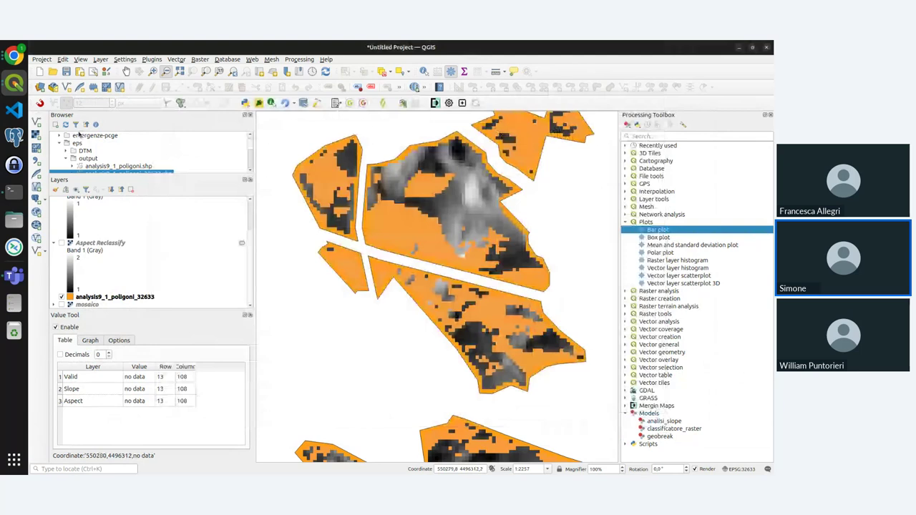
# - Add the help description "Questo è un modello di esercitazione per il geobreak" to the geobreak model
pyautogui.click(13, 83)
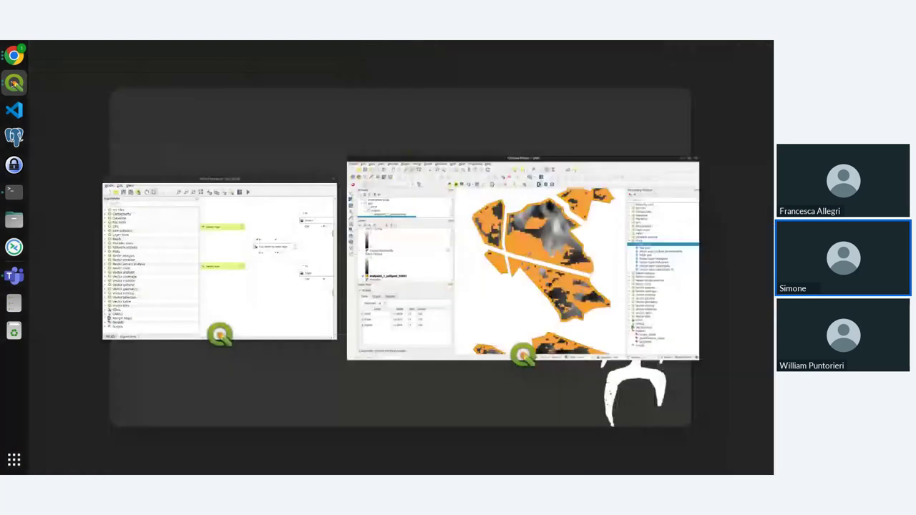
pyautogui.click(267, 295)
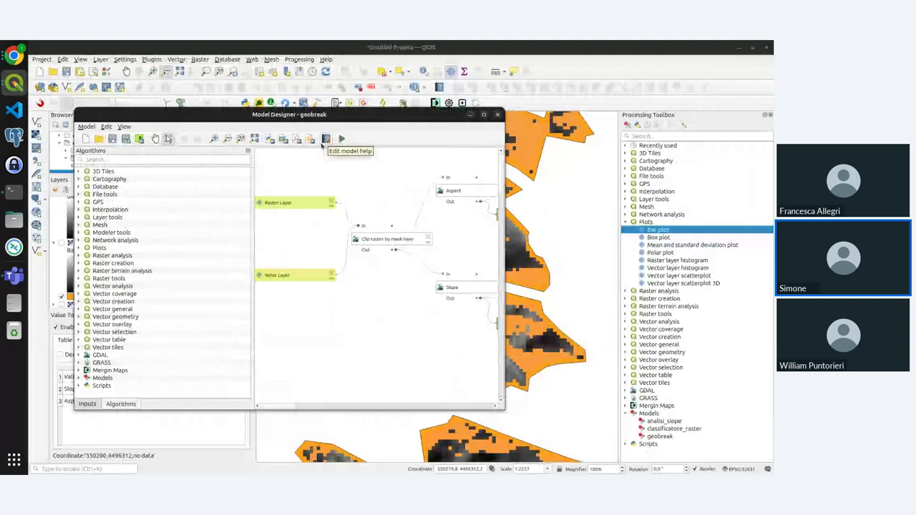
pyautogui.click(326, 139)
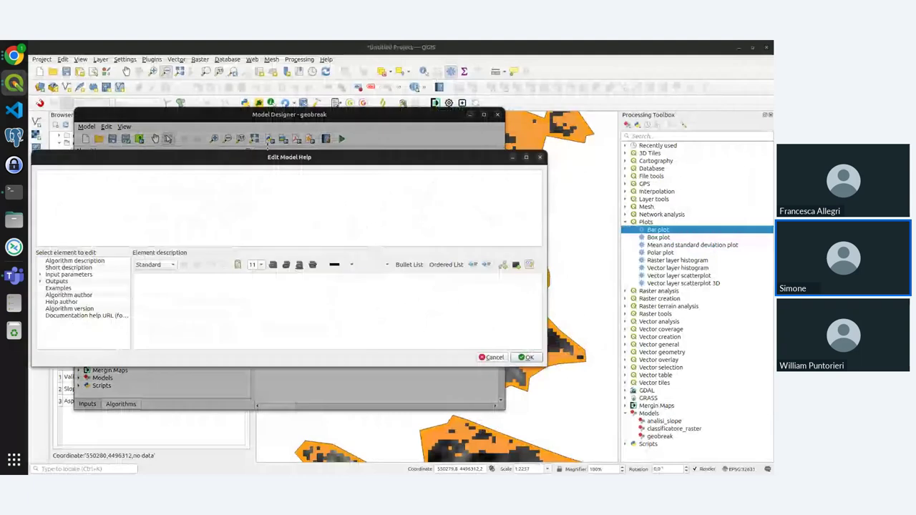
pyautogui.click(347, 285)
pyautogui.write('Q')
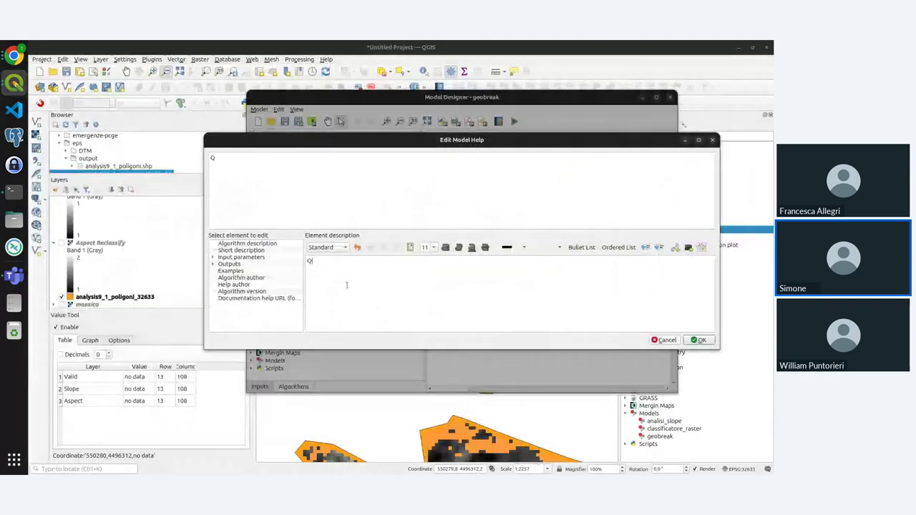
pyautogui.write('uesto è un modello di es')
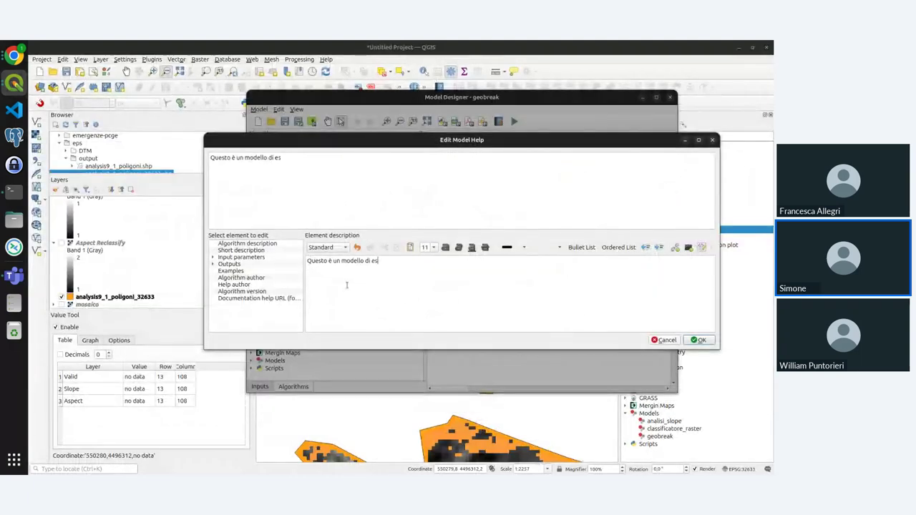
pyautogui.write('ercitazione per')
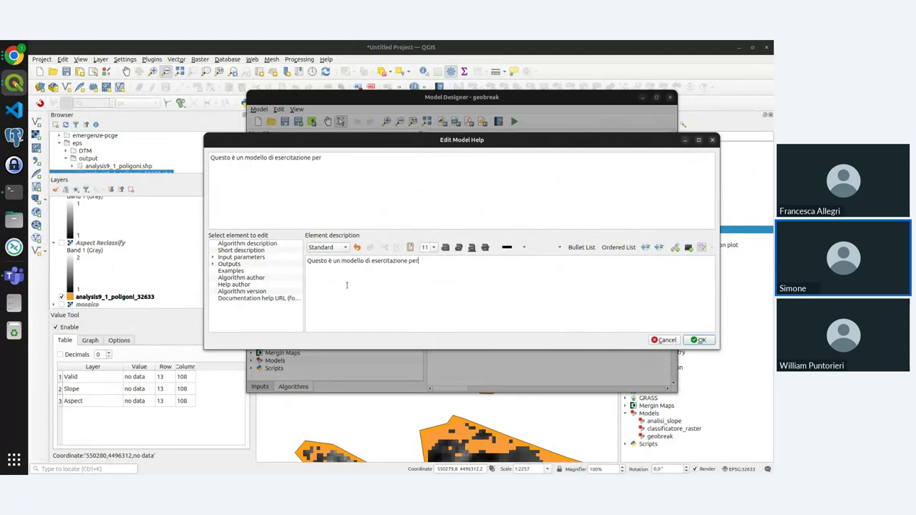
pyautogui.write(' il geobreak')
pyautogui.click(702, 341)
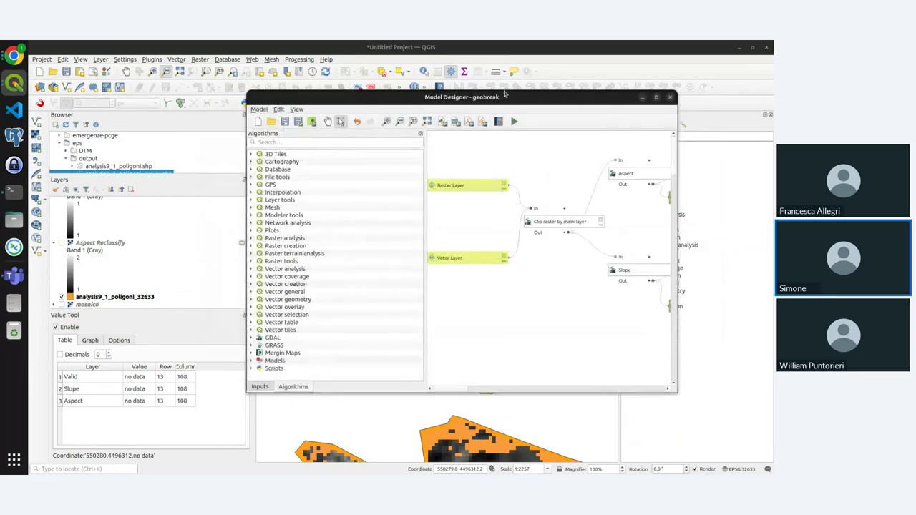
# - Open the geobreak model's run dialog from the toolbox to check its help text, and close it without running
pyautogui.moveTo(505, 102); pyautogui.dragTo(333, 87)
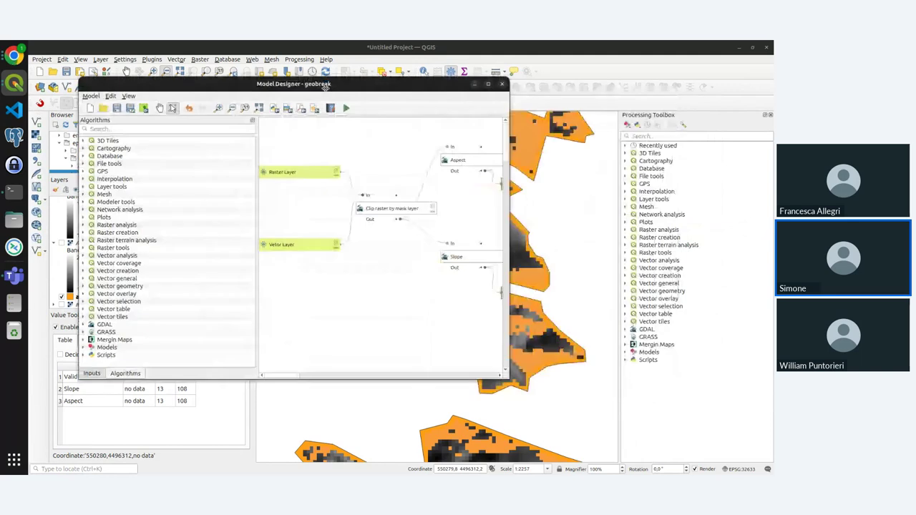
pyautogui.click(624, 353)
pyautogui.doubleClick(659, 374)
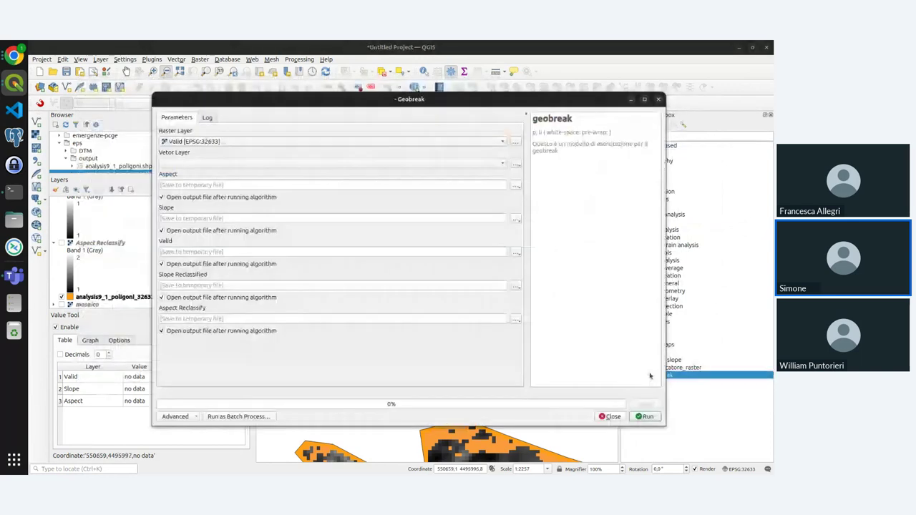
pyautogui.moveTo(565, 156); pyautogui.dragTo(532, 115)
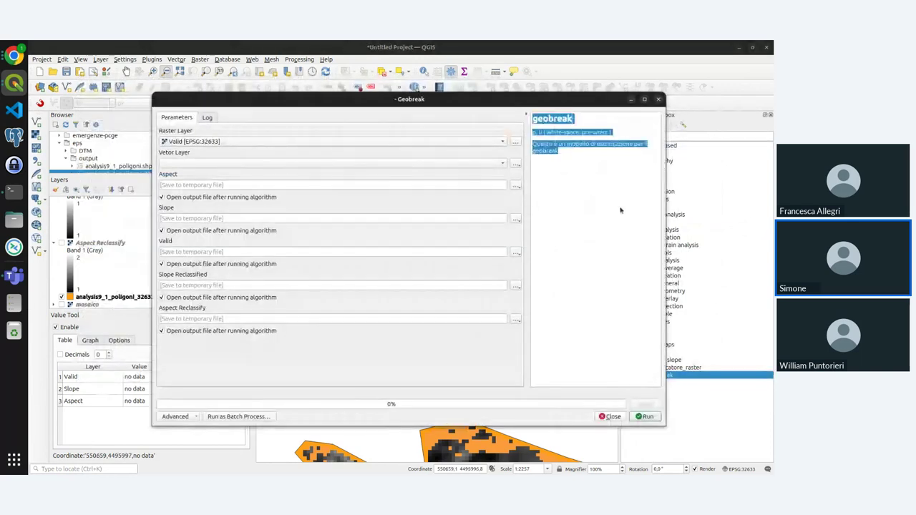
pyautogui.click(565, 150)
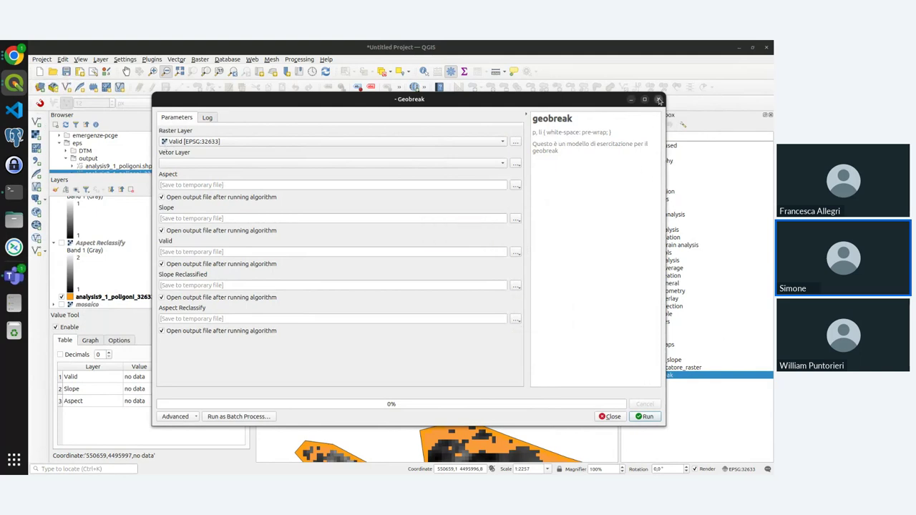
pyautogui.click(659, 100)
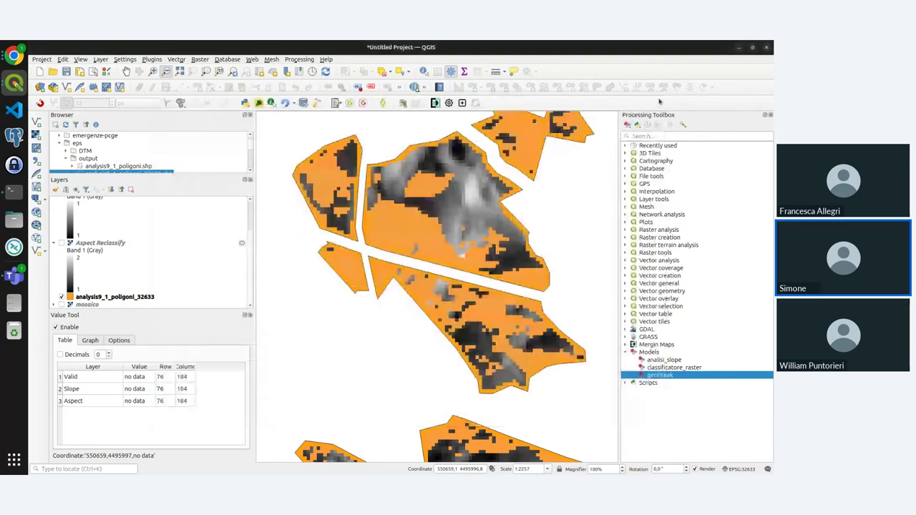
# - Enlarge the Model Designer and add a group box sized to enclose the Raster Layer and Vetor Layer inputs
pyautogui.click(13, 84)
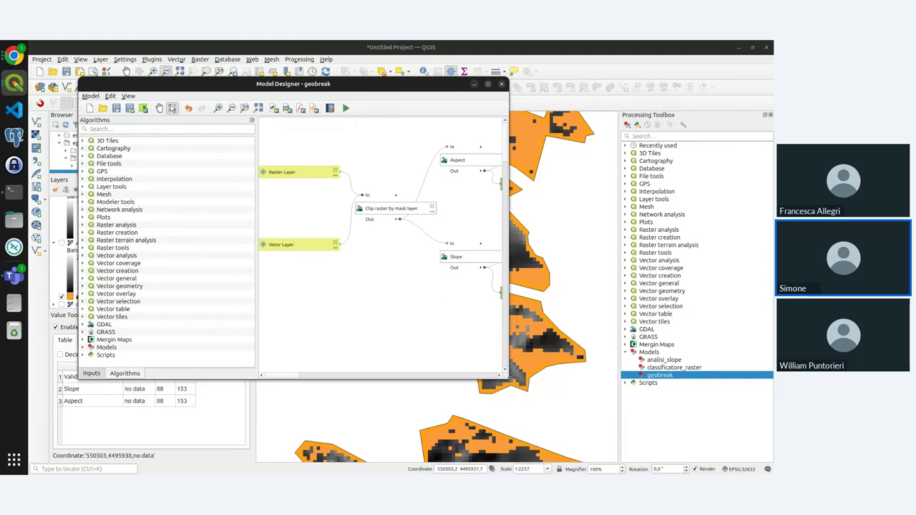
pyautogui.moveTo(507, 380); pyautogui.dragTo(660, 425)
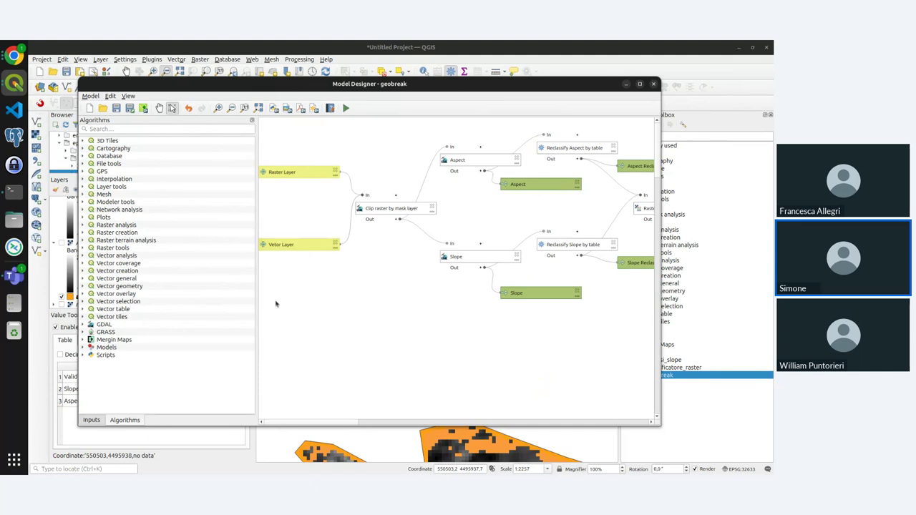
pyautogui.moveTo(268, 300); pyautogui.dragTo(353, 153)
pyautogui.click(89, 96)
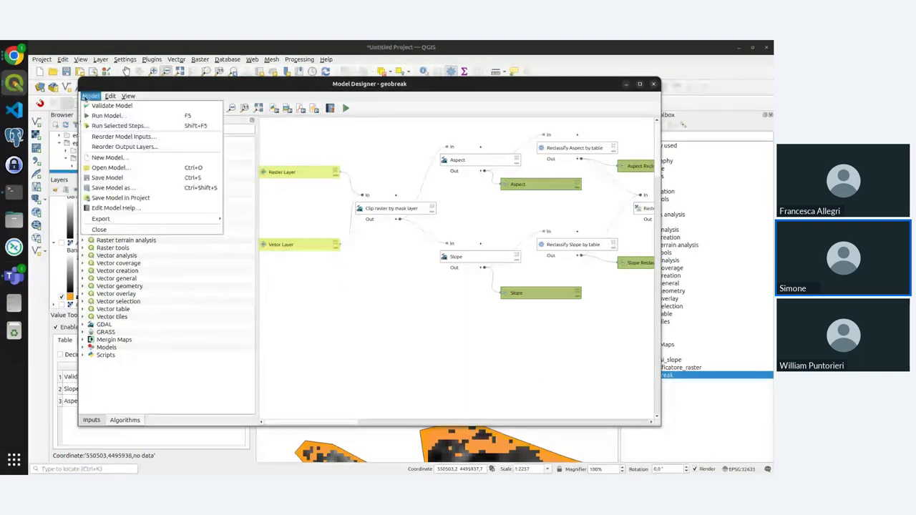
pyautogui.click(110, 96)
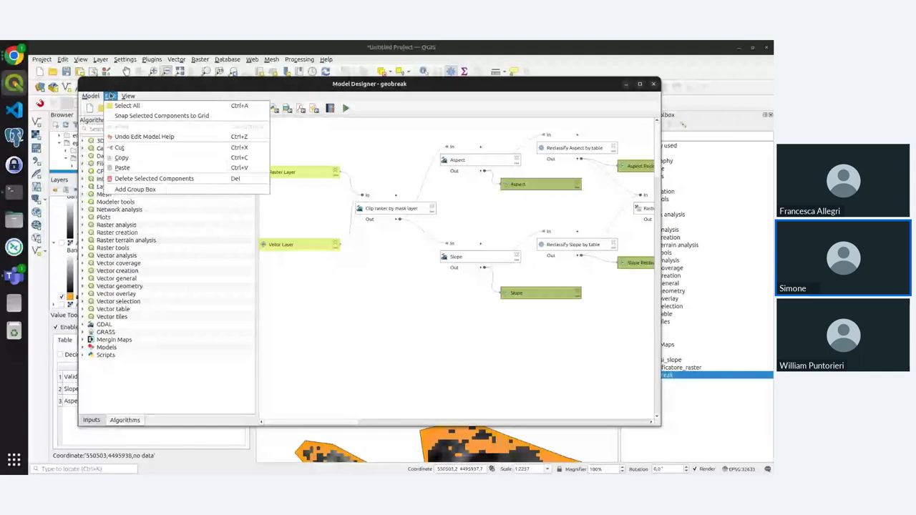
pyautogui.click(134, 188)
pyautogui.moveTo(408, 296); pyautogui.dragTo(274, 203)
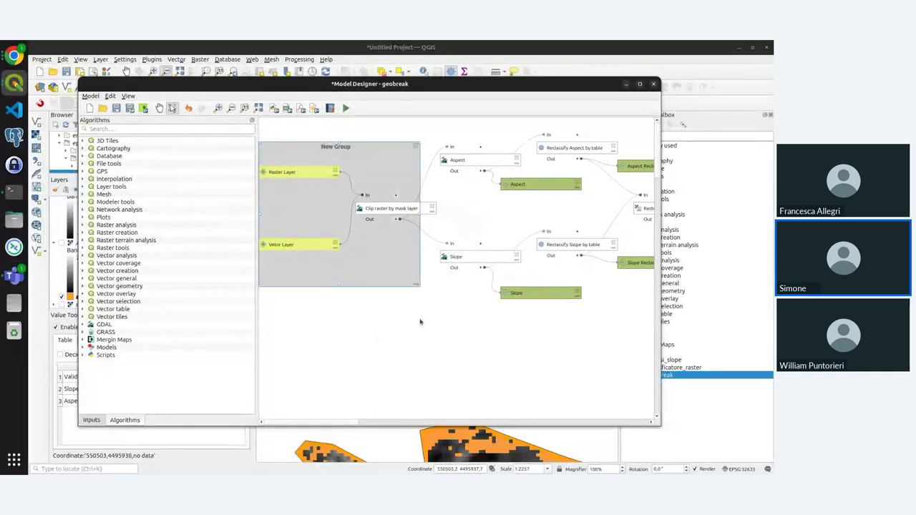
pyautogui.moveTo(418, 284); pyautogui.dragTo(353, 276)
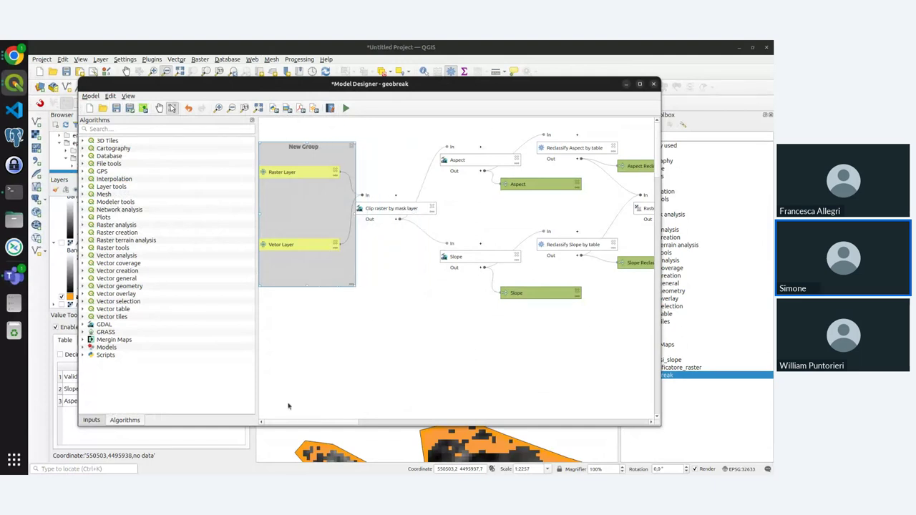
pyautogui.scroll(-1, 372, 324)
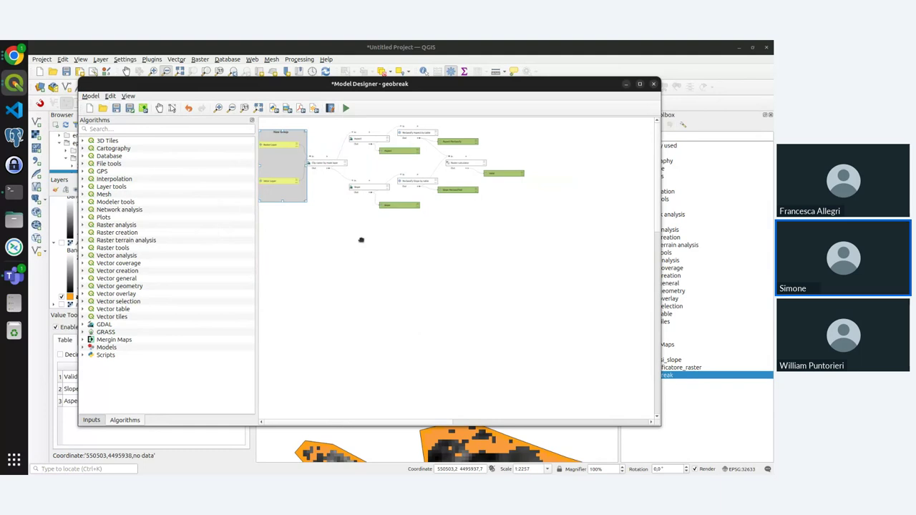
# - Title the group box around the Raster Layer and Vetor Layer inputs "Input"
pyautogui.scroll(3, 285, 214)
pyautogui.scroll(-3, 411, 274)
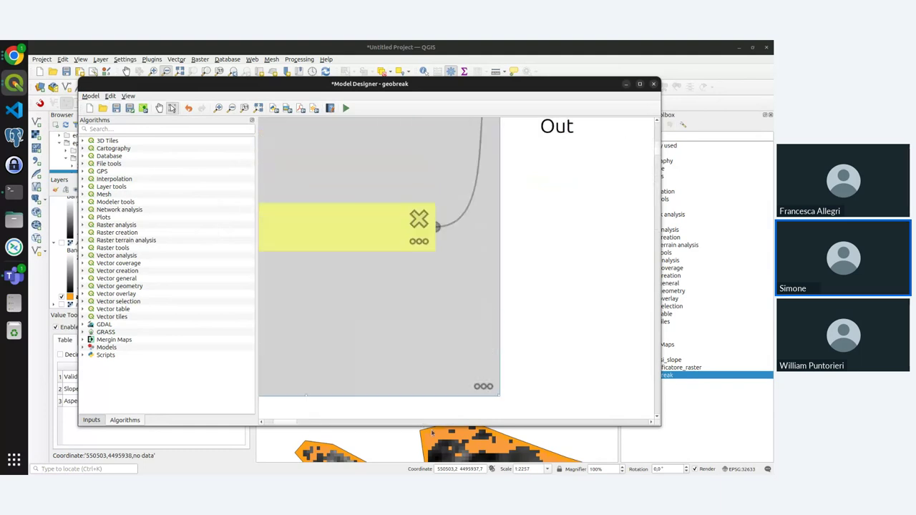
pyautogui.scroll(-2, 413, 276)
pyautogui.scroll(1, 489, 341)
pyautogui.scroll(-3, 489, 342)
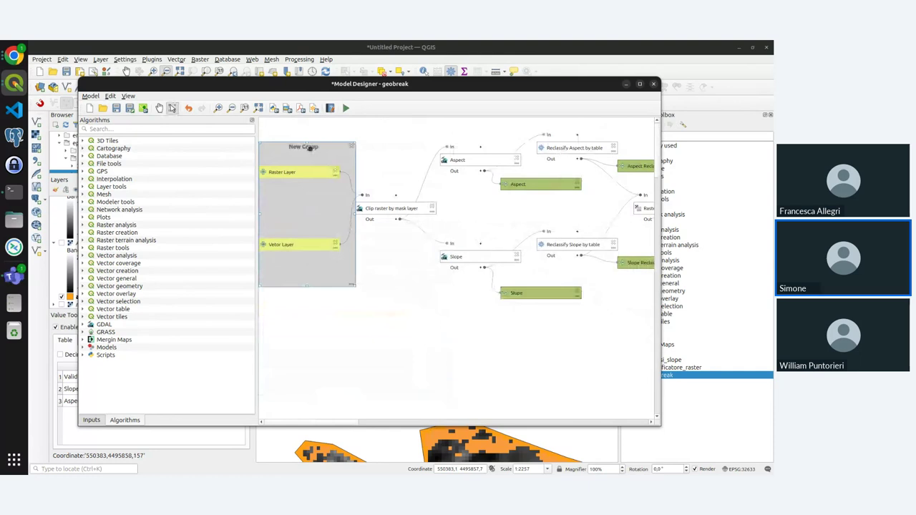
pyautogui.doubleClick(334, 192)
pyautogui.write('I')
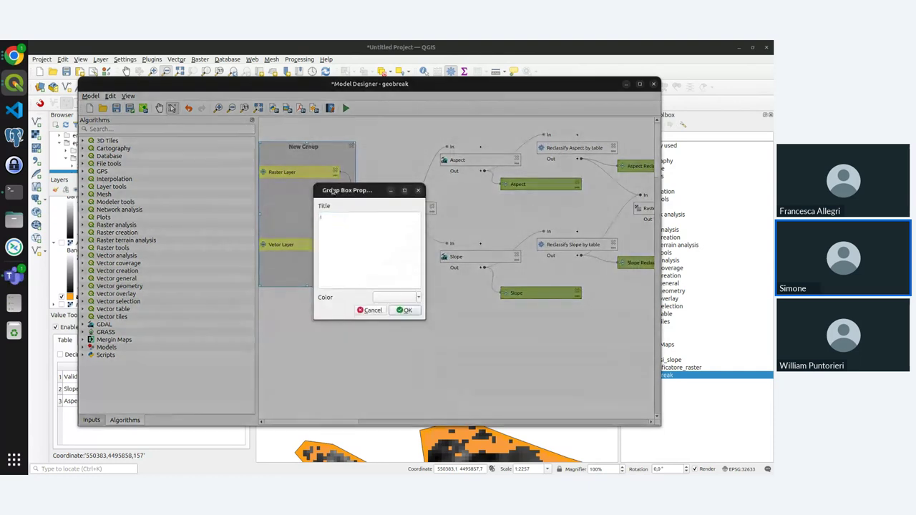
pyautogui.write('nput')
pyautogui.click(419, 311)
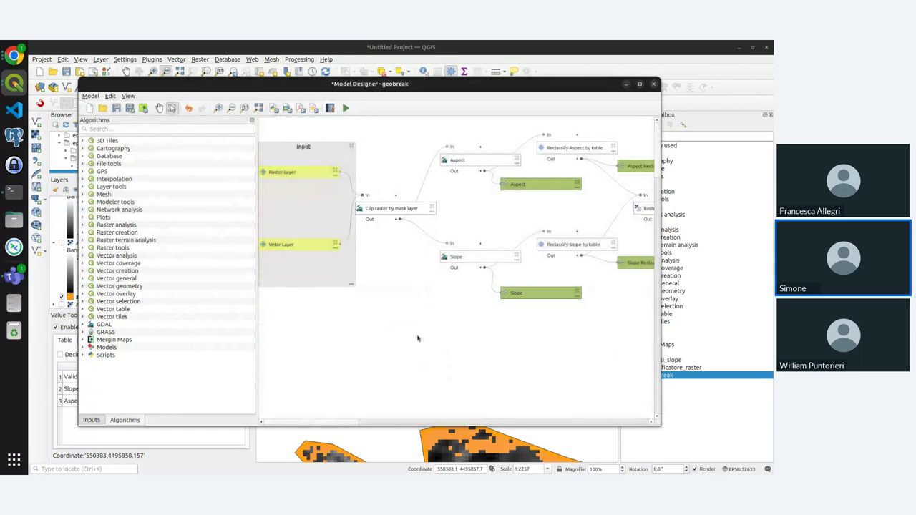
# - Add a second group box and stretch it over the Clip raster by mask layer, Aspect and Slope algorithms
pyautogui.click(128, 95)
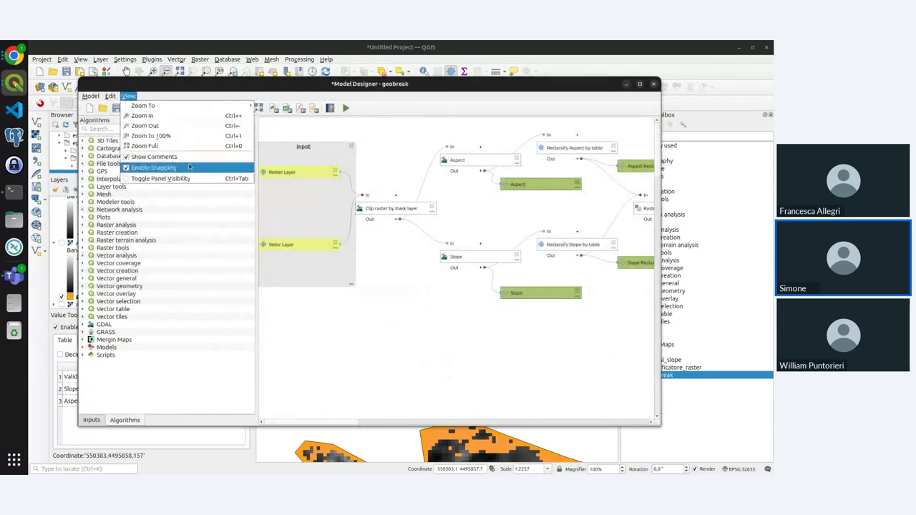
pyautogui.press('Escape')
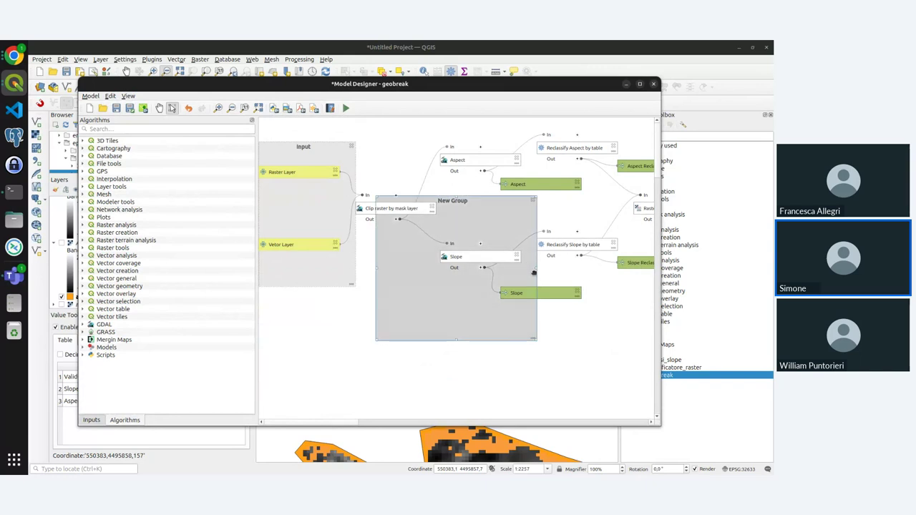
pyautogui.moveTo(536, 268)
pyautogui.mouseDown()
pyautogui.moveTo(596, 268)
pyautogui.moveTo(536, 268)
pyautogui.mouseUp()
pyautogui.moveTo(457, 199); pyautogui.dragTo(457, 118)
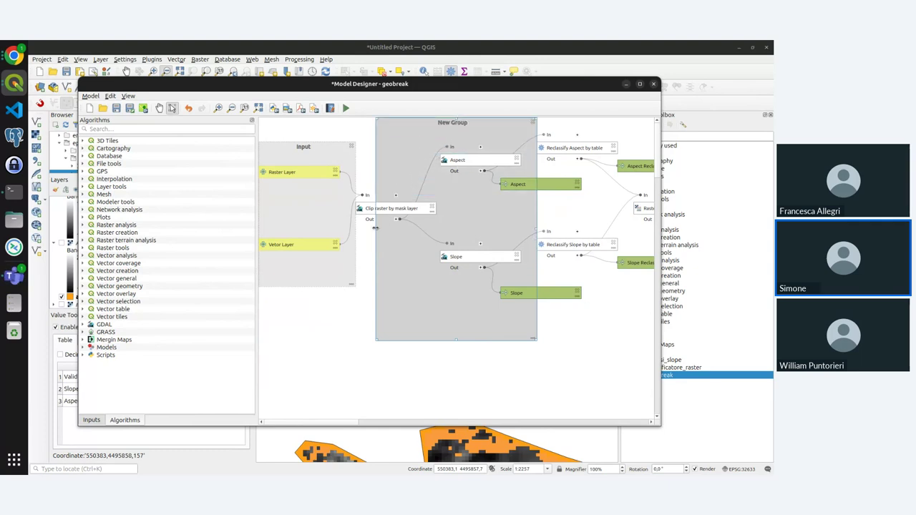
pyautogui.moveTo(376, 227); pyautogui.dragTo(356, 227)
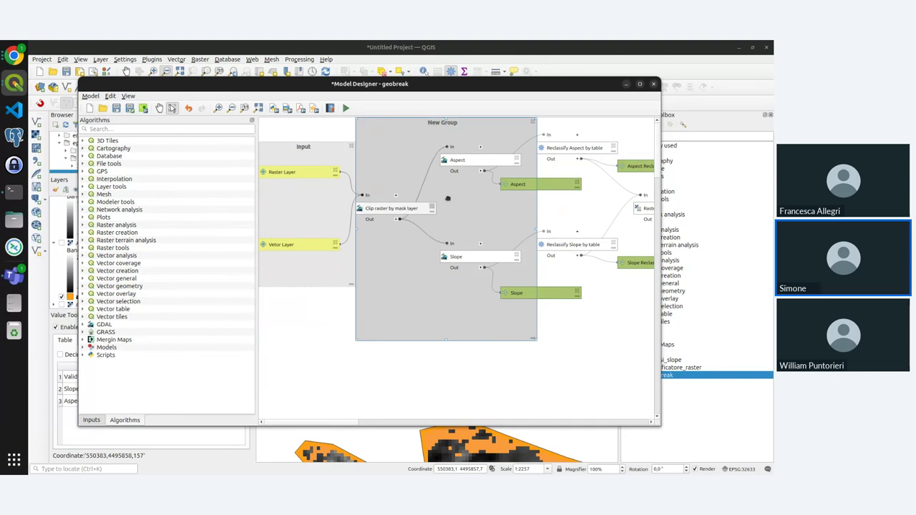
# - Title the group box around the clip, Aspect and Slope algorithms "Preprocessing" and colour it light orange
pyautogui.doubleClick(442, 123)
pyautogui.write('Prepr')
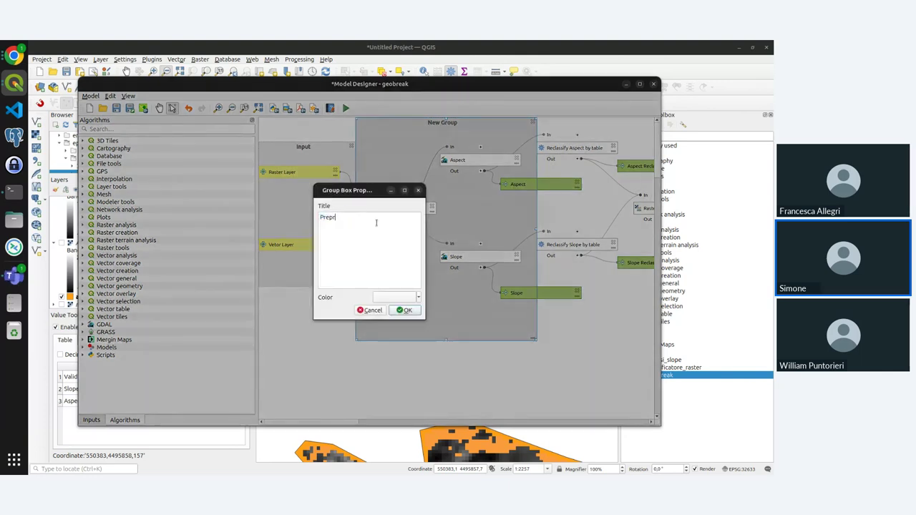
pyautogui.write('ocessing')
pyautogui.click(420, 300)
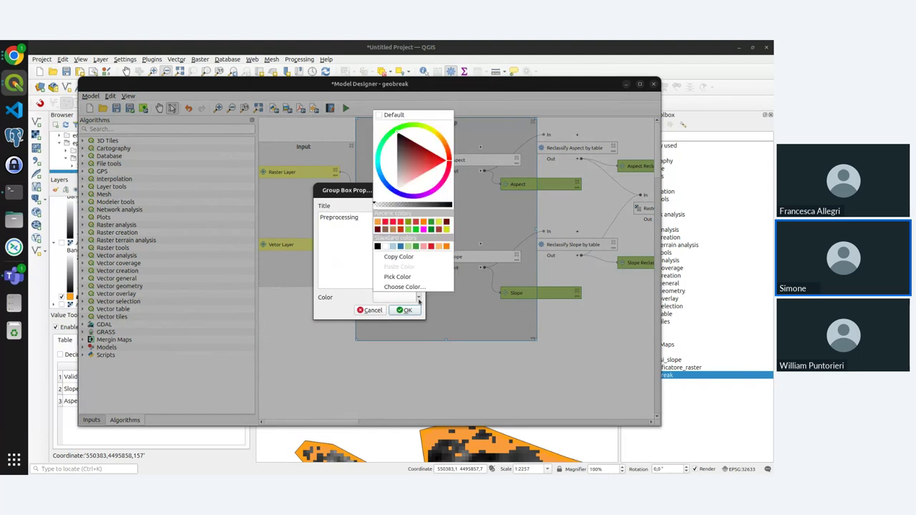
pyautogui.click(439, 246)
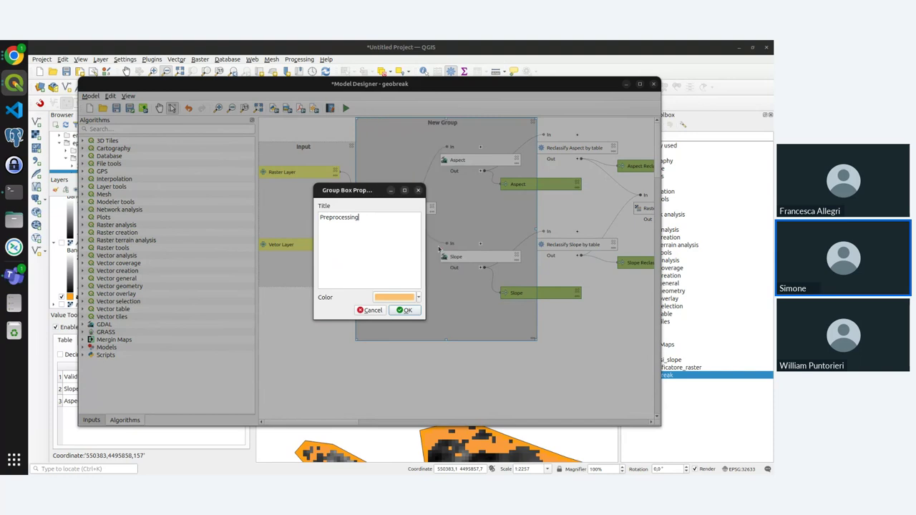
pyautogui.click(405, 310)
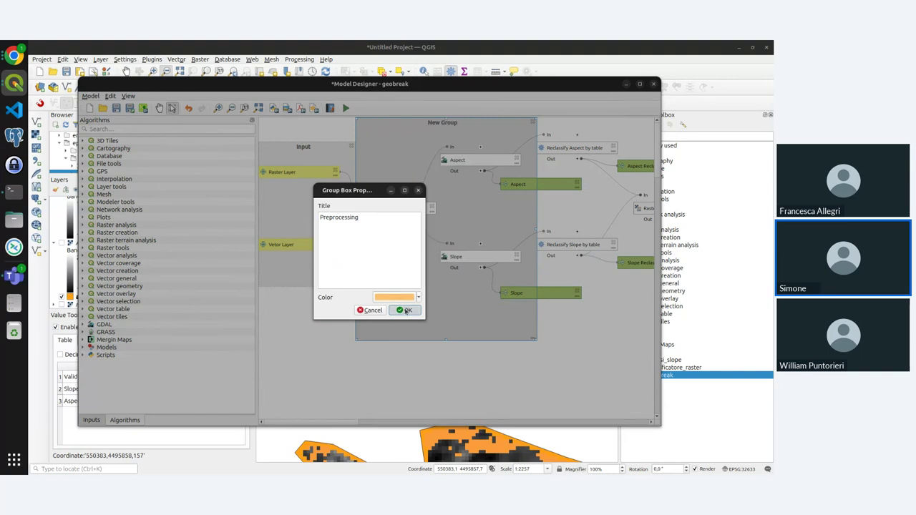
# - Move the green Slope and Aspect outputs fully inside the Preprocessing group box, beneath their algorithms
pyautogui.scroll(-5, 394, 294)
pyautogui.moveTo(442, 291); pyautogui.dragTo(452, 292)
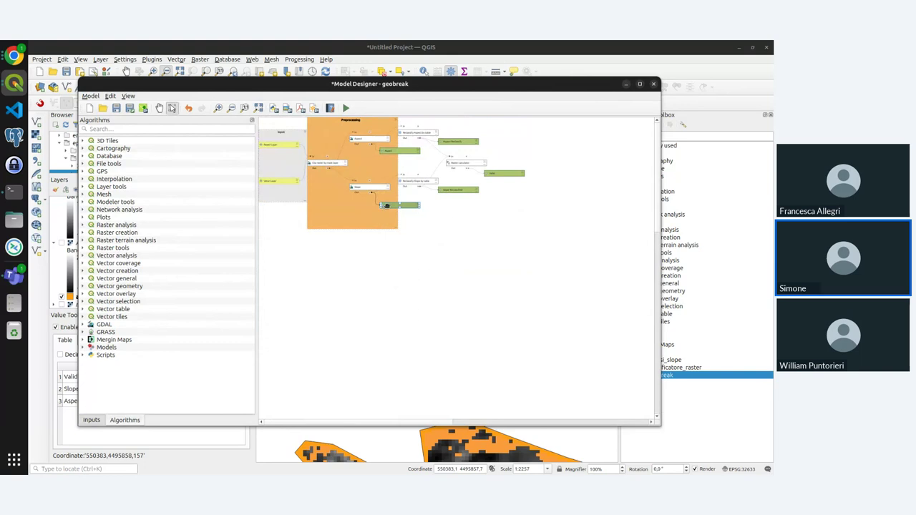
pyautogui.scroll(6, 390, 205)
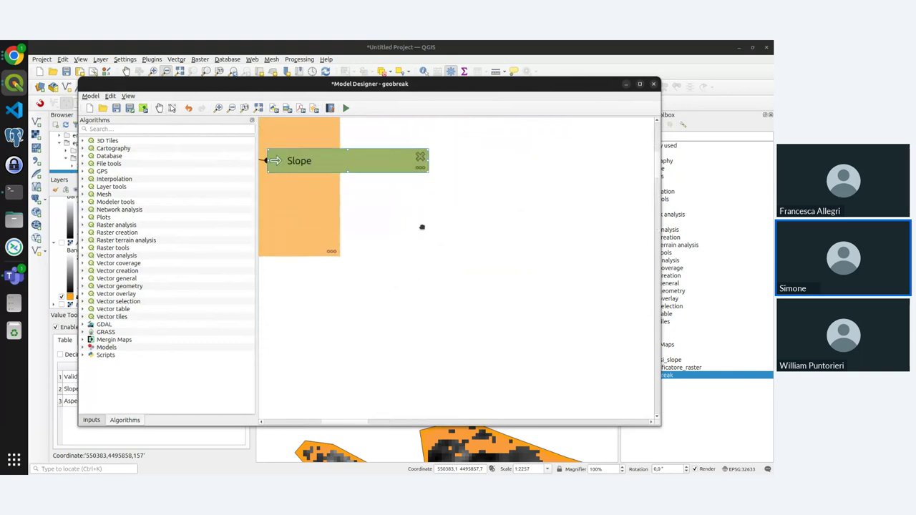
pyautogui.scroll(-4, 422, 224)
pyautogui.moveTo(536, 254); pyautogui.dragTo(488, 266)
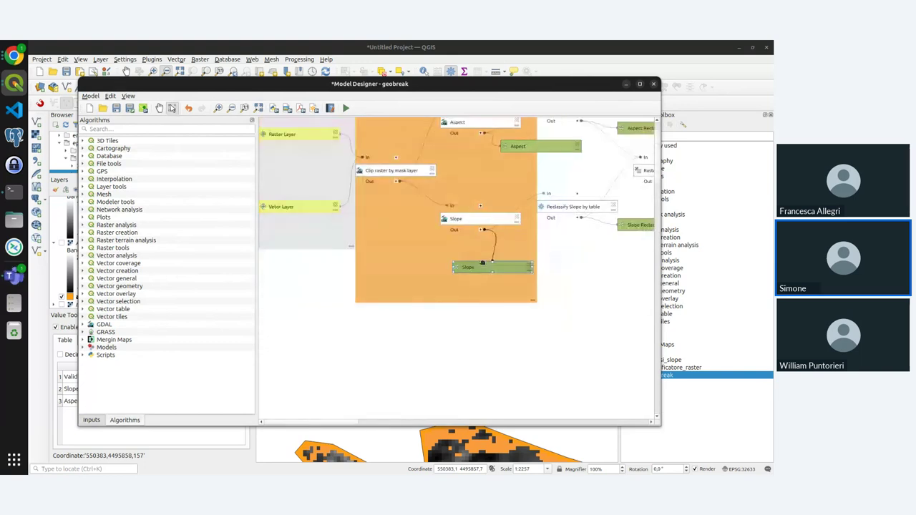
pyautogui.moveTo(517, 146); pyautogui.dragTo(468, 157)
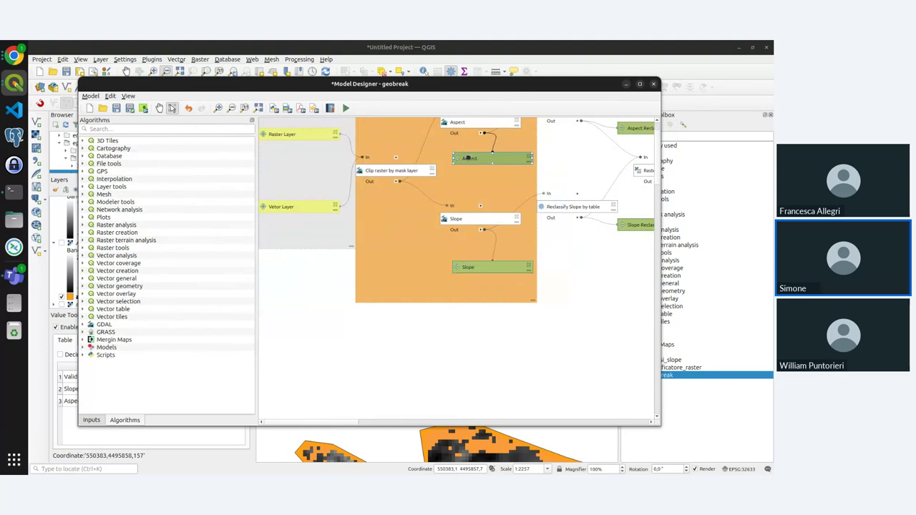
# - Add a third group box and resize it to enclose the Raster calculator, the Valid output and both reclassified outputs
pyautogui.scroll(3, 549, 275)
pyautogui.scroll(-6, 549, 276)
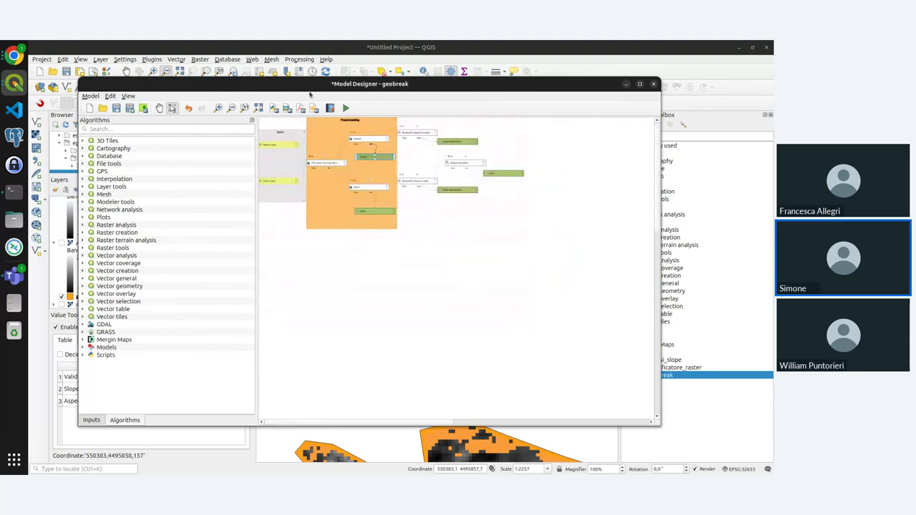
pyautogui.click(130, 96)
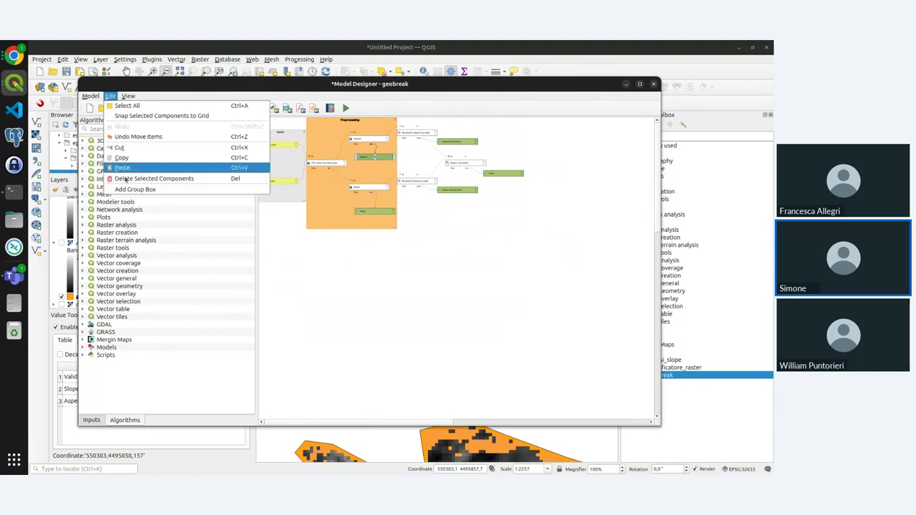
pyautogui.click(147, 165)
pyautogui.click(432, 237)
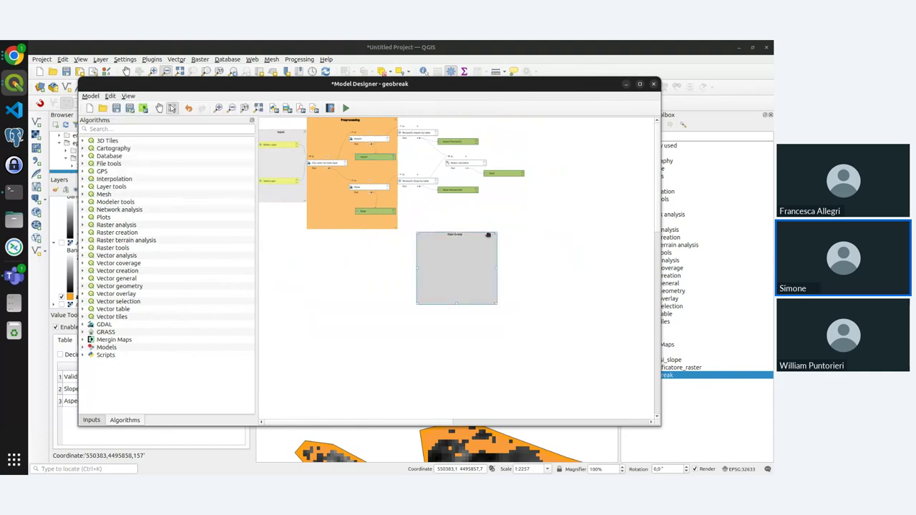
pyautogui.moveTo(494, 235); pyautogui.dragTo(528, 124)
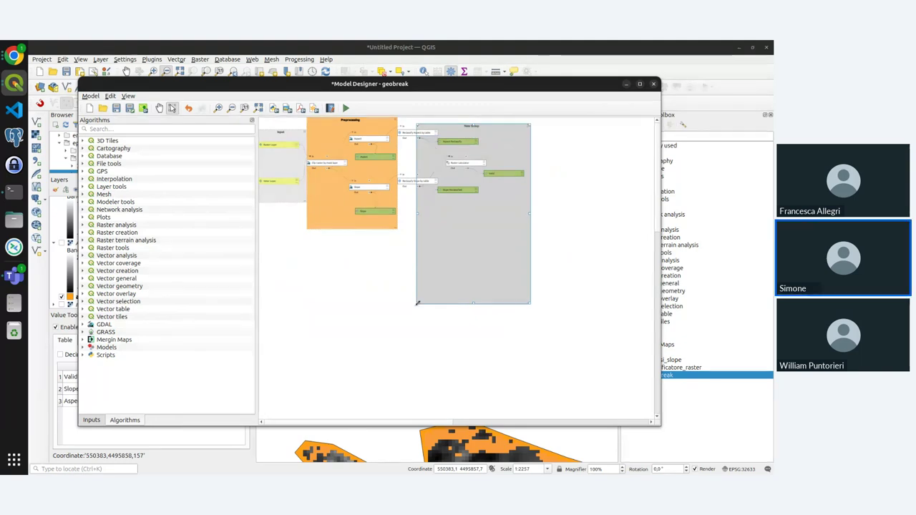
pyautogui.moveTo(417, 303); pyautogui.dragTo(434, 231)
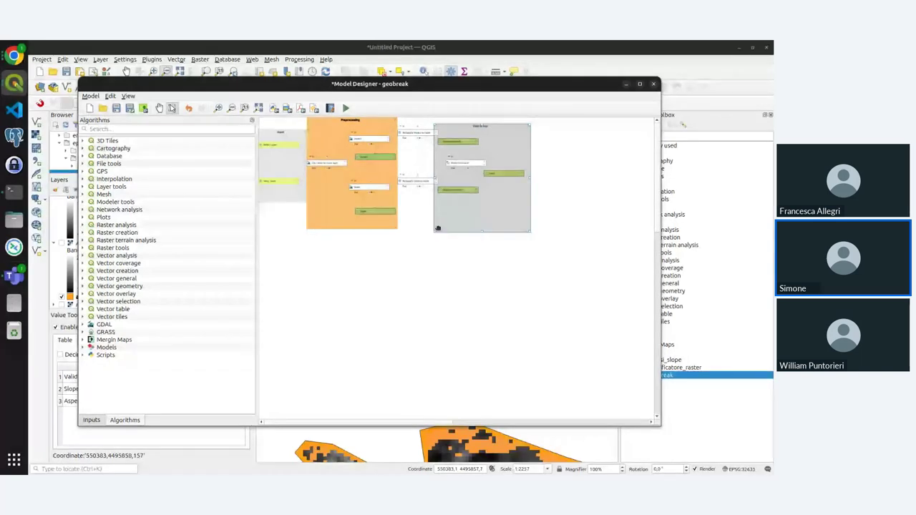
# - Title the group box around the Raster calculator "Raster calc" and colour it light blue
pyautogui.doubleClick(479, 132)
pyautogui.write('Raster calc')
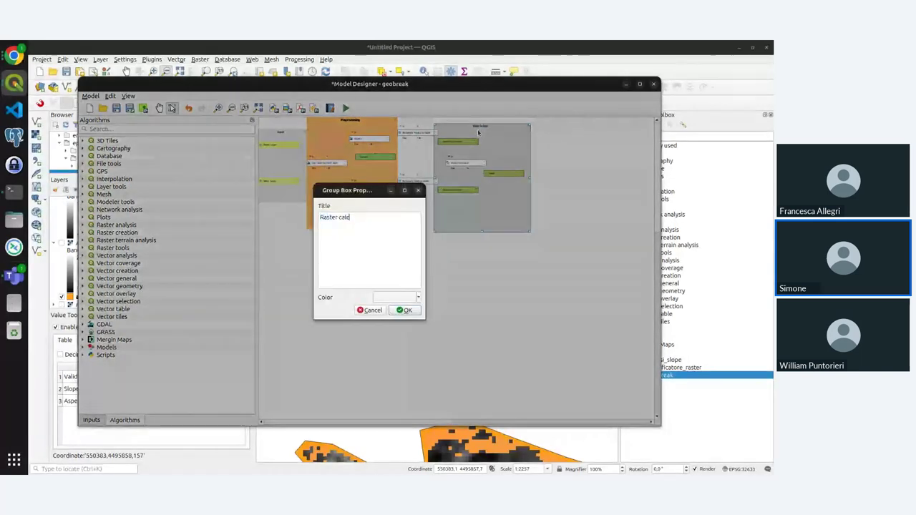
pyautogui.click(418, 297)
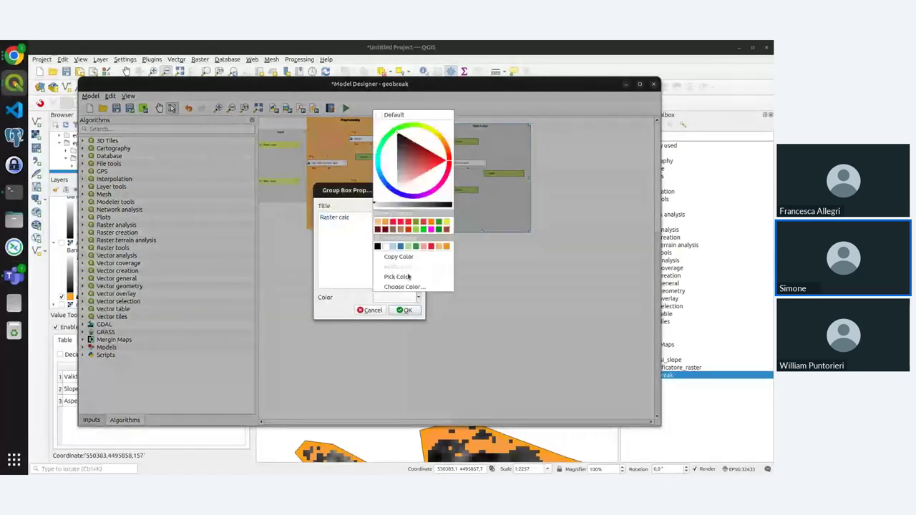
pyautogui.click(423, 233)
pyautogui.click(405, 310)
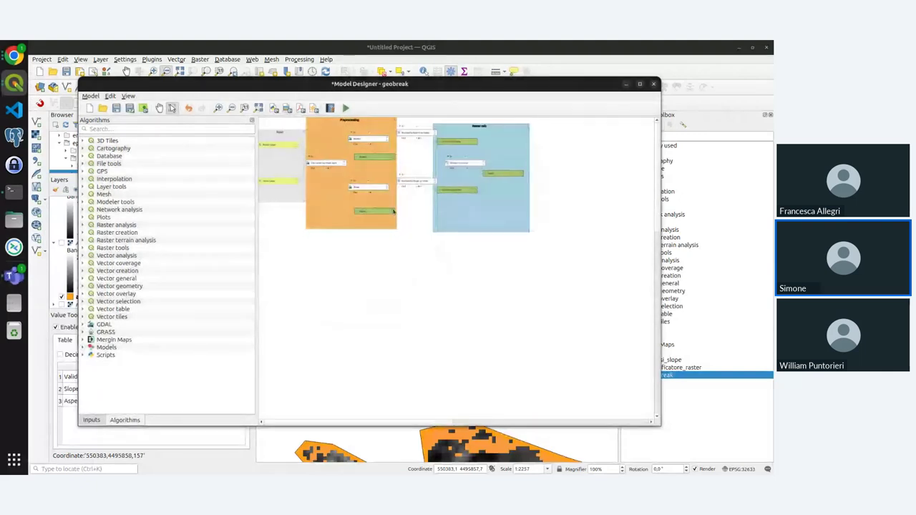
# - Widen the Preprocessing box up to the Raster calc box and move the Aspect Reclassify and Slope Reclassified outputs into it
pyautogui.scroll(2, 394, 211)
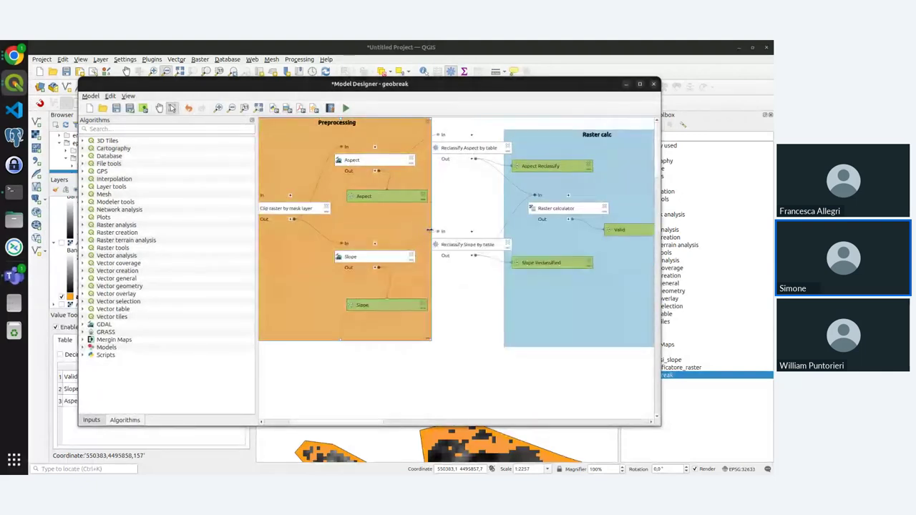
pyautogui.moveTo(430, 230); pyautogui.dragTo(504, 230)
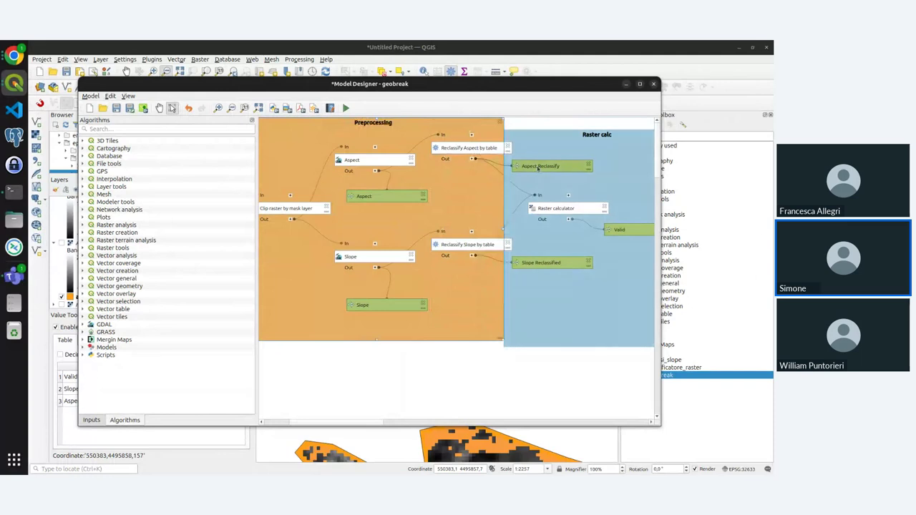
pyautogui.moveTo(538, 168); pyautogui.dragTo(453, 177)
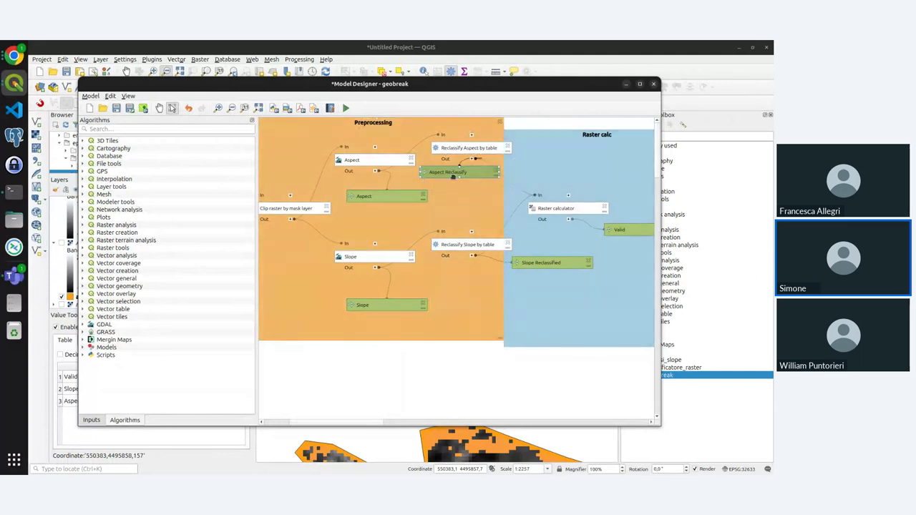
pyautogui.moveTo(551, 262); pyautogui.dragTo(455, 280)
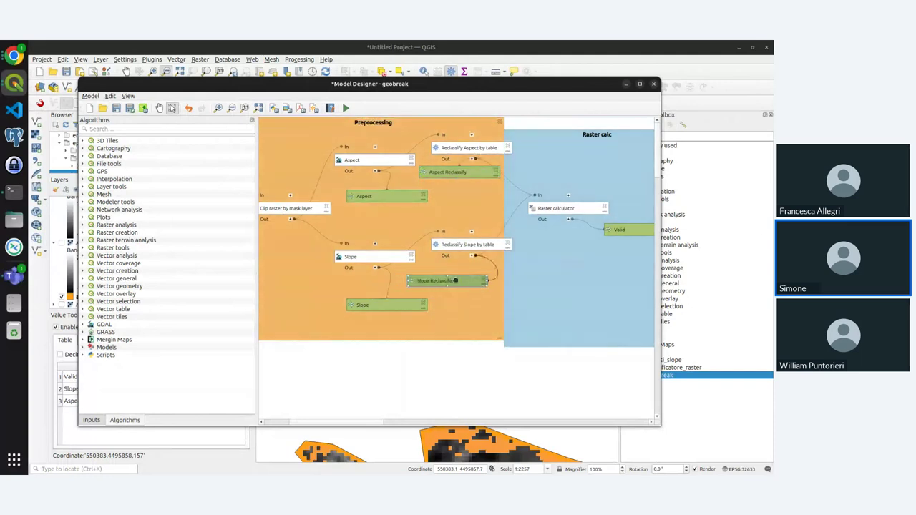
# - Extend the Raster calc group box upward to align its upper edge with the Preprocessing box, and deselect it
pyautogui.scroll(-5, 473, 299)
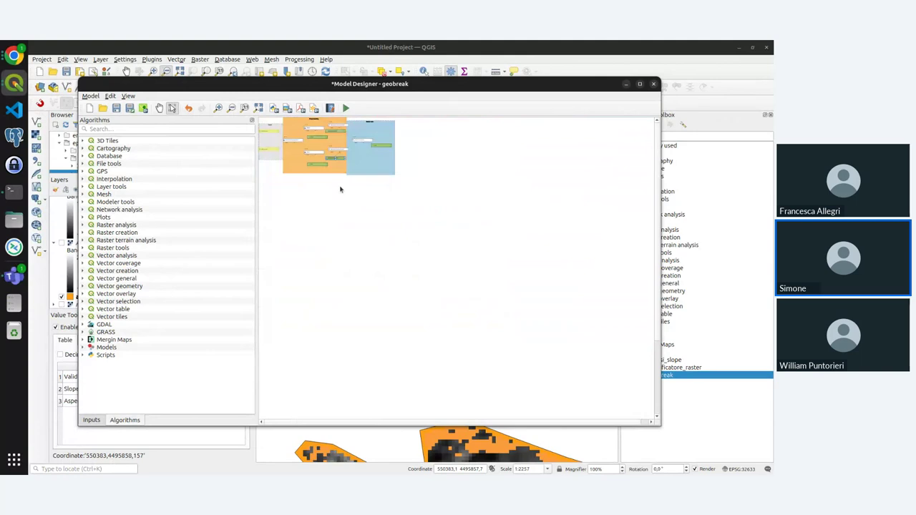
pyautogui.scroll(5, 283, 134)
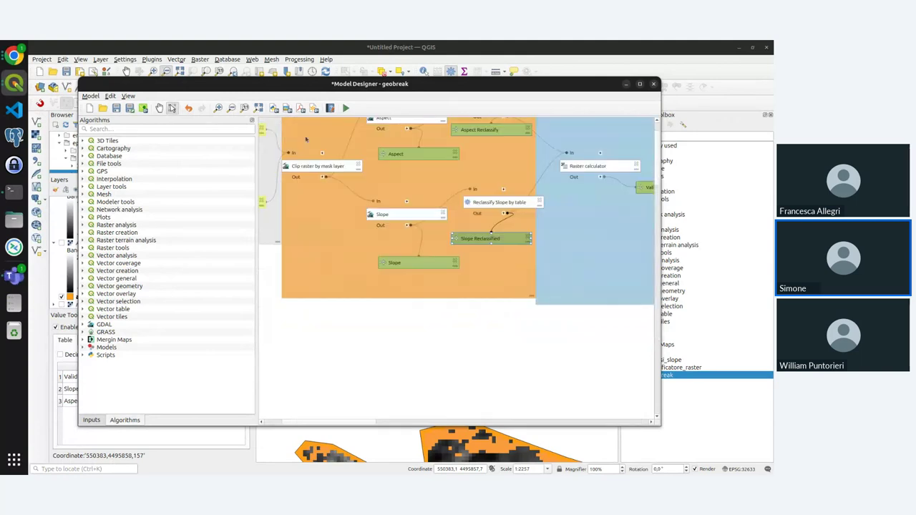
pyautogui.scroll(-4, 308, 143)
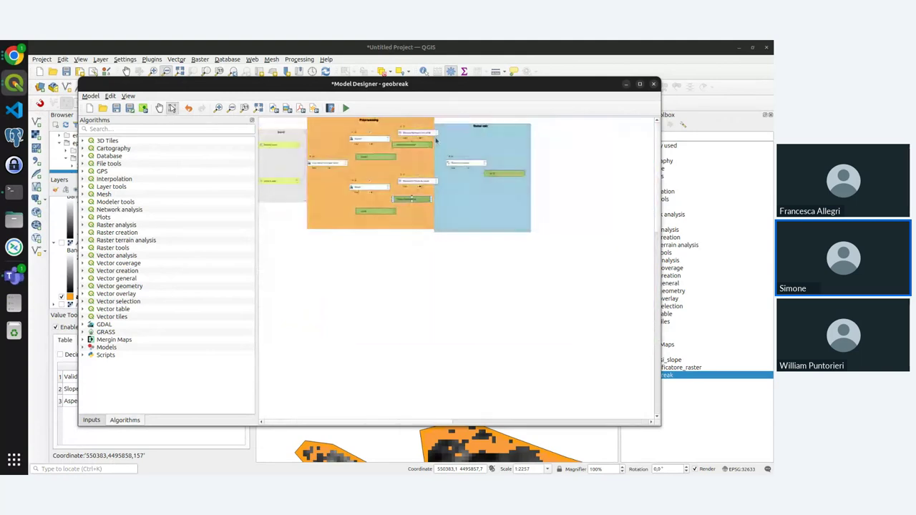
pyautogui.click(492, 133)
pyautogui.moveTo(484, 124); pyautogui.dragTo(484, 118)
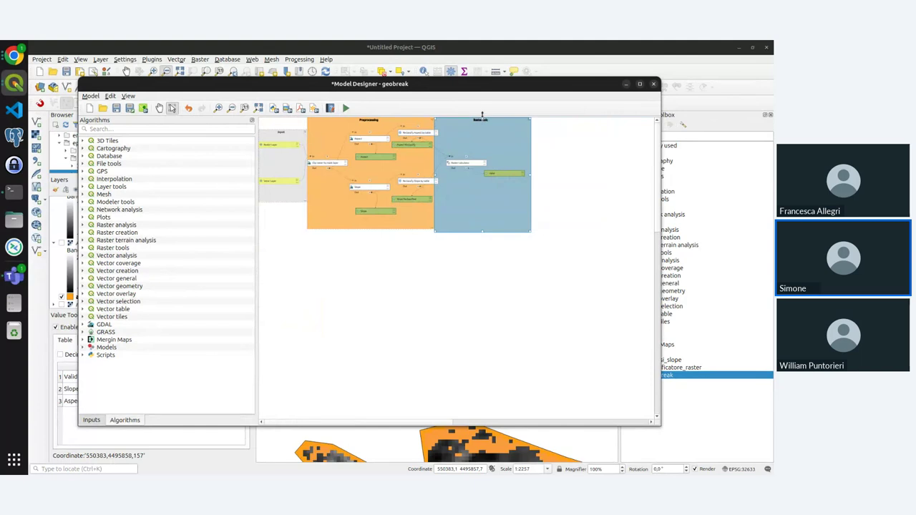
pyautogui.click(392, 261)
pyautogui.click(127, 96)
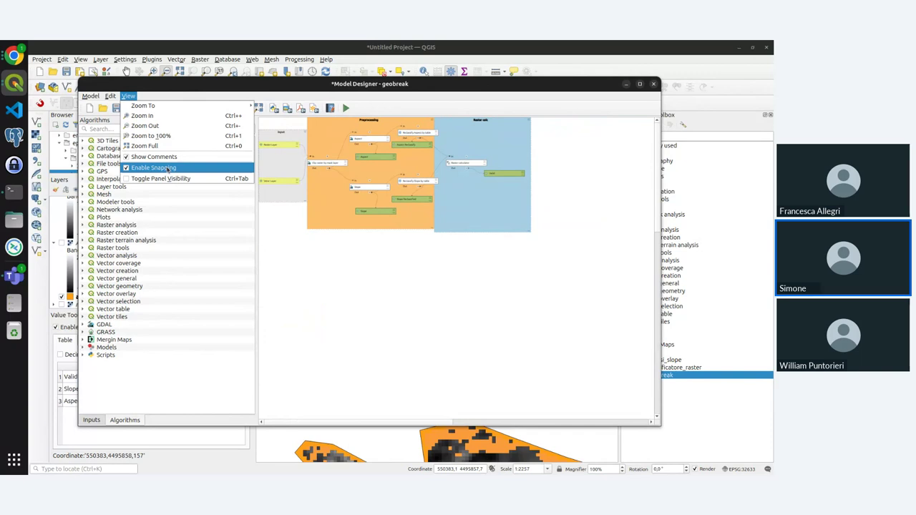
pyautogui.moveTo(110, 98)
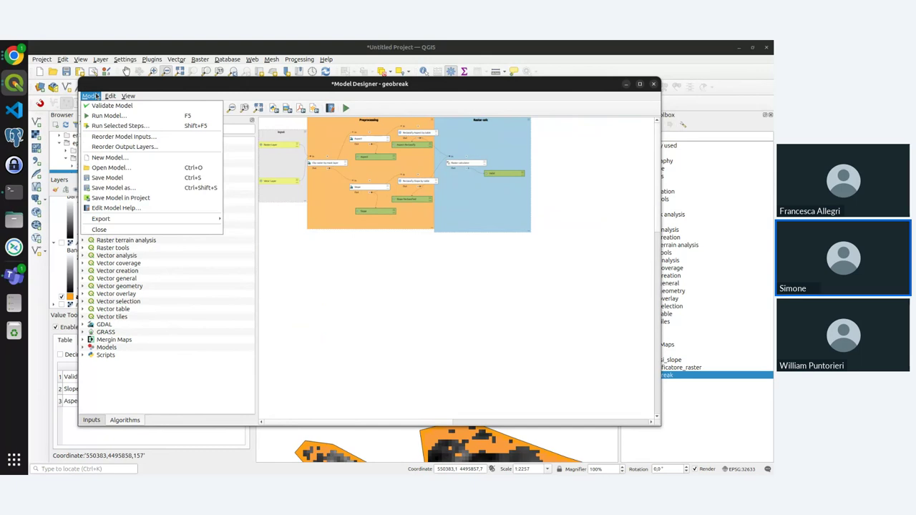
pyautogui.moveTo(150, 222)
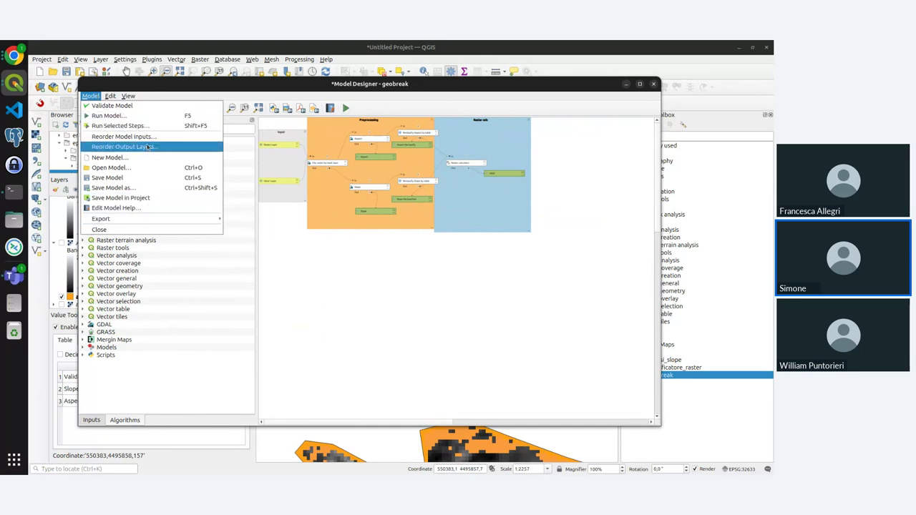
pyautogui.click(109, 96)
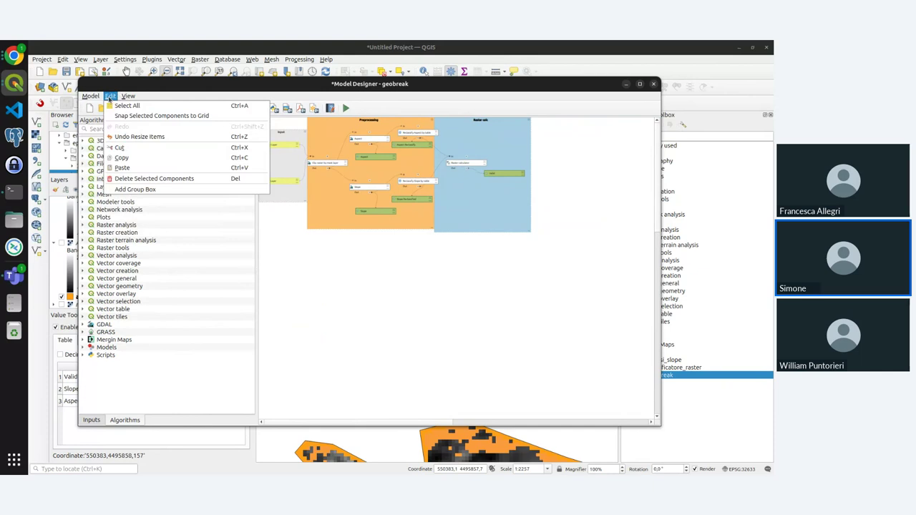
pyautogui.moveTo(126, 97)
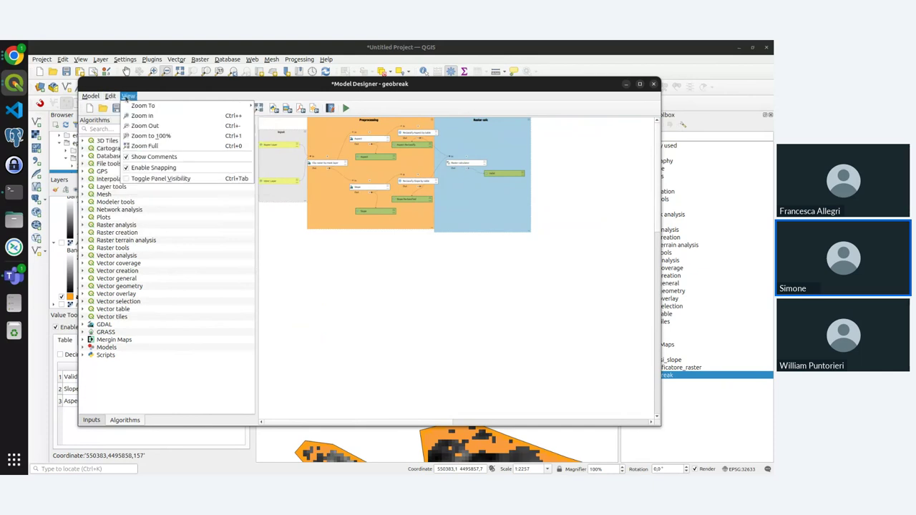
pyautogui.click(166, 88)
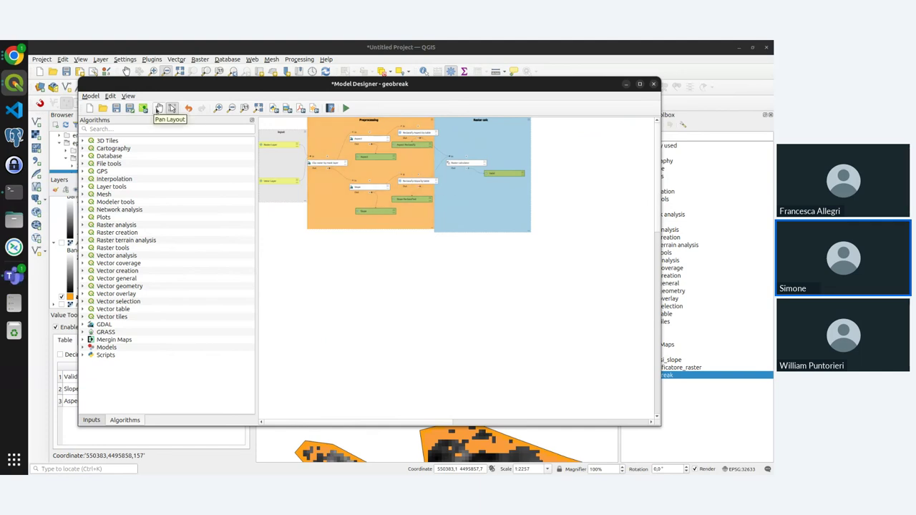
# - Validate the geobreak model
pyautogui.click(89, 96)
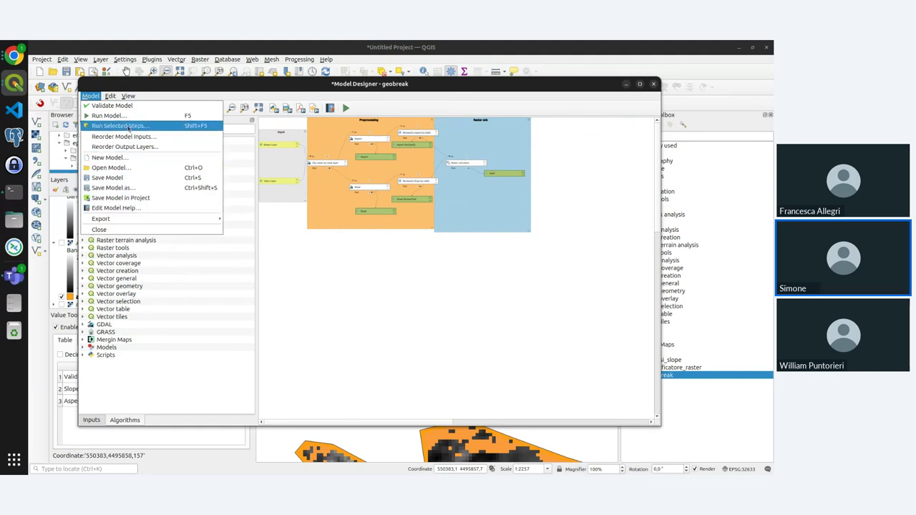
pyautogui.moveTo(132, 219)
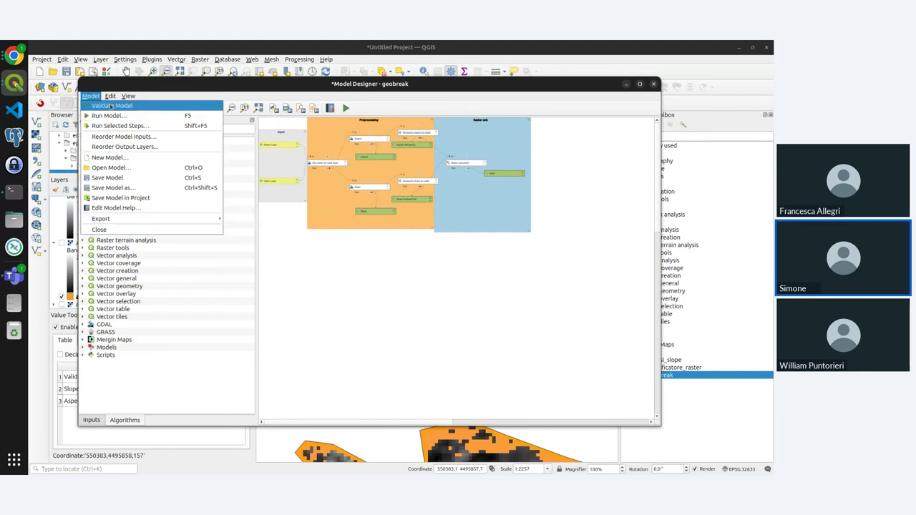
pyautogui.click(106, 108)
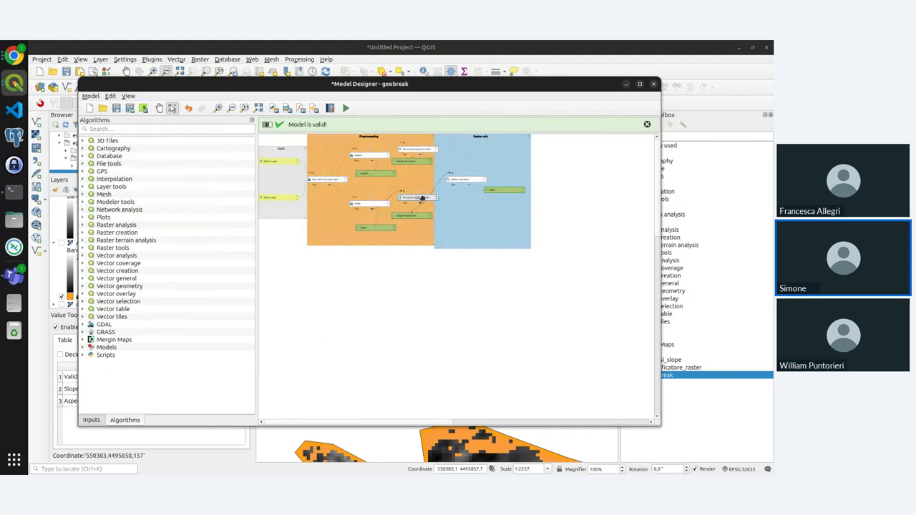
pyautogui.scroll(2, 398, 261)
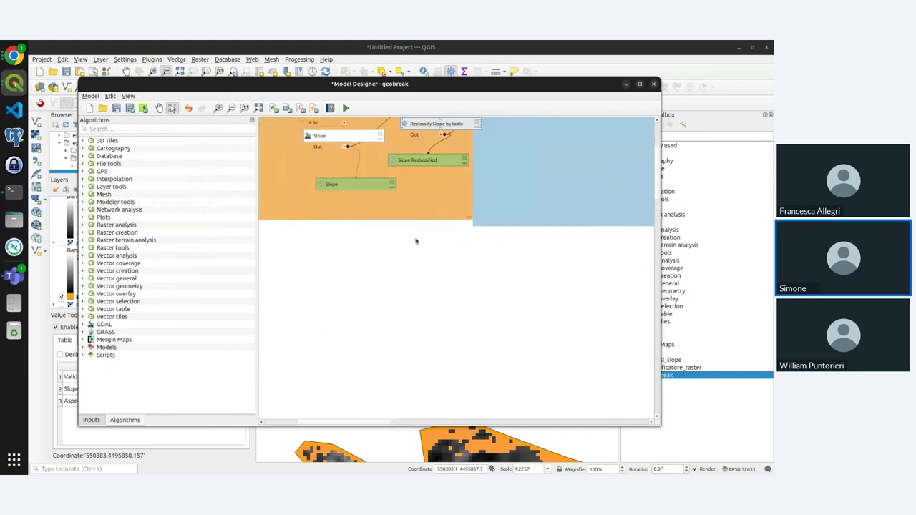
pyautogui.scroll(-4, 429, 246)
pyautogui.scroll(3, 315, 221)
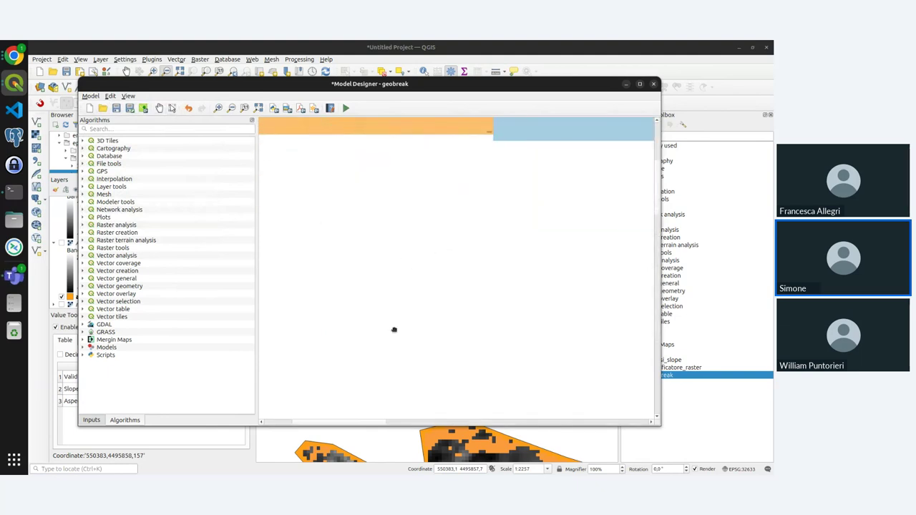
pyautogui.scroll(-4, 344, 221)
pyautogui.scroll(2, 347, 228)
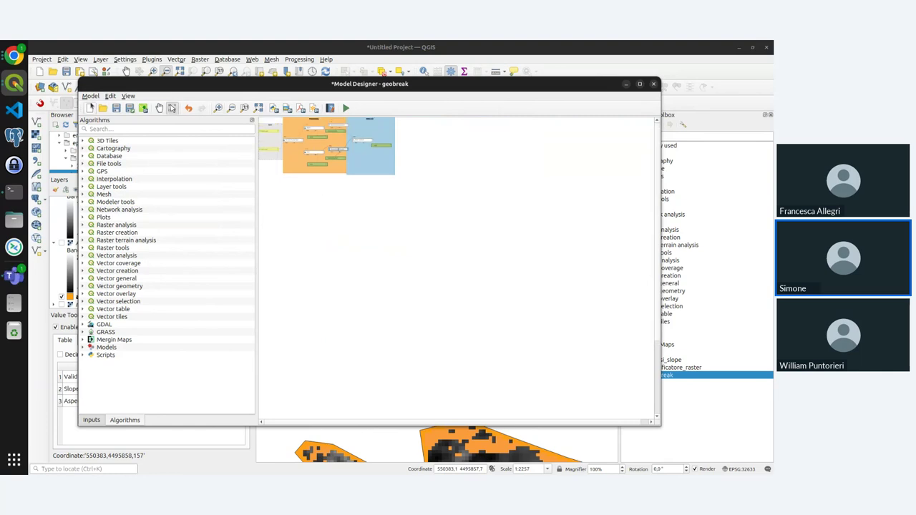
# - Run the model validation once more and dismiss its message
pyautogui.click(90, 96)
pyautogui.click(111, 104)
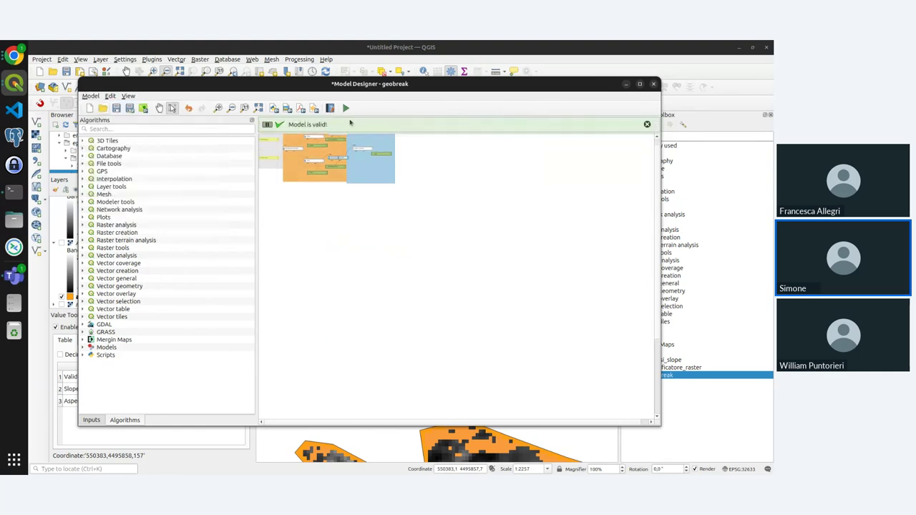
pyautogui.click(647, 125)
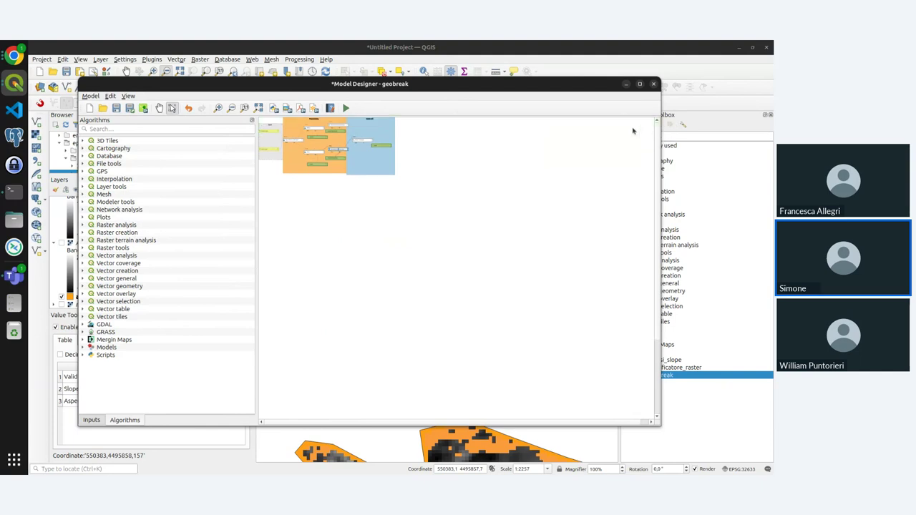
# - Shift the Reclassify Slope by table and Reclassify Aspect by table algorithms so both sit fully inside the Preprocessing box
pyautogui.scroll(3, 321, 155)
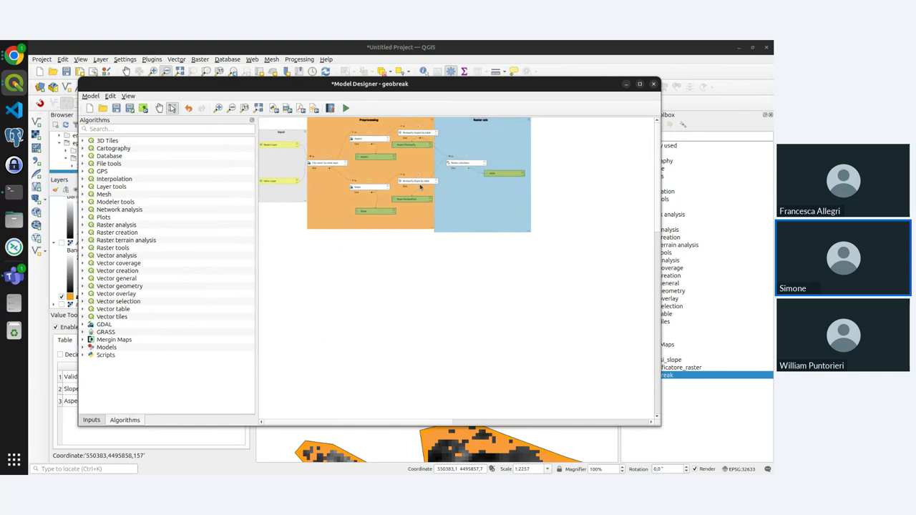
pyautogui.moveTo(420, 182); pyautogui.dragTo(417, 180)
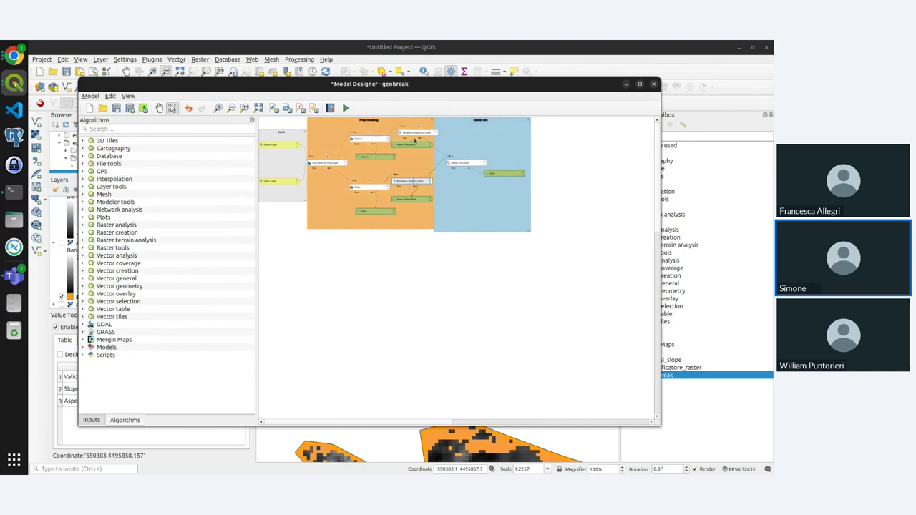
pyautogui.click(412, 132)
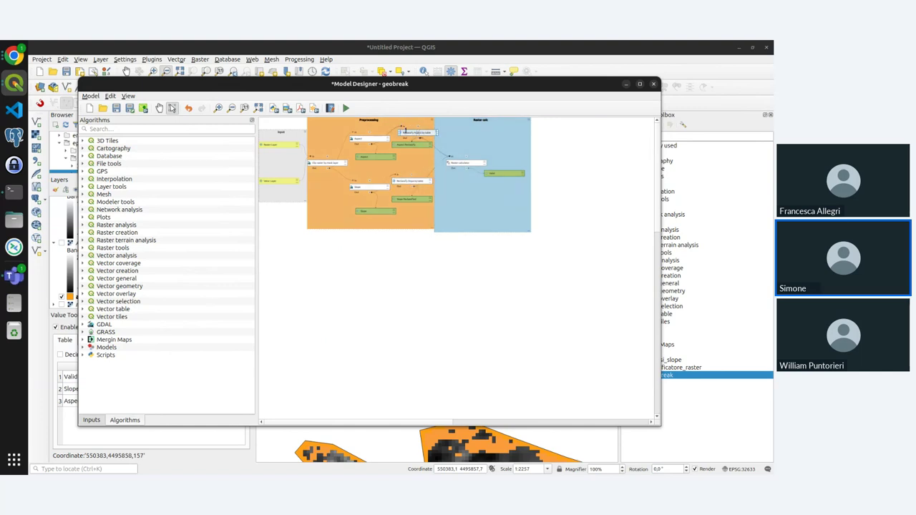
pyautogui.moveTo(409, 133); pyautogui.dragTo(401, 127)
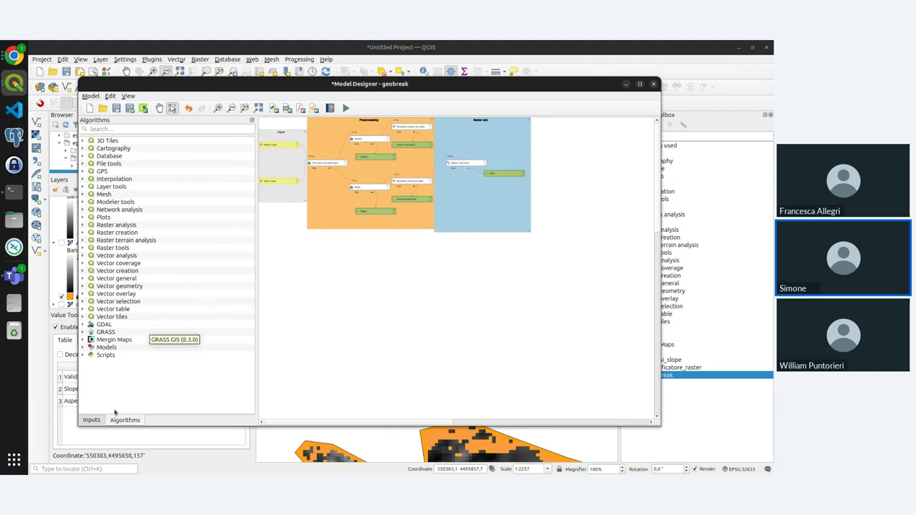
# - Add a Matrix input to the model and give its table three columns named Minimum, Maximum and value
pyautogui.click(90, 420)
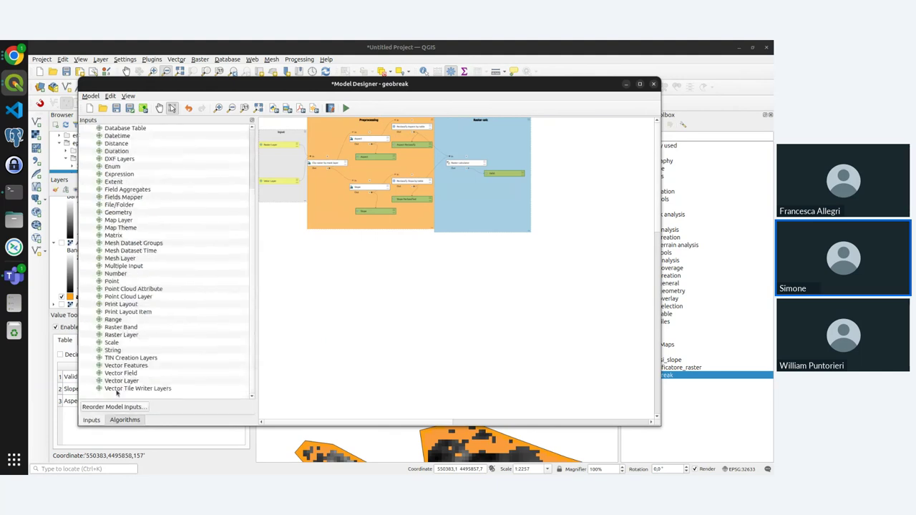
pyautogui.doubleClick(111, 236)
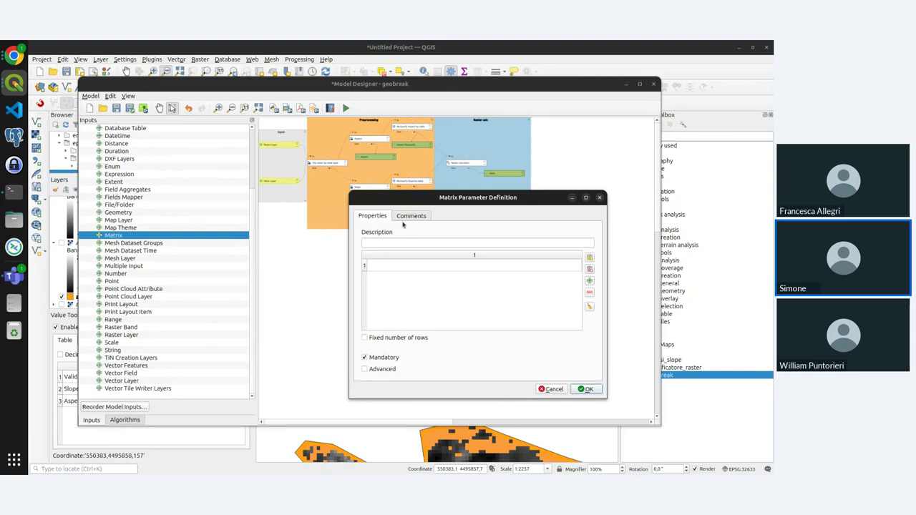
pyautogui.click(589, 258)
pyautogui.doubleClick(392, 256)
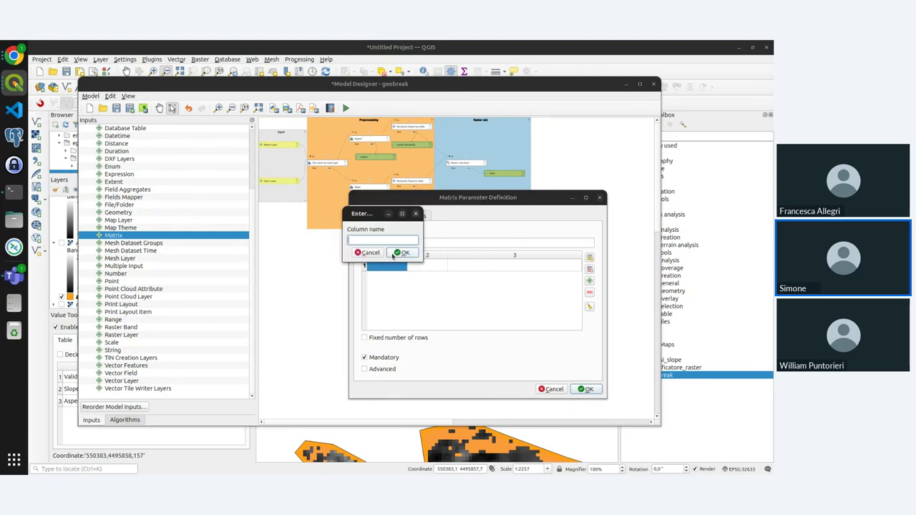
pyautogui.write('Minimum')
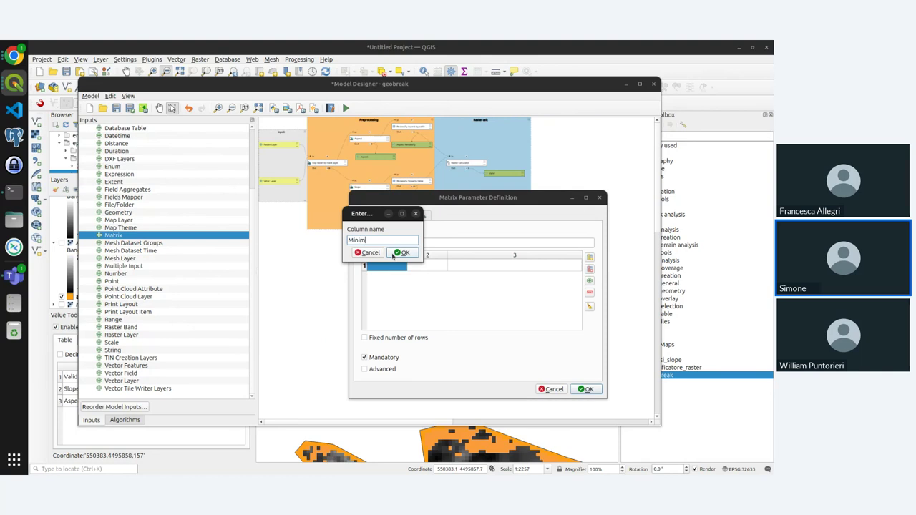
pyautogui.click(401, 252)
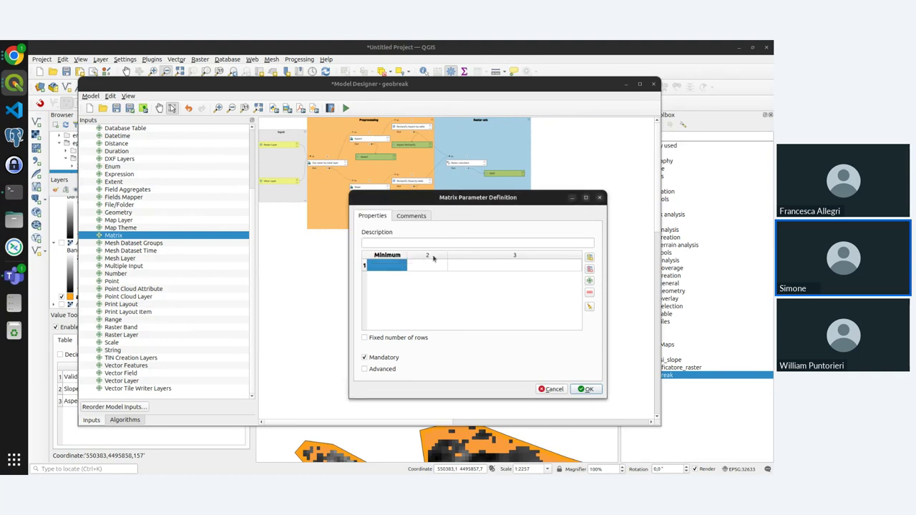
pyautogui.doubleClick(429, 256)
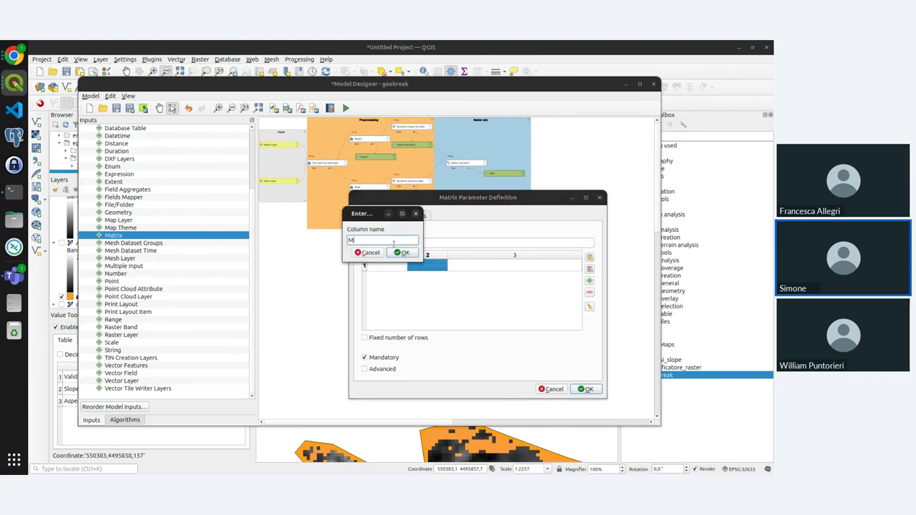
pyautogui.write('Maximum')
pyautogui.click(405, 253)
pyautogui.doubleClick(473, 256)
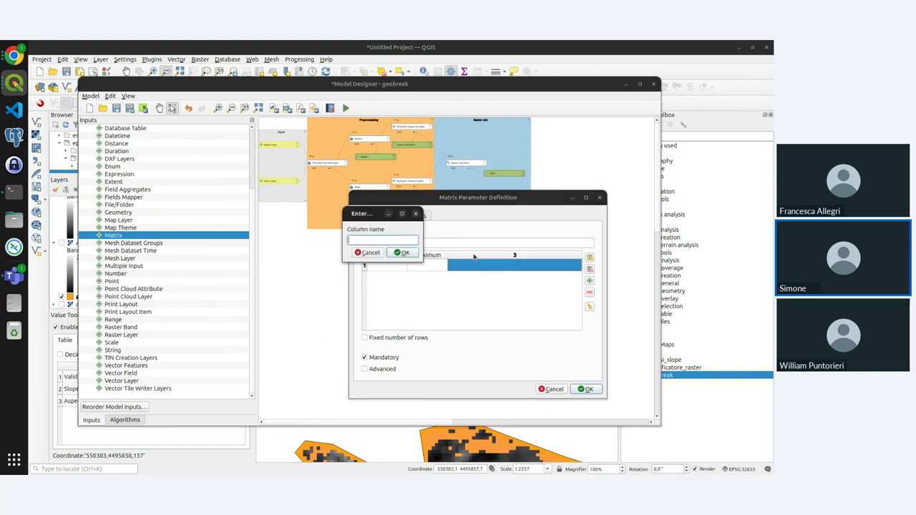
pyautogui.write('value')
pyautogui.click(400, 254)
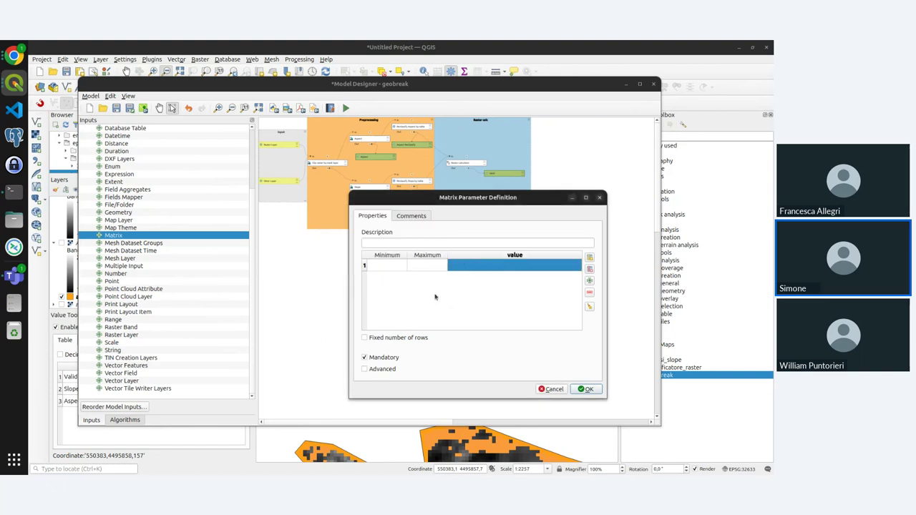
# - Add a second row to the matrix and fill the rows with 0, 9, -9999 and 9, 1000, 1
pyautogui.click(588, 281)
pyautogui.doubleClick(382, 264)
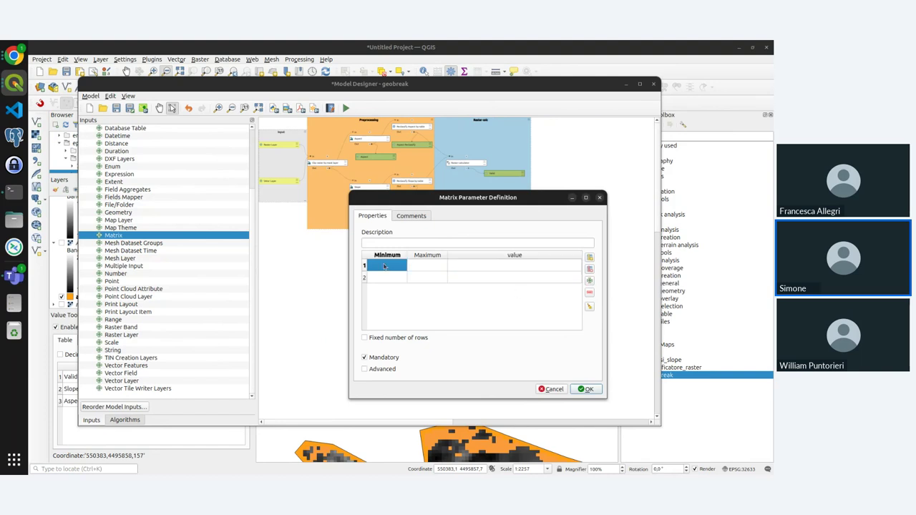
pyautogui.write('0')
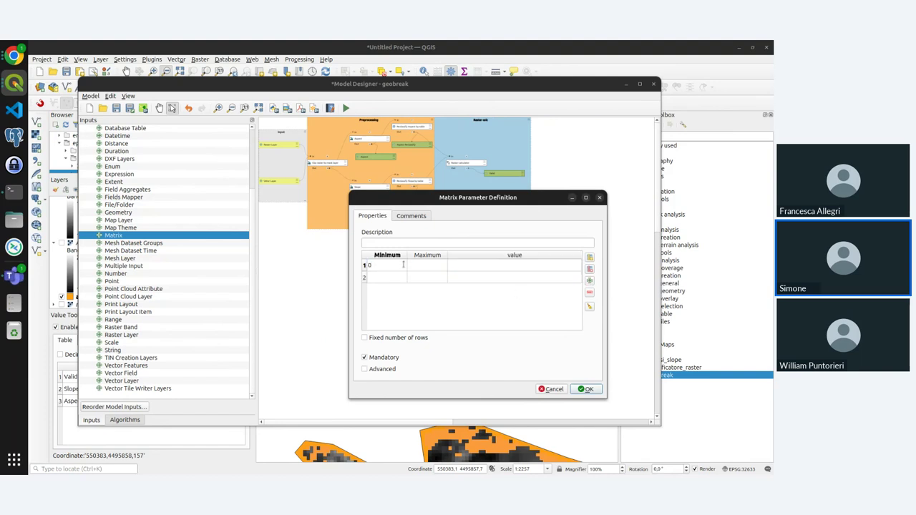
pyautogui.doubleClick(409, 265)
pyautogui.write('9')
pyautogui.doubleClick(478, 267)
pyautogui.write('-9999')
pyautogui.doubleClick(397, 276)
pyautogui.write('9')
pyautogui.doubleClick(417, 277)
pyautogui.write('1000')
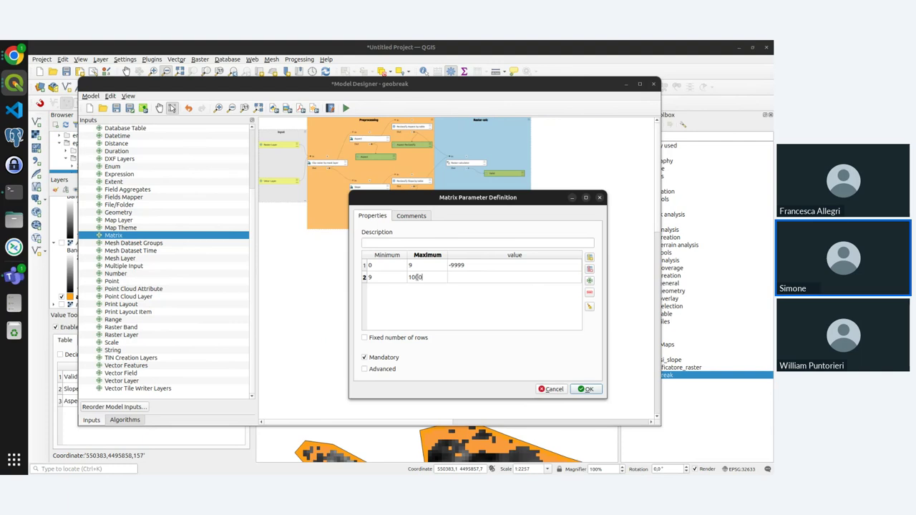
pyautogui.doubleClick(457, 278)
pyautogui.write('1')
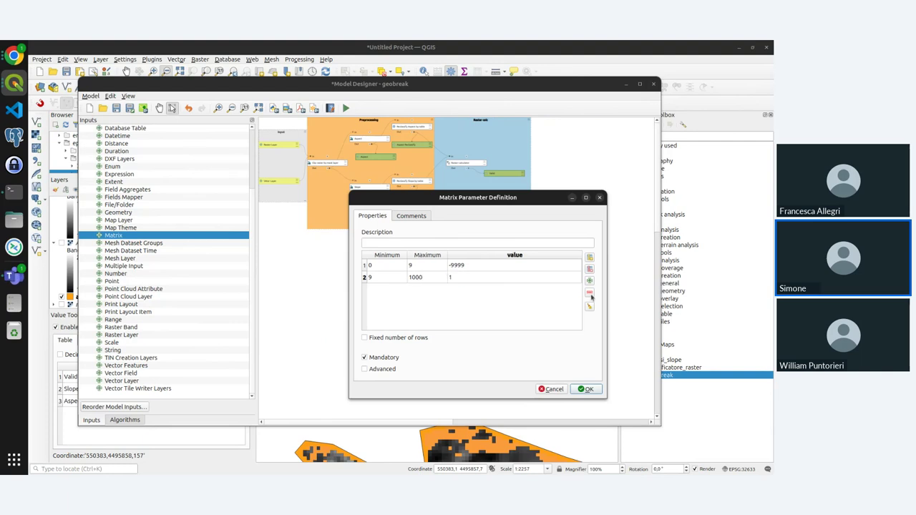
# - Describe the matrix parameter as "Slope classification" and create it
pyautogui.click(588, 389)
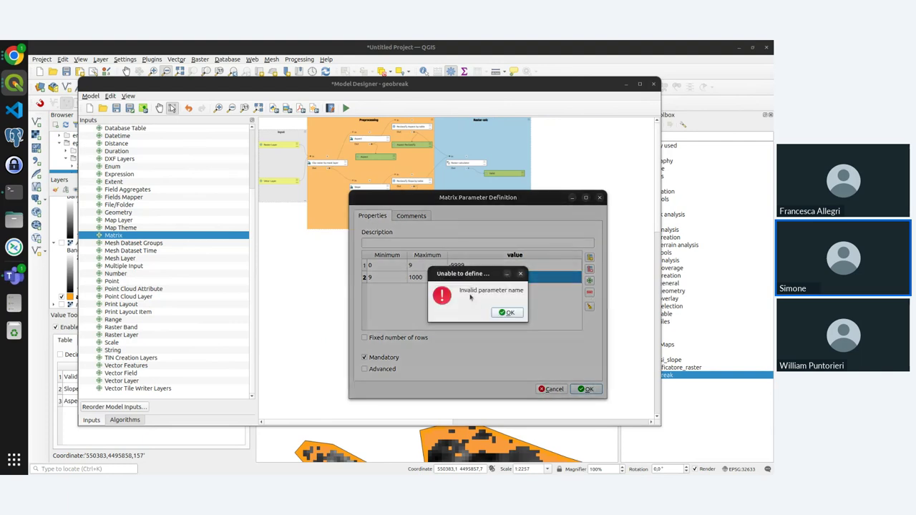
pyautogui.click(507, 313)
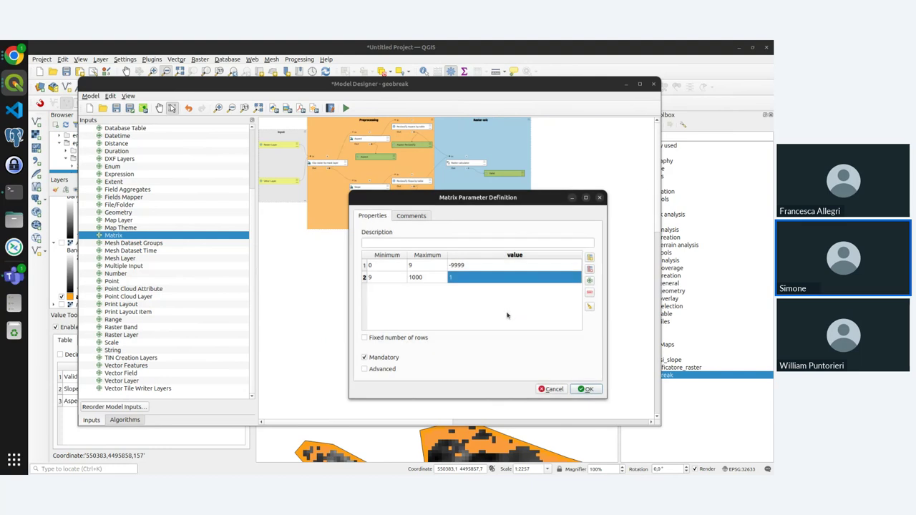
pyautogui.click(393, 242)
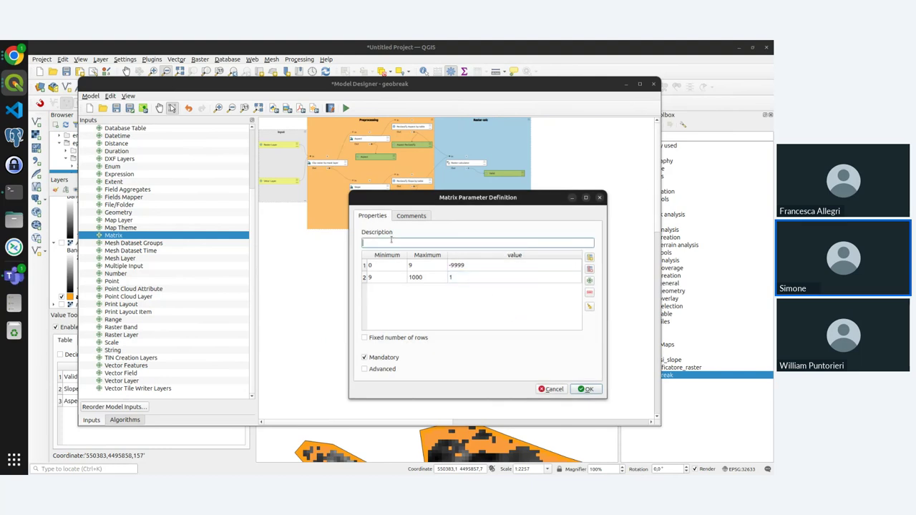
pyautogui.write('Slope classification')
pyautogui.click(584, 389)
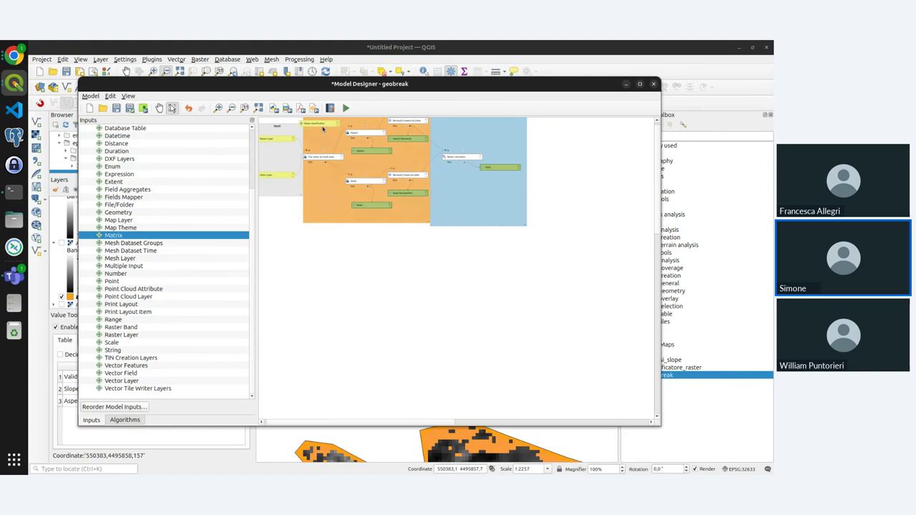
# - Move the Slope classification input into the Input group box, aligned directly below the Vetor Layer input
pyautogui.moveTo(322, 128); pyautogui.dragTo(297, 217)
pyautogui.scroll(5, 297, 217)
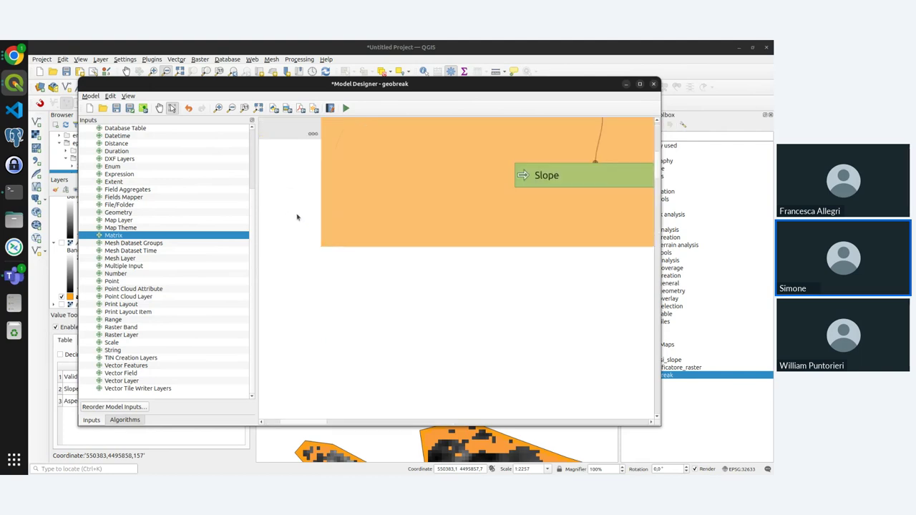
pyautogui.scroll(-5, 293, 202)
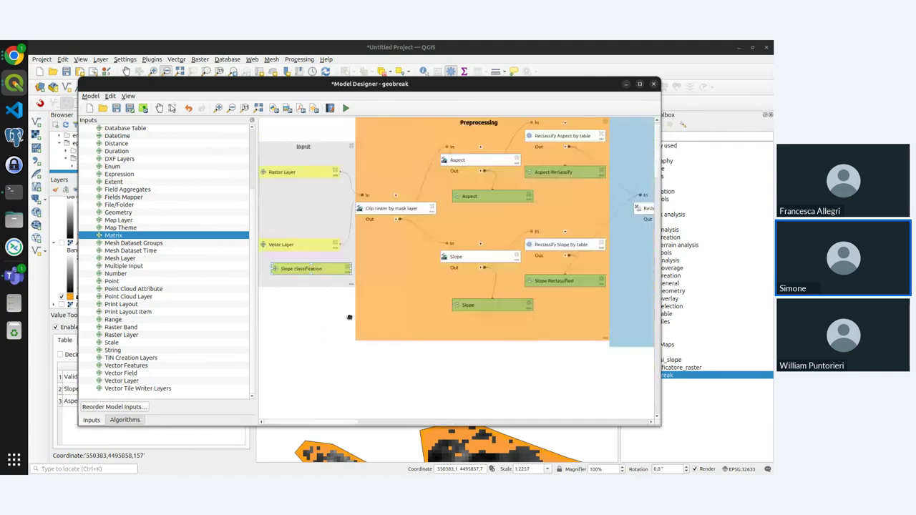
pyautogui.moveTo(322, 271); pyautogui.dragTo(312, 271)
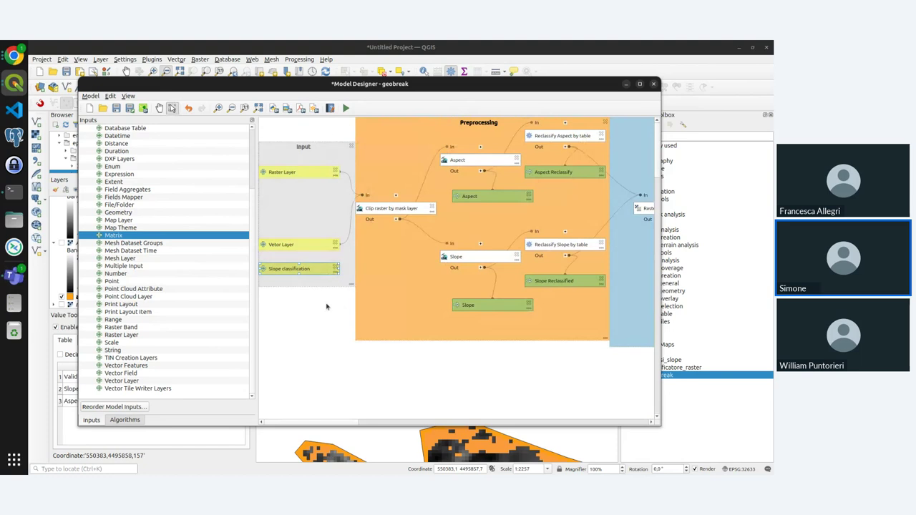
# - Set the Reclassify Slope by table algorithm to take its reclassification table from the Slope classification model input
pyautogui.doubleClick(602, 250)
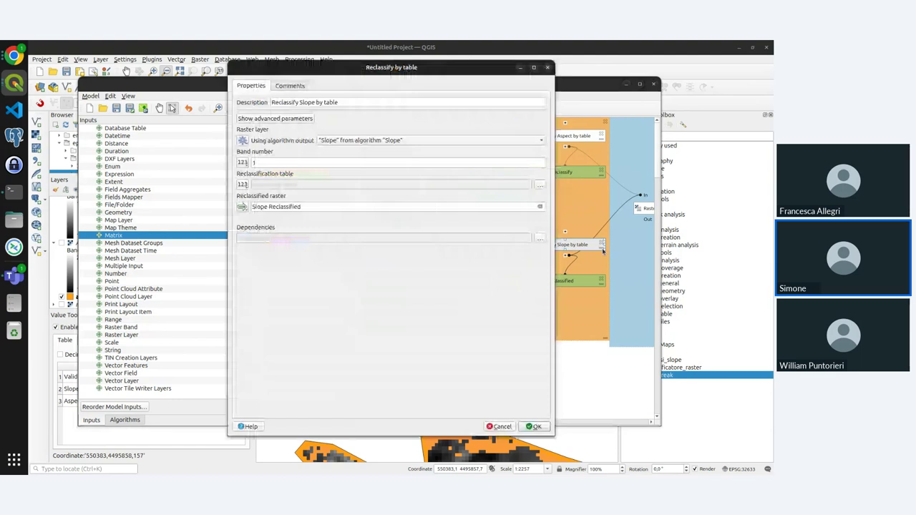
pyautogui.click(243, 184)
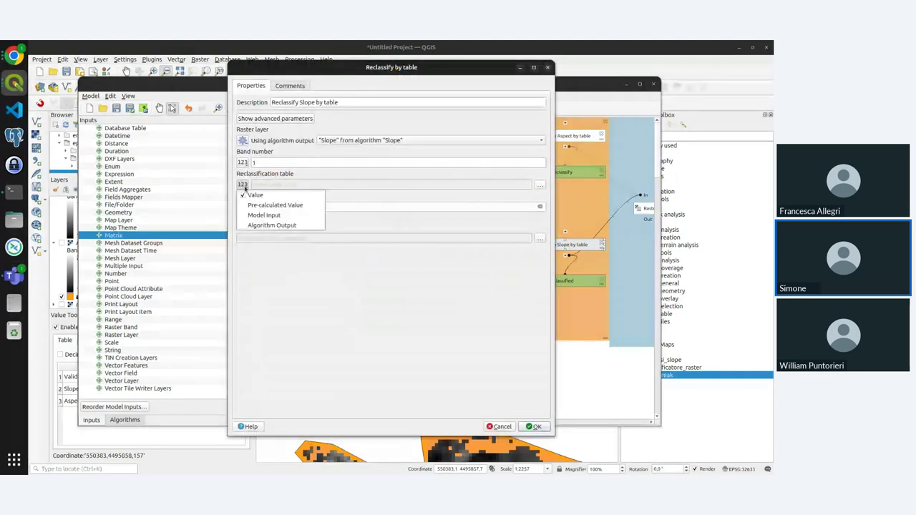
pyautogui.click(259, 215)
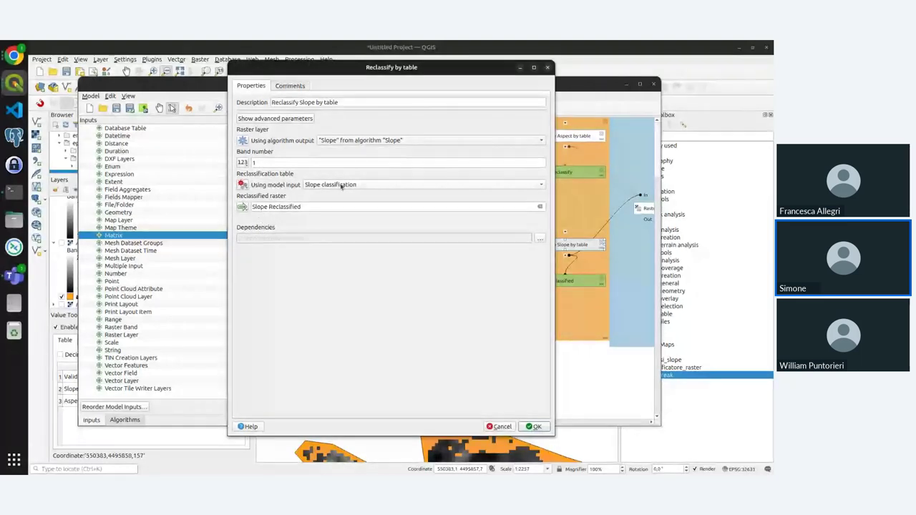
pyautogui.click(536, 426)
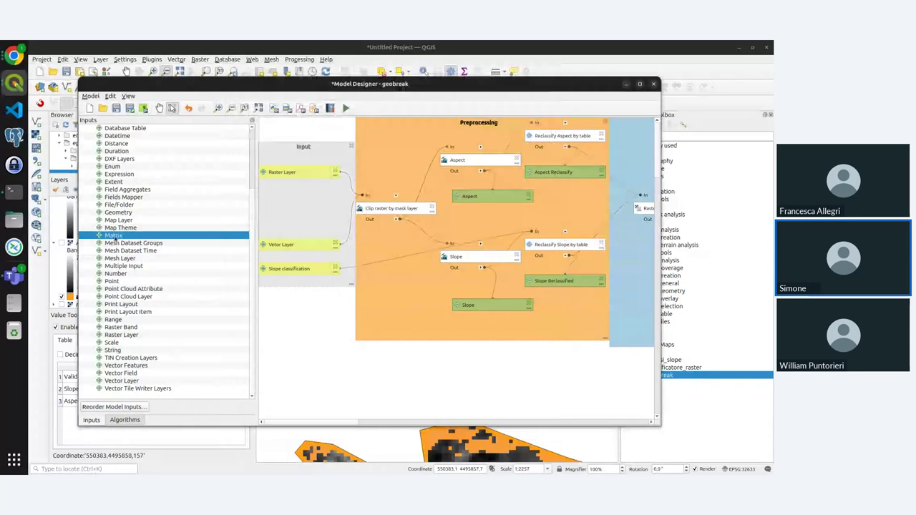
# - Add another Matrix input to the model and describe it as "Aspect classification"
pyautogui.doubleClick(113, 237)
pyautogui.click(404, 243)
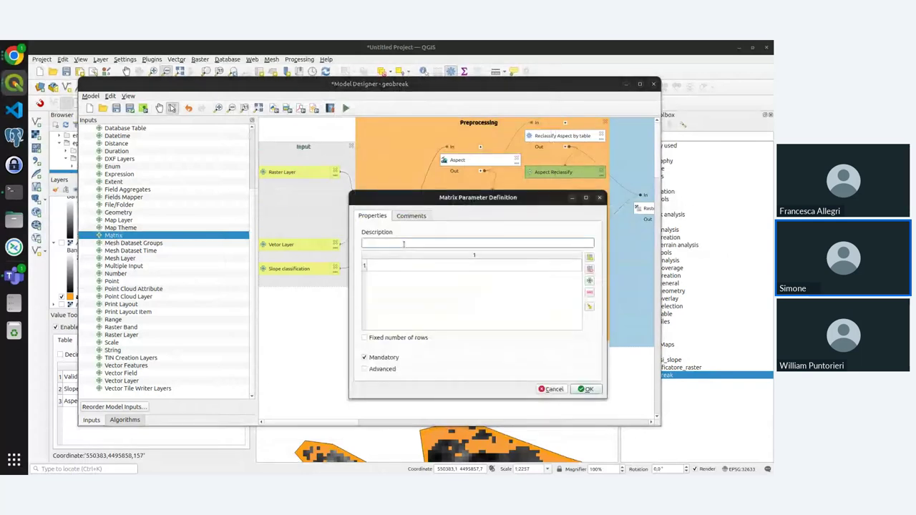
pyautogui.write('Aspect classification')
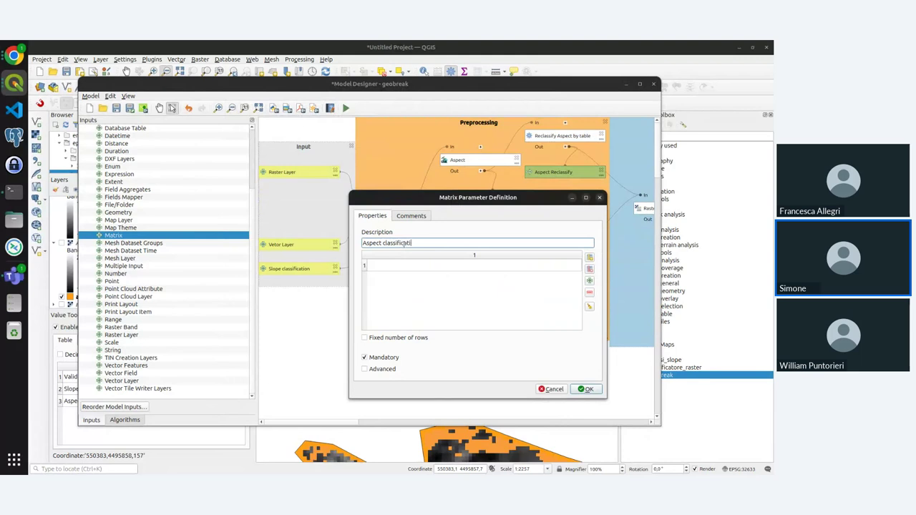
# - Expand the Aspect classification matrix to three columns named Minimum, Maximum and value
pyautogui.click(589, 258)
pyautogui.doubleClick(403, 257)
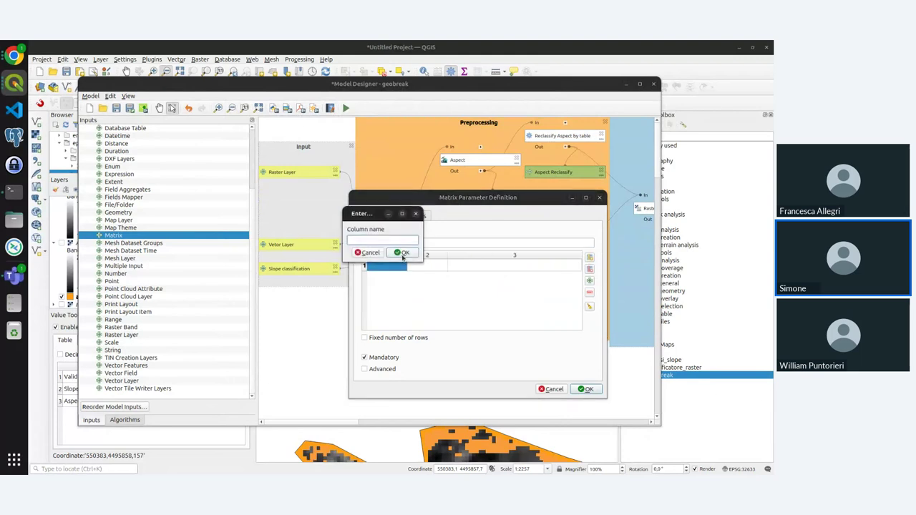
pyautogui.write('Minimum')
pyautogui.click(402, 254)
pyautogui.click(425, 255)
pyautogui.doubleClick(425, 255)
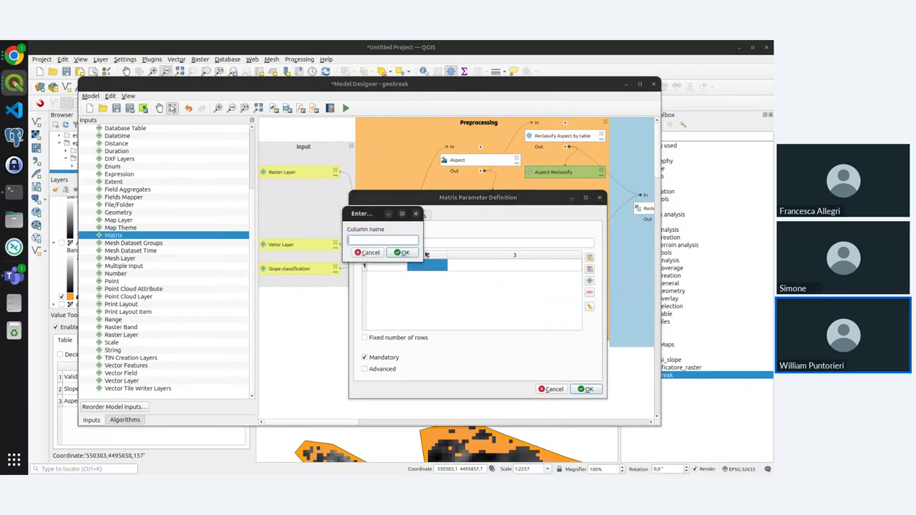
pyautogui.write('Maximum')
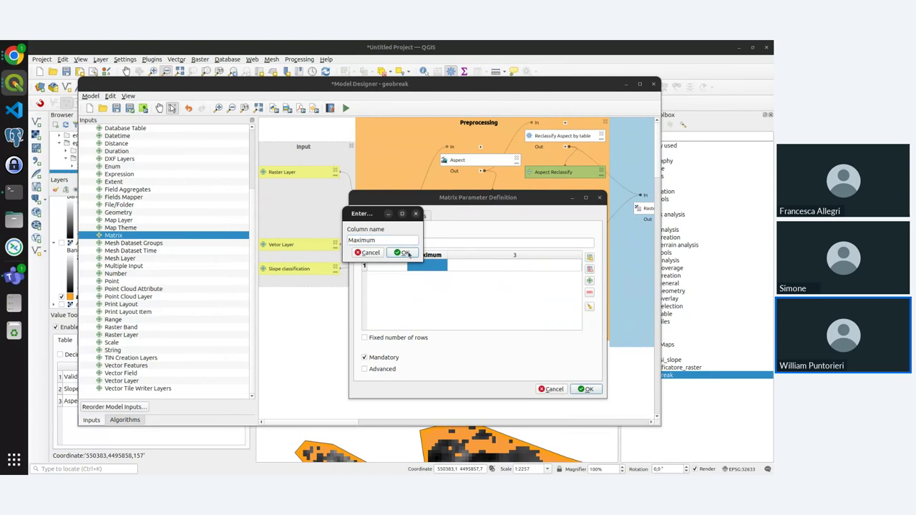
pyautogui.click(402, 253)
pyautogui.doubleClick(482, 257)
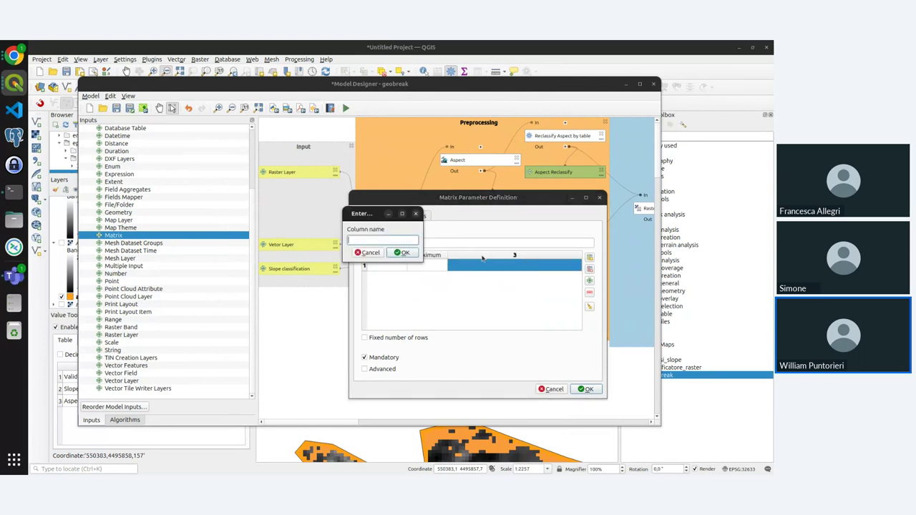
pyautogui.write('value')
pyautogui.click(404, 253)
# - Fill the first row of the Aspect classification matrix with 0, 45 and 1
pyautogui.click(394, 266)
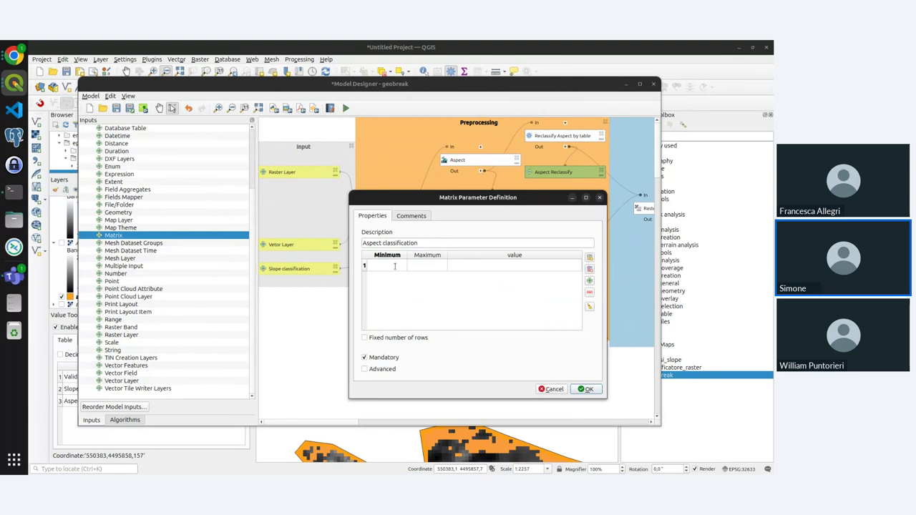
pyautogui.write('0')
pyautogui.click(425, 266)
pyautogui.click(425, 266)
pyautogui.write('45')
pyautogui.click(503, 269)
pyautogui.click(502, 269)
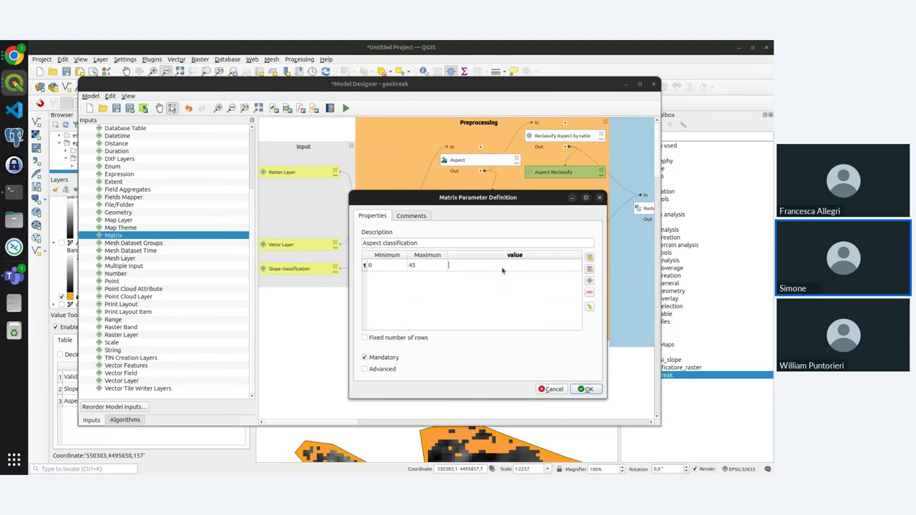
pyautogui.write('1')
# - Add a second row to the aspect matrix with minimum 45, maximum 135 and value -9999
pyautogui.click(589, 281)
pyautogui.click(376, 277)
pyautogui.write('45')
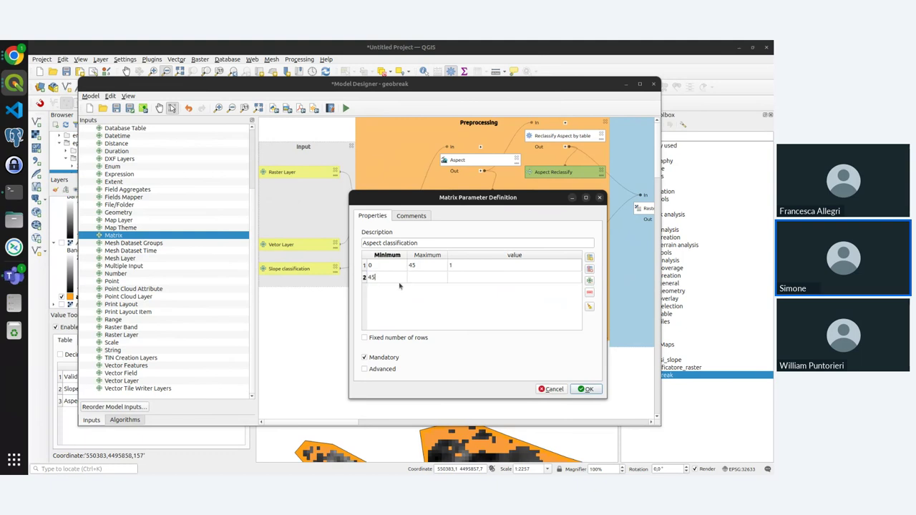
pyautogui.doubleClick(427, 276)
pyautogui.write('135')
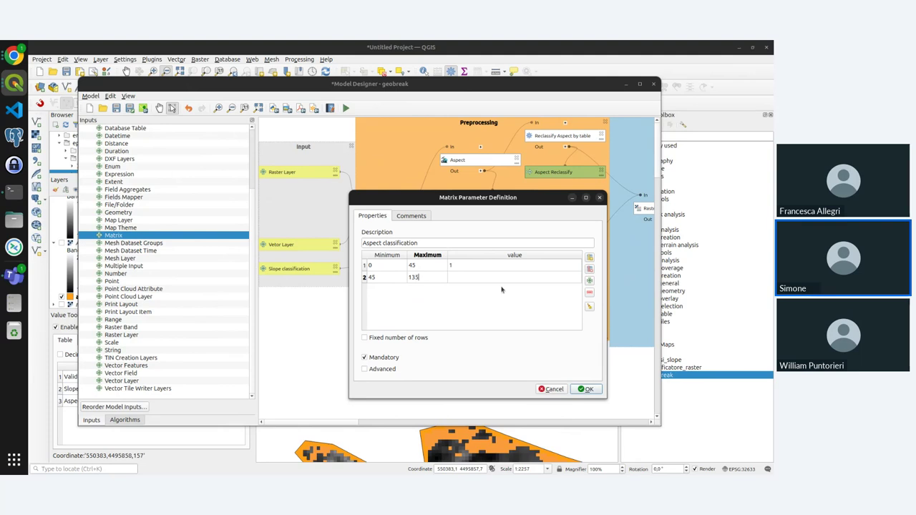
pyautogui.click(490, 278)
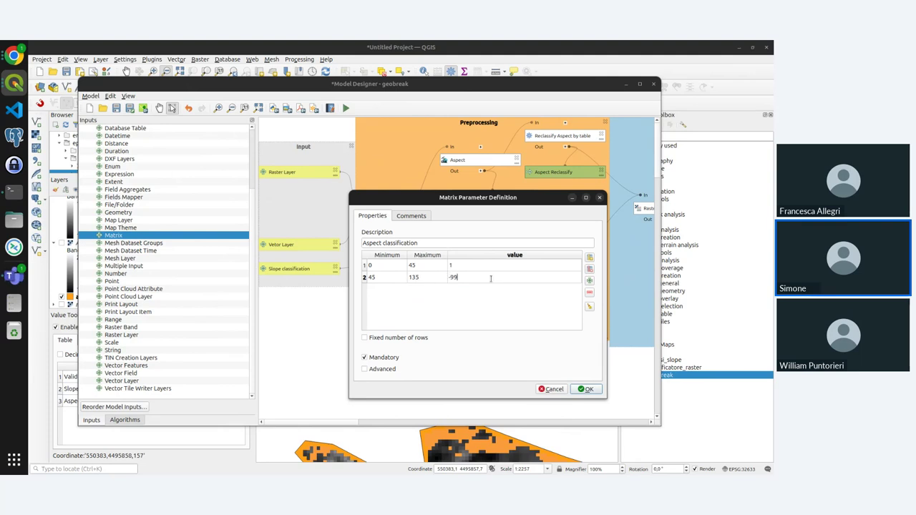
pyautogui.press('Return')
# - Add a third row to the aspect matrix with minimum 135, maximum 225 and value 2
pyautogui.click(590, 281)
pyautogui.doubleClick(373, 290)
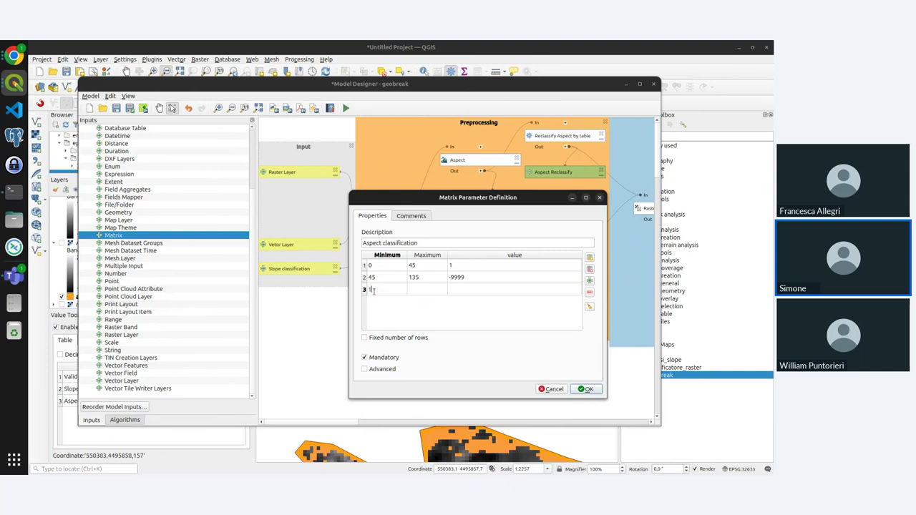
pyautogui.write('135')
pyautogui.doubleClick(422, 291)
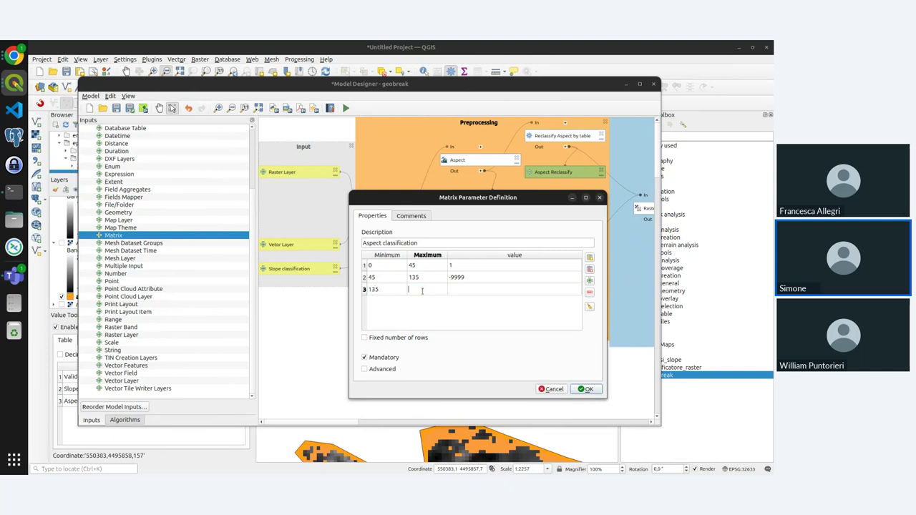
pyautogui.write('225')
pyautogui.doubleClick(471, 289)
pyautogui.write('2')
# - Add a fourth row to the aspect matrix with minimum 225, maximum 315 and value -9999
pyautogui.click(590, 280)
pyautogui.doubleClick(387, 301)
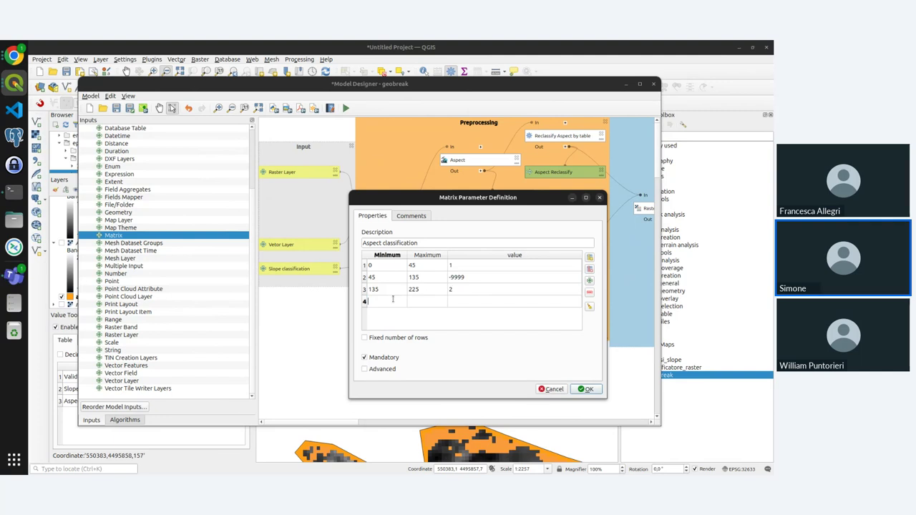
pyautogui.write('225')
pyautogui.doubleClick(424, 301)
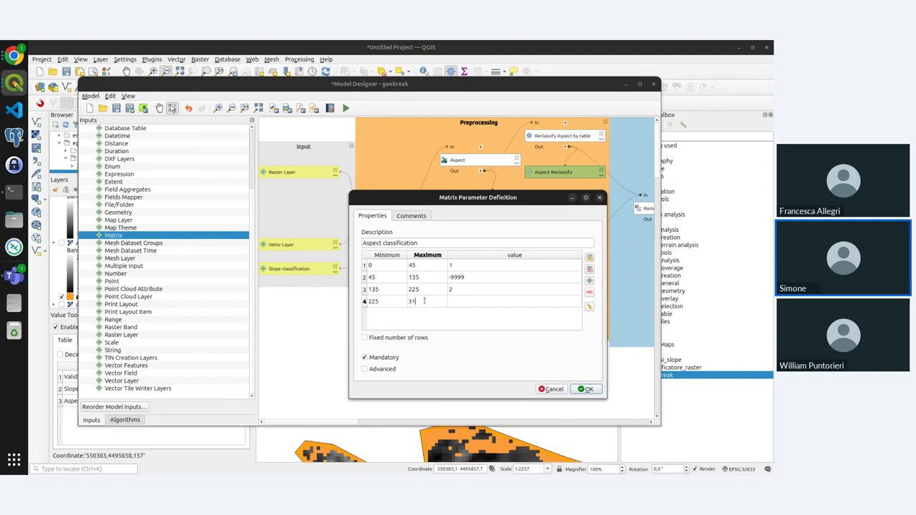
pyautogui.write('315')
pyautogui.doubleClick(468, 301)
pyautogui.write('-9999')
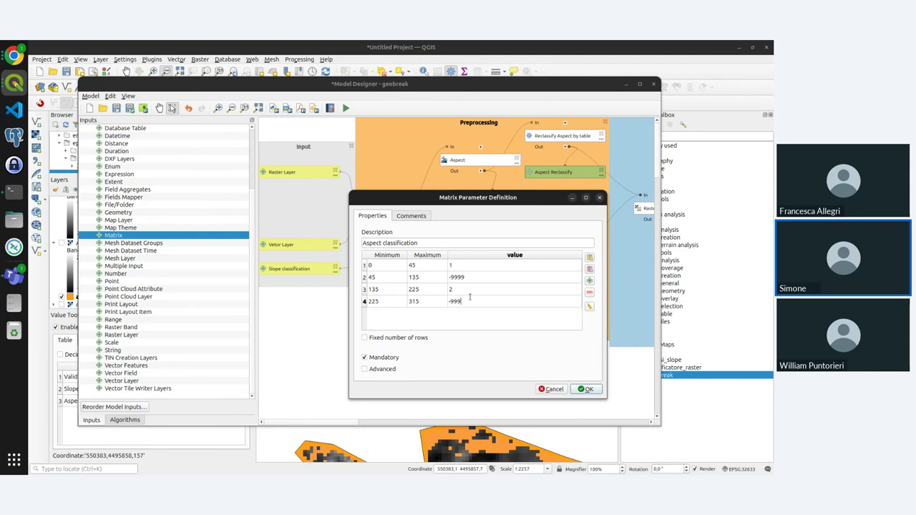
# - Add a fifth row with minimum 315, maximum 360 and value 1, and create the Aspect classification parameter
pyautogui.click(590, 280)
pyautogui.doubleClick(389, 316)
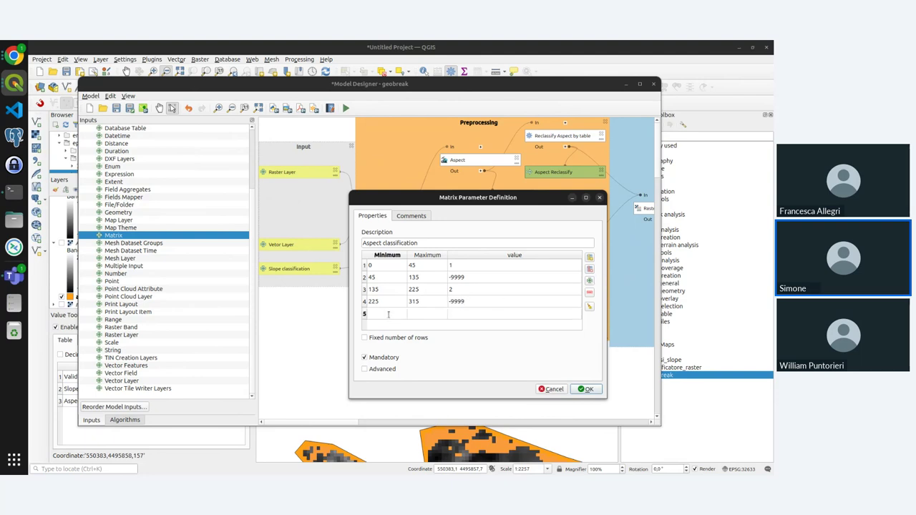
pyautogui.write('315')
pyautogui.press('Tab')
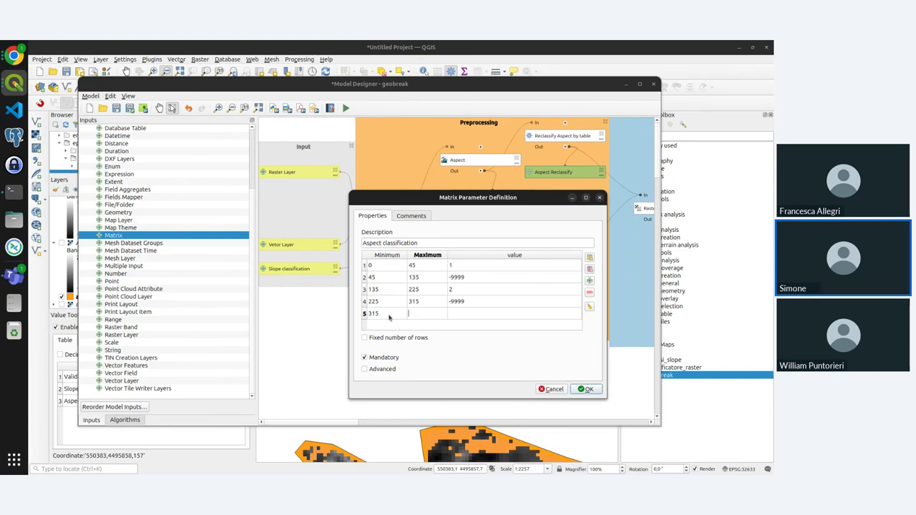
pyautogui.write('2')
pyautogui.write('60')
pyautogui.press('Tab')
pyautogui.write('1')
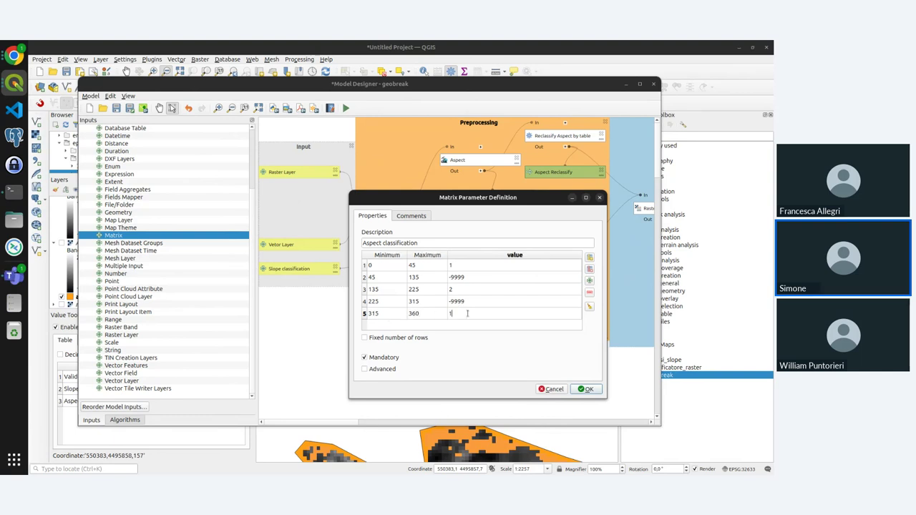
pyautogui.press('Return')
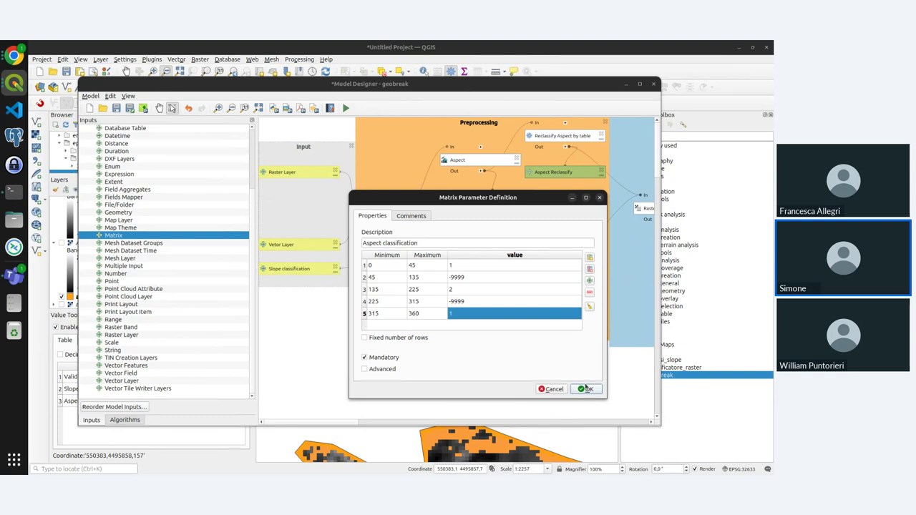
pyautogui.click(586, 389)
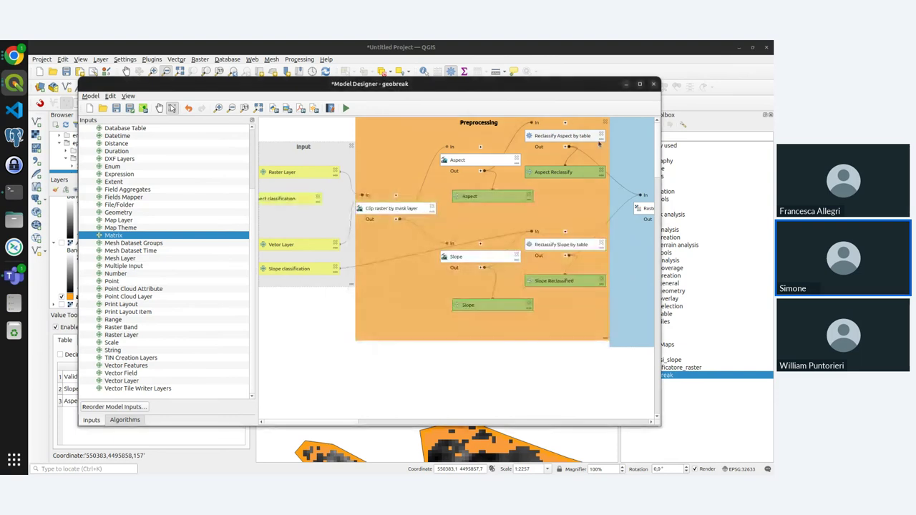
# - Set the Reclassify Aspect by table algorithm to take its reclassification table from the Aspect classification model input
pyautogui.doubleClick(603, 137)
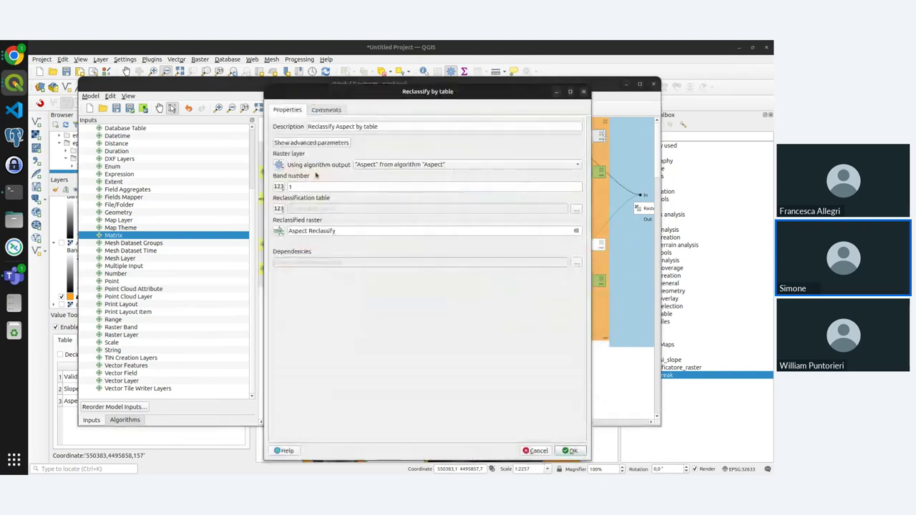
pyautogui.click(279, 208)
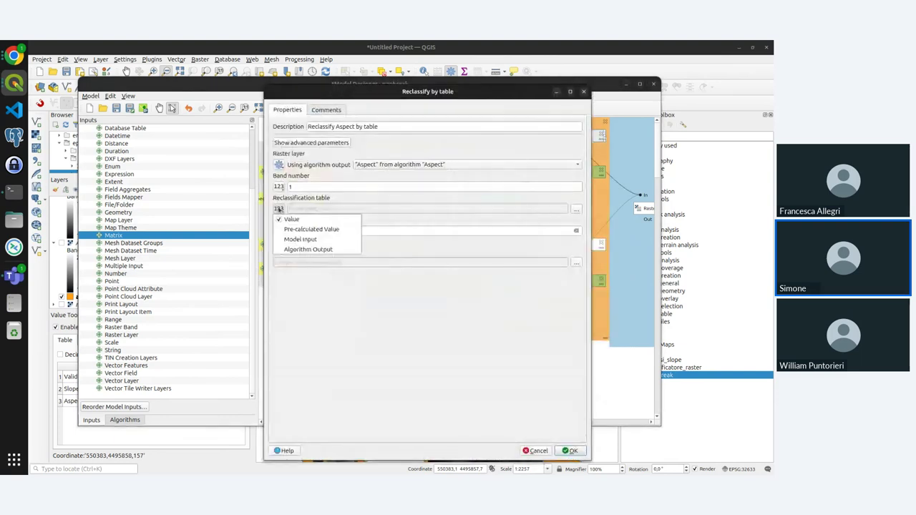
pyautogui.click(299, 239)
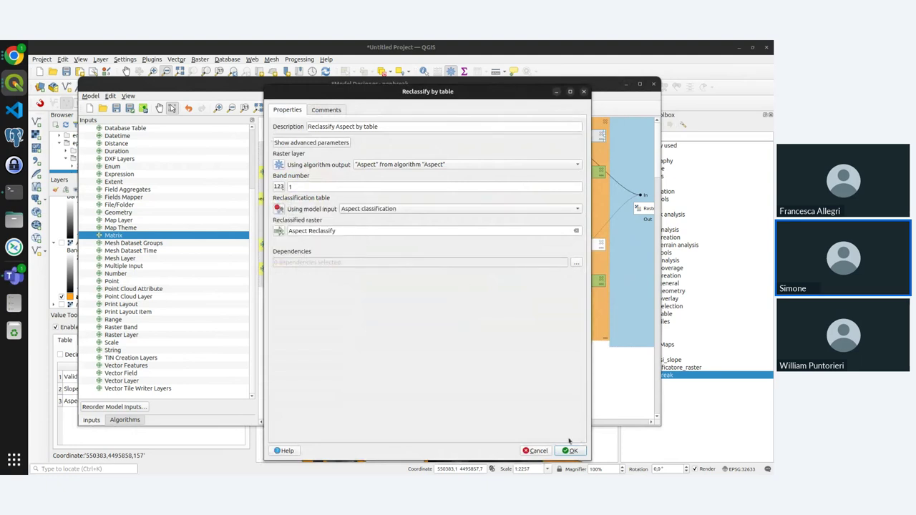
pyautogui.click(572, 450)
# - Move the Aspect classification input into the Input group box between the Raster Layer and Vetor Layer inputs, and save the model
pyautogui.scroll(-3, 416, 251)
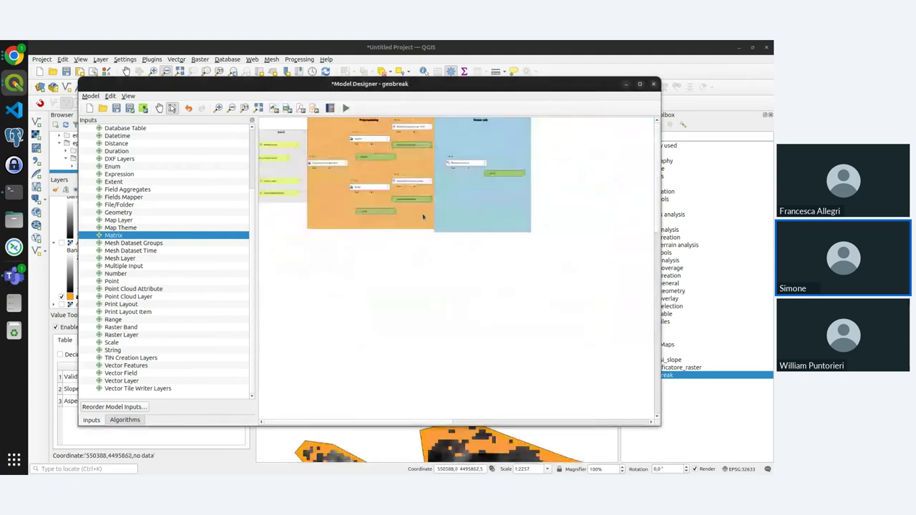
pyautogui.click(171, 107)
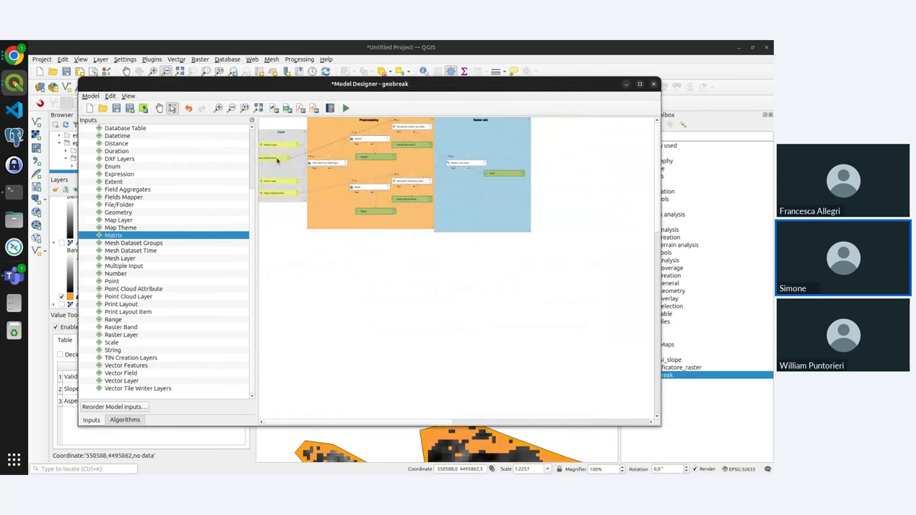
pyautogui.click(116, 107)
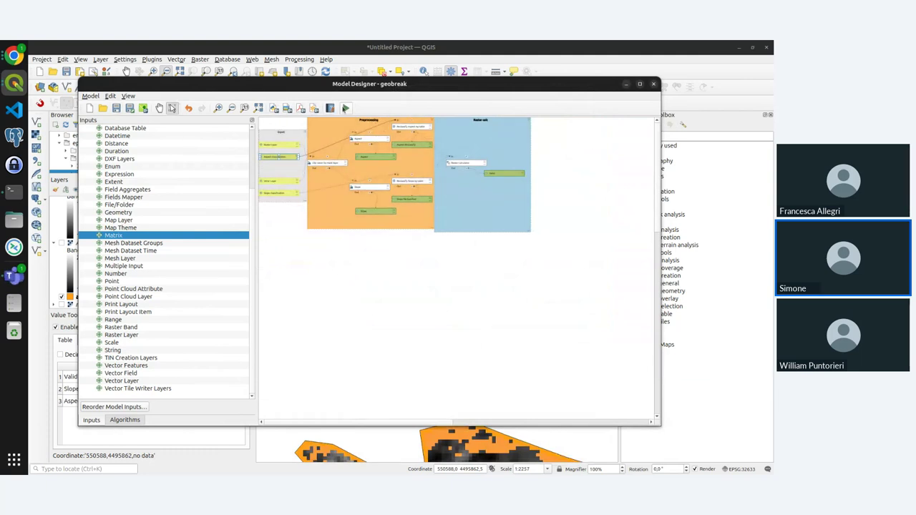
# - Open the geobreak model's run dialog, review its parameters and inspect the default Aspect classification table
pyautogui.click(345, 108)
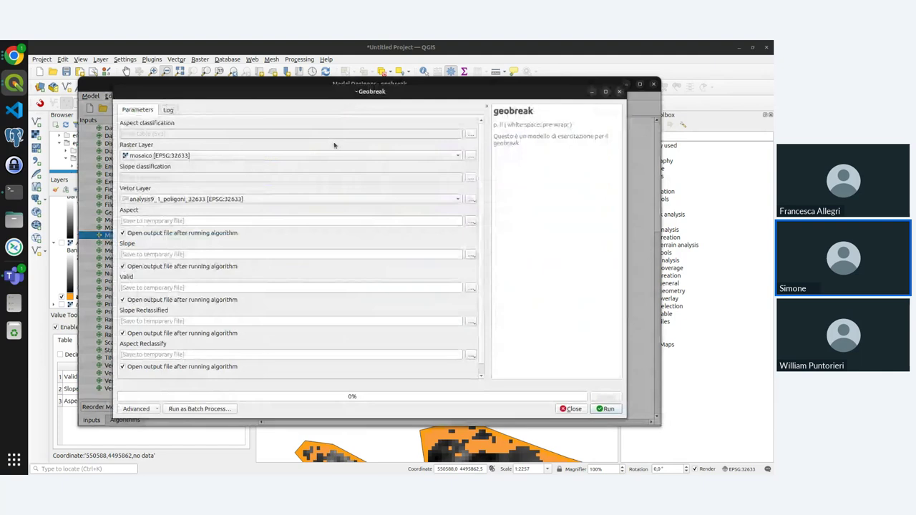
pyautogui.scroll(-1, 483, 237)
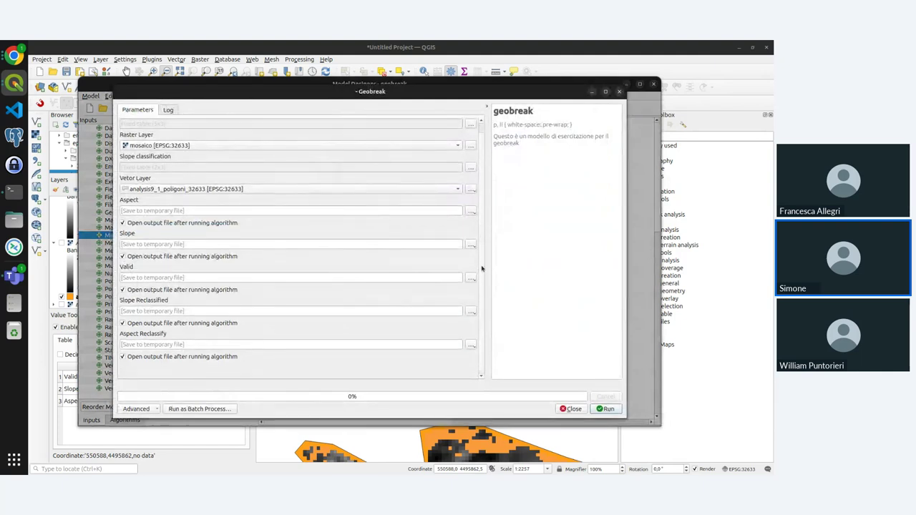
pyautogui.scroll(1, 482, 268)
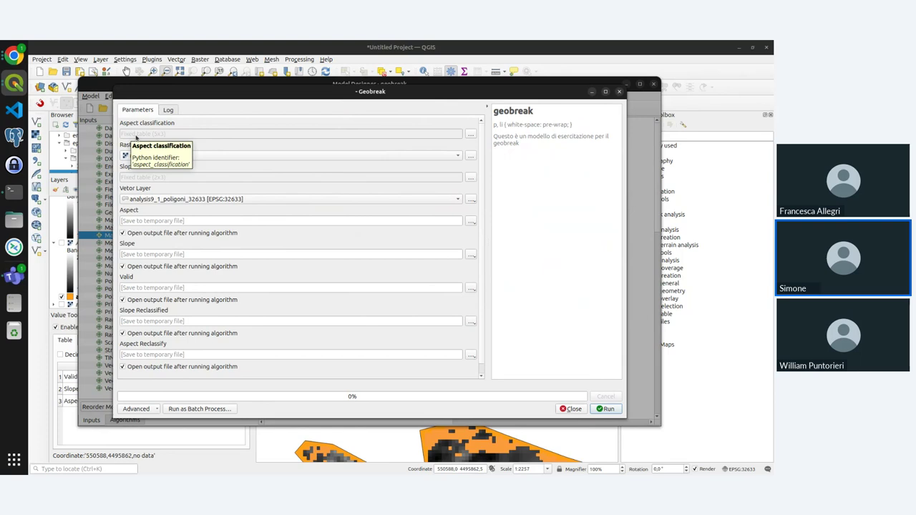
pyautogui.click(467, 136)
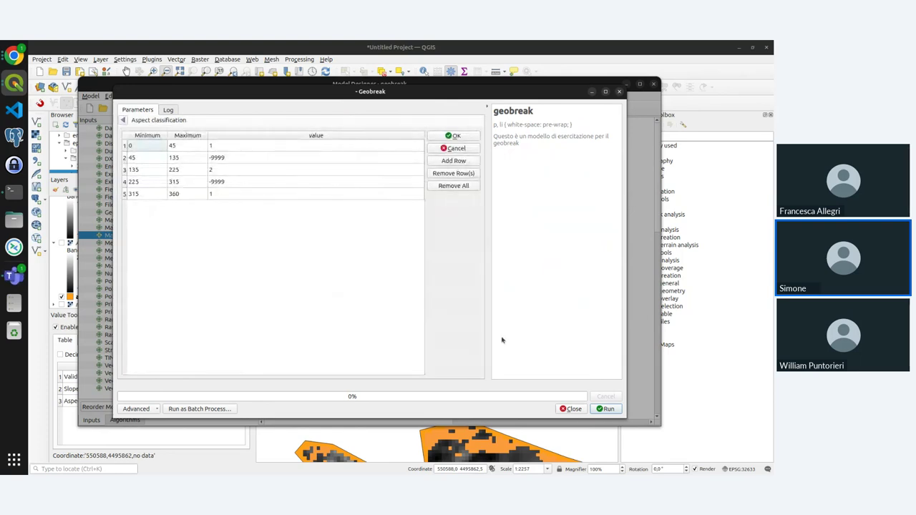
# - Order the model inputs as Raster Layer, Vetor Layer, Aspect classification, Slope classification, and check them in the run dialog
pyautogui.click(573, 409)
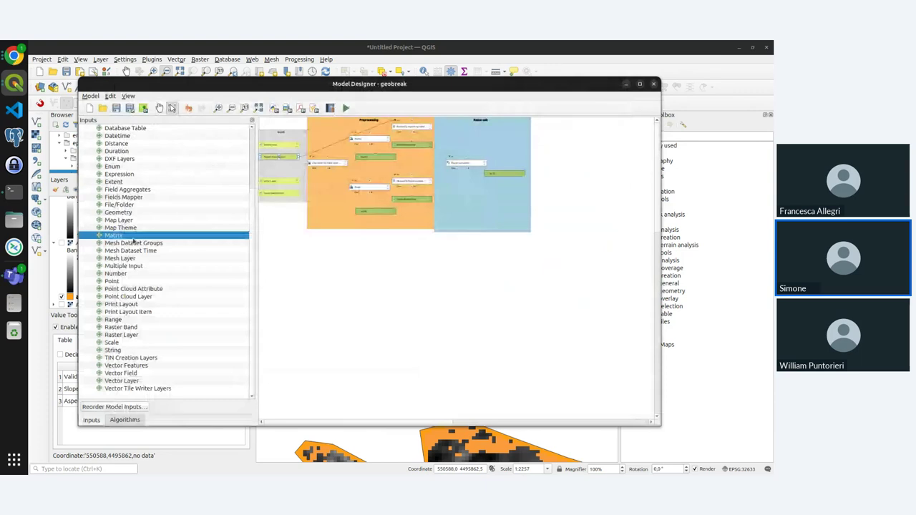
pyautogui.click(123, 408)
pyautogui.click(337, 219)
pyautogui.moveTo(337, 219); pyautogui.dragTo(344, 252)
pyautogui.click(340, 228)
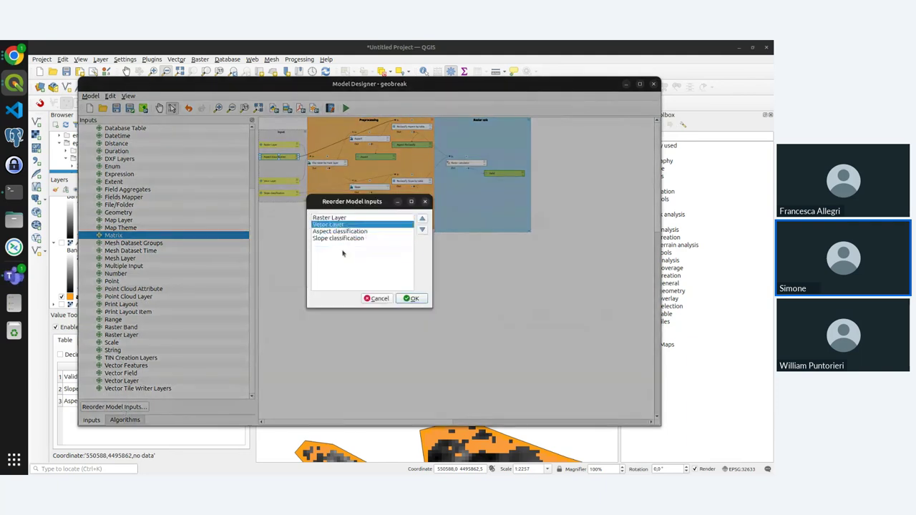
pyautogui.click(406, 299)
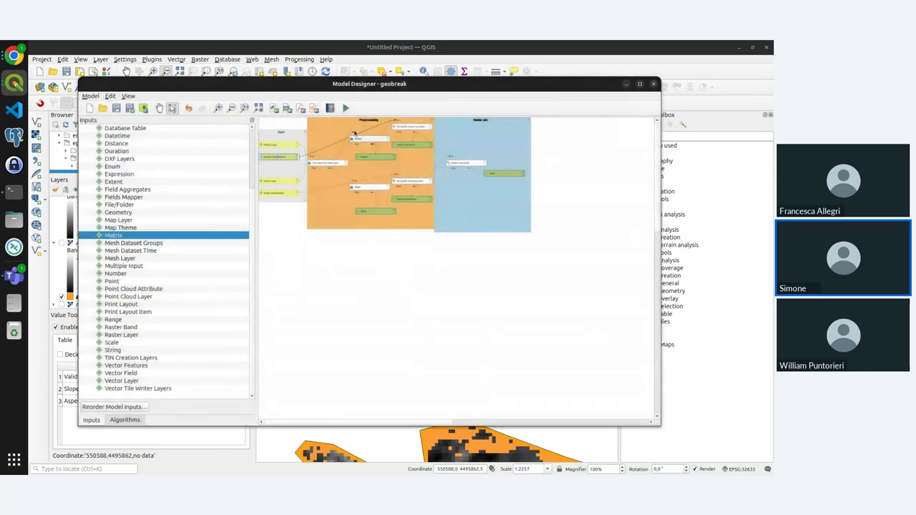
pyautogui.click(345, 108)
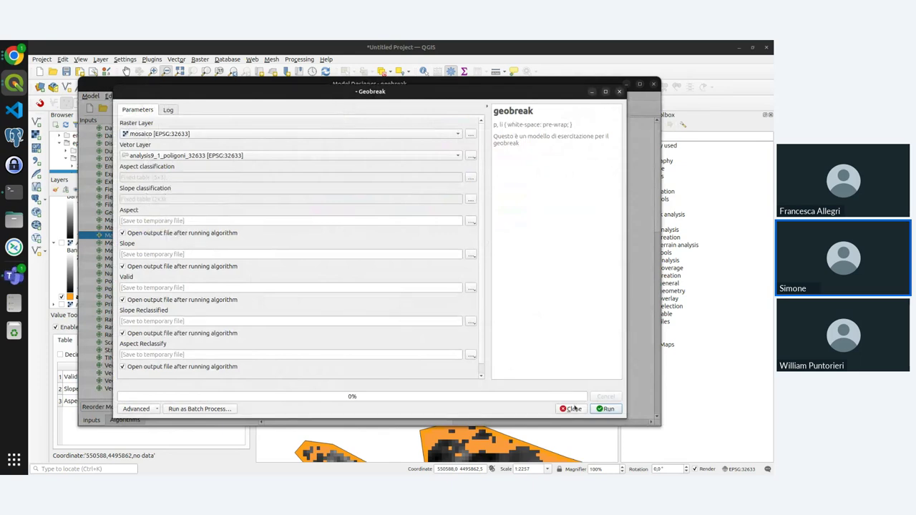
pyautogui.click(572, 409)
# - Move the Slope output to the first place in the model's output layer order
pyautogui.click(90, 96)
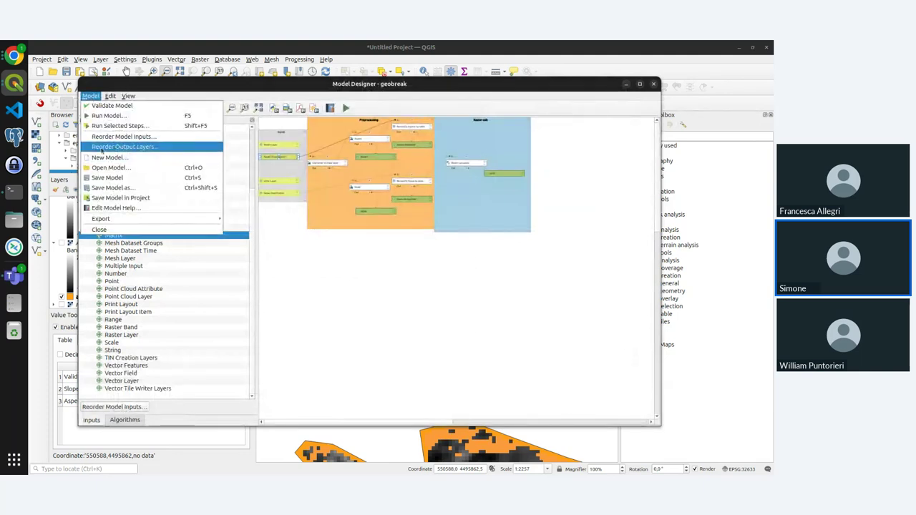
pyautogui.click(139, 148)
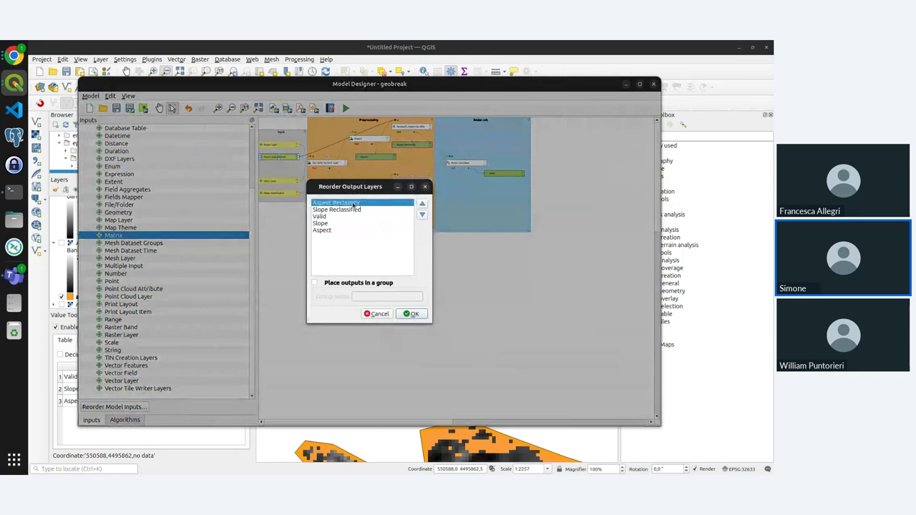
pyautogui.click(320, 223)
pyautogui.click(422, 203)
pyautogui.click(422, 203)
pyautogui.click(422, 203)
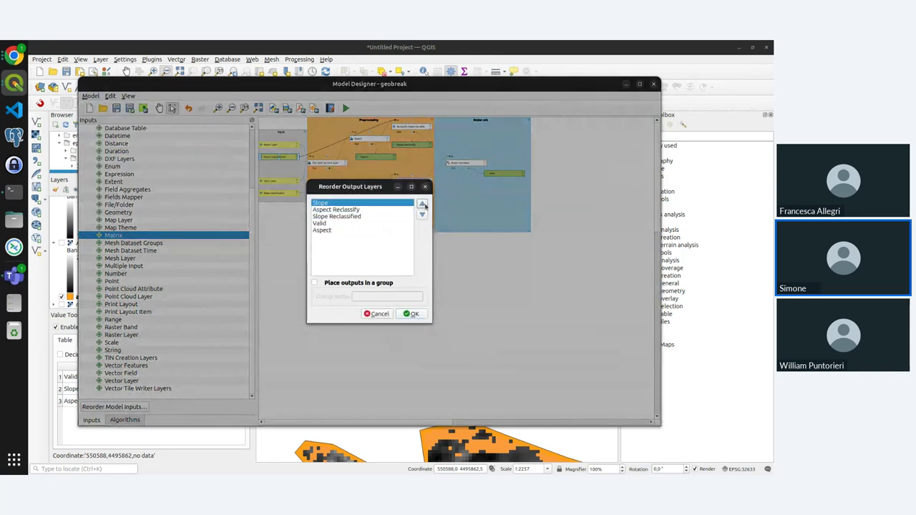
# - Move the Aspect output above Slope in the output layer order and accept the new order
pyautogui.click(321, 230)
pyautogui.click(422, 204)
pyautogui.click(422, 204)
pyautogui.click(422, 204)
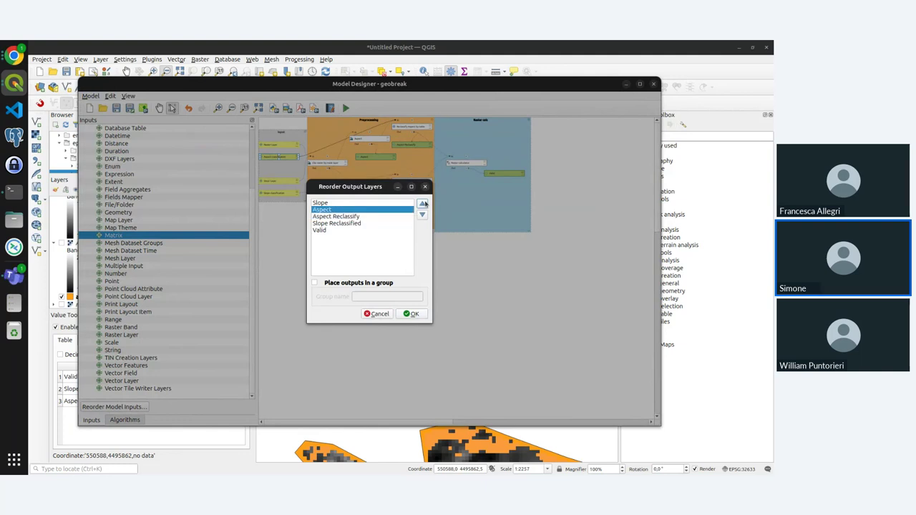
pyautogui.click(354, 216)
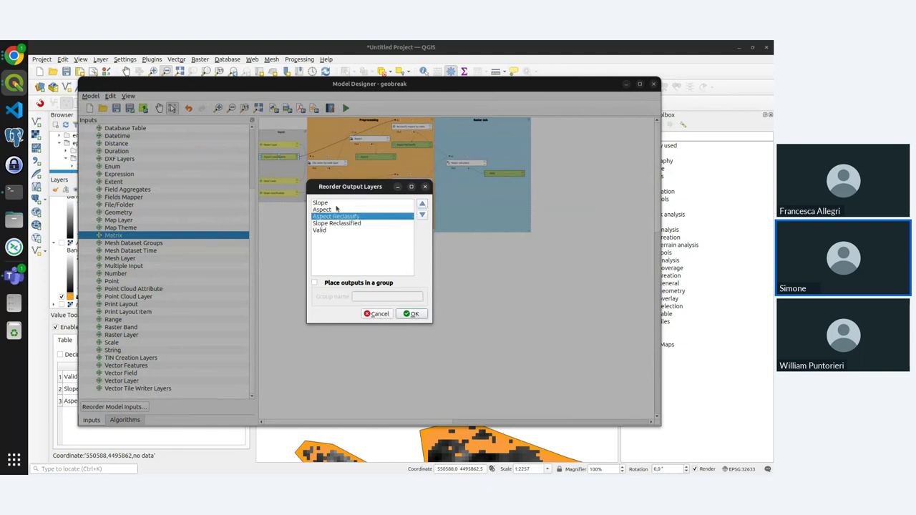
pyautogui.click(335, 209)
pyautogui.click(423, 204)
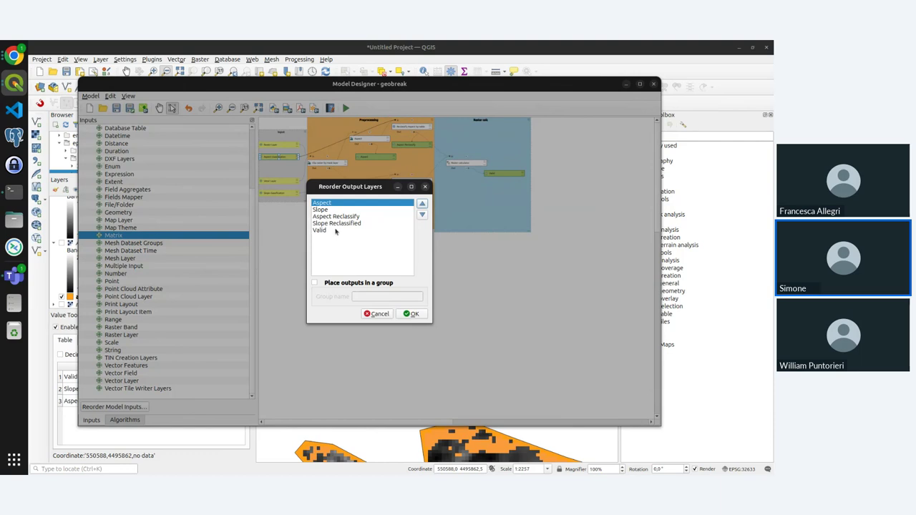
pyautogui.click(334, 231)
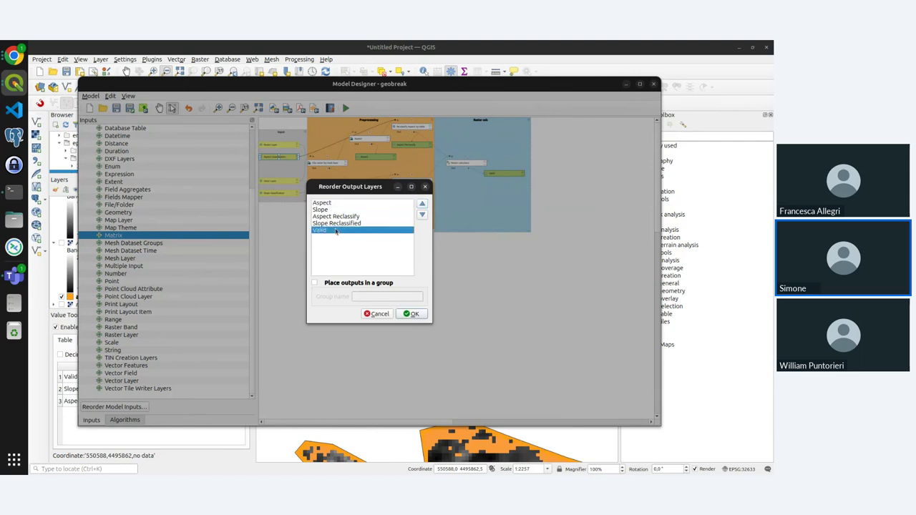
pyautogui.click(419, 313)
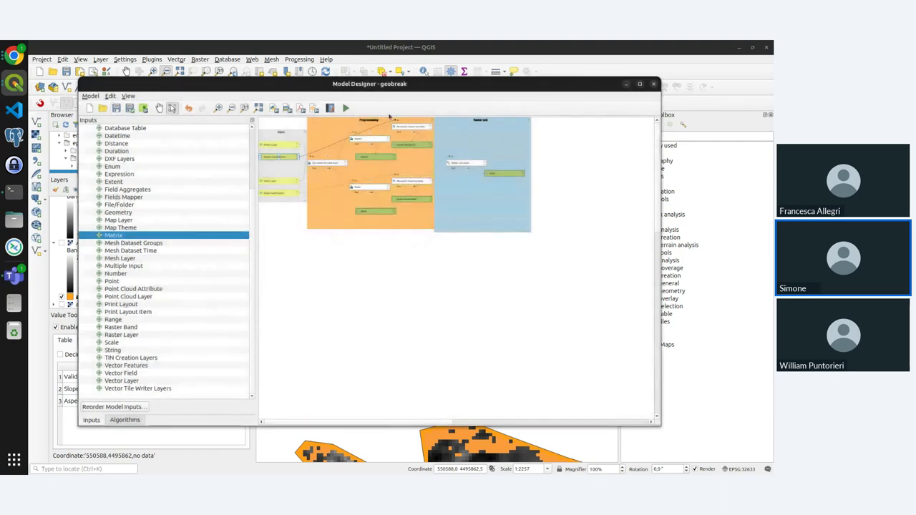
# - Open the geobreak run dialog and check the order of the output parameters
pyautogui.click(345, 109)
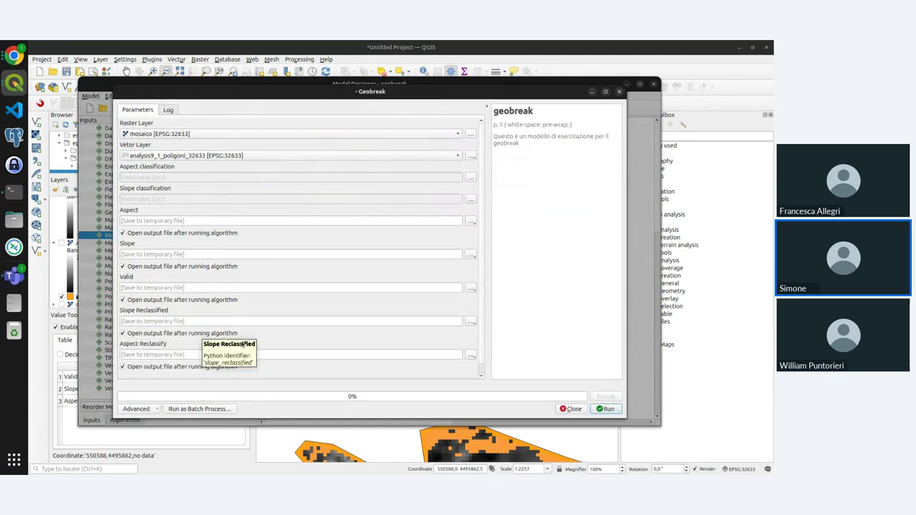
pyautogui.scroll(-1, 483, 367)
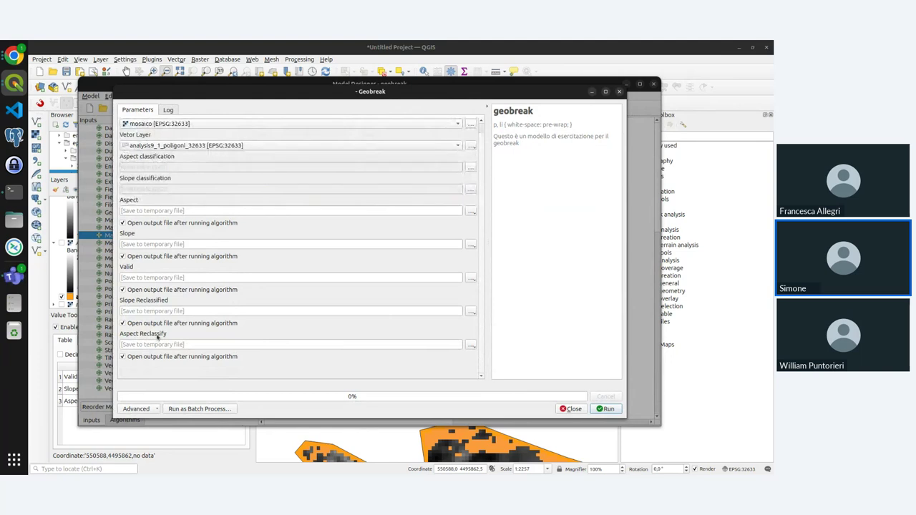
pyautogui.scroll(1, 183, 299)
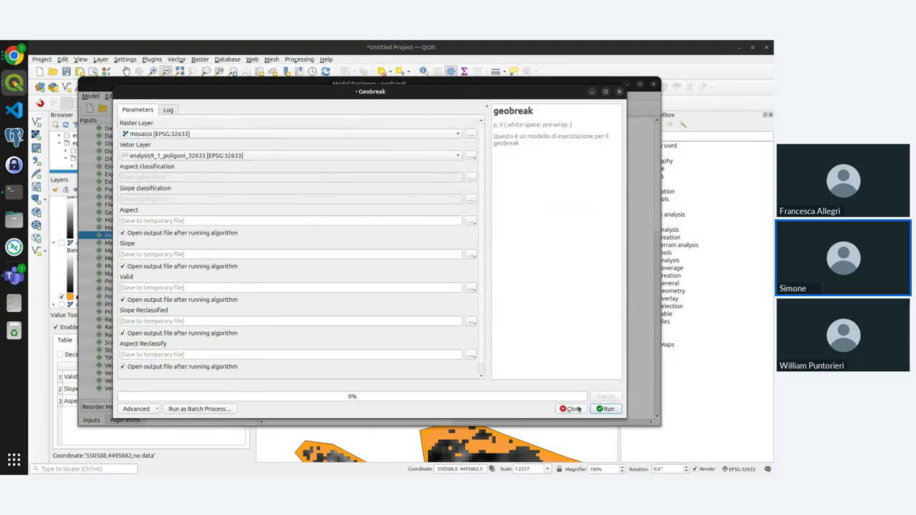
pyautogui.click(572, 408)
# - Accept the output layer order again without changes, save the model, and recheck the outputs in the run dialog
pyautogui.click(90, 96)
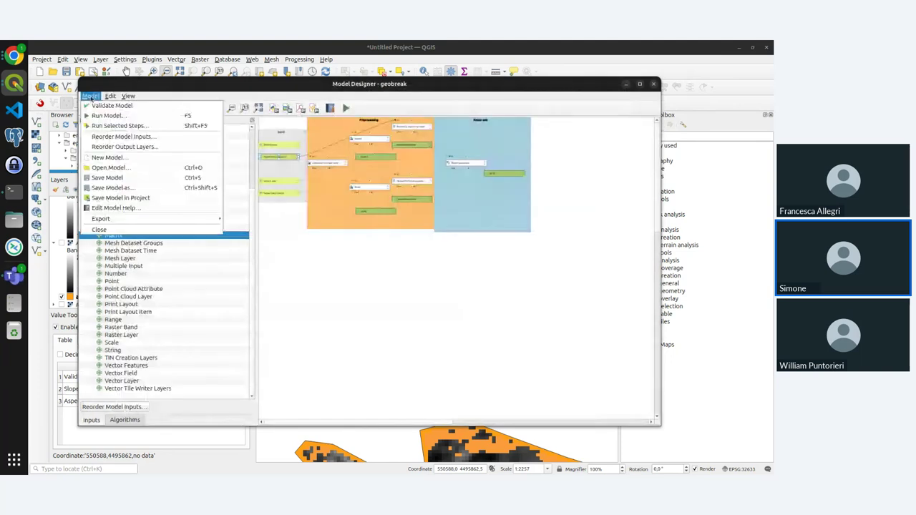
pyautogui.click(136, 146)
pyautogui.click(334, 230)
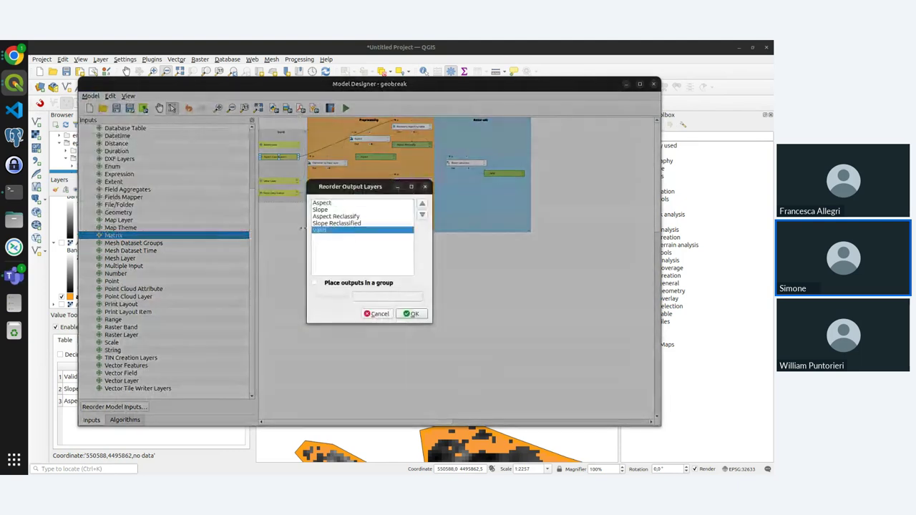
pyautogui.click(336, 216)
pyautogui.click(336, 223)
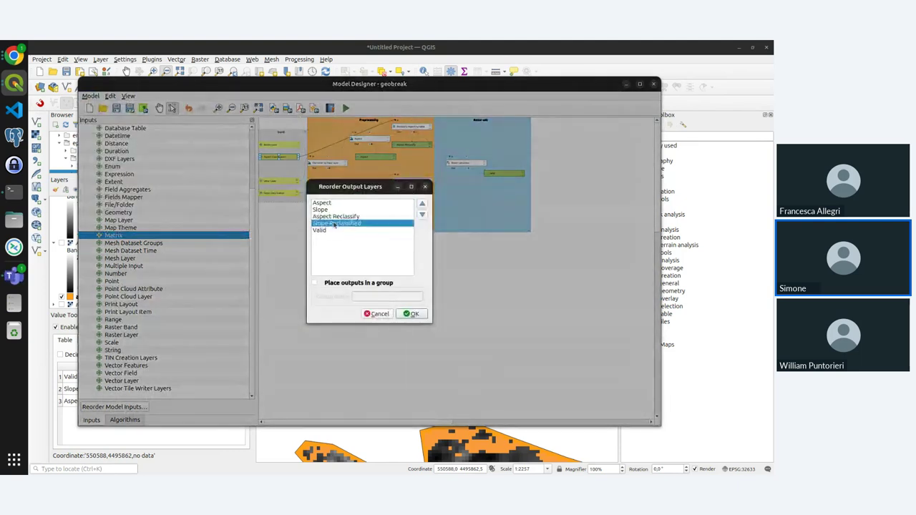
pyautogui.click(413, 314)
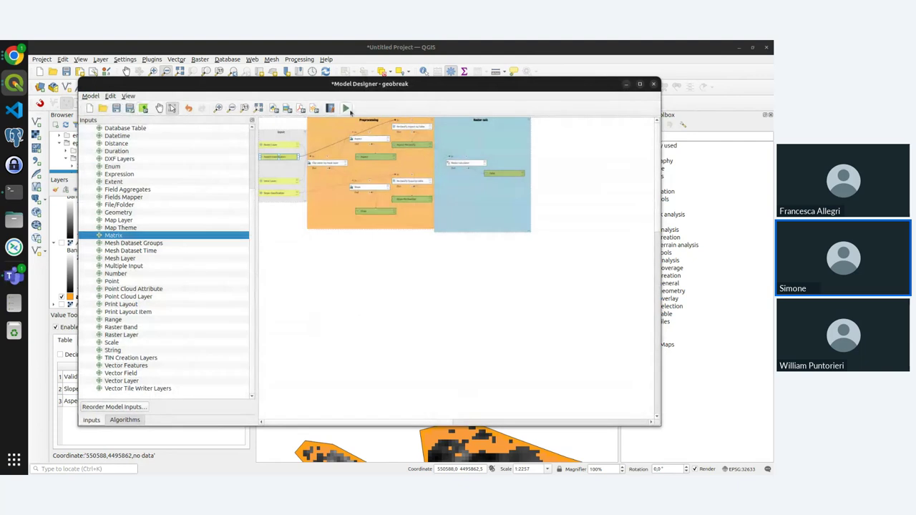
pyautogui.click(116, 108)
pyautogui.click(347, 108)
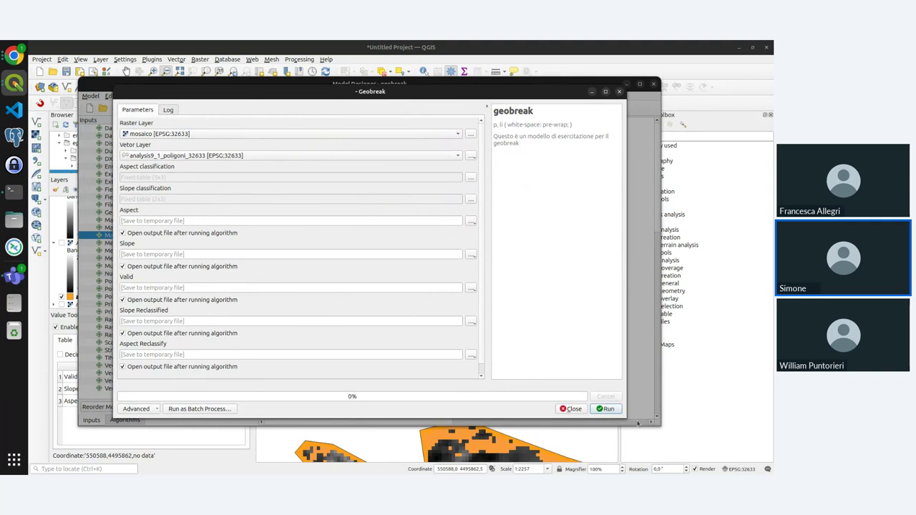
pyautogui.click(574, 408)
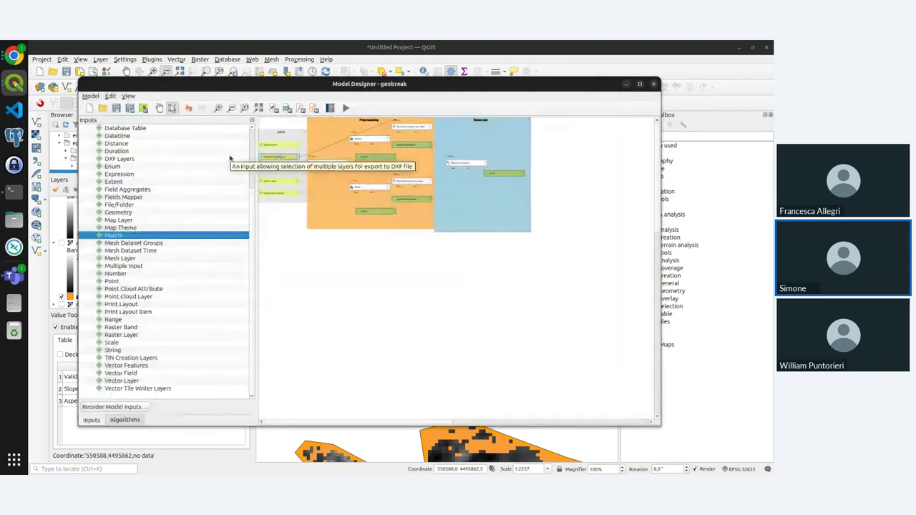
# - Review and accept the existing model input order, and look over the run dialog's parameters again
pyautogui.scroll(5, 385, 256)
pyautogui.scroll(-5, 385, 255)
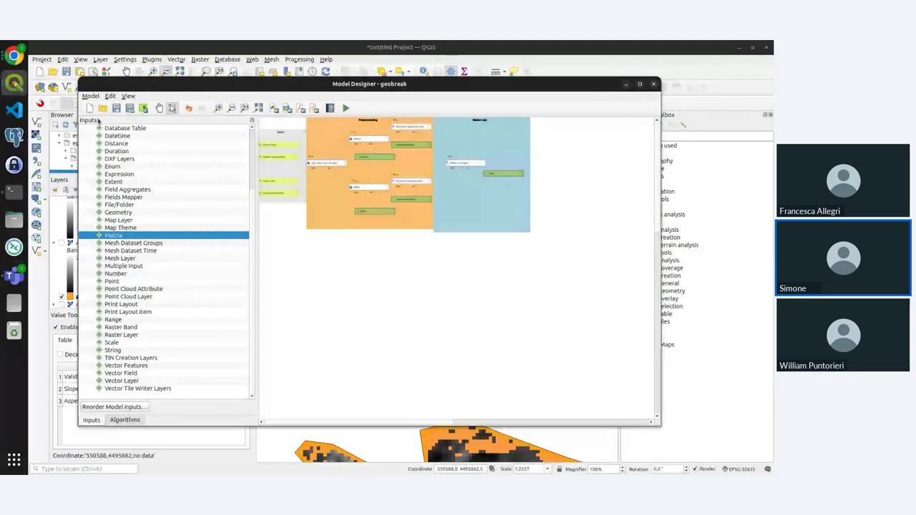
pyautogui.click(115, 406)
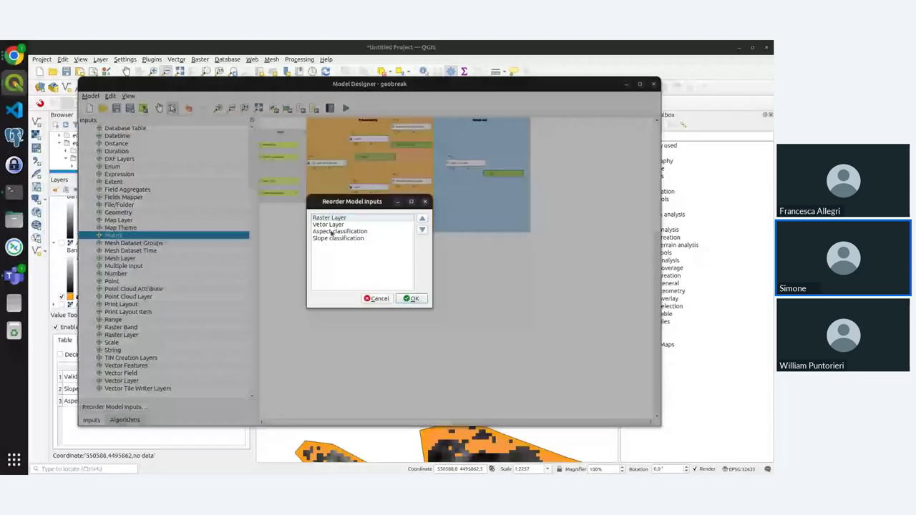
pyautogui.click(418, 297)
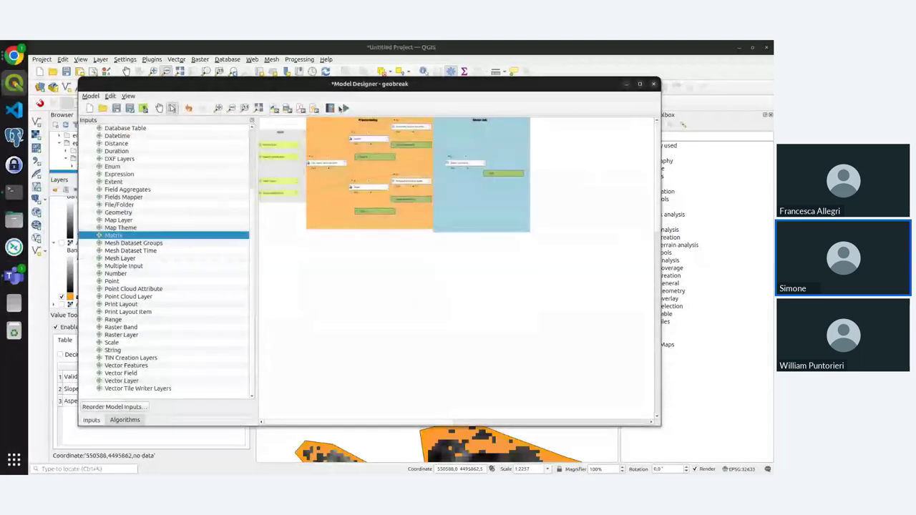
pyautogui.click(345, 109)
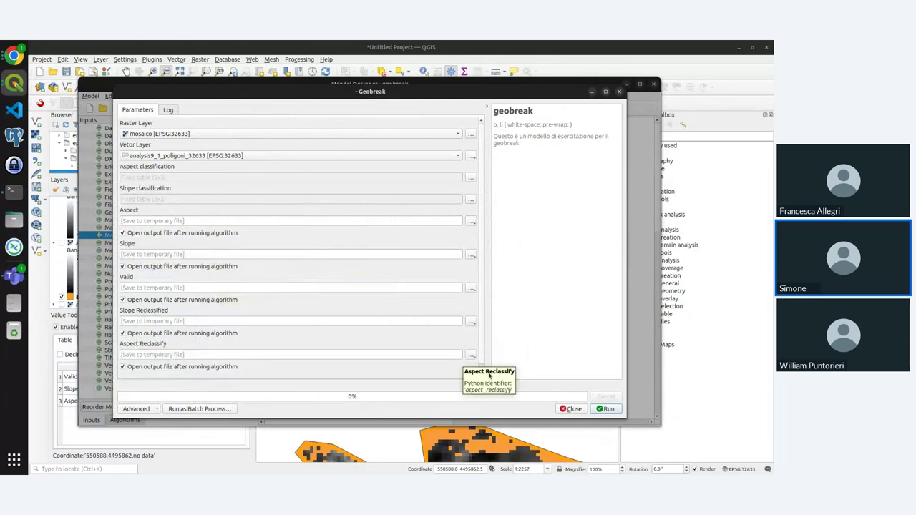
pyautogui.click(564, 409)
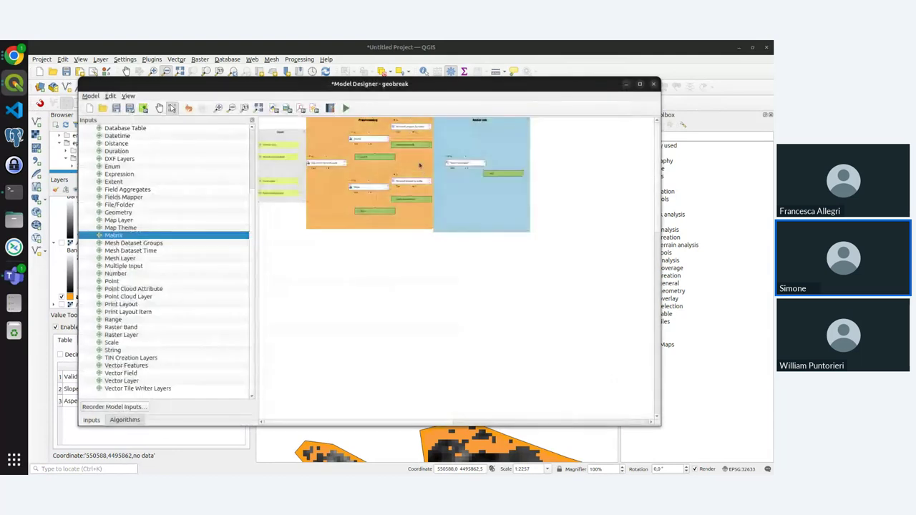
# - Remove the Aspect Reclassify and Slope Reclassified outputs from the Preprocessing group and save the model
pyautogui.scroll(5, 432, 163)
pyautogui.scroll(-3, 468, 265)
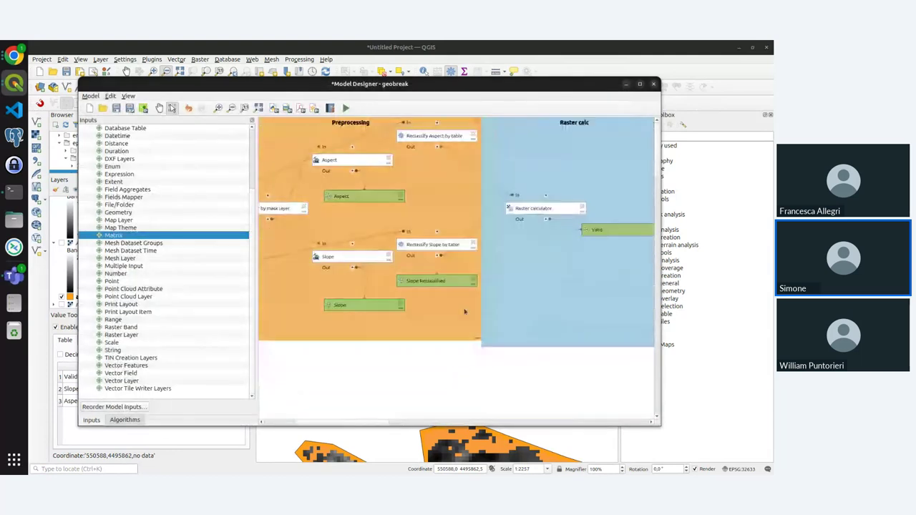
pyautogui.click(472, 279)
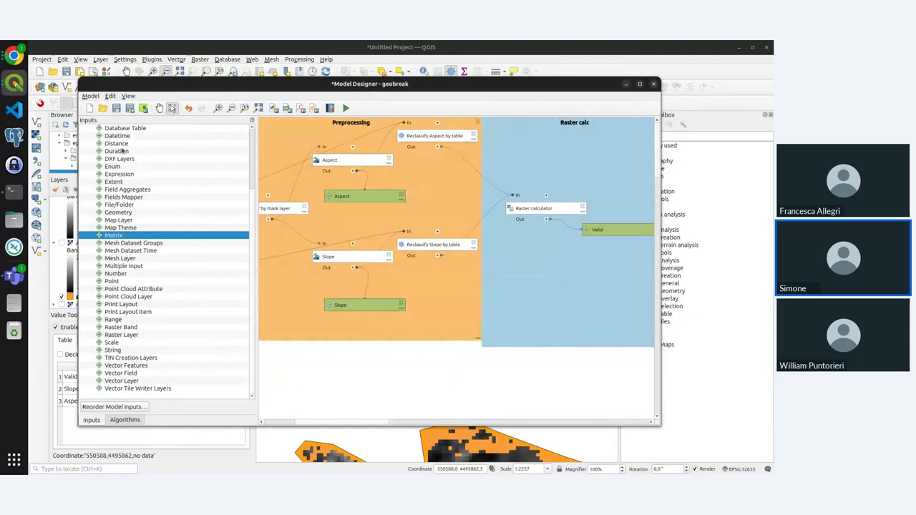
pyautogui.click(116, 108)
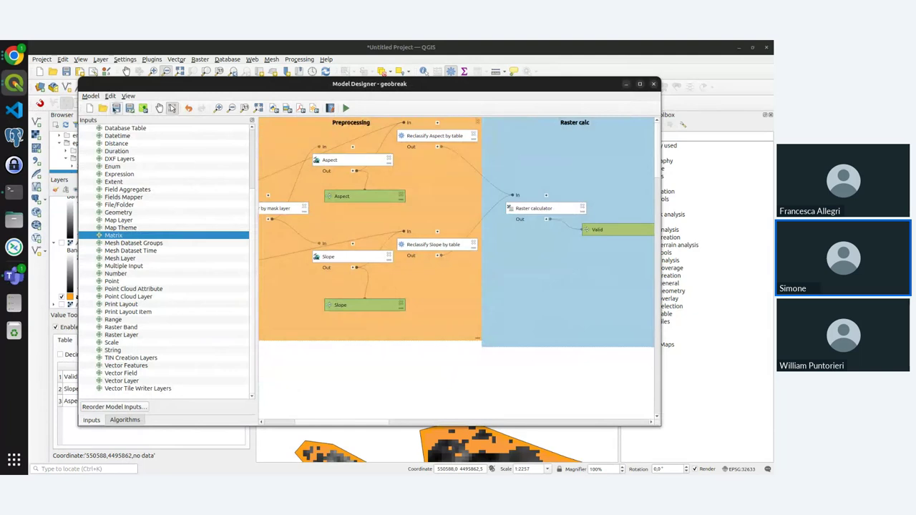
# - Check the remaining outputs in the run dialog and inspect the default Aspect and Slope classification tables
pyautogui.click(345, 108)
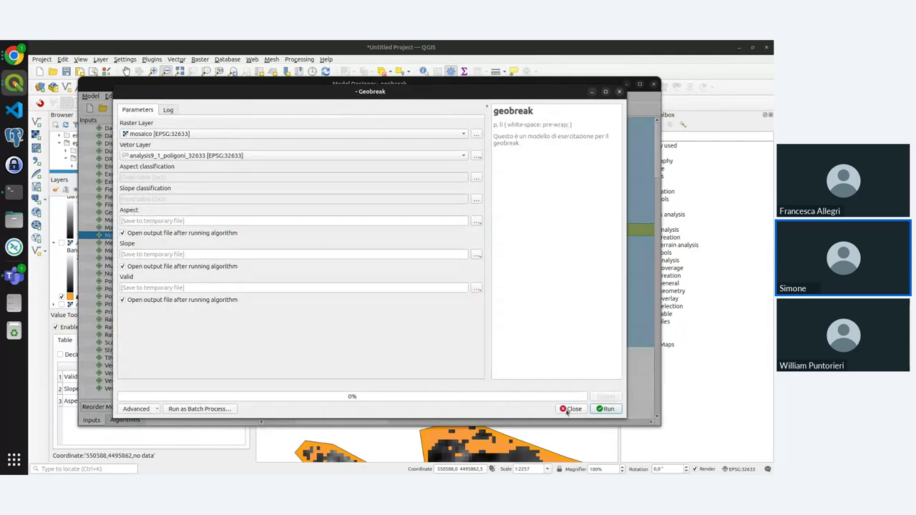
pyautogui.click(572, 409)
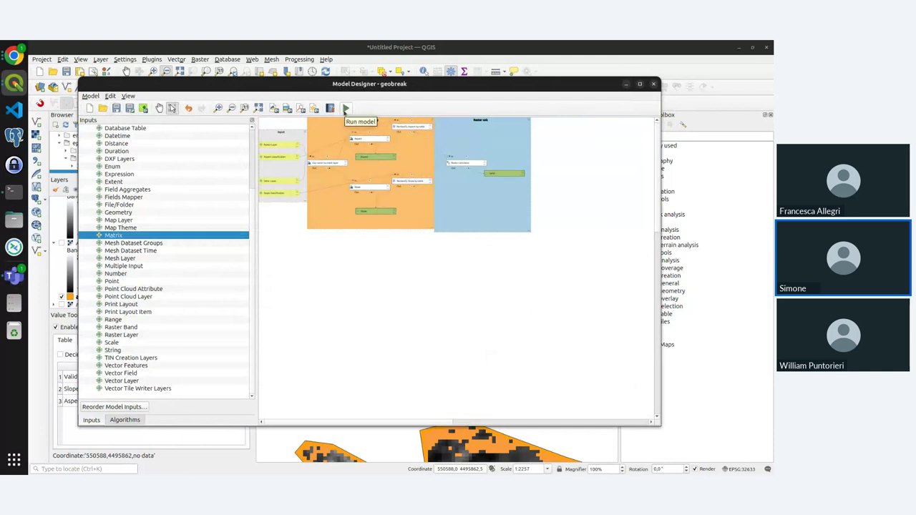
pyautogui.click(345, 110)
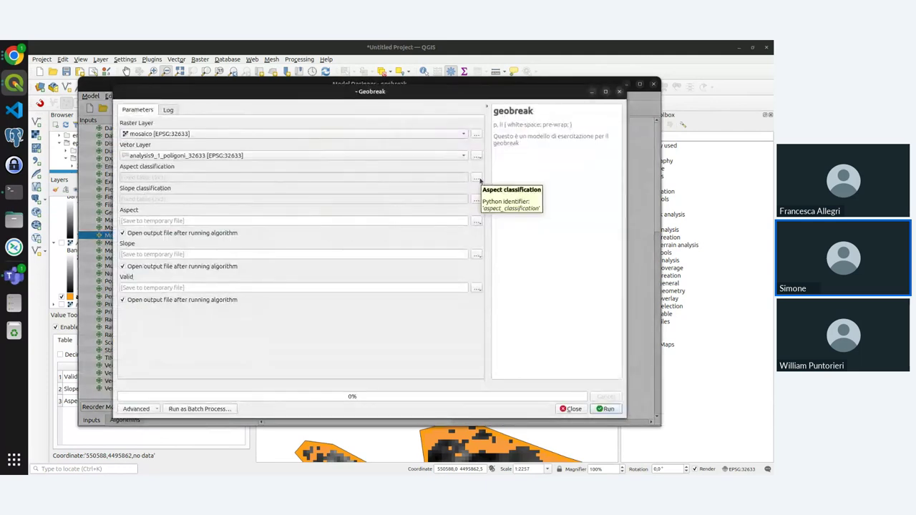
pyautogui.click(477, 178)
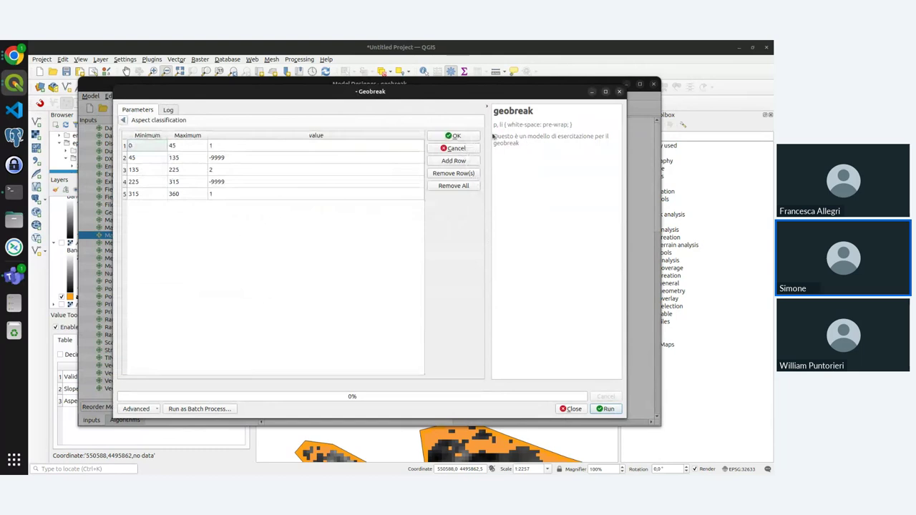
pyautogui.click(465, 138)
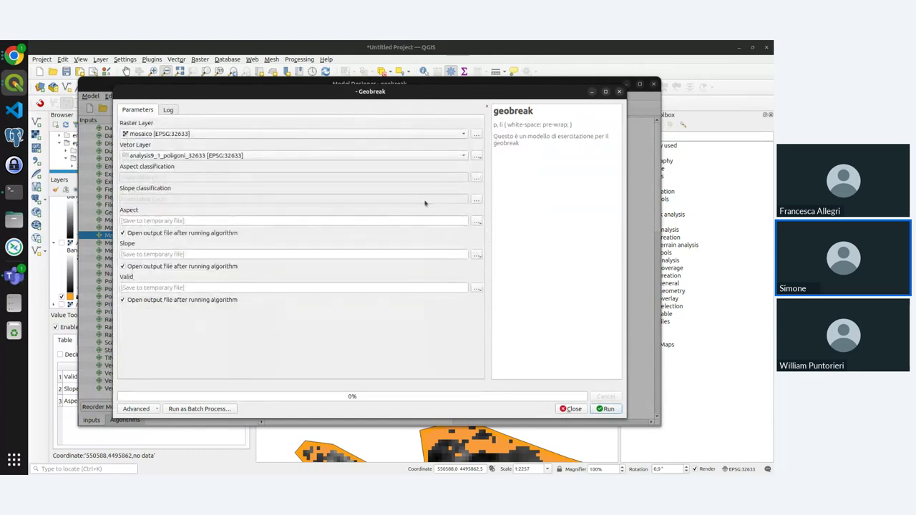
pyautogui.click(477, 199)
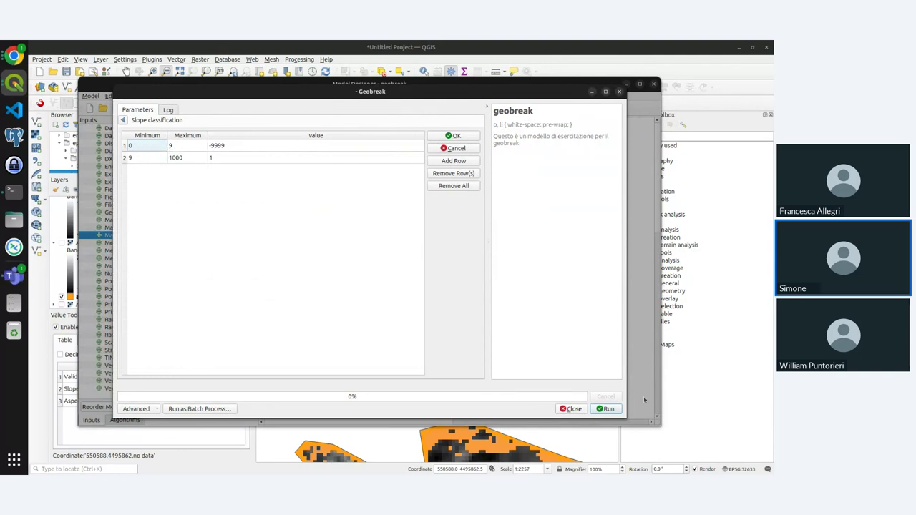
# - Close the geobreak run dialog and the Model Designer without running the model
pyautogui.click(573, 408)
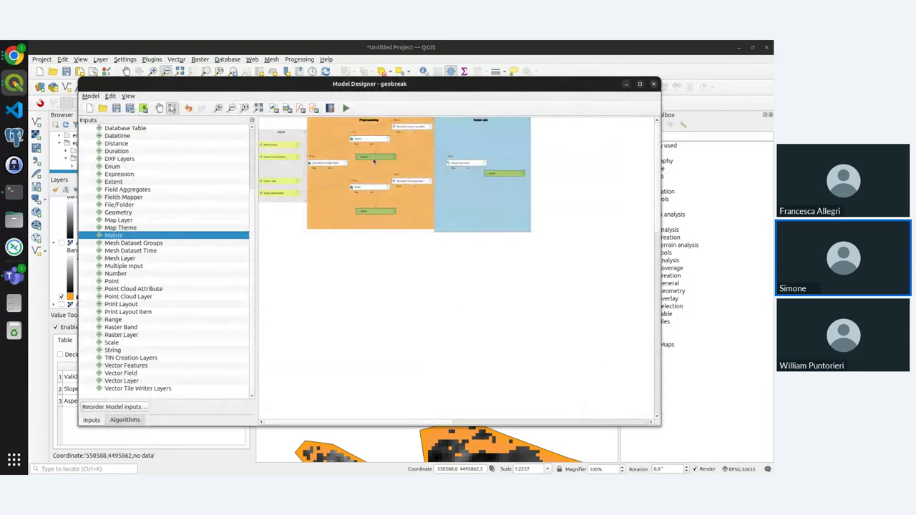
pyautogui.click(653, 85)
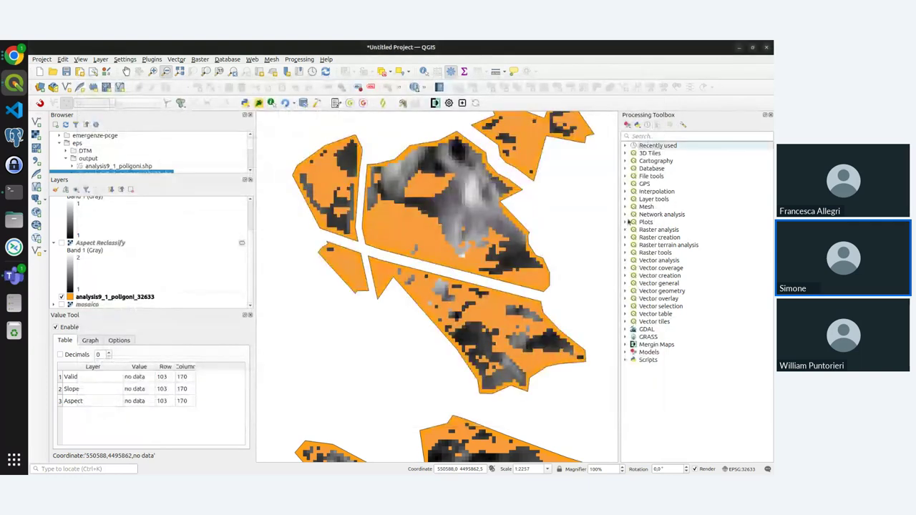
# - Find the vector overlay Clip algorithm, open it as a batch process, try adding five rows, and close it without running
pyautogui.click(655, 134)
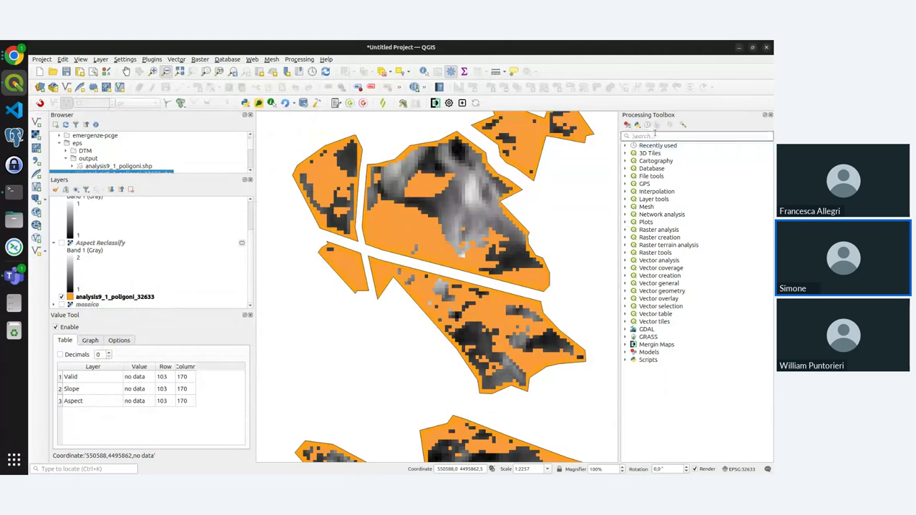
pyautogui.write('clip')
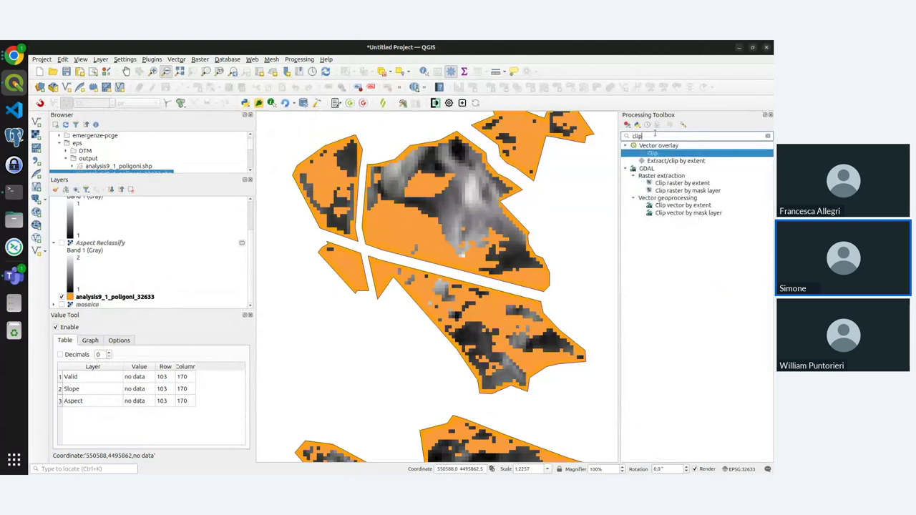
pyautogui.doubleClick(651, 154)
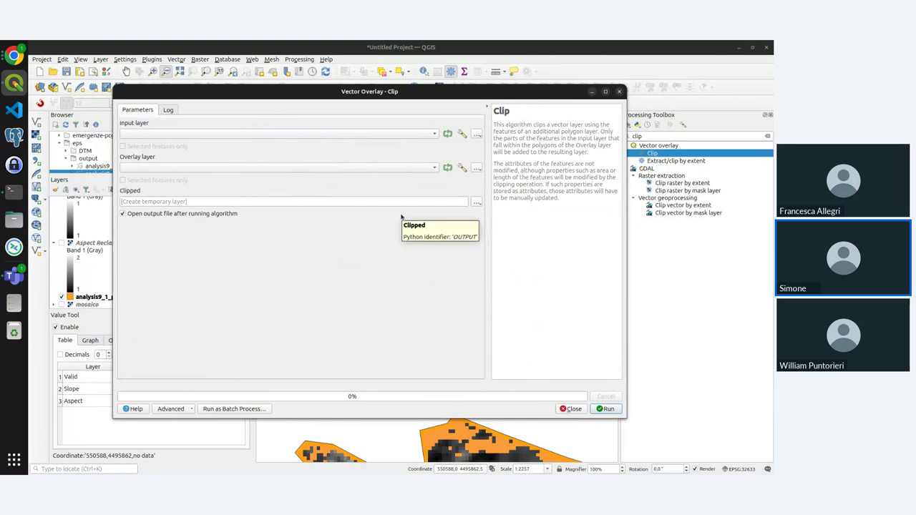
pyautogui.click(225, 408)
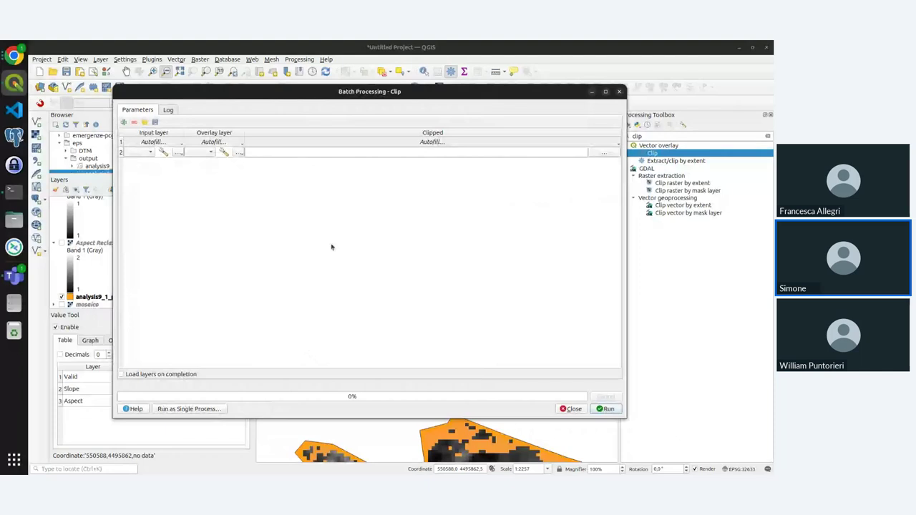
pyautogui.click(124, 122)
pyautogui.click(123, 122)
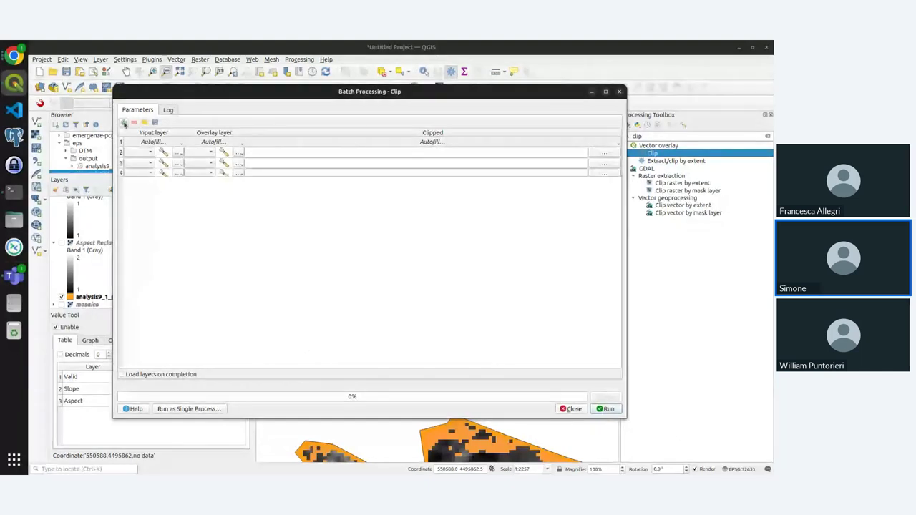
pyautogui.click(123, 123)
pyautogui.click(124, 122)
pyautogui.click(124, 123)
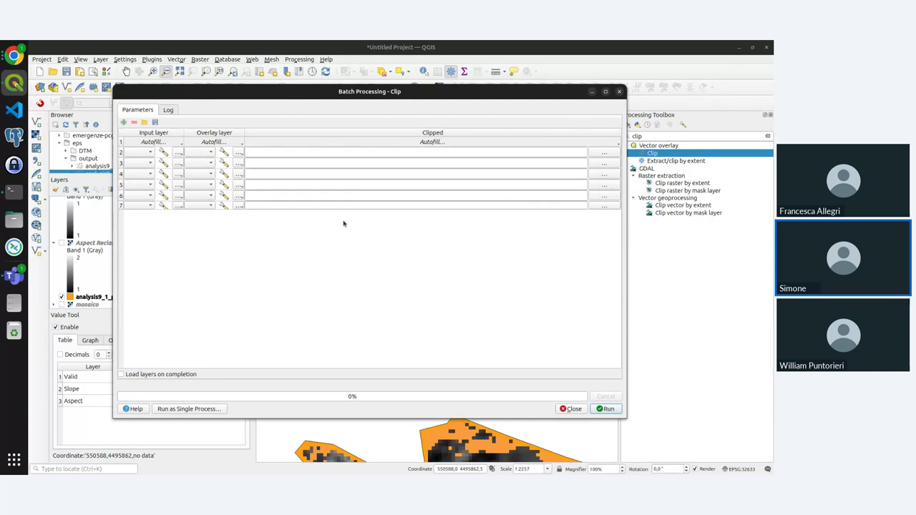
pyautogui.click(573, 408)
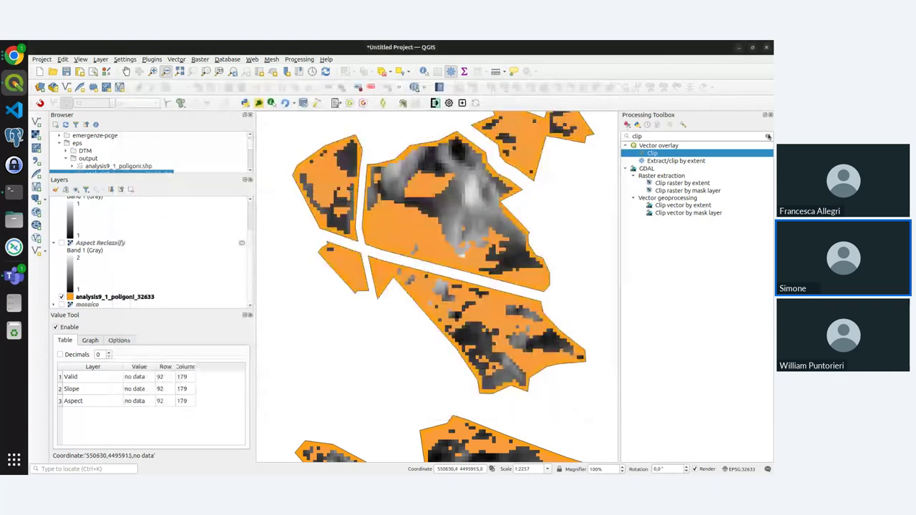
# - Clear the toolbox search and open the geobreak model as a batch process
pyautogui.click(767, 136)
pyautogui.click(626, 352)
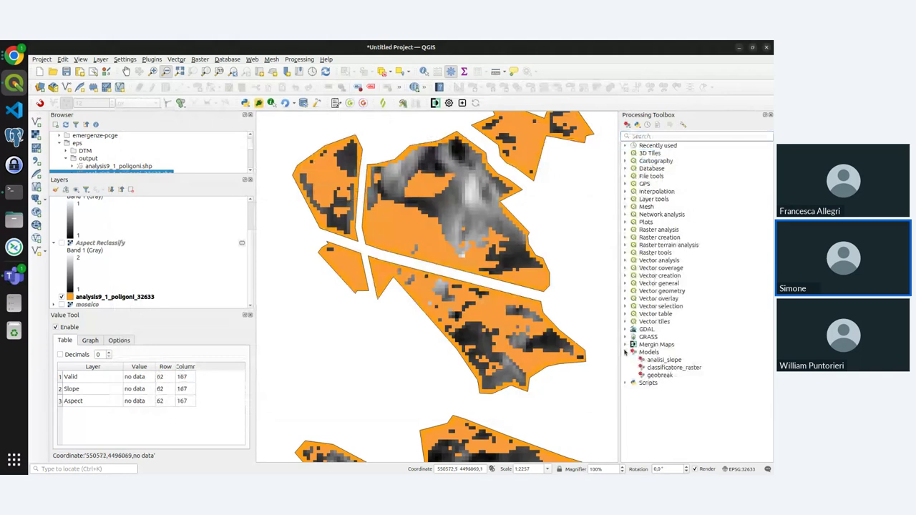
pyautogui.doubleClick(659, 375)
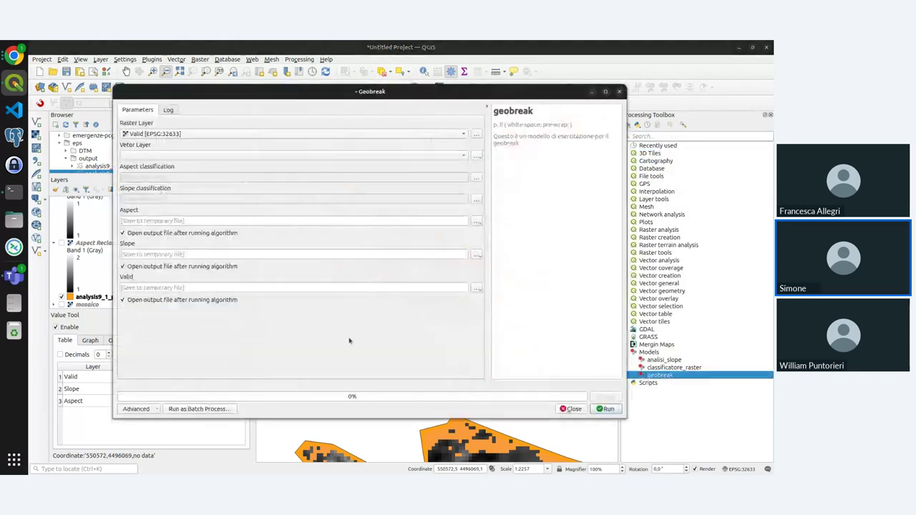
pyautogui.click(198, 408)
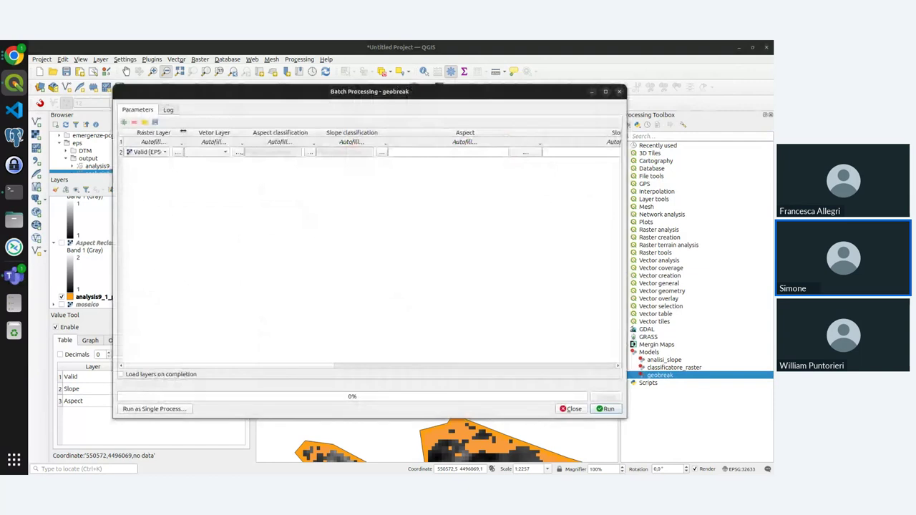
# - Set the first batch row's raster layer to mosaico and its vector layer to the analysis9_1 polygons
pyautogui.click(205, 152)
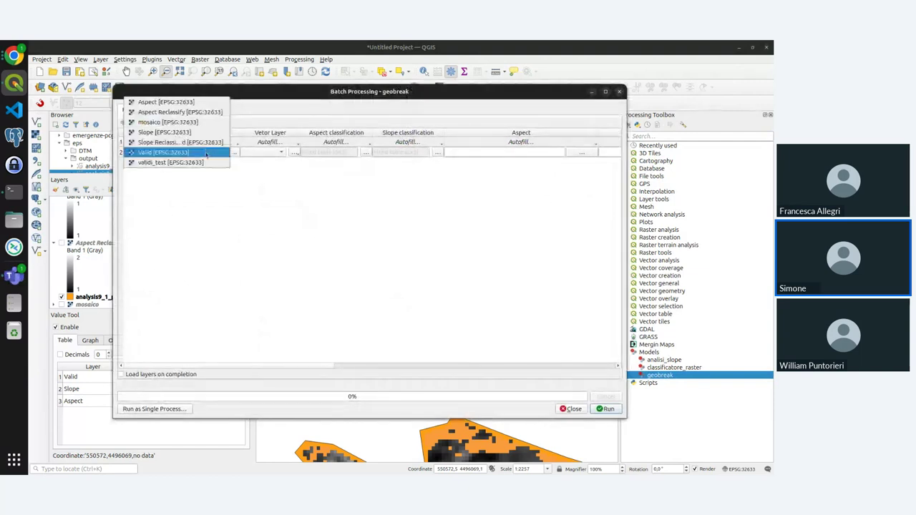
pyautogui.click(171, 121)
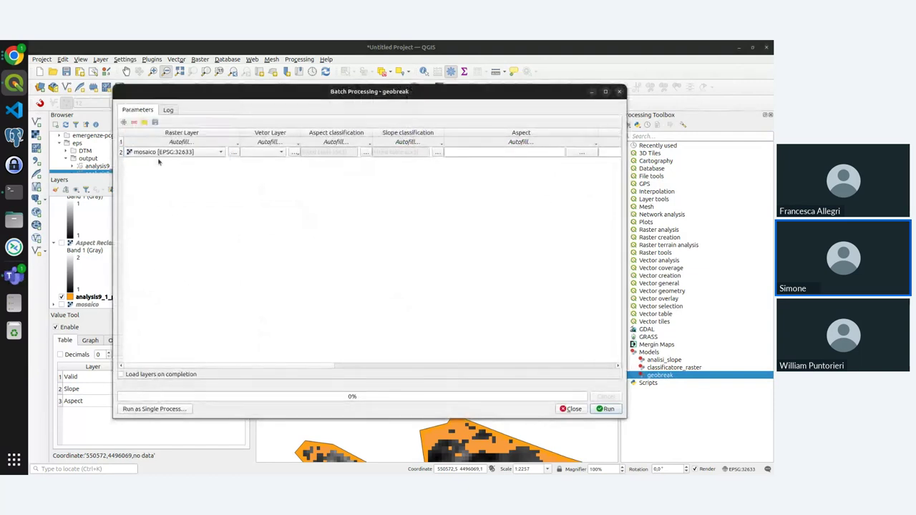
pyautogui.click(276, 152)
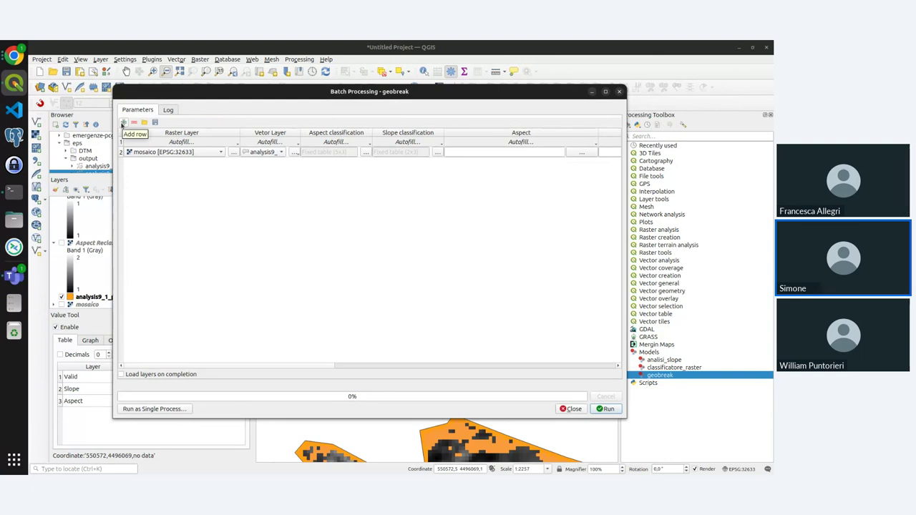
# - Add four batch rows and fill the first row's raster and vector layers down to all of them
pyautogui.click(123, 123)
pyautogui.click(123, 123)
pyautogui.click(123, 123)
pyautogui.click(123, 123)
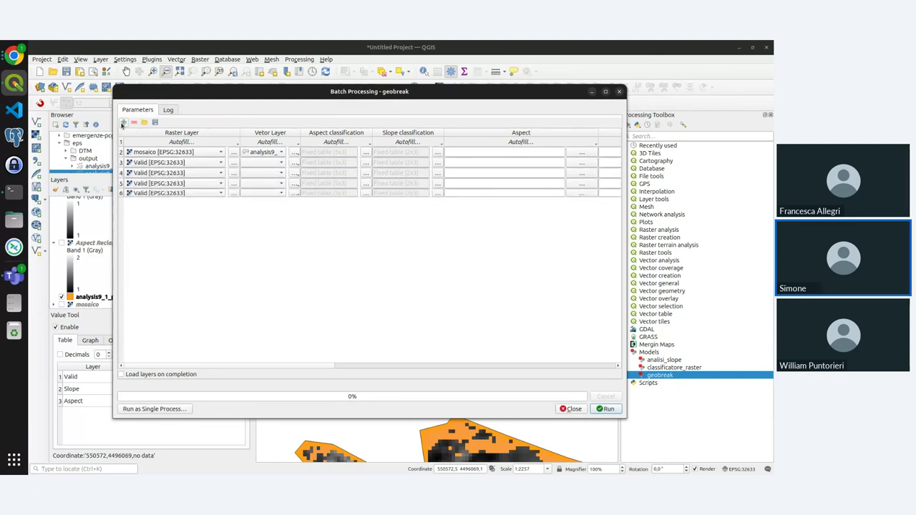
pyautogui.click(212, 143)
pyautogui.click(190, 151)
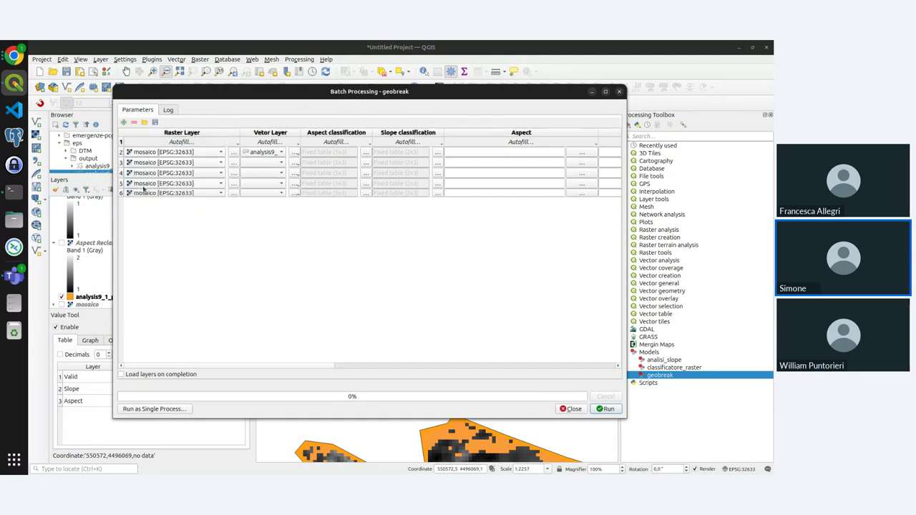
pyautogui.click(271, 142)
pyautogui.click(273, 143)
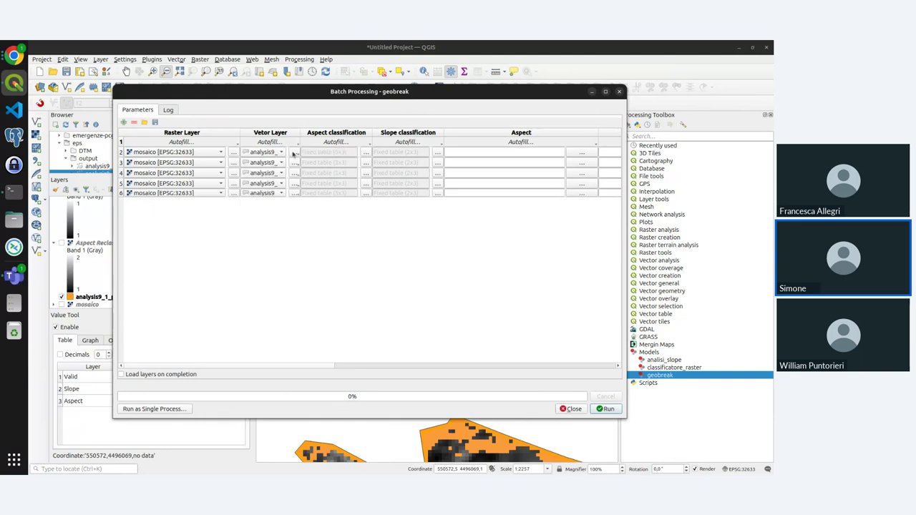
pyautogui.doubleClick(298, 133)
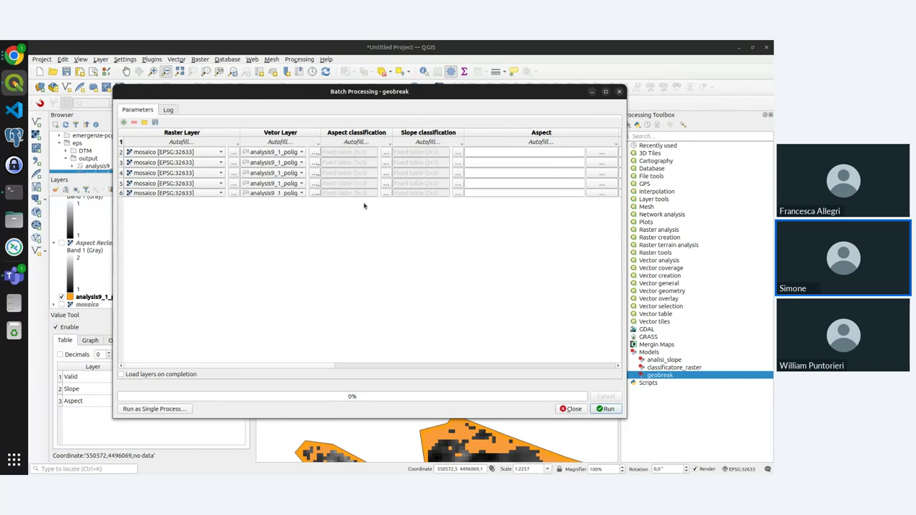
# - Fill the Aspect classification down all batch rows, then check and accept the default Slope classification table
pyautogui.click(356, 141)
pyautogui.click(361, 152)
pyautogui.click(458, 154)
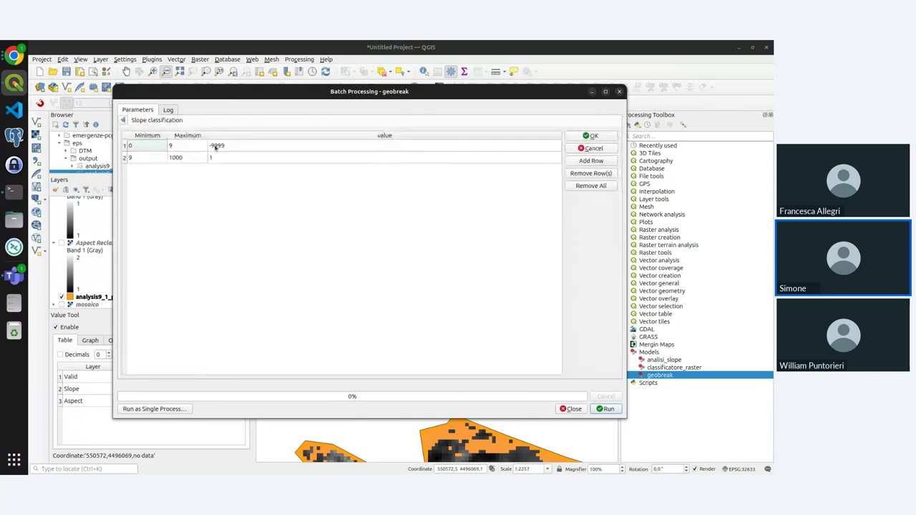
pyautogui.click(586, 136)
pyautogui.click(453, 156)
pyautogui.click(593, 135)
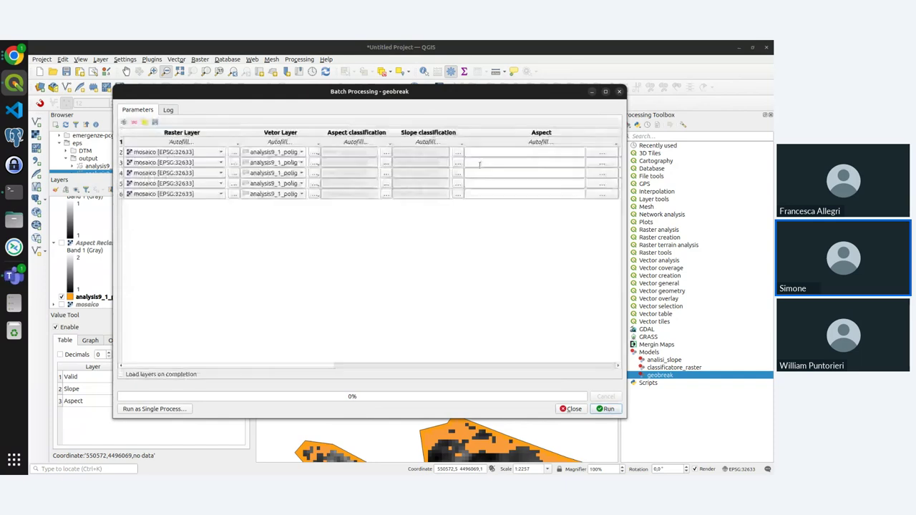
# - In the next batch row's Slope classification, set the first class maximum and the second class minimum to 10
pyautogui.click(455, 172)
pyautogui.doubleClick(188, 146)
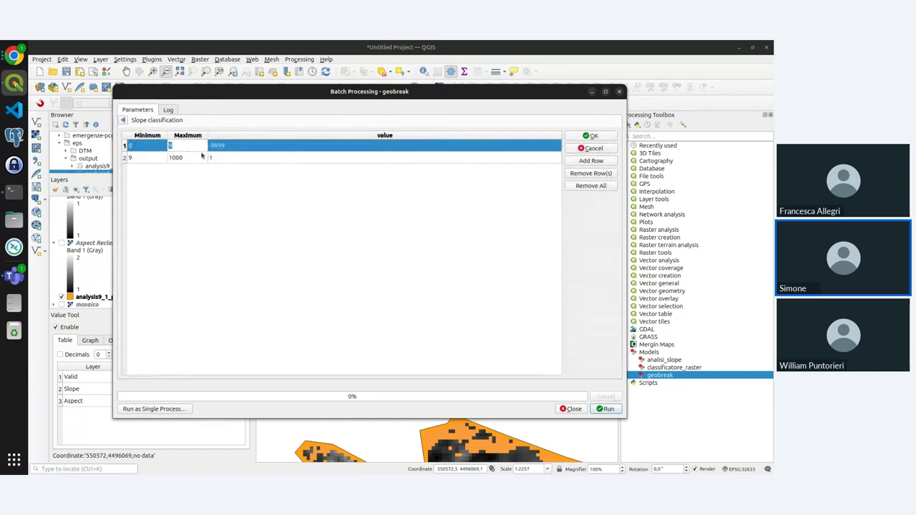
pyautogui.write('10')
pyautogui.click(150, 157)
pyautogui.write('10')
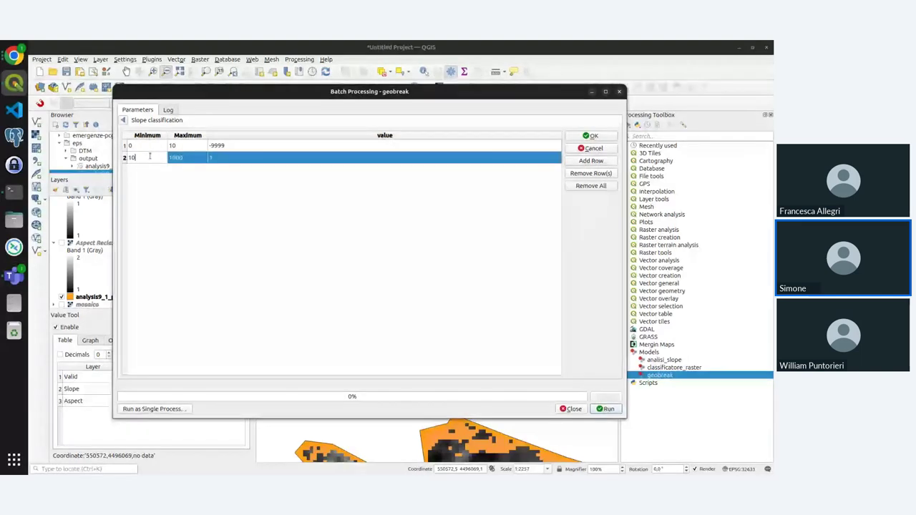
pyautogui.click(590, 135)
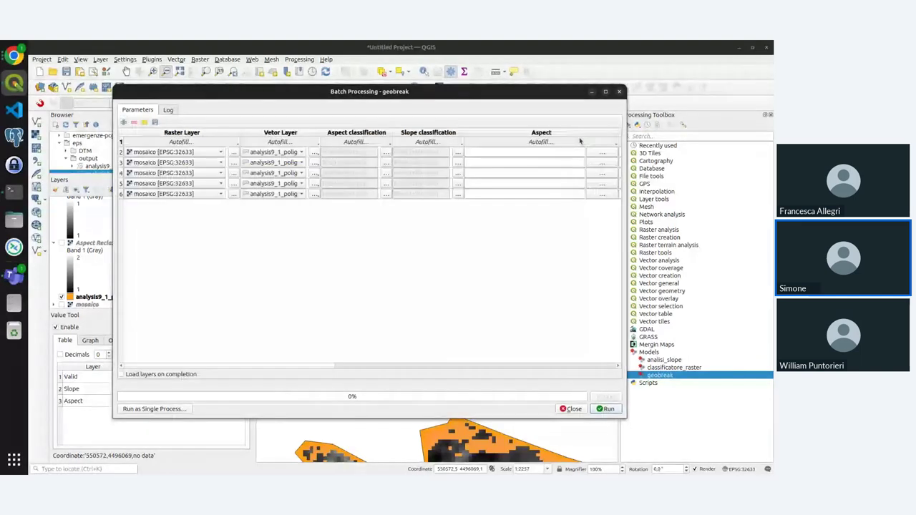
# - In the third batch row's Slope classification, set the first class maximum and the second class minimum to 15
pyautogui.click(457, 175)
pyautogui.click(150, 157)
pyautogui.write('15')
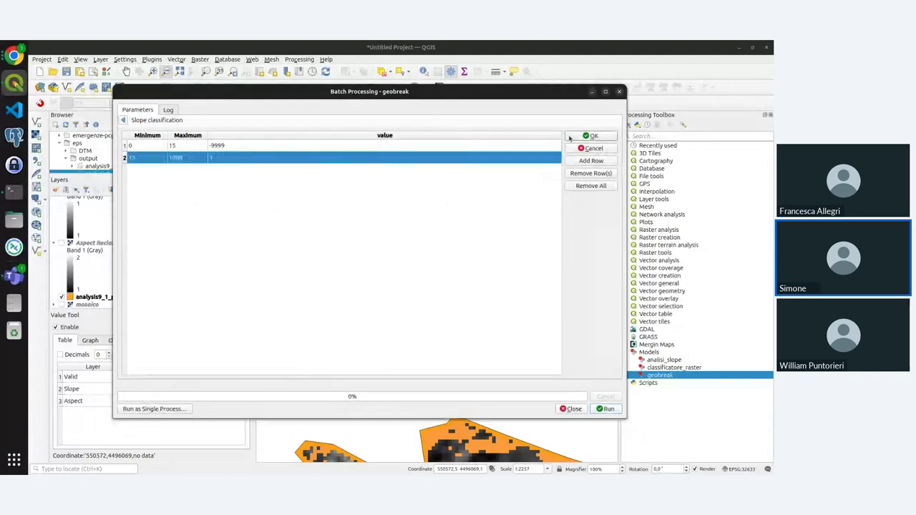
pyautogui.click(591, 136)
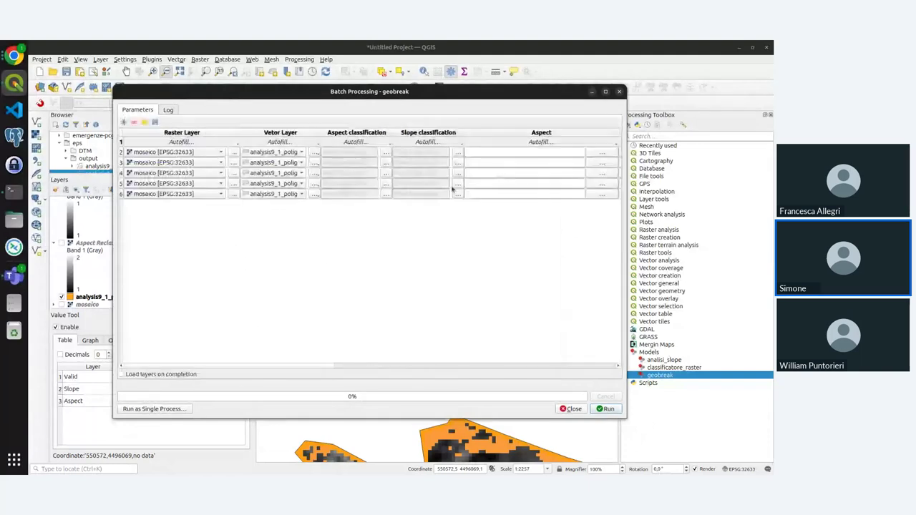
# - In the fourth batch row's Slope classification, set the first class maximum and the second class minimum to 20
pyautogui.click(456, 185)
pyautogui.click(169, 146)
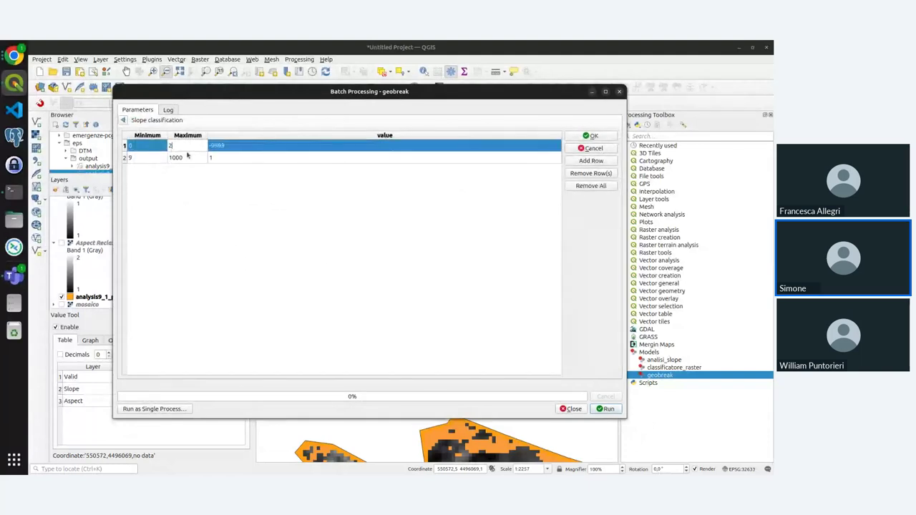
pyautogui.write('0')
pyautogui.click(151, 158)
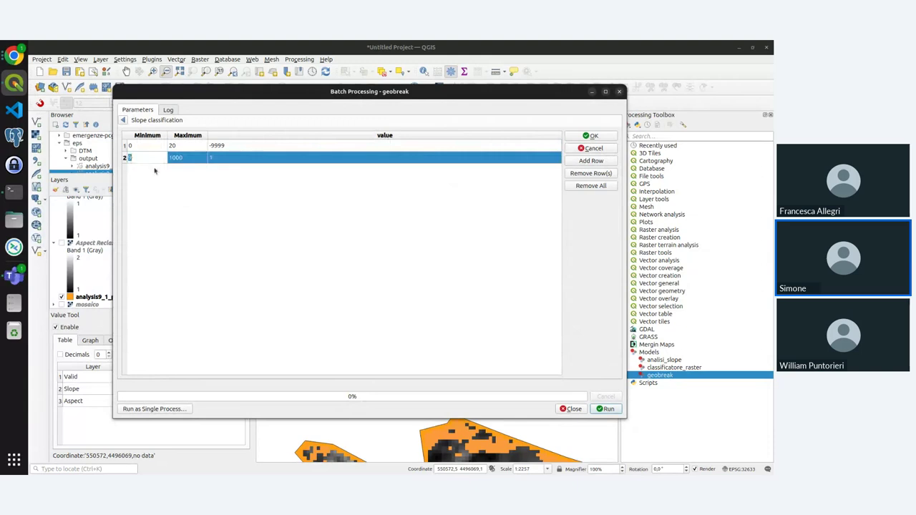
pyautogui.write('20')
pyautogui.click(591, 136)
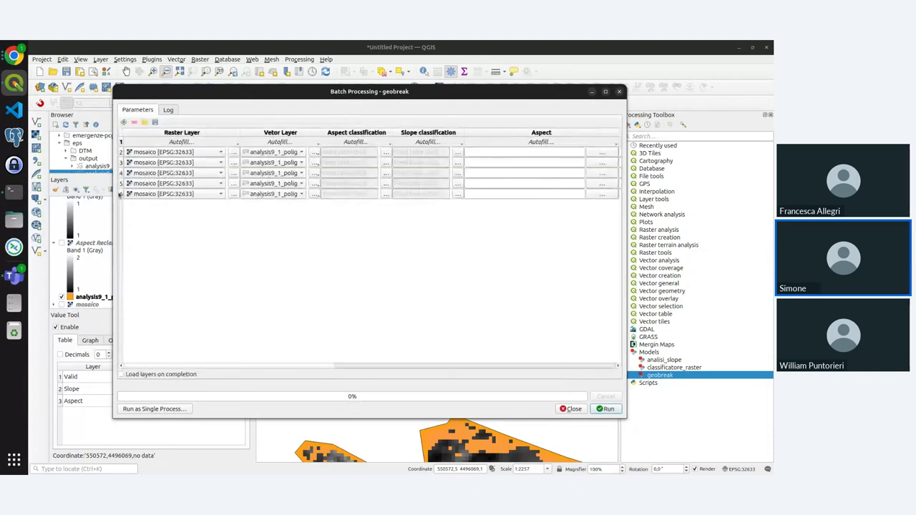
# - Remove the last batch row and widen the batch window to reach the Slope and Valid output columns
pyautogui.click(120, 194)
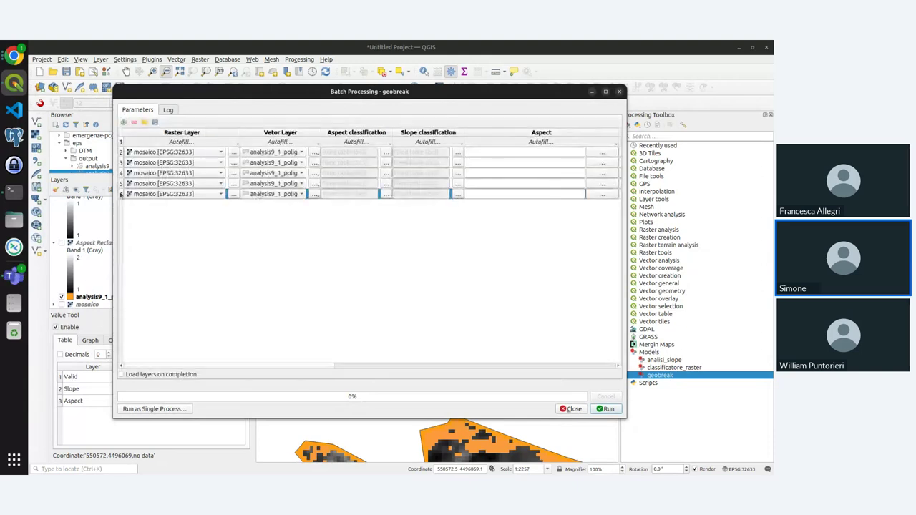
pyautogui.click(133, 123)
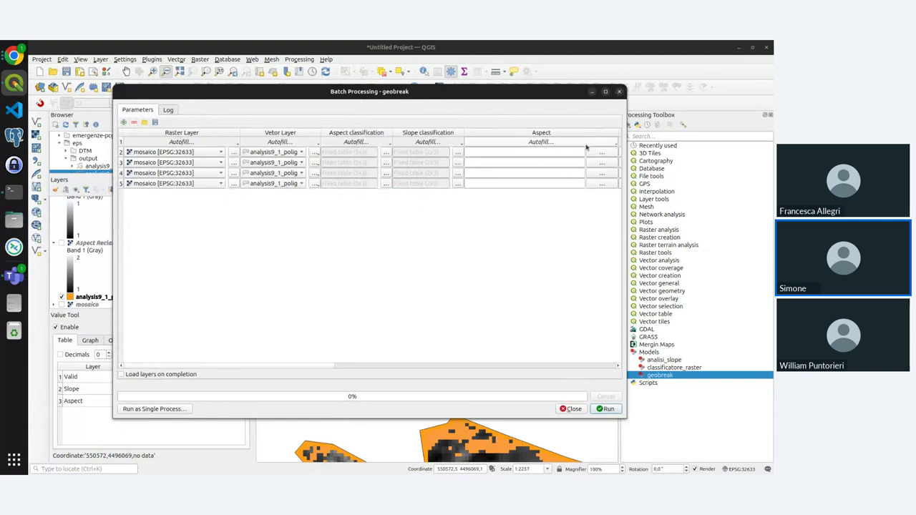
pyautogui.moveTo(626, 266); pyautogui.dragTo(773, 254)
pyautogui.moveTo(458, 93); pyautogui.dragTo(356, 93)
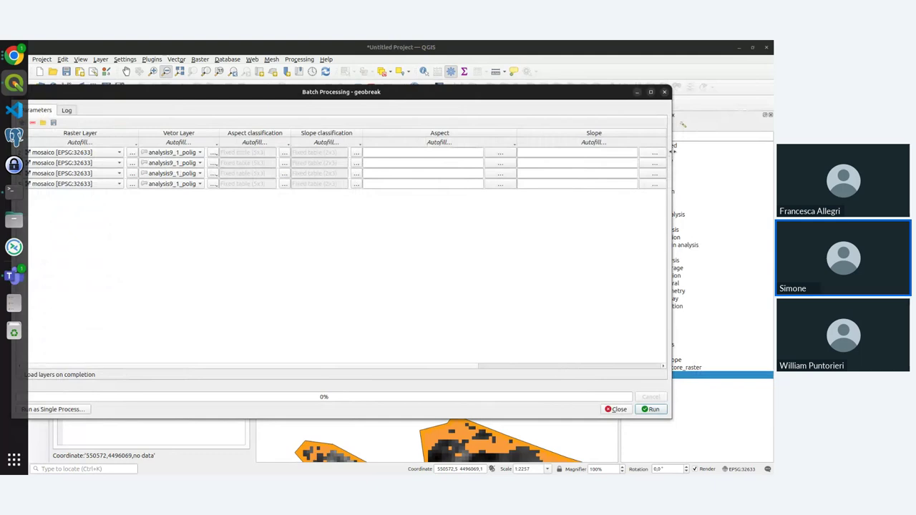
pyautogui.moveTo(673, 151); pyautogui.dragTo(773, 151)
pyautogui.click(721, 142)
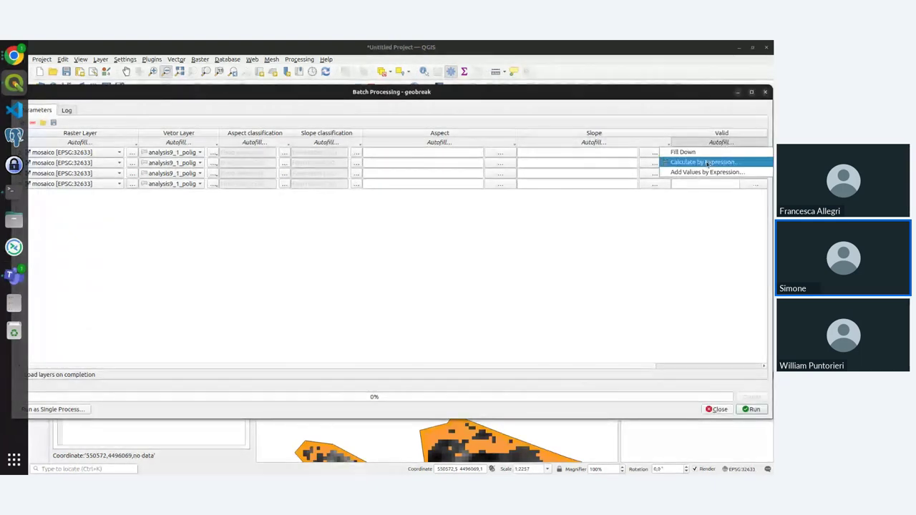
pyautogui.press('Escape')
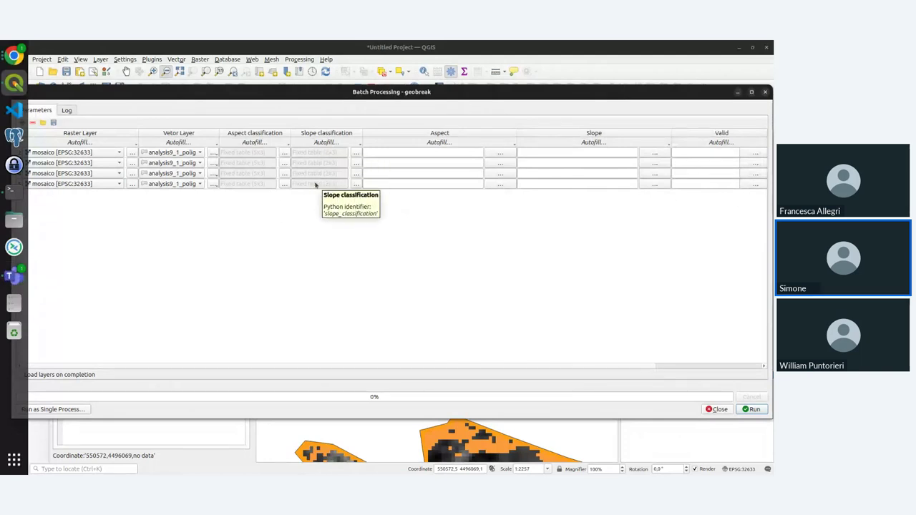
pyautogui.click(753, 153)
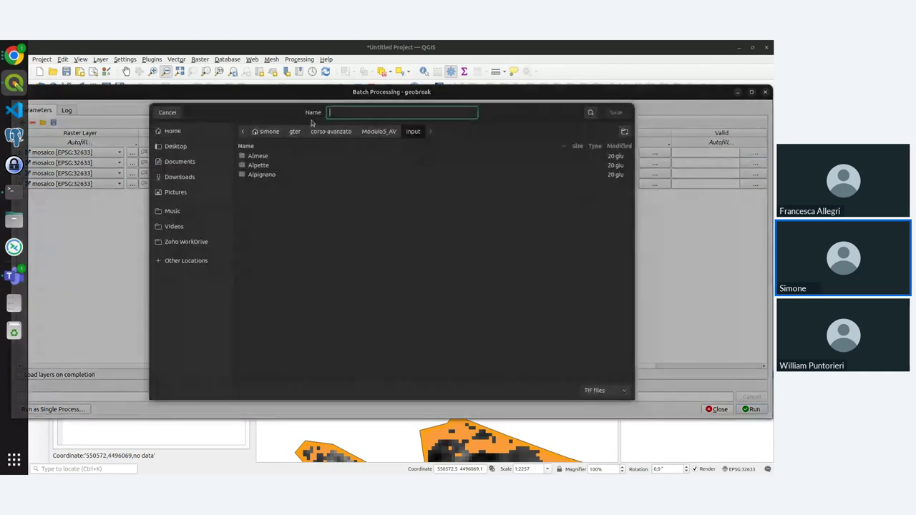
pyautogui.click(169, 113)
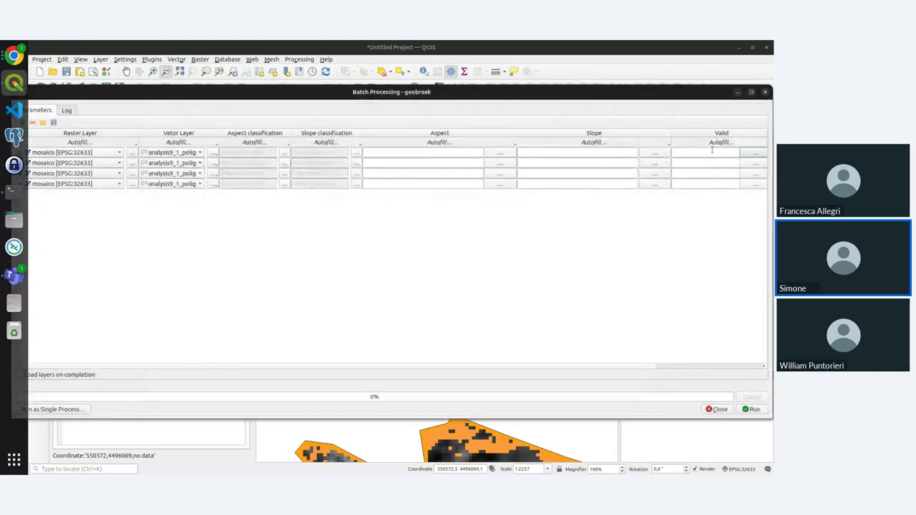
# - Save the first batch row's Valid output as valid_9 in the gter/geobreaks/output folder
pyautogui.click(754, 153)
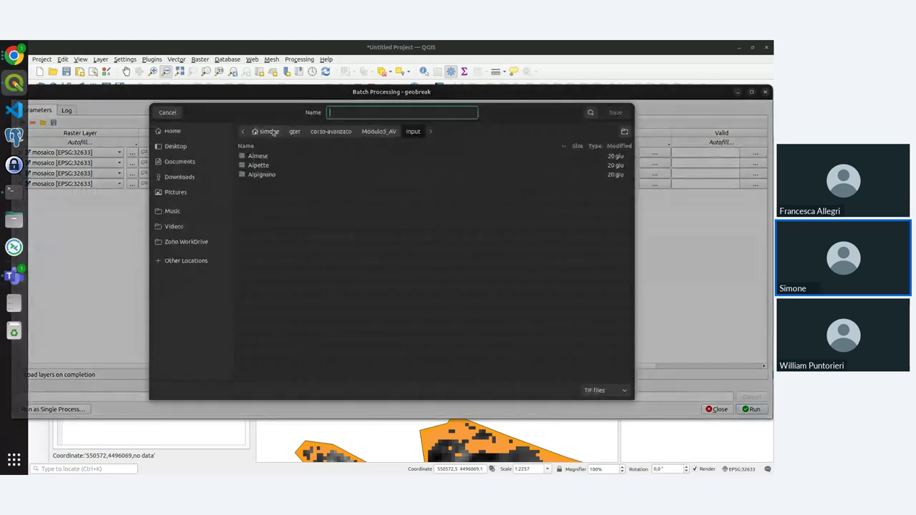
pyautogui.click(268, 132)
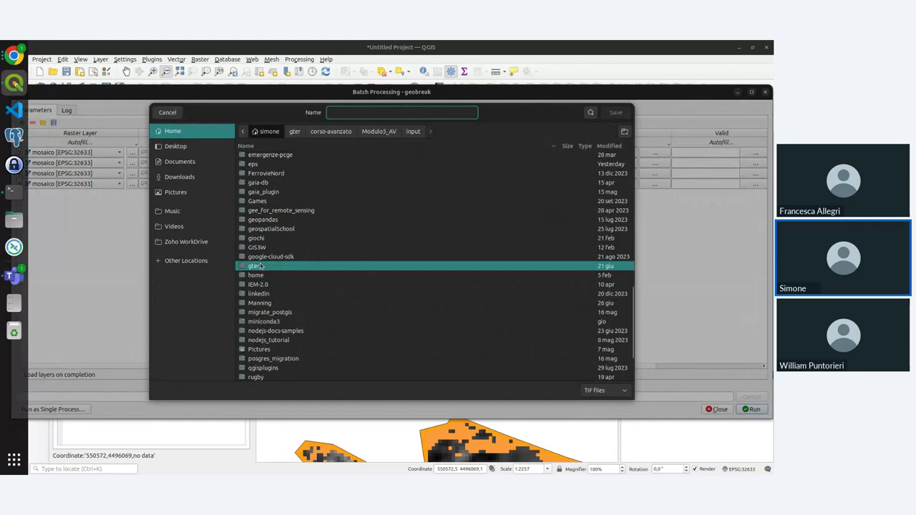
pyautogui.doubleClick(264, 265)
pyautogui.doubleClick(271, 252)
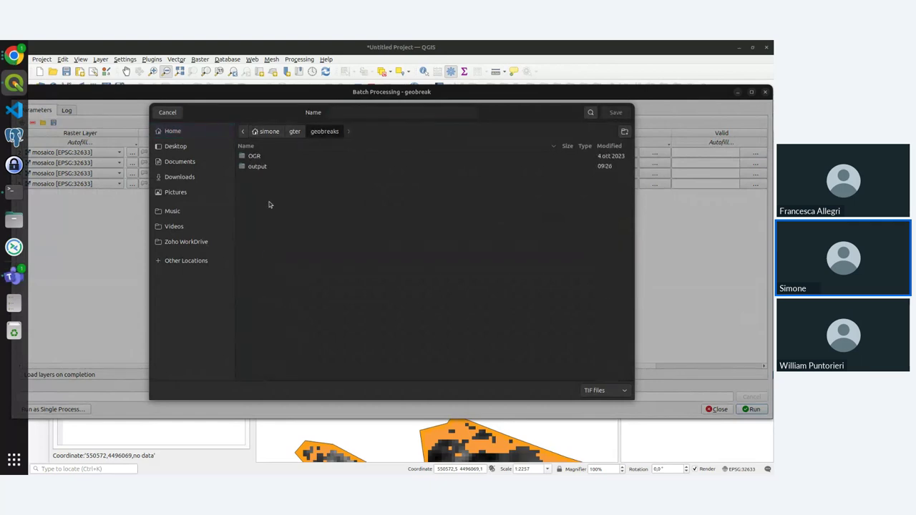
pyautogui.doubleClick(261, 166)
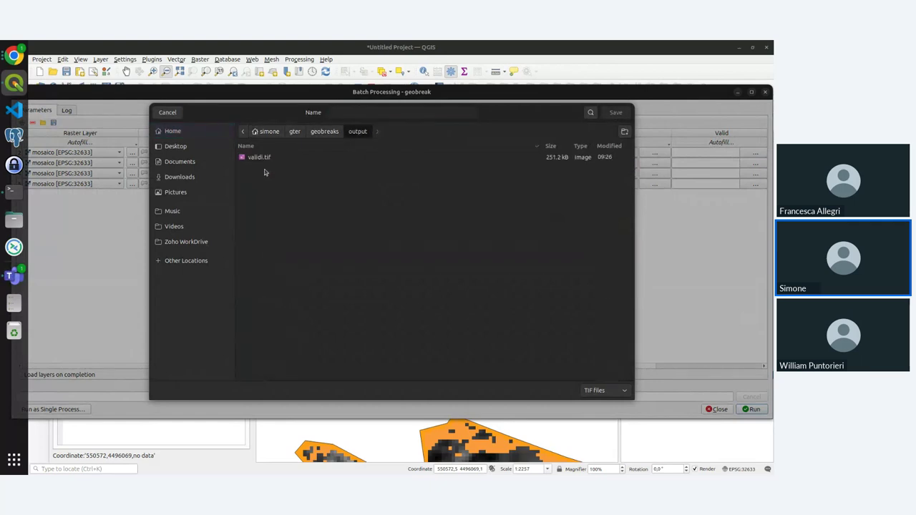
pyautogui.click(343, 112)
pyautogui.write('valid_')
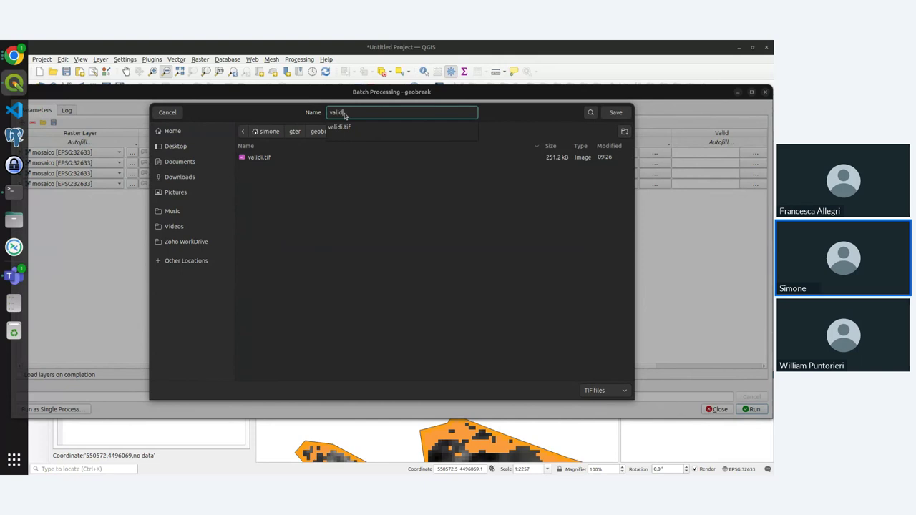
pyautogui.write('9')
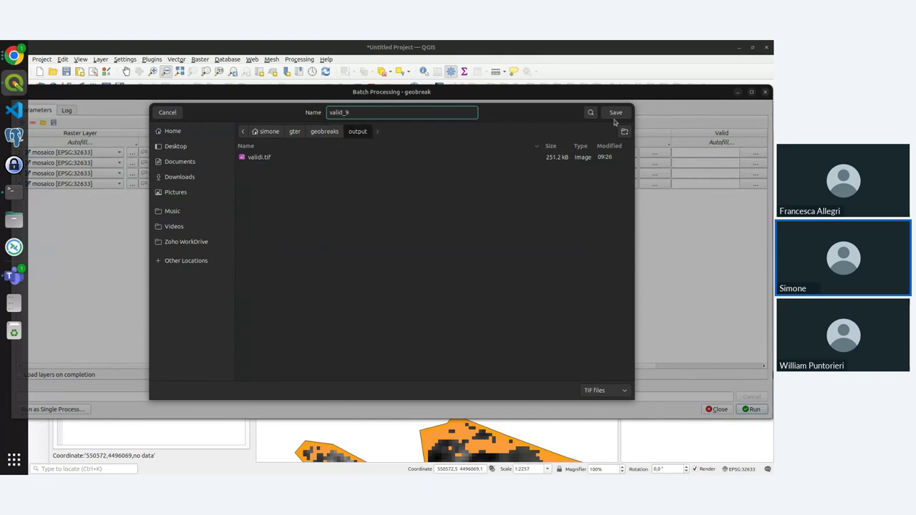
pyautogui.click(616, 113)
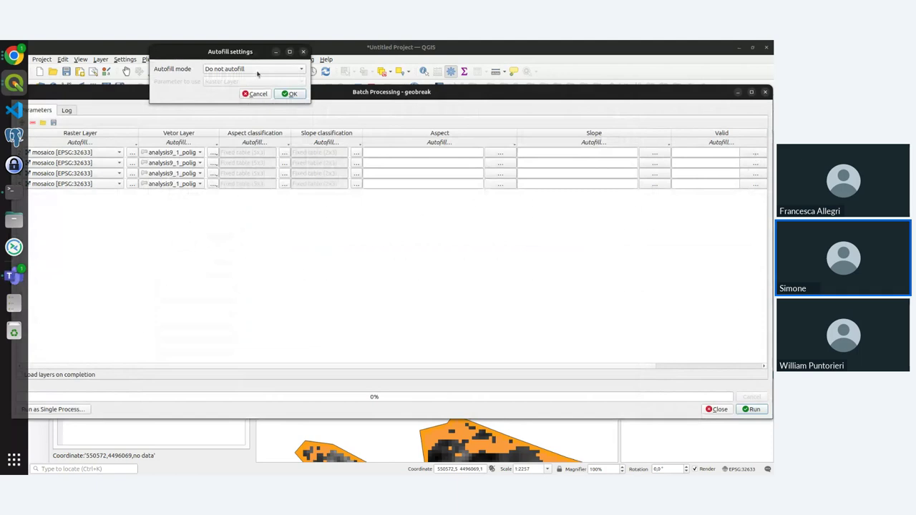
# - Autofill the Valid output names with parameter values from Slope classification
pyautogui.click(347, 214)
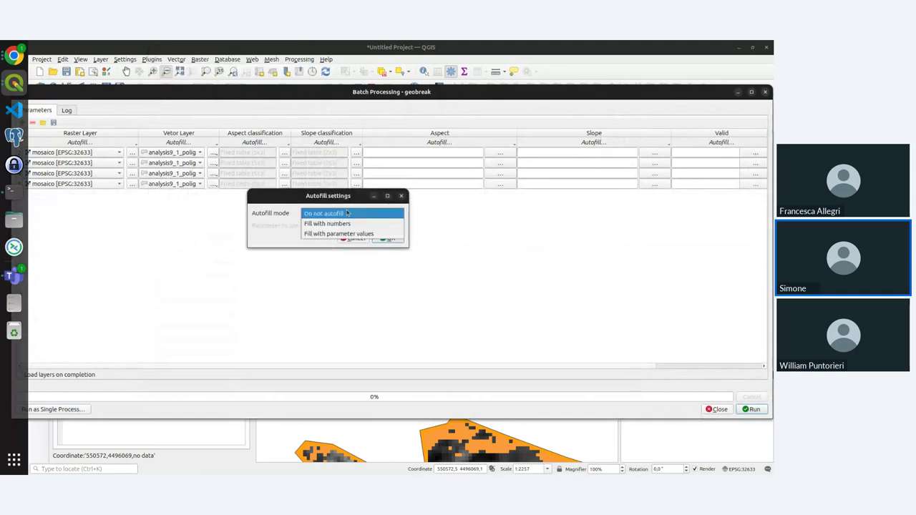
pyautogui.click(349, 234)
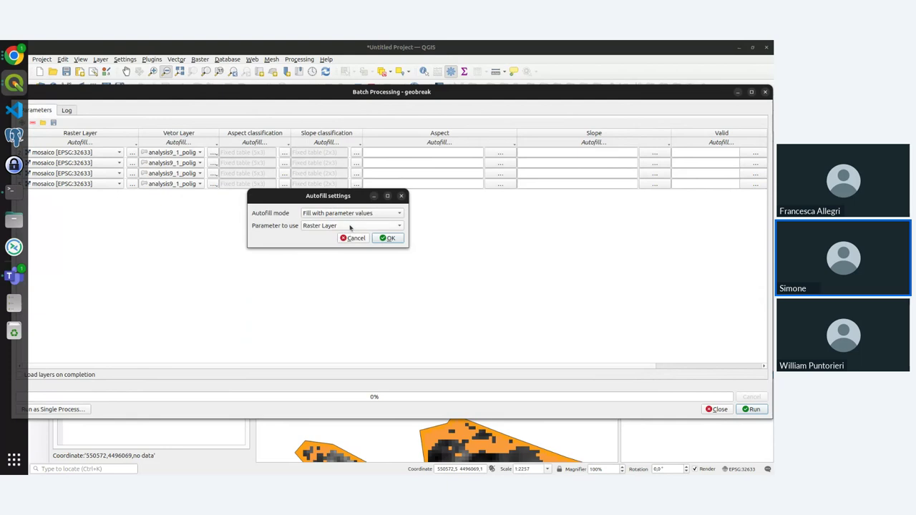
pyautogui.click(350, 226)
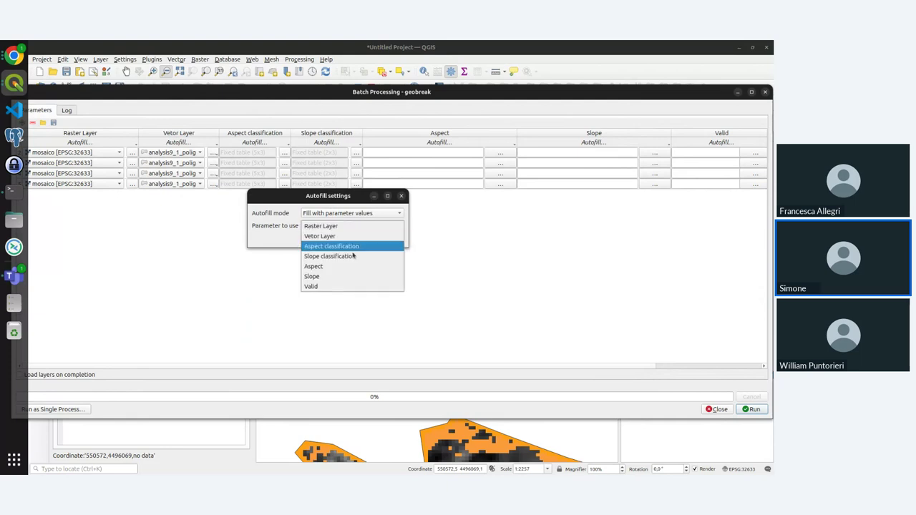
pyautogui.click(354, 258)
pyautogui.click(386, 239)
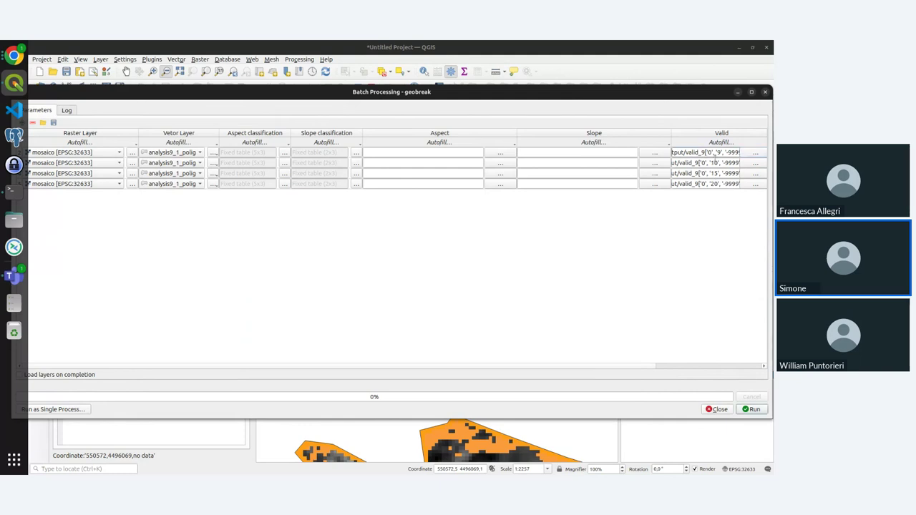
# - Reset the first row's Valid output to validi.tif, accept replacing it, and autofill the rows with Slope classification values
pyautogui.click(755, 152)
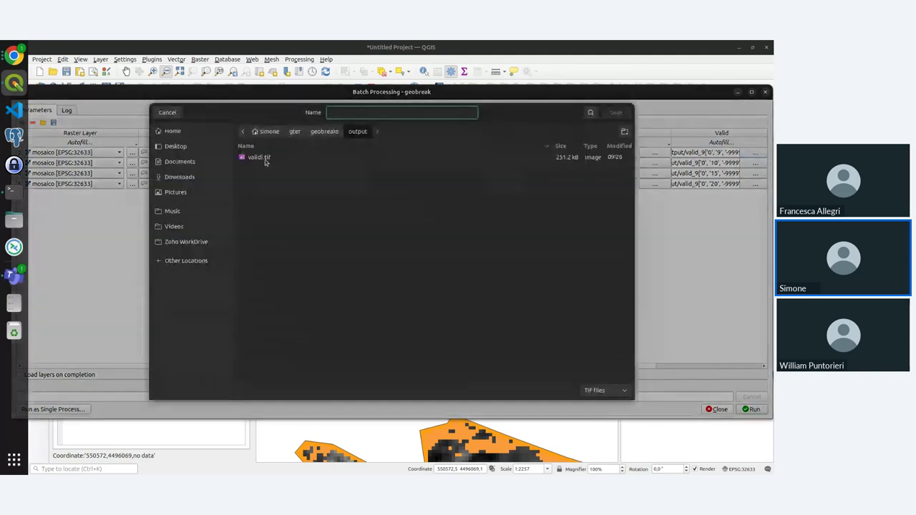
pyautogui.click(264, 159)
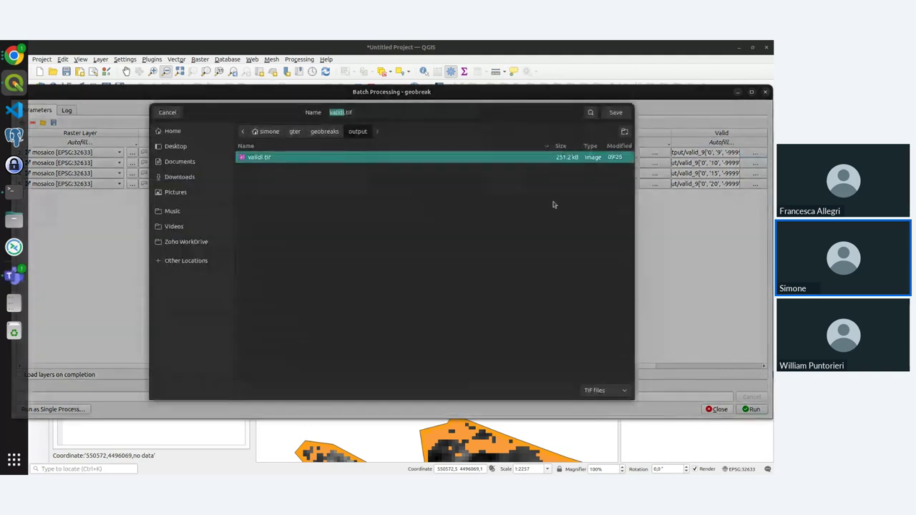
pyautogui.click(617, 113)
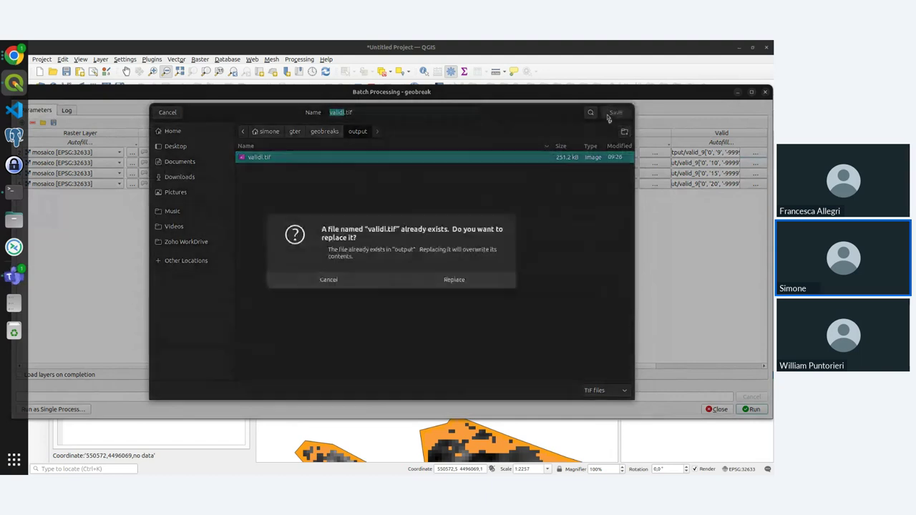
pyautogui.click(447, 280)
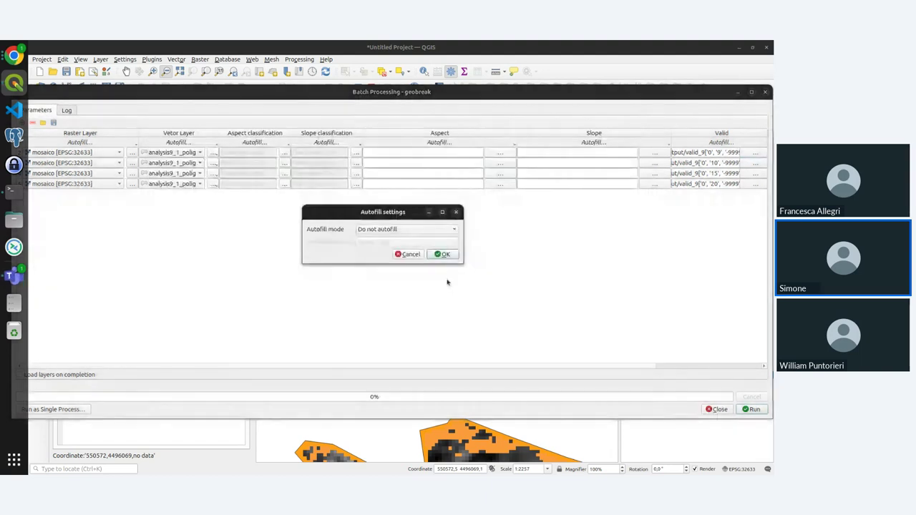
pyautogui.click(373, 230)
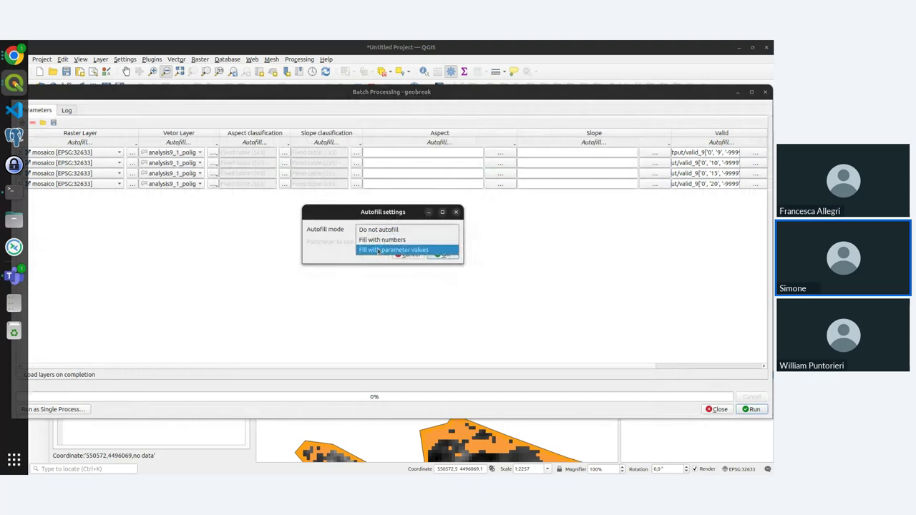
pyautogui.click(378, 250)
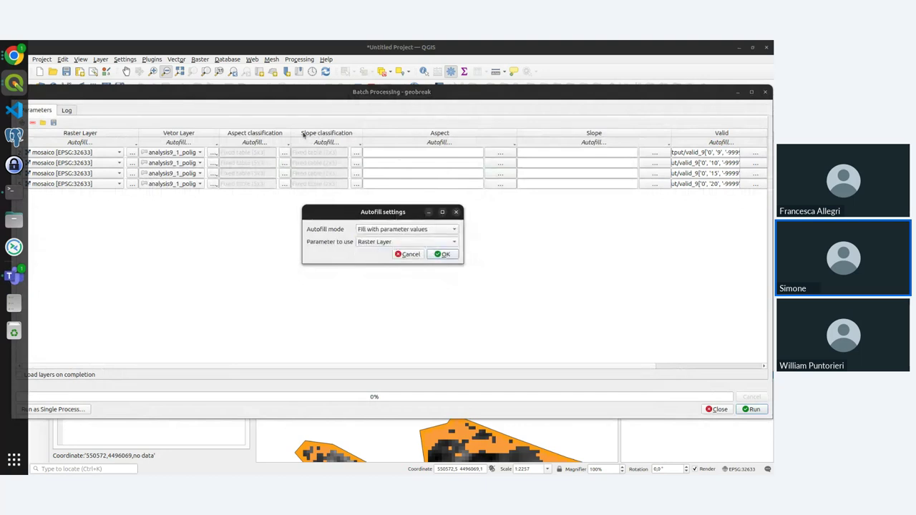
pyautogui.click(376, 241)
pyautogui.click(387, 275)
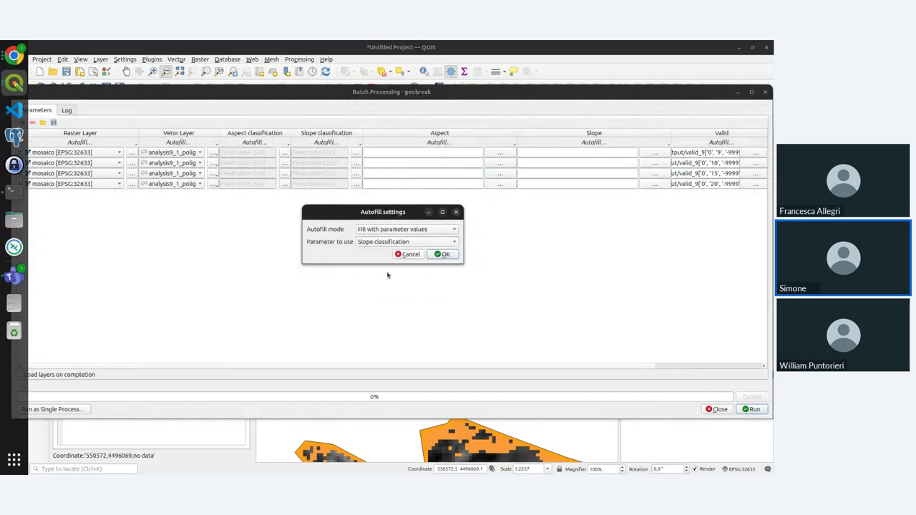
pyautogui.click(442, 255)
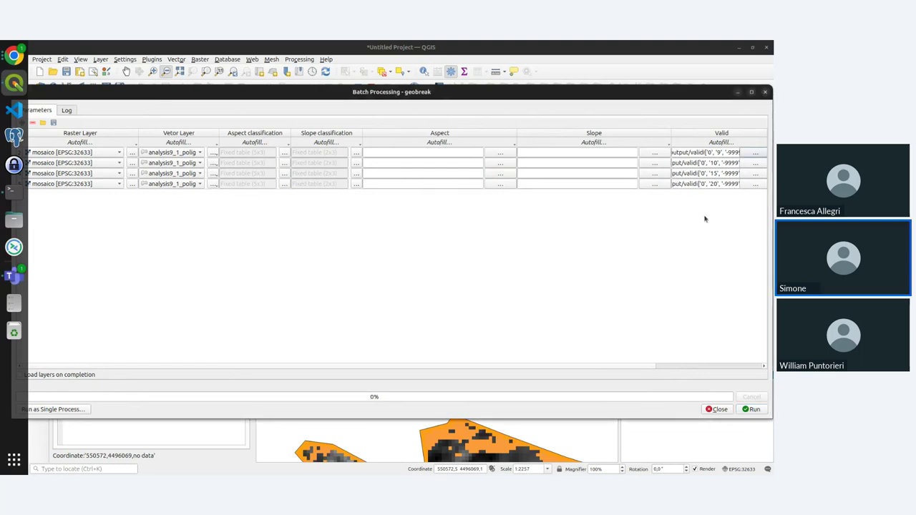
# - Widen the Valid column to show the full output file names, and try to run the batch
pyautogui.moveTo(706, 152)
pyautogui.mouseDown()
pyautogui.moveTo(739, 152)
pyautogui.moveTo(739, 163)
pyautogui.moveTo(717, 163)
pyautogui.mouseUp()
pyautogui.click(718, 163)
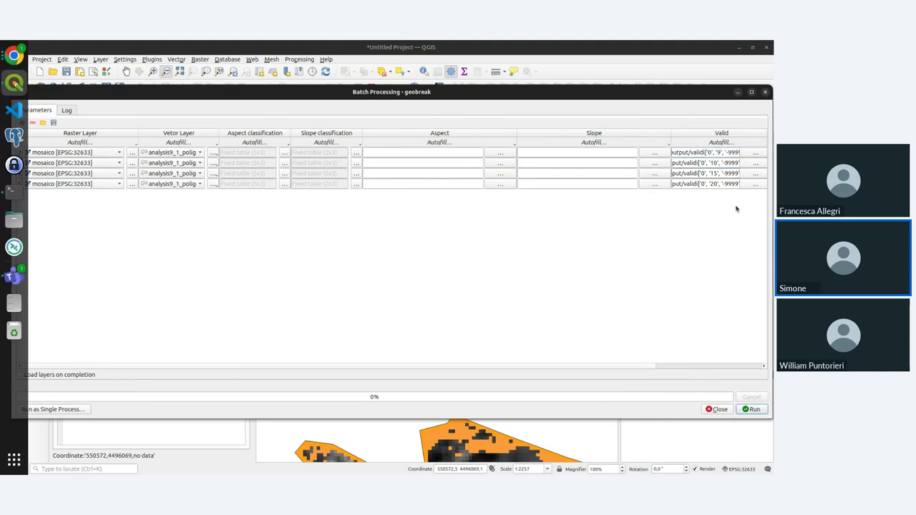
pyautogui.moveTo(673, 134); pyautogui.dragTo(582, 133)
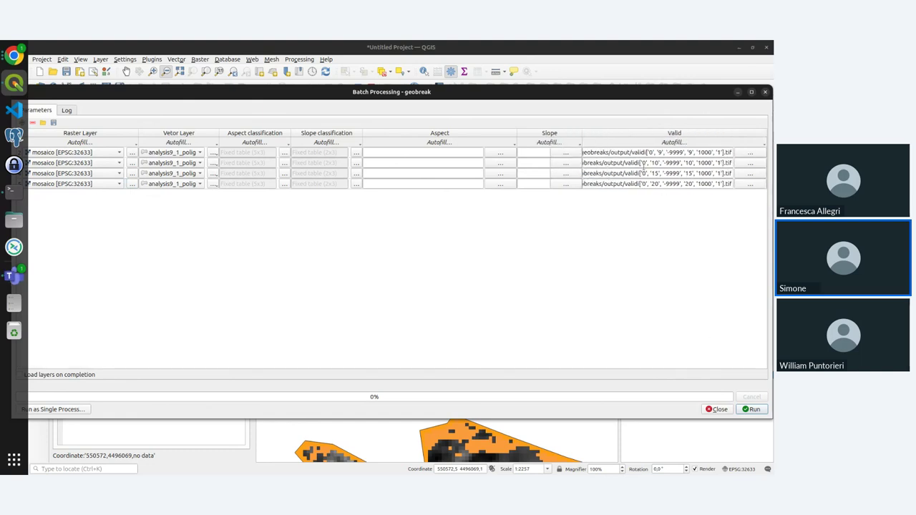
pyautogui.click(749, 409)
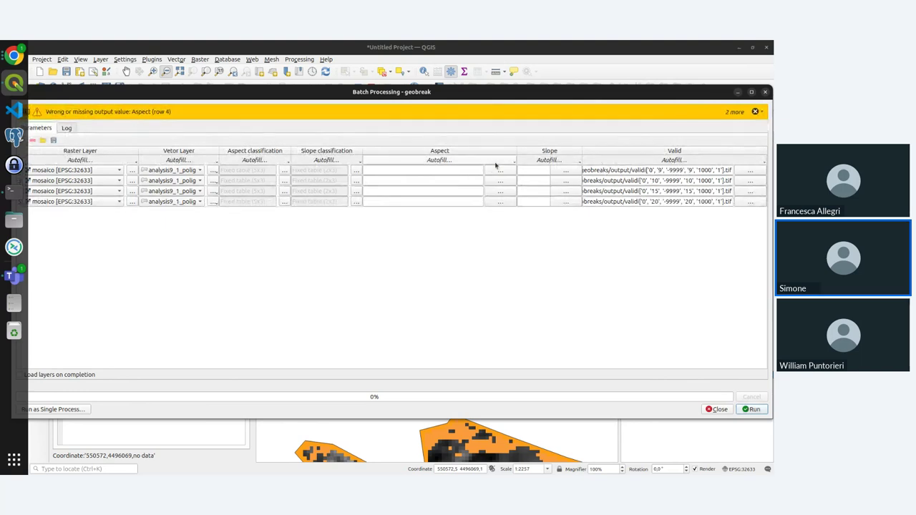
# - Create a folder named aspect inside output while choosing the first row's Aspect output location
pyautogui.click(495, 163)
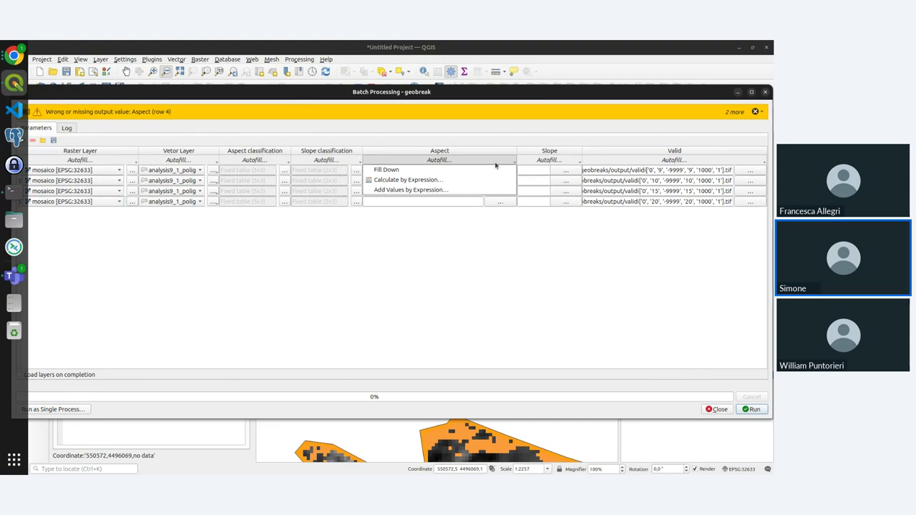
pyautogui.click(495, 170)
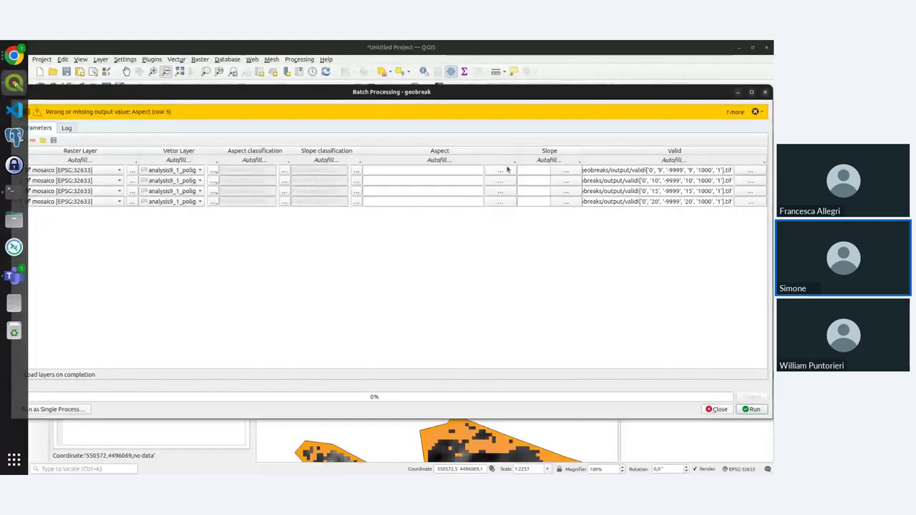
pyautogui.click(499, 170)
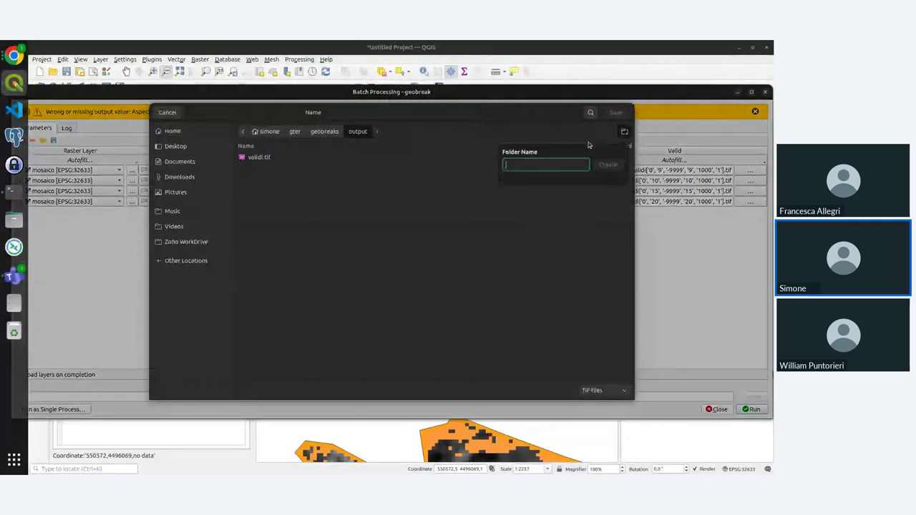
pyautogui.click(624, 131)
pyautogui.write('aspect')
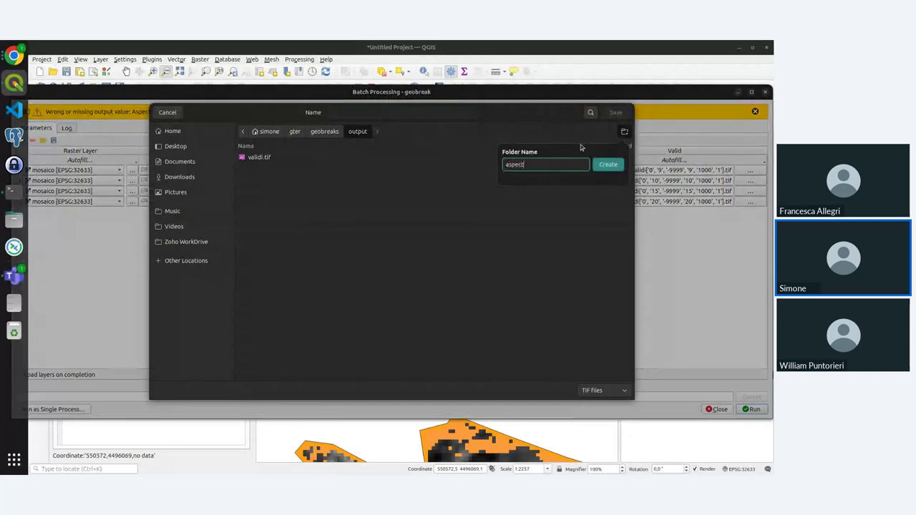
pyautogui.press('Return')
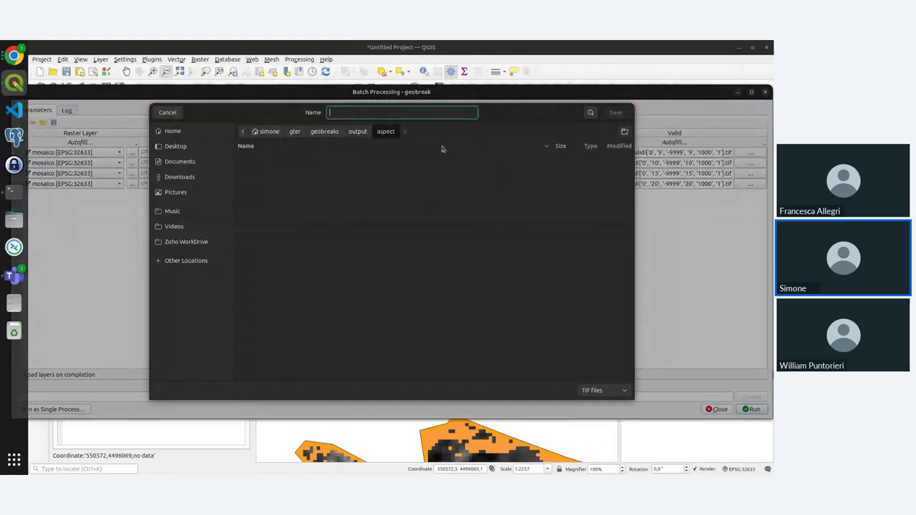
# - Name the first row's Aspect output aspect in the aspect folder and autofill the remaining rows with numbers
pyautogui.write('a')
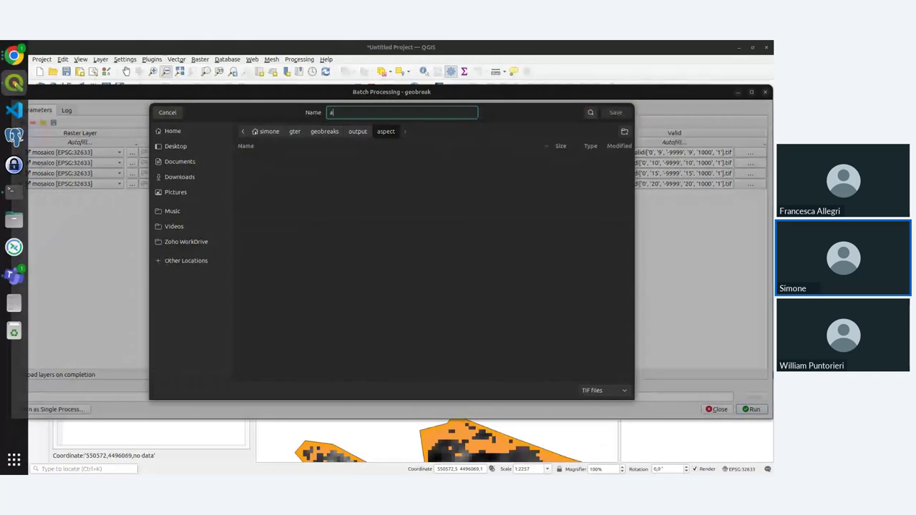
pyautogui.write('spec')
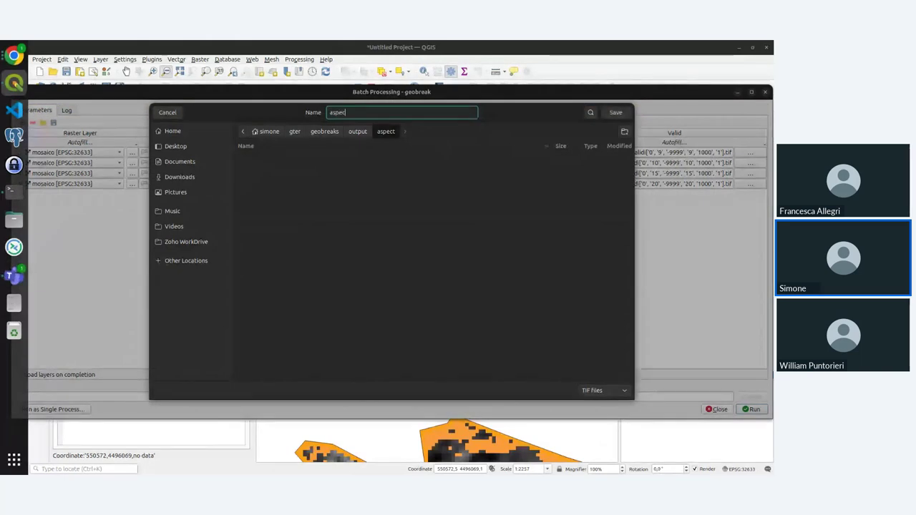
pyautogui.write('t')
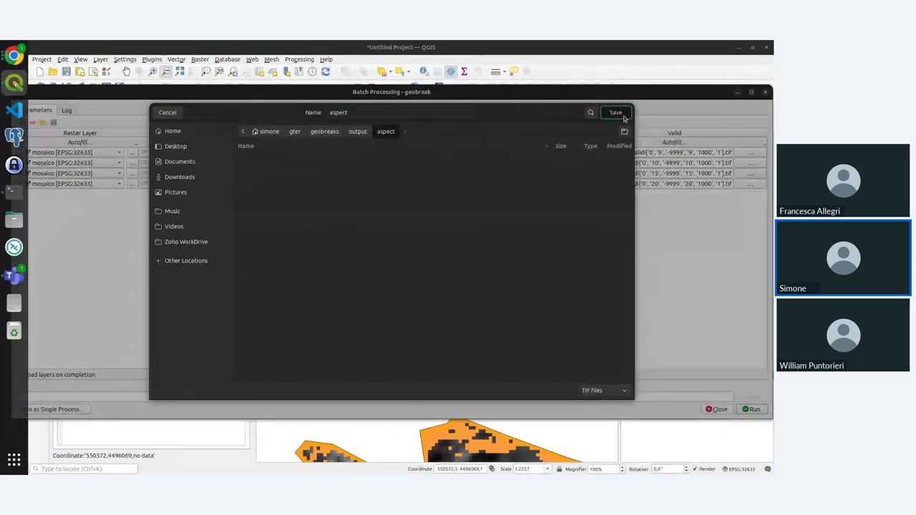
pyautogui.click(615, 112)
pyautogui.click(244, 69)
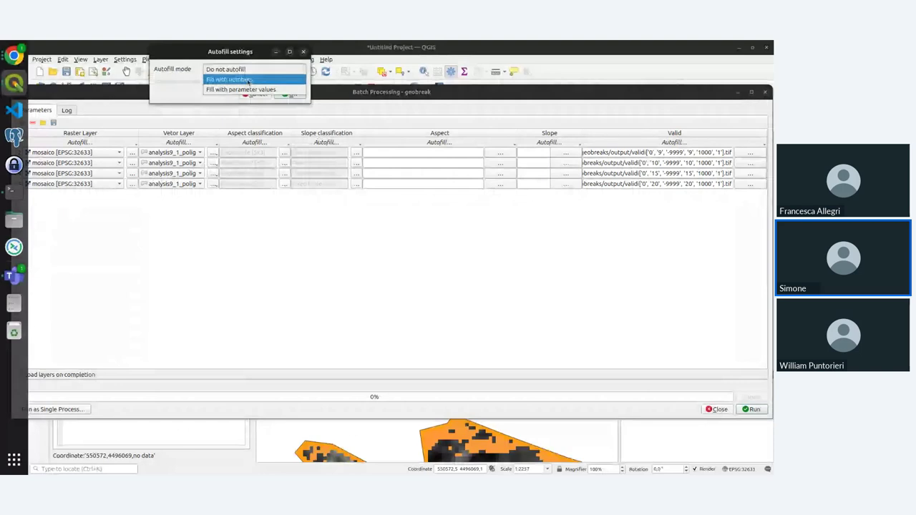
pyautogui.click(249, 80)
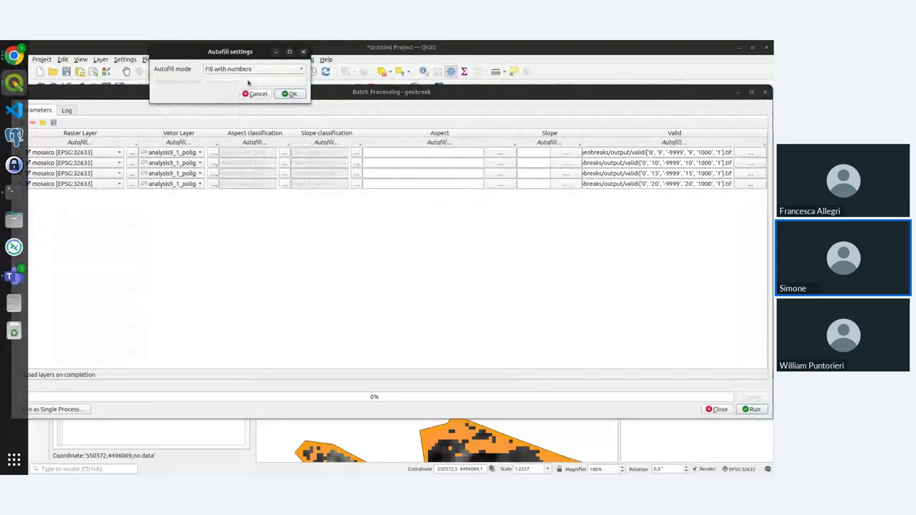
pyautogui.click(295, 96)
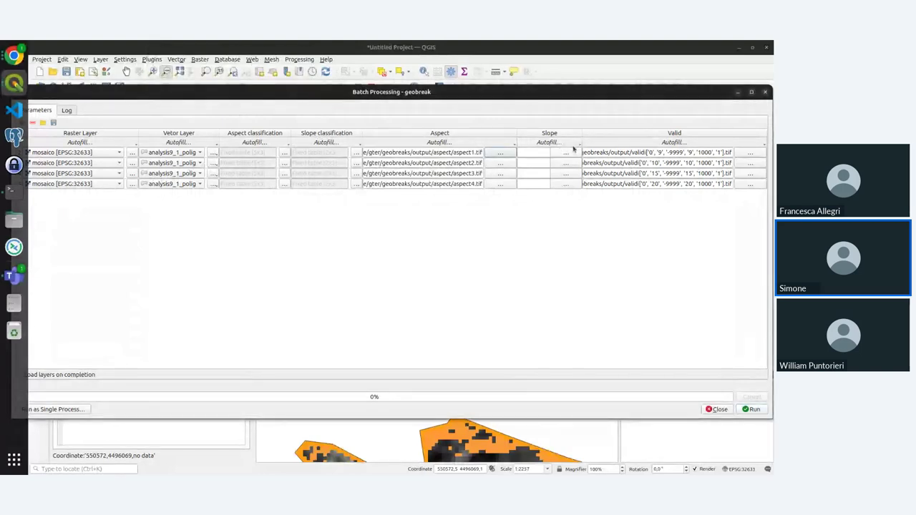
# - Create a folder named slope inside output while choosing the first row's Slope output location
pyautogui.click(573, 153)
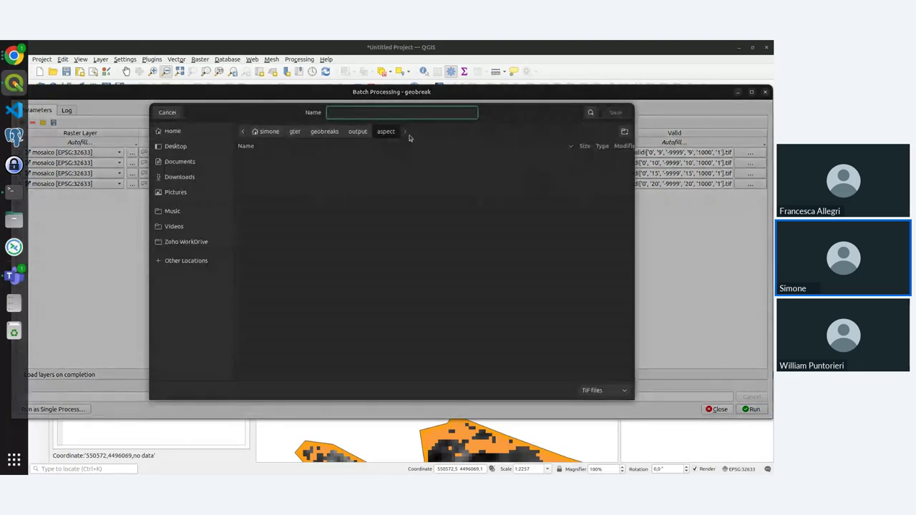
pyautogui.click(359, 131)
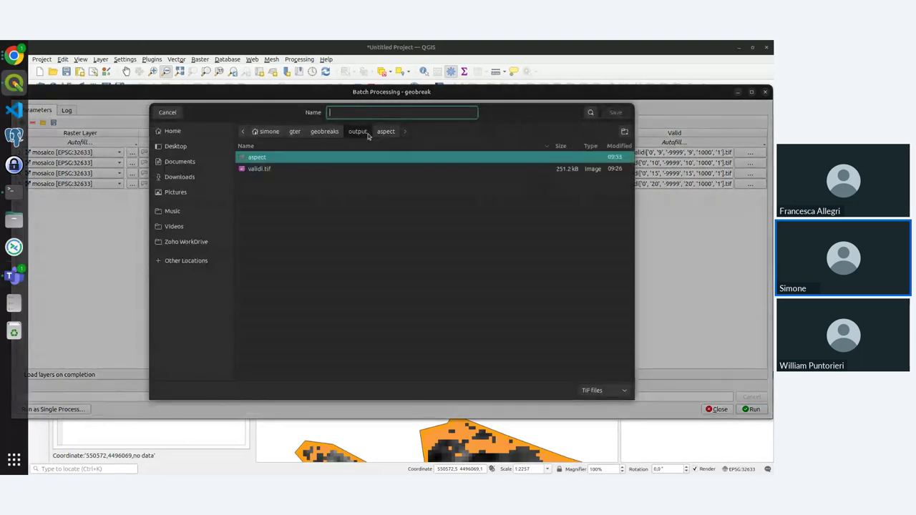
pyautogui.click(623, 133)
pyautogui.write('sl')
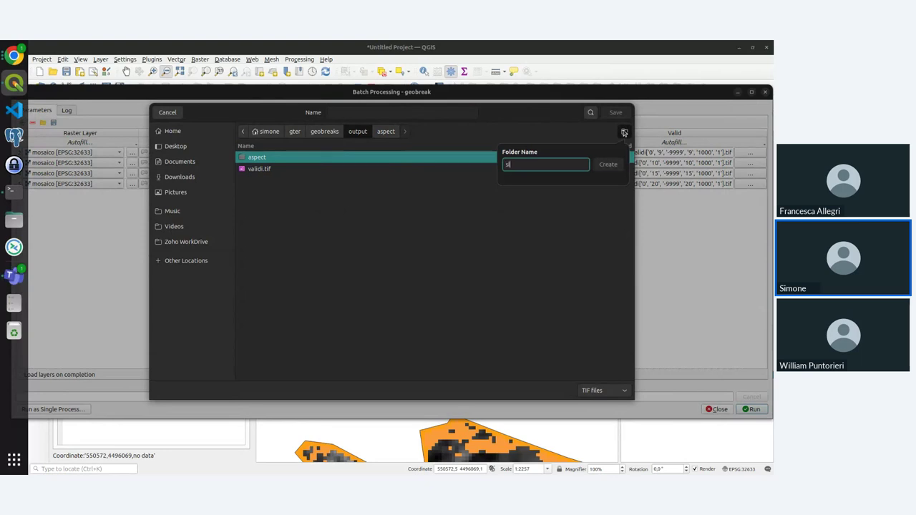
pyautogui.write('ope')
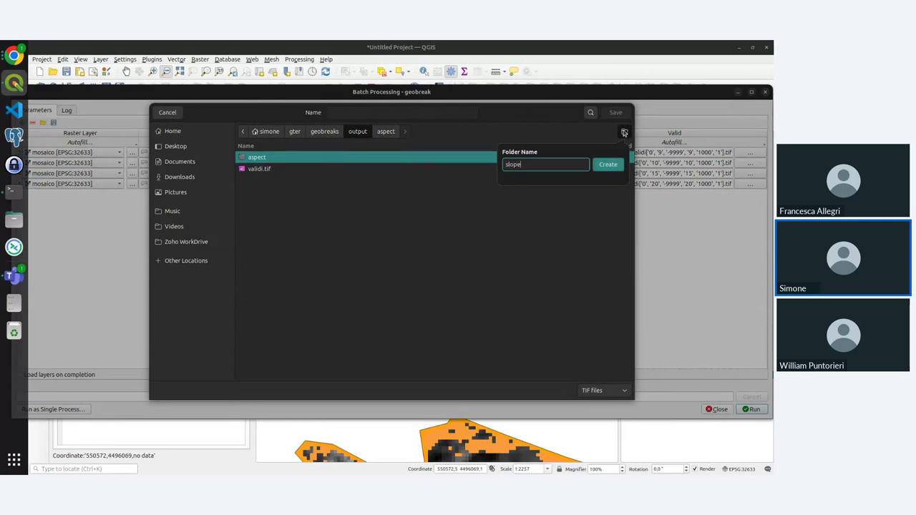
pyautogui.click(609, 167)
pyautogui.click(609, 166)
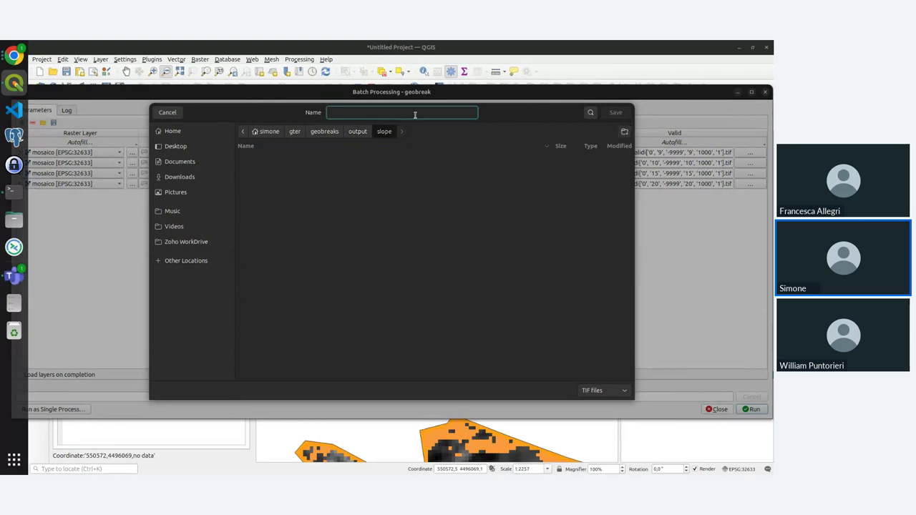
# - Name the first row's Slope output slope in the slope folder and autofill the remaining rows with numbers
pyautogui.write('slope')
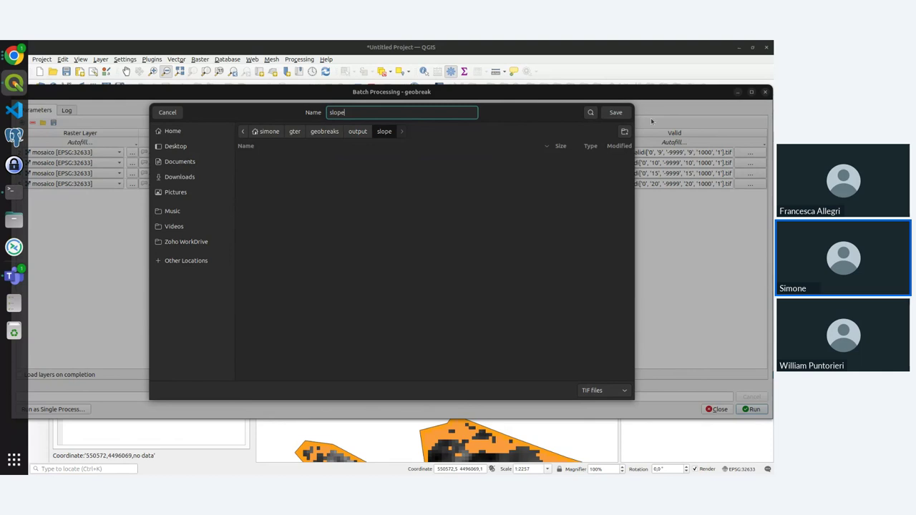
pyautogui.click(611, 115)
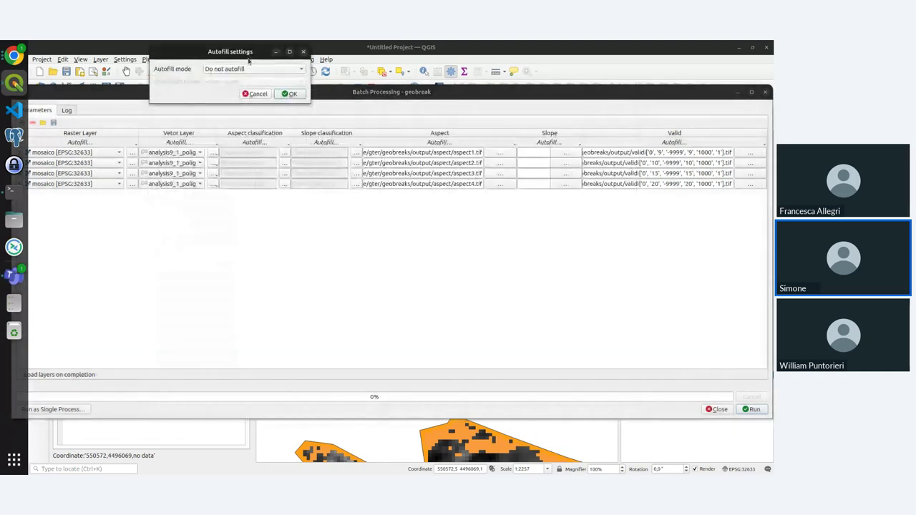
pyautogui.click(254, 69)
pyautogui.click(244, 78)
pyautogui.click(293, 95)
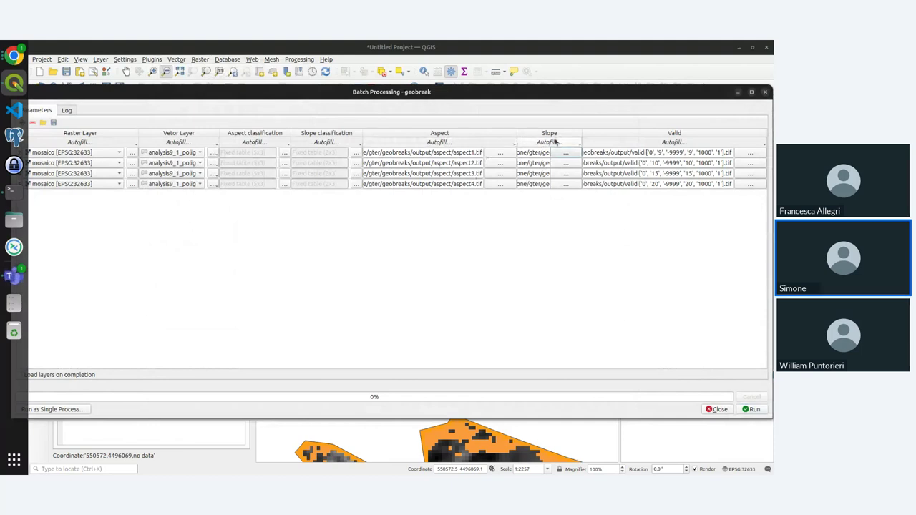
# - Narrow the Aspect and Slope columns to show the full Valid output paths, and run the geobreak batch process
pyautogui.doubleClick(582, 139)
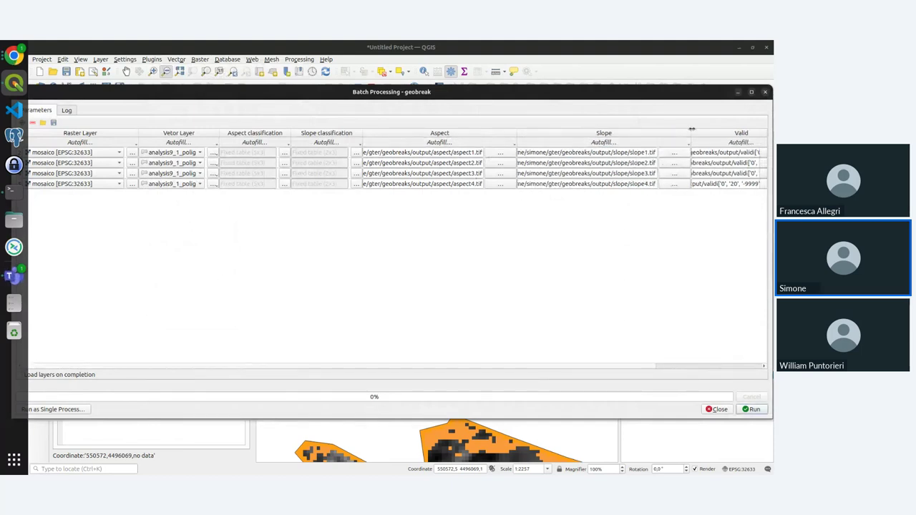
pyautogui.moveTo(692, 129); pyautogui.dragTo(576, 132)
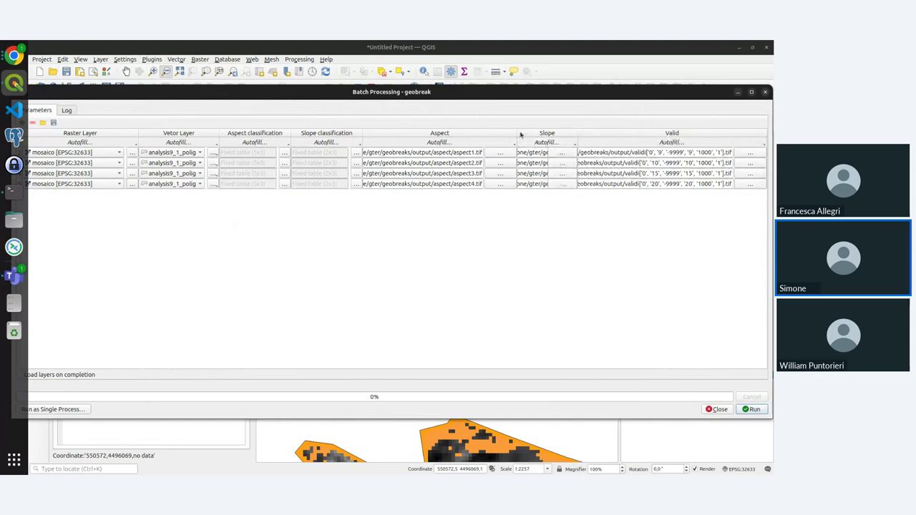
pyautogui.moveTo(517, 132); pyautogui.dragTo(423, 133)
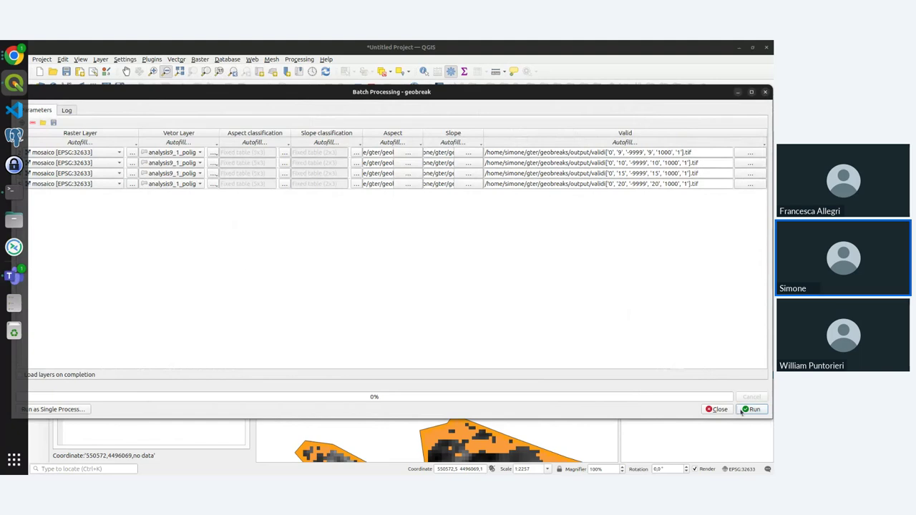
pyautogui.click(750, 409)
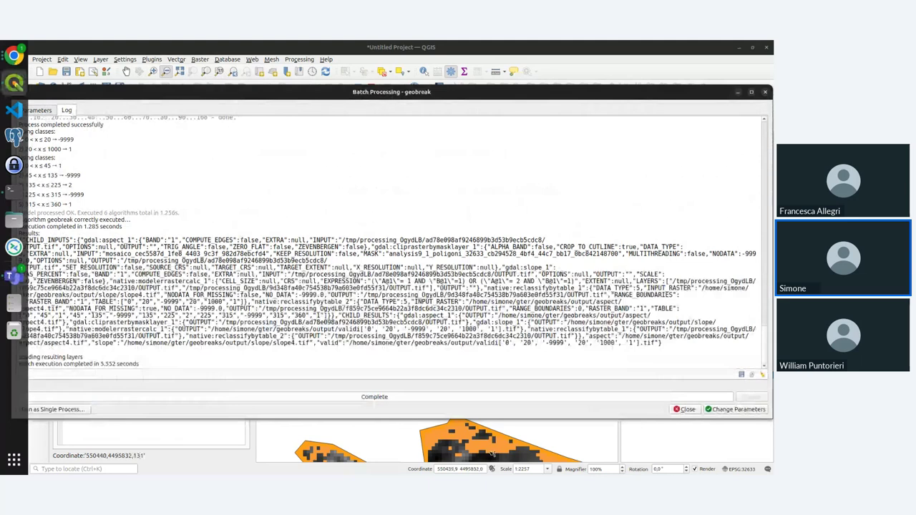
pyautogui.click(684, 409)
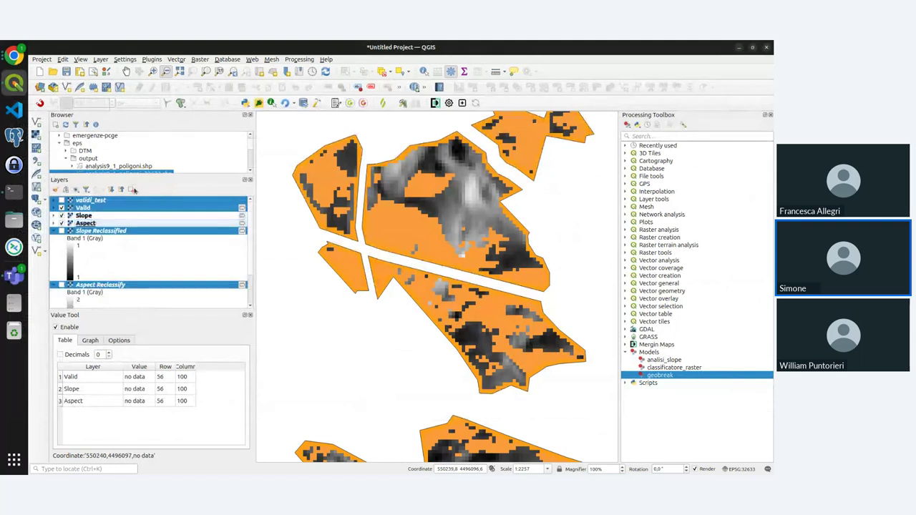
# - Remove the six selected layers, including validi_test, Valid, Slope Reclassified and Aspect Reclassify, keeping only Slope and Aspect
pyautogui.click(132, 190)
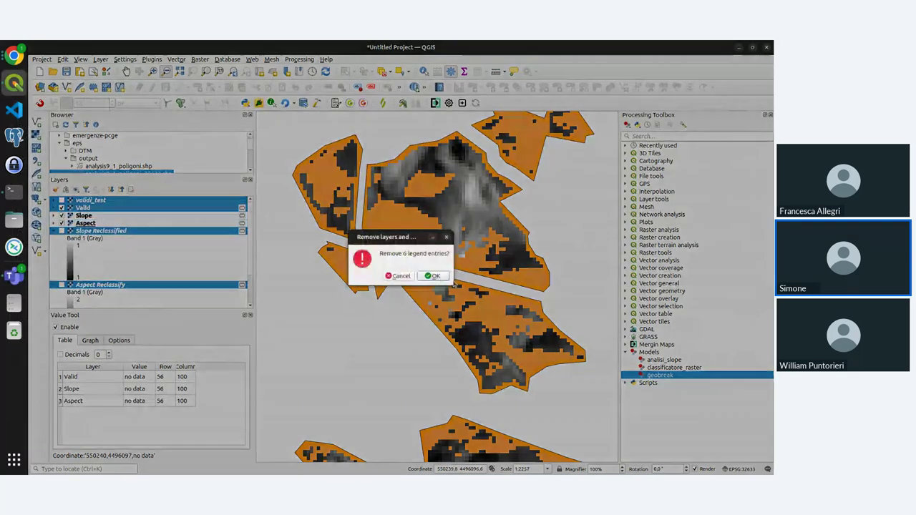
pyautogui.press('Return')
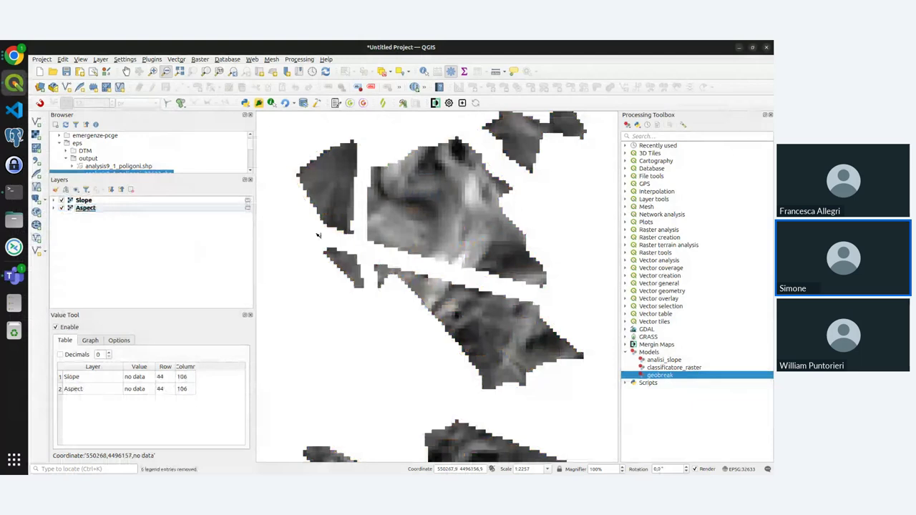
pyautogui.moveTo(358, 250); pyautogui.dragTo(400, 284)
# - Collapse the eps folder in the file browser and locate the gter folder
pyautogui.scroll(-5, 115, 146)
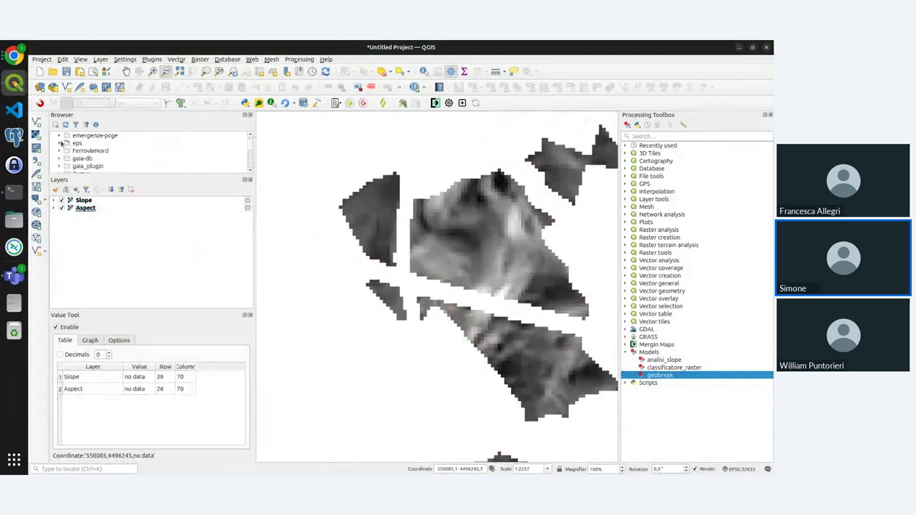
pyautogui.scroll(-2, 83, 159)
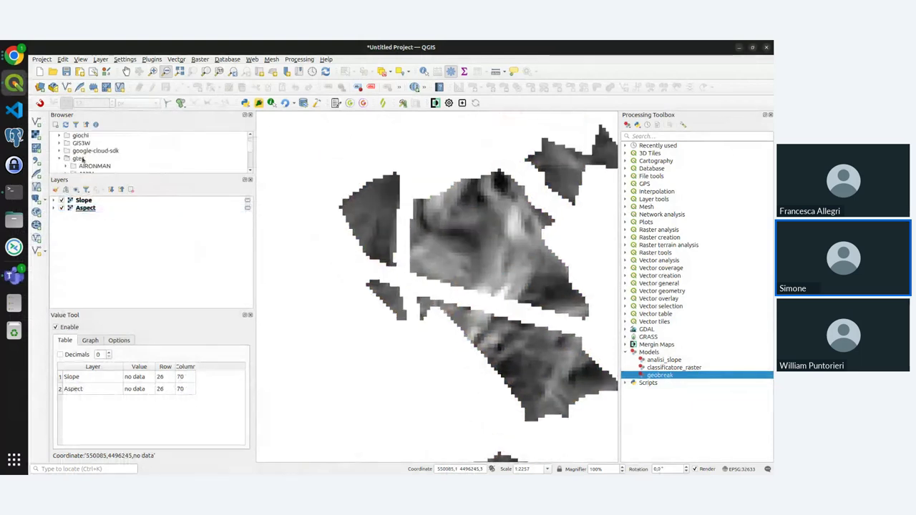